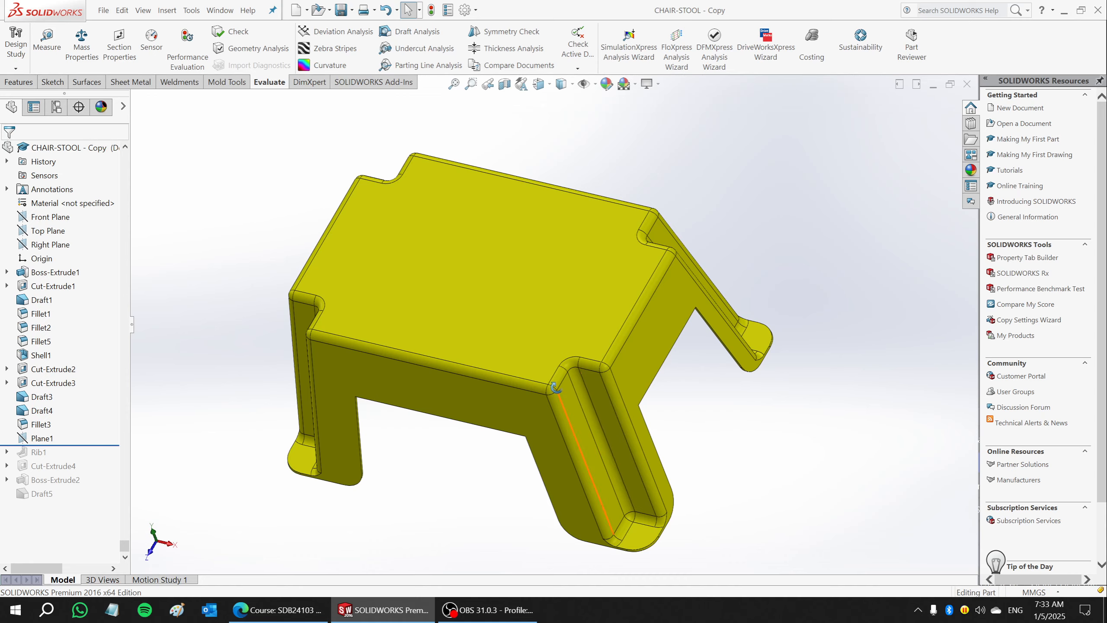
- Open the Shell1 feature's definition to check its wall thickness and accept it
{"action": "right_click", "coordinate": [39, 355]}
{"action": "left_click", "coordinate": [48, 291]}
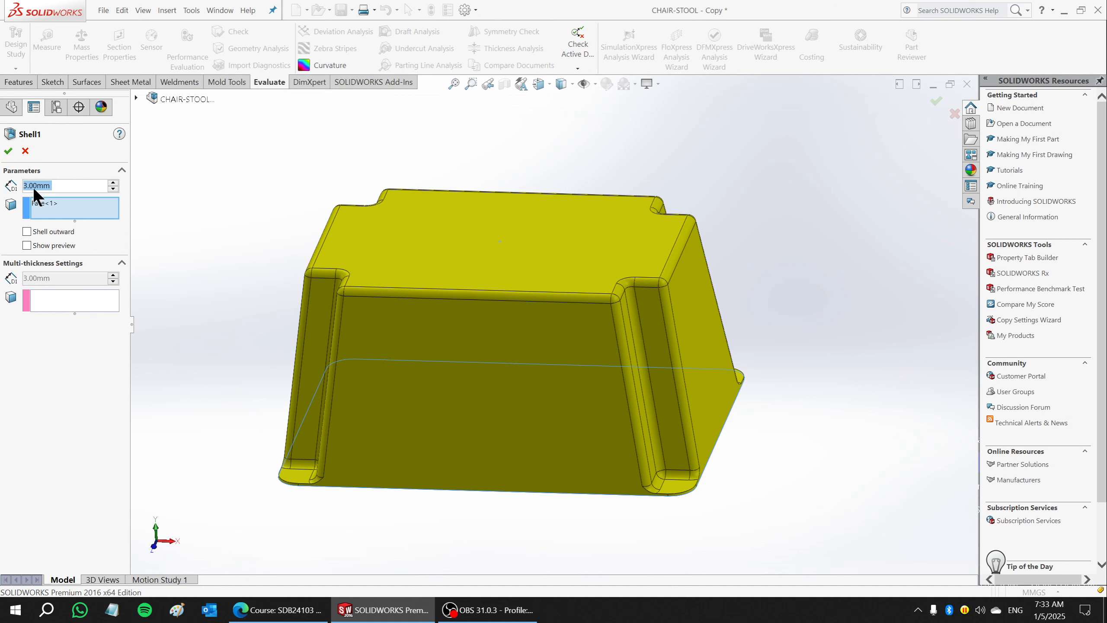
{"action": "left_click", "coordinate": [8, 151]}
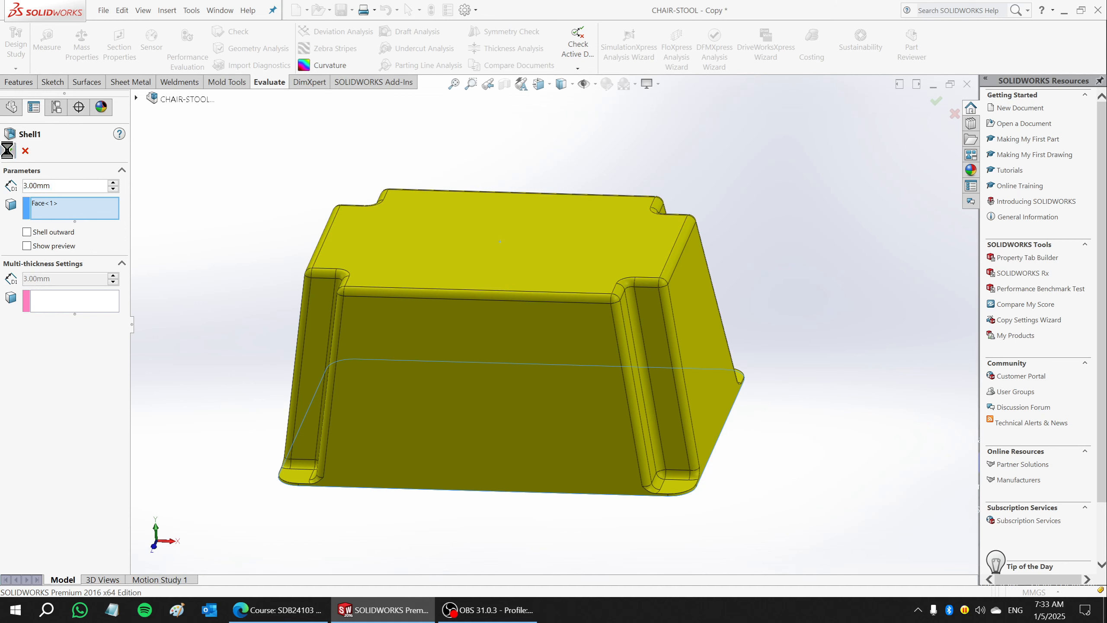
{"action": "middle_click_drag", "start_coordinate": [573, 401], "coordinate": [532, 457]}
{"action": "scroll", "coordinate": [529, 456], "scroll_direction": "down", "scroll_amount": 2}
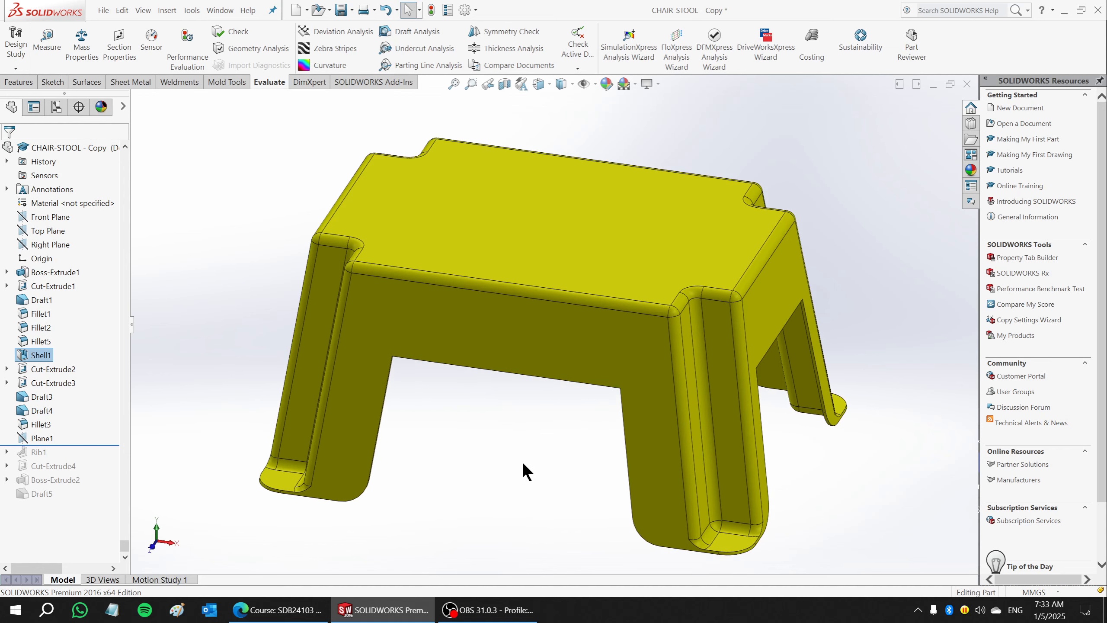
- Activate the SOLIDWORKS Simulation add-in and bring up its simulation commands
{"action": "left_click", "coordinate": [377, 83]}
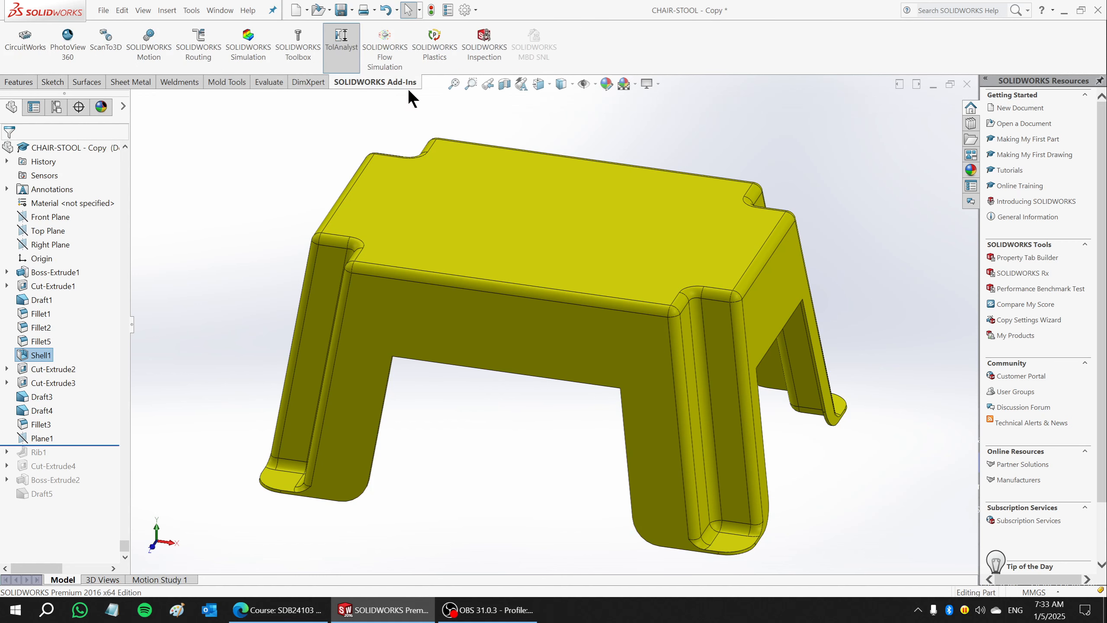
{"action": "left_click", "coordinate": [247, 58]}
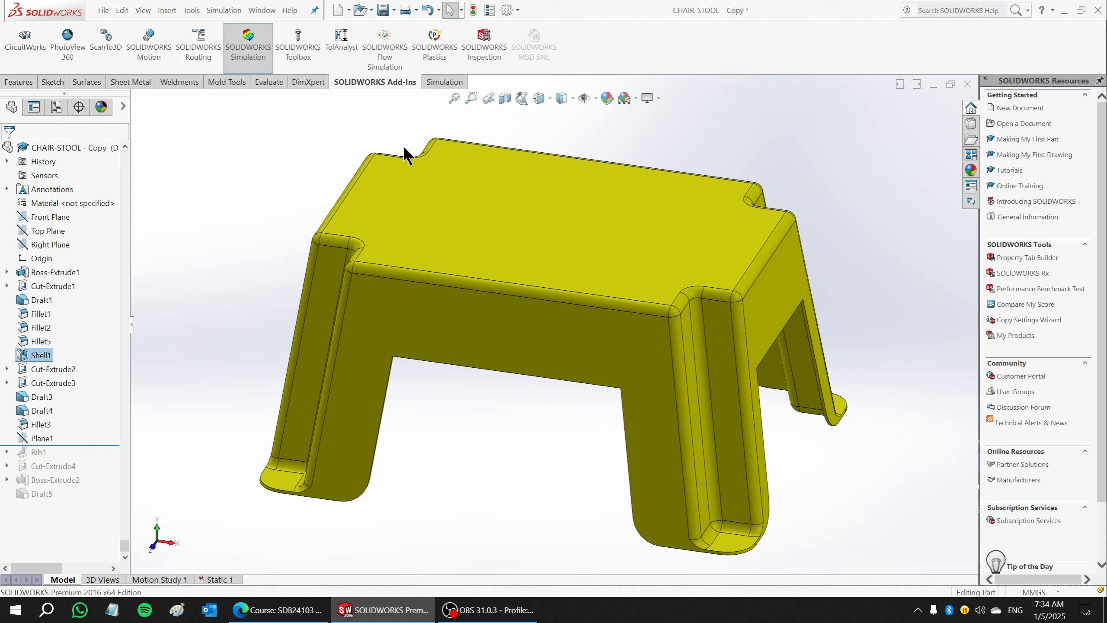
{"action": "left_click", "coordinate": [431, 84]}
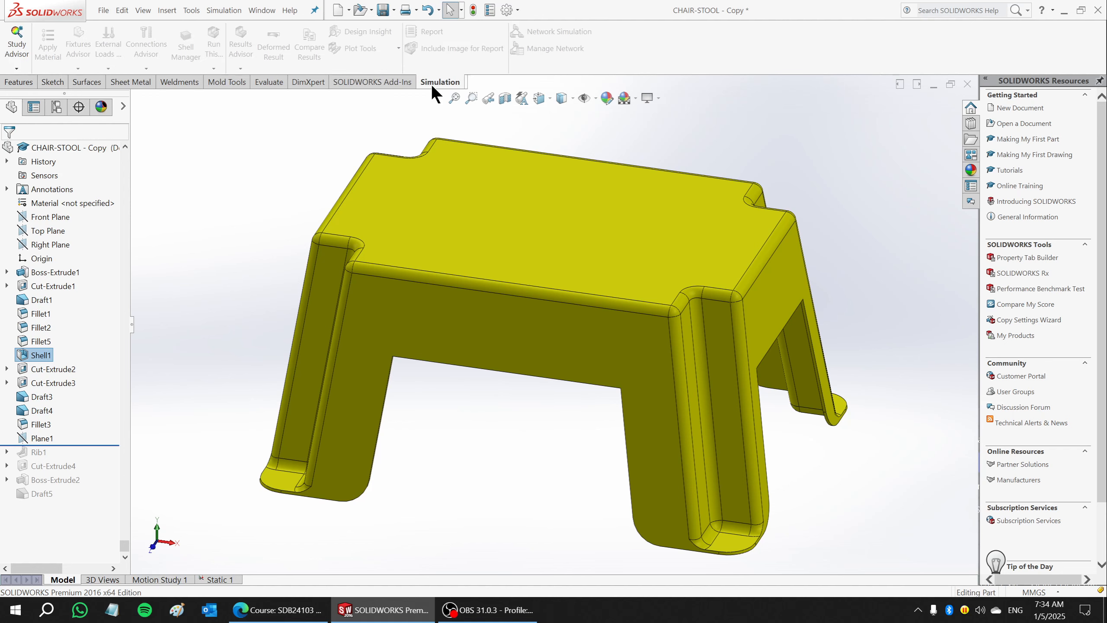
- Create a new simulation study of type Static for the stool, keeping the suggested name
{"action": "mouse_move", "coordinate": [647, 276]}
{"action": "middle_mouse_down"}
{"action": "mouse_move", "coordinate": [645, 247]}
{"action": "mouse_move", "coordinate": [640, 276]}
{"action": "middle_mouse_up"}
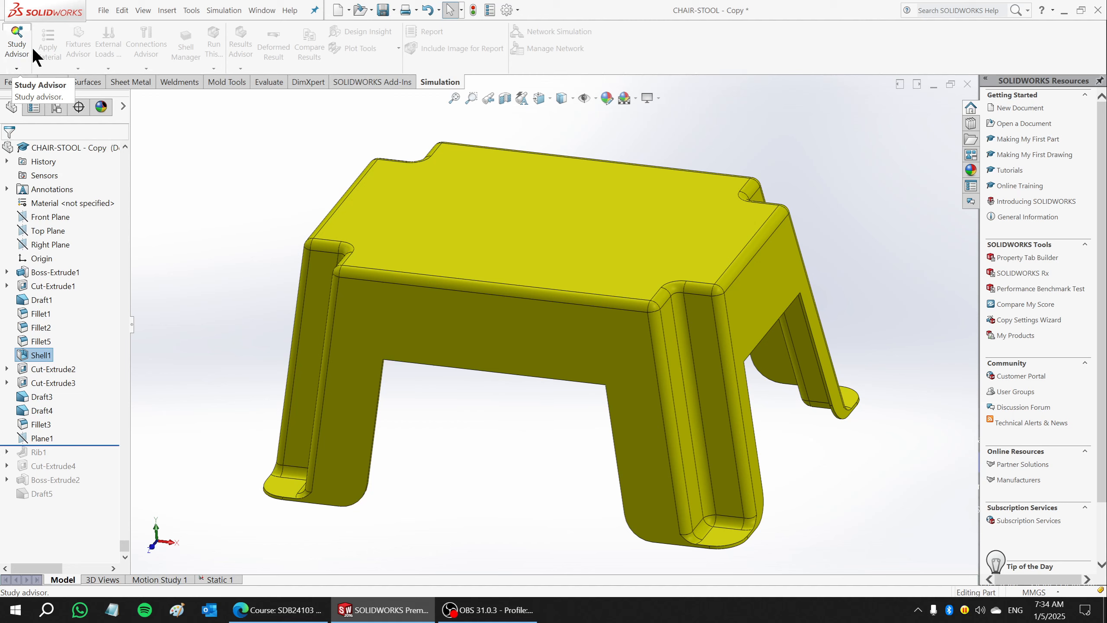
{"action": "left_click", "coordinate": [16, 69]}
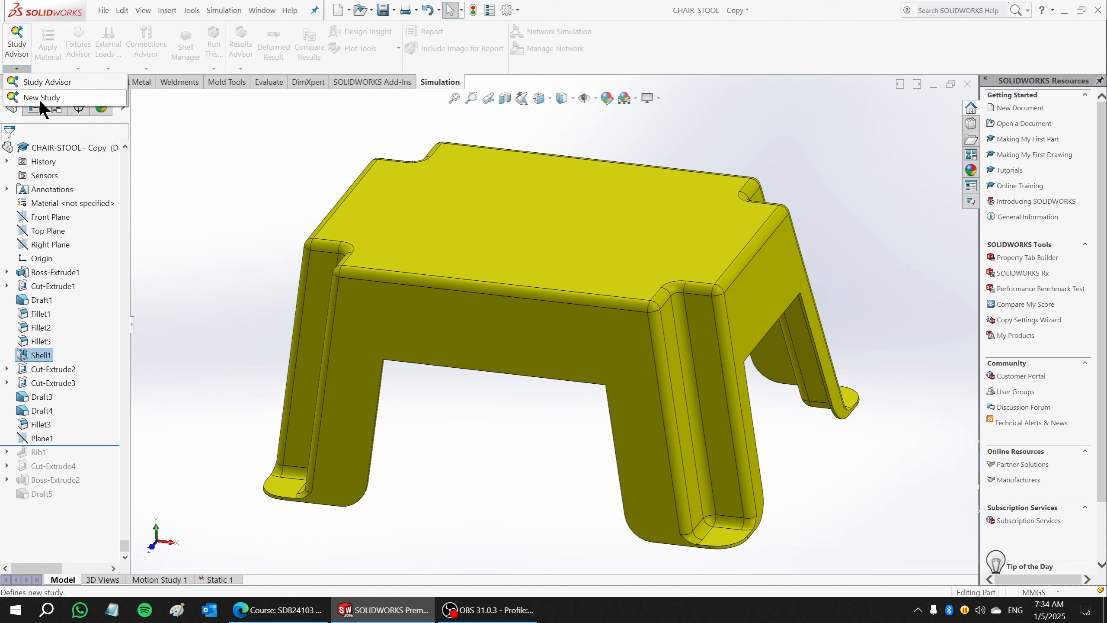
{"action": "left_click", "coordinate": [41, 97]}
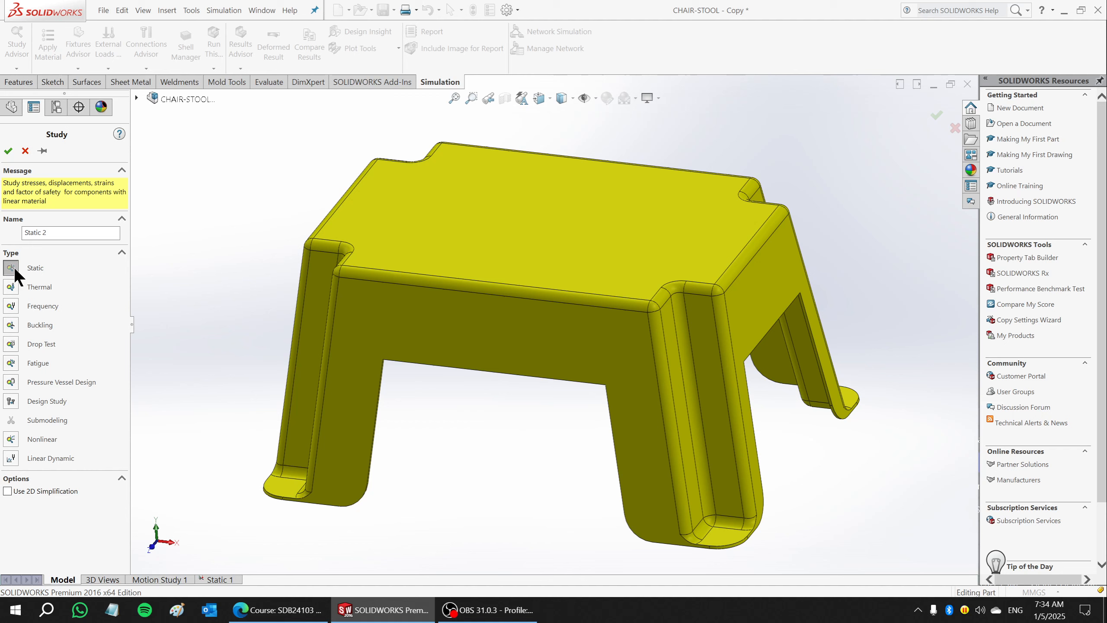
{"action": "left_click", "coordinate": [8, 150]}
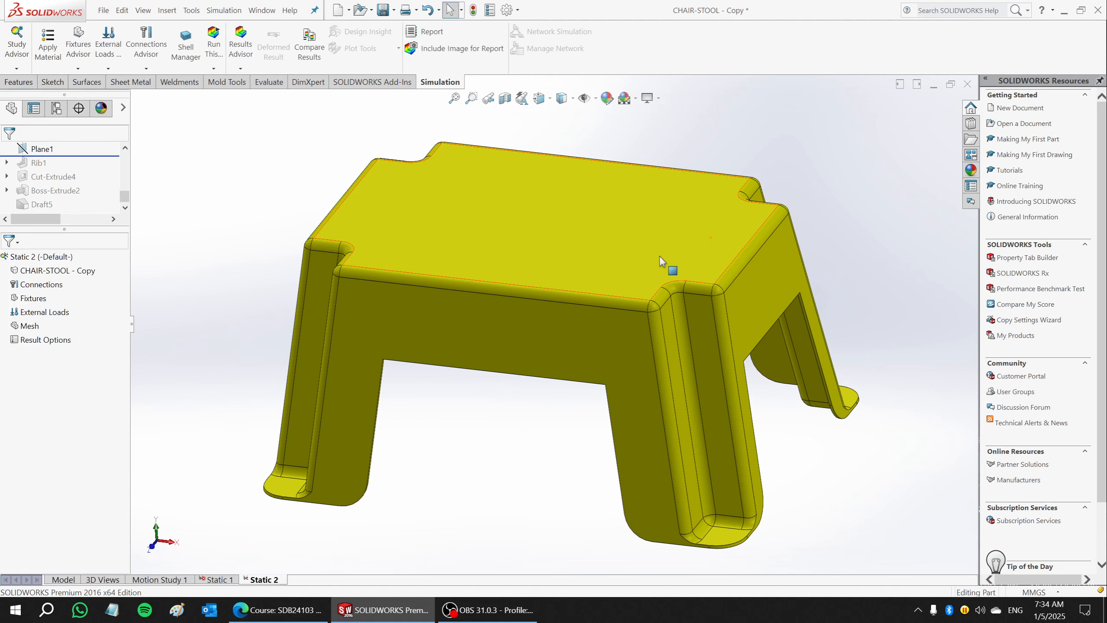
{"action": "middle_click_drag", "start_coordinate": [636, 358], "coordinate": [657, 395]}
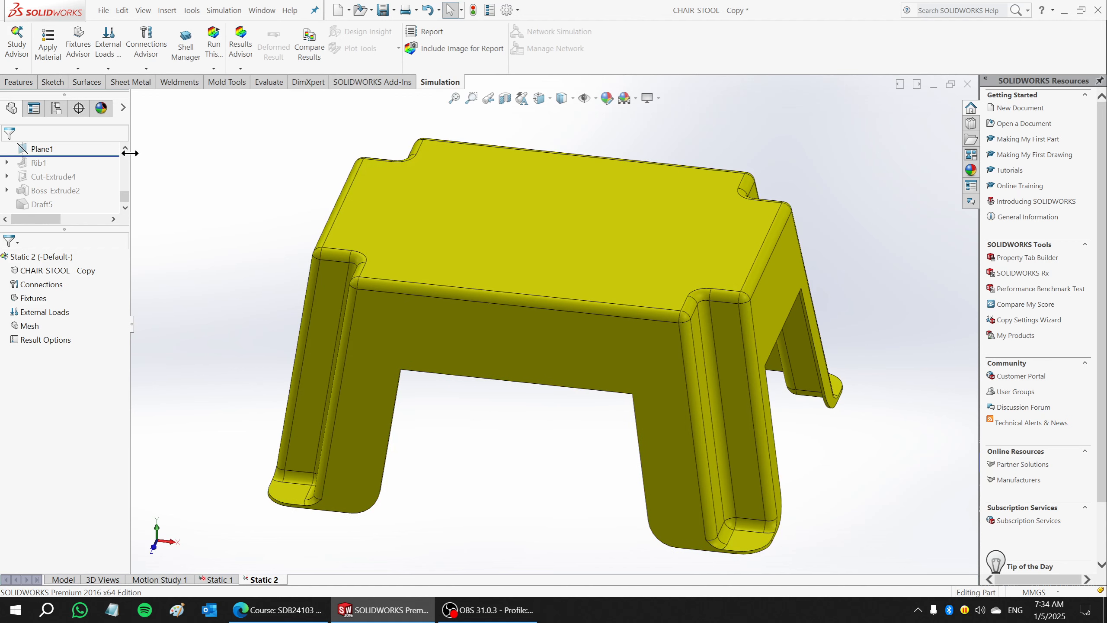
- Widen the study tree and look over the part and fixture entries of the new static study
{"action": "left_click_drag", "start_coordinate": [130, 153], "coordinate": [158, 153]}
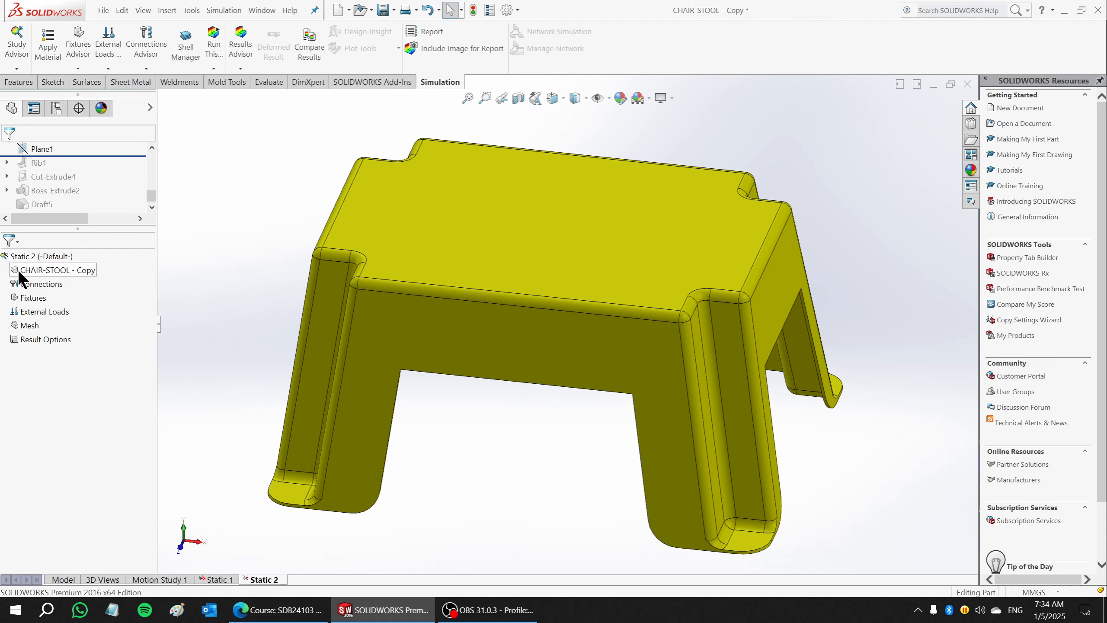
{"action": "left_click", "coordinate": [29, 253]}
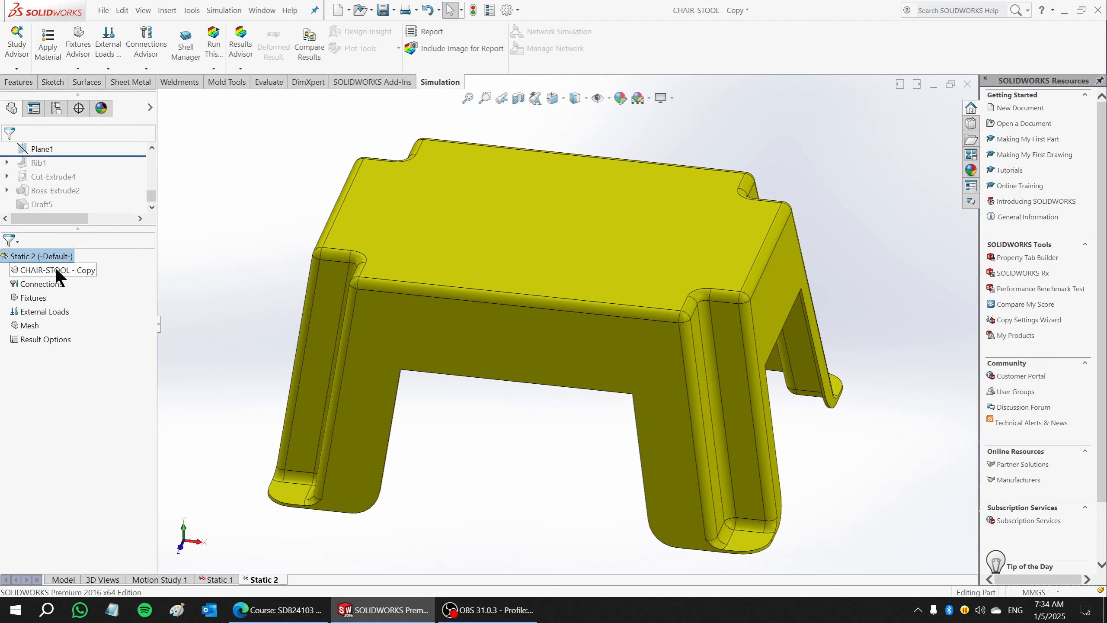
{"action": "left_click", "coordinate": [48, 270]}
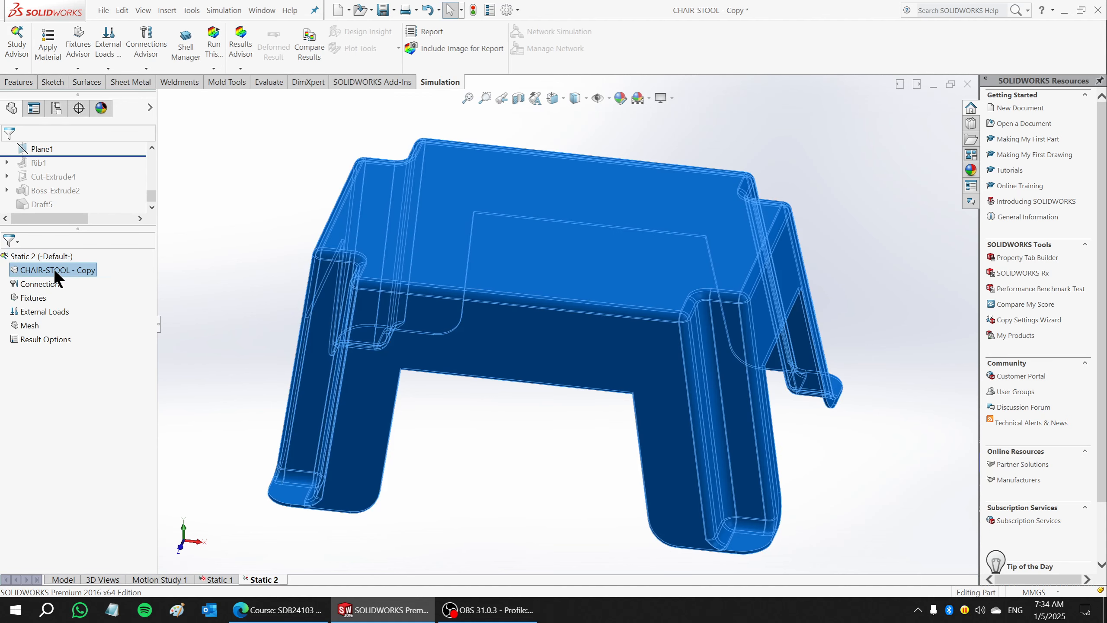
{"action": "left_click", "coordinate": [33, 298]}
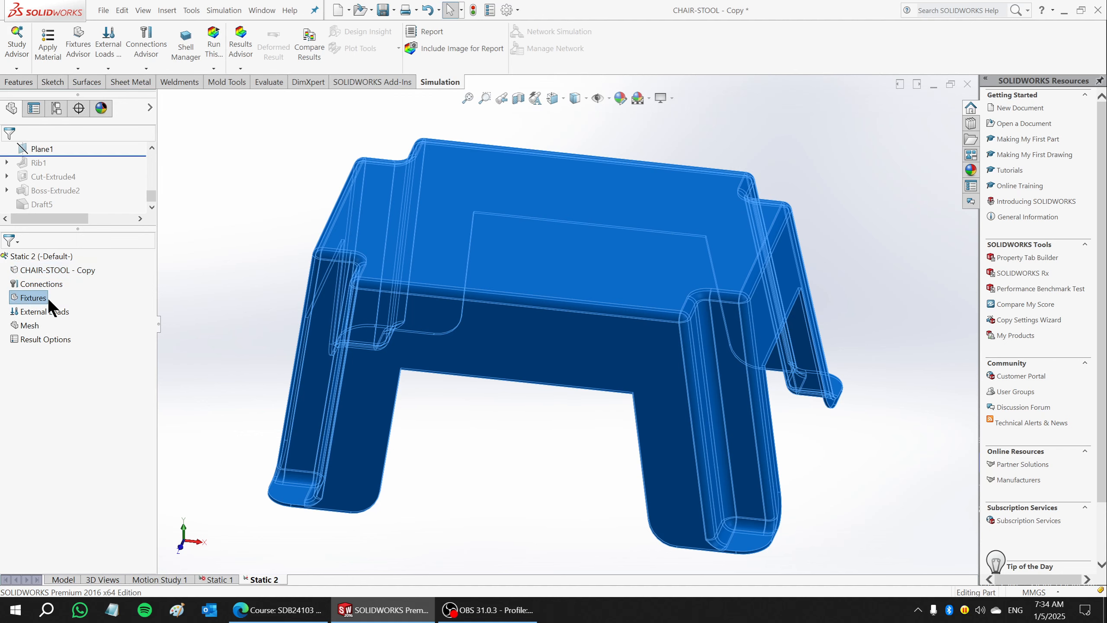
{"action": "left_click", "coordinate": [580, 425]}
{"action": "middle_click_drag", "start_coordinate": [565, 421], "coordinate": [207, 376]}
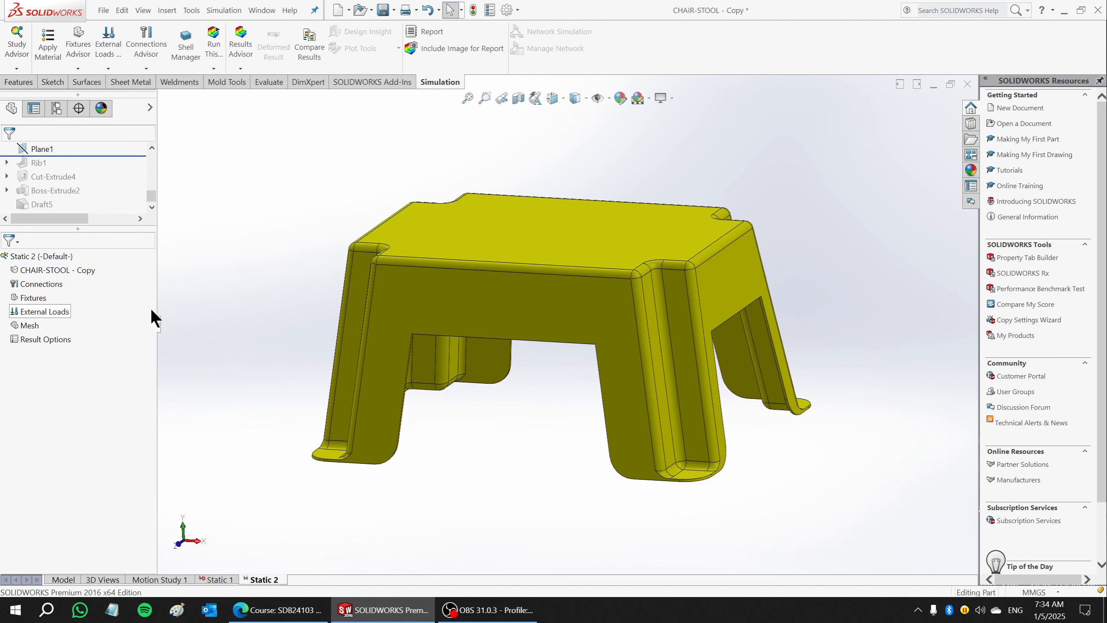
{"action": "middle_click_drag", "start_coordinate": [501, 349], "coordinate": [525, 383]}
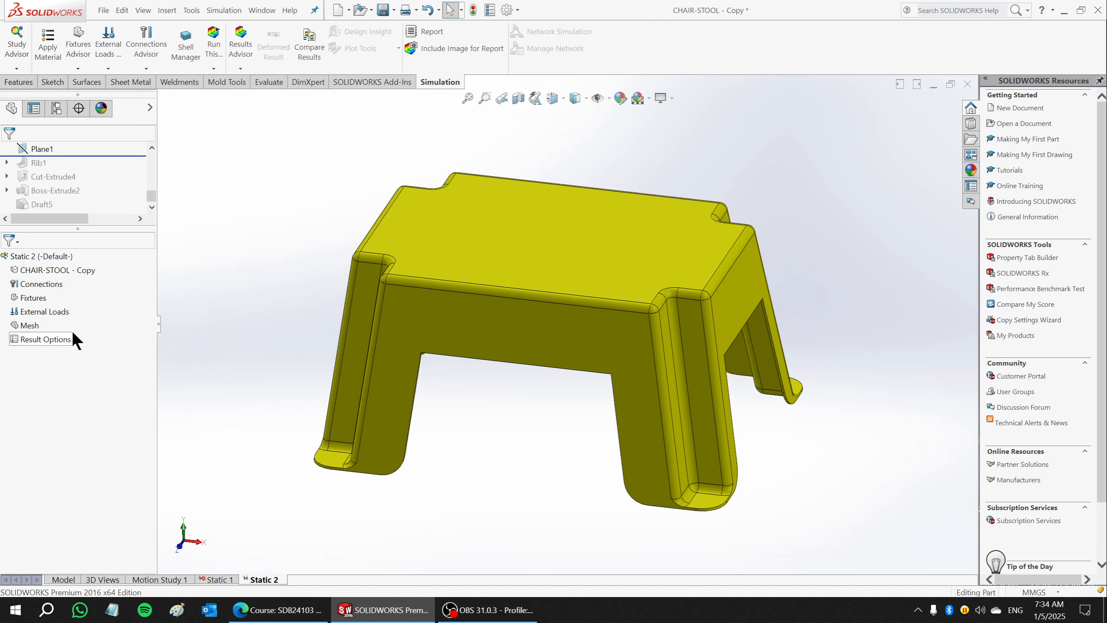
- Open the material library for the stool body in the study and choose PP Copolymer from the SOLIDWORKS Materials plastics
{"action": "right_click", "coordinate": [64, 270]}
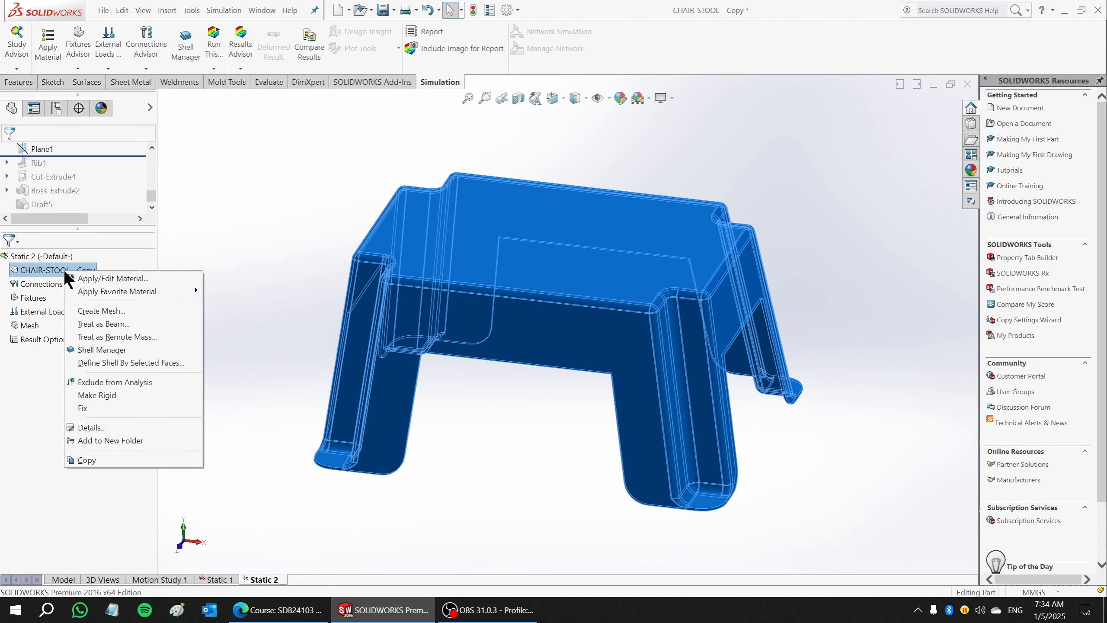
{"action": "left_click", "coordinate": [110, 279]}
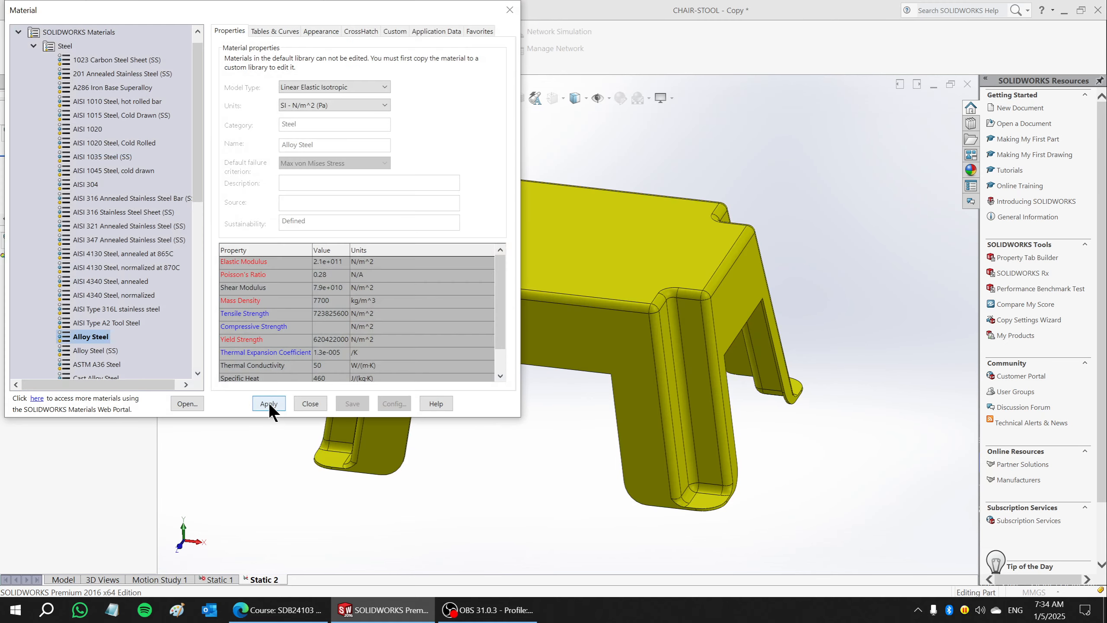
{"action": "left_click_drag", "start_coordinate": [173, 7], "coordinate": [514, 86]}
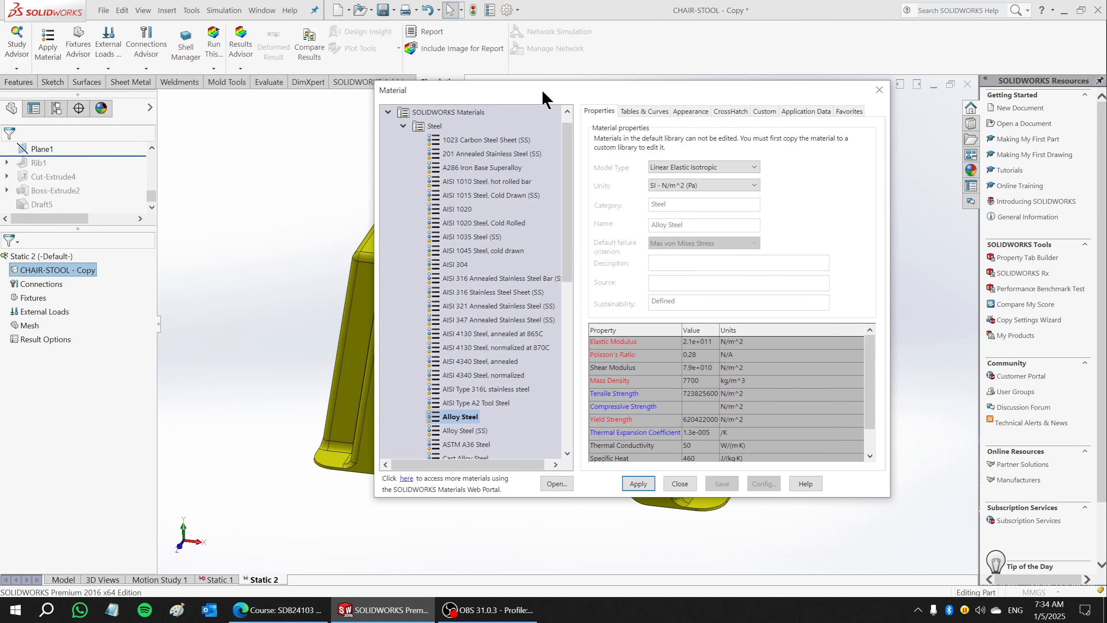
{"action": "left_click", "coordinate": [359, 105]}
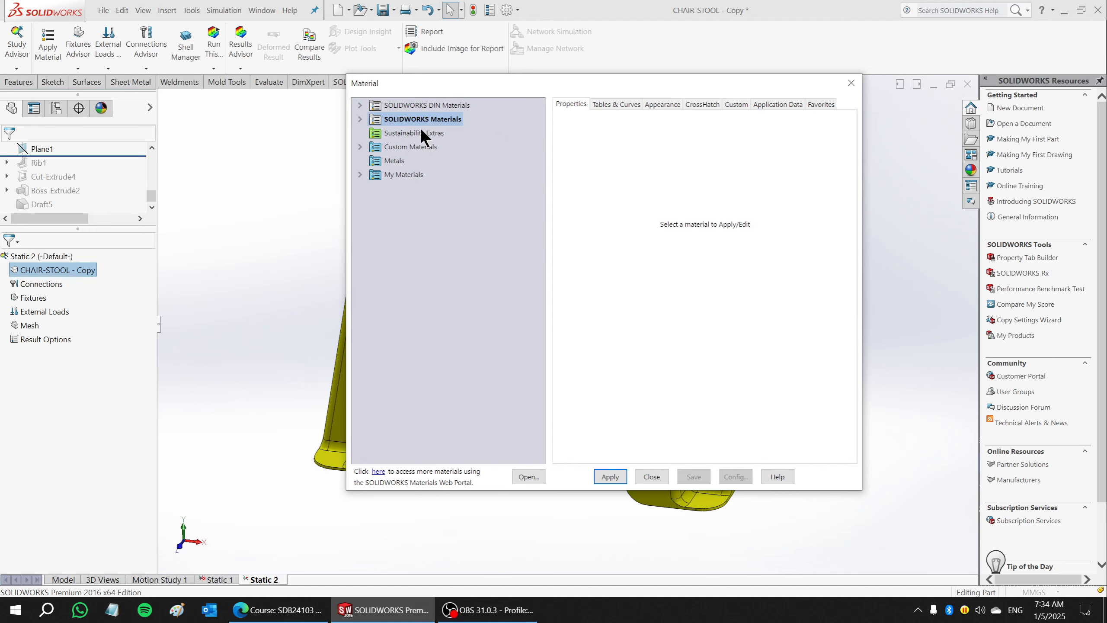
{"action": "left_click", "coordinate": [360, 118]}
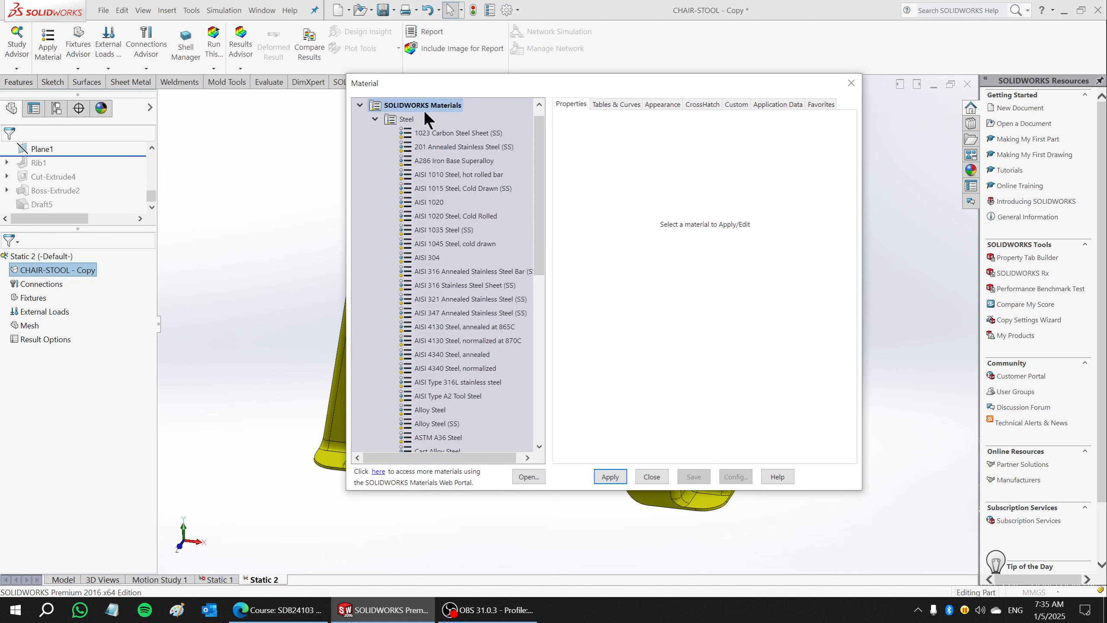
{"action": "left_click", "coordinate": [375, 118]}
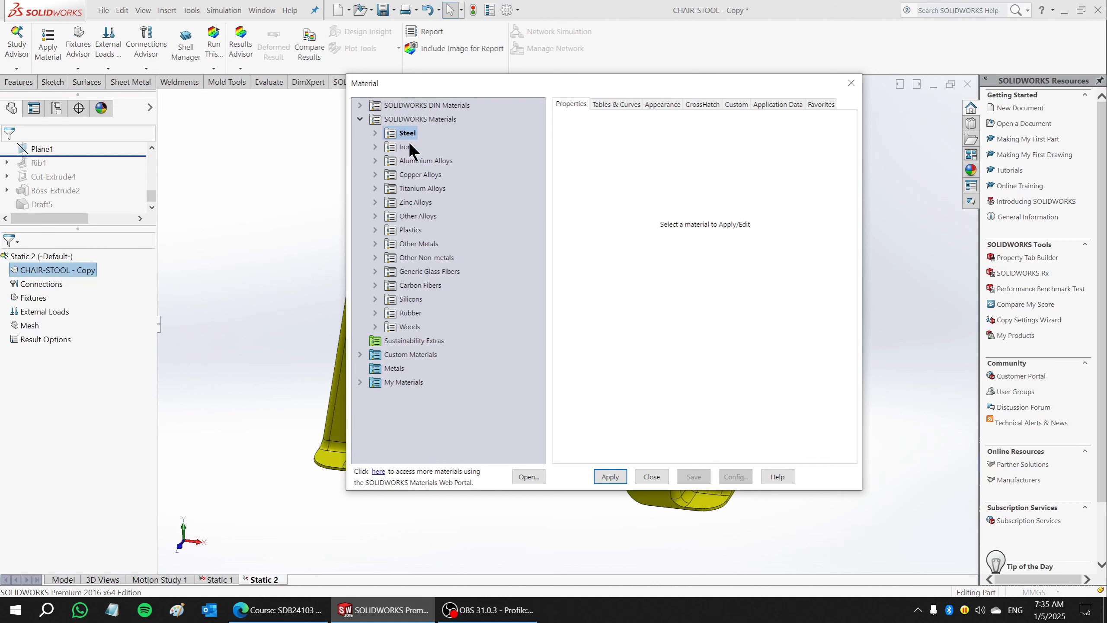
{"action": "left_click", "coordinate": [376, 229]}
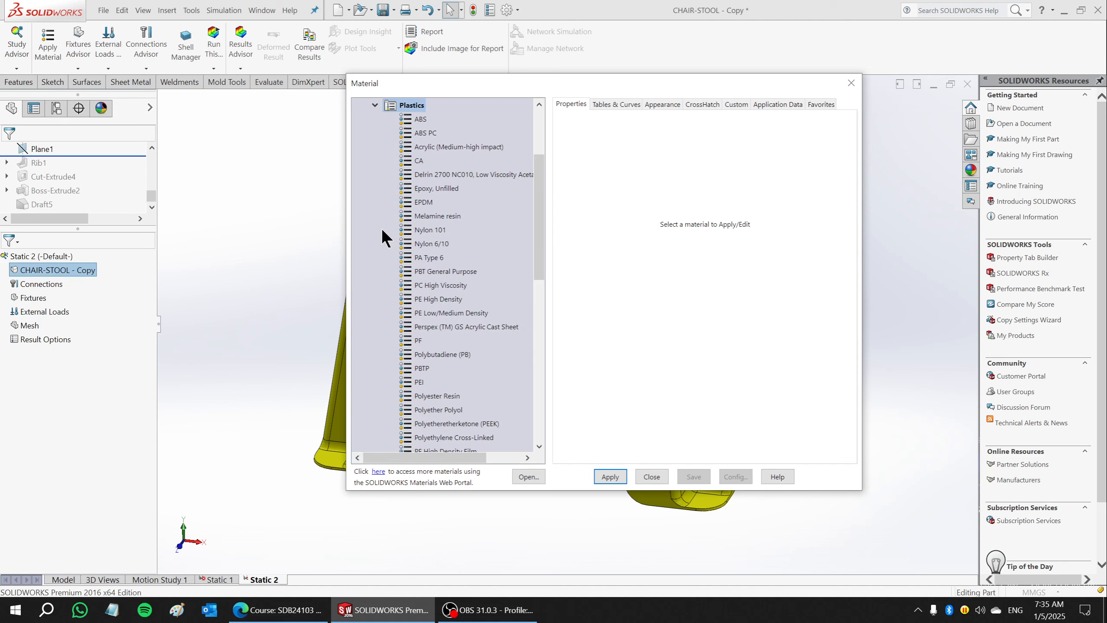
{"action": "left_click_drag", "start_coordinate": [542, 189], "coordinate": [543, 221]}
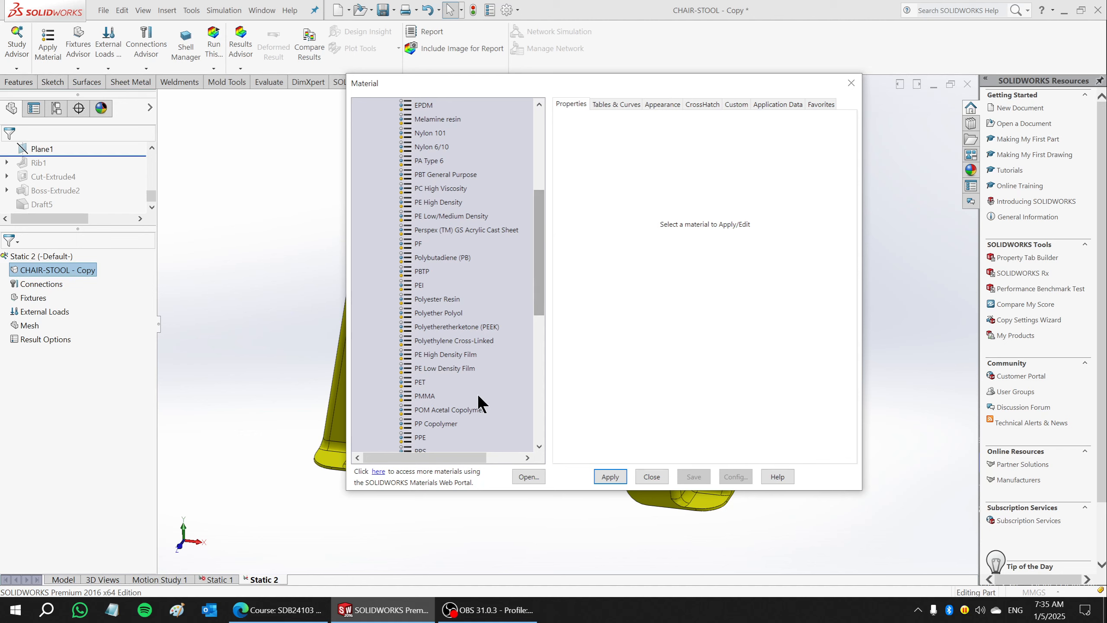
{"action": "left_click", "coordinate": [423, 425]}
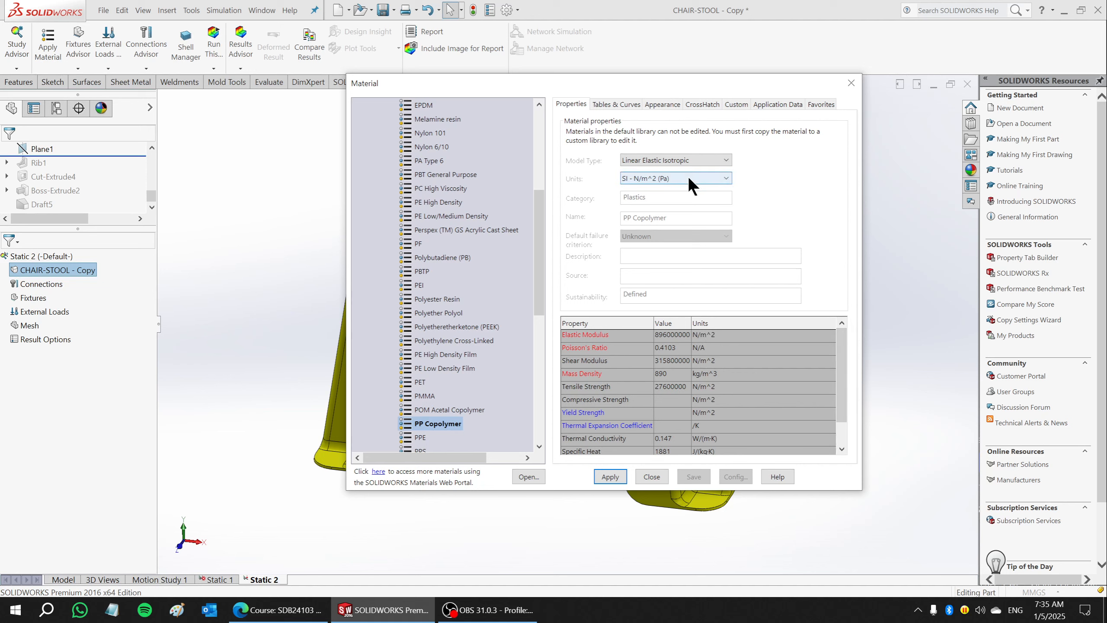
- Show the material properties in SI - N/mm^2 (MPa) units and apply PP Copolymer to the stool
{"action": "left_click", "coordinate": [638, 179]}
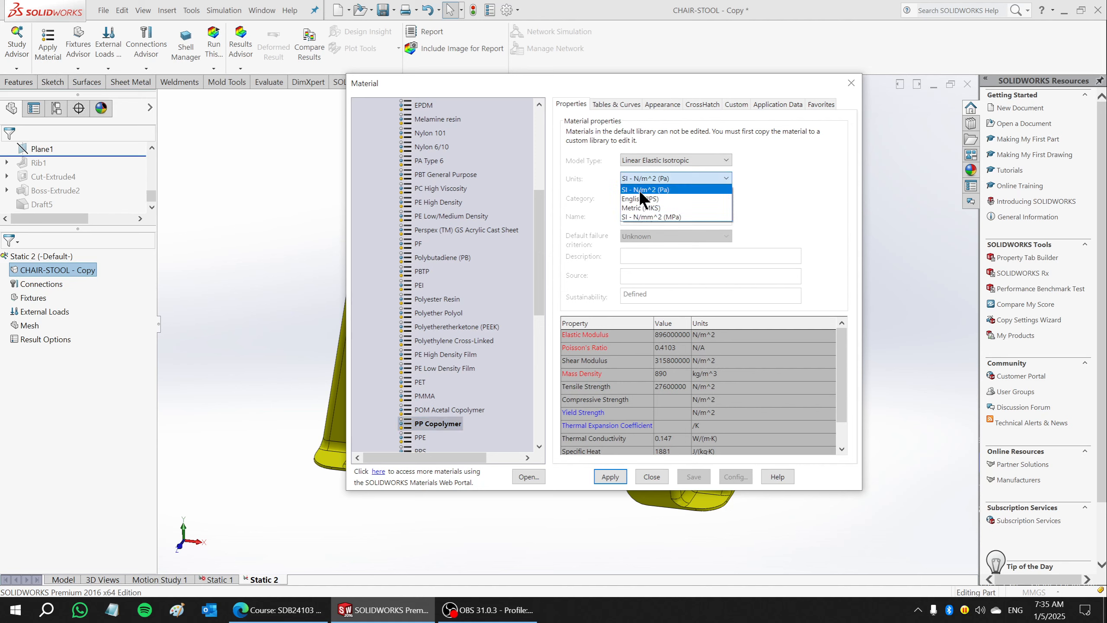
{"action": "left_click", "coordinate": [642, 217]}
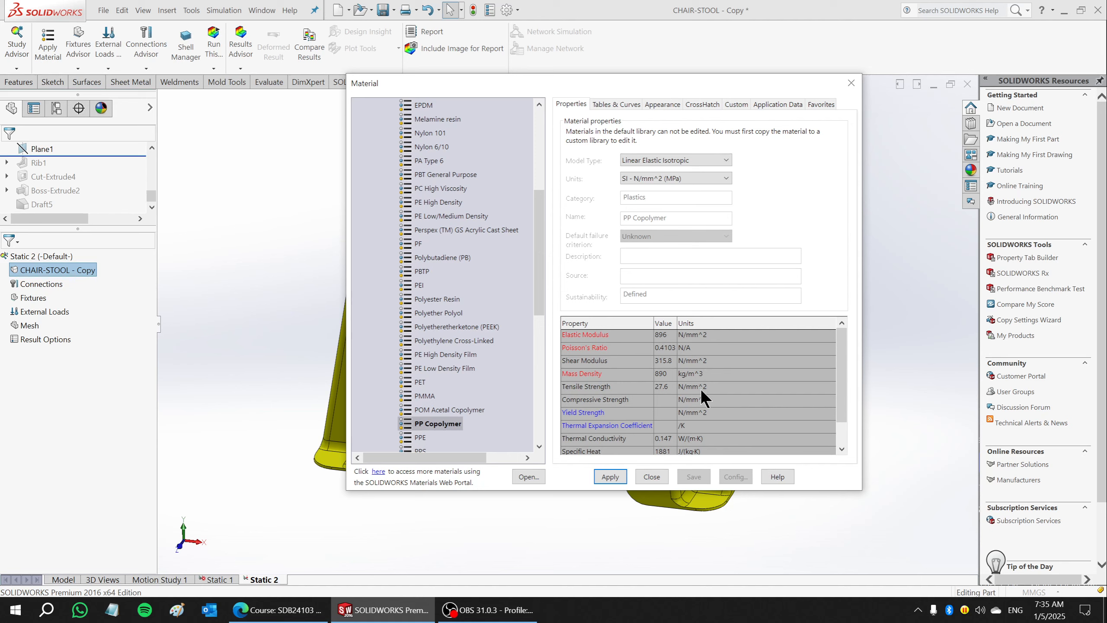
{"action": "left_click", "coordinate": [609, 476]}
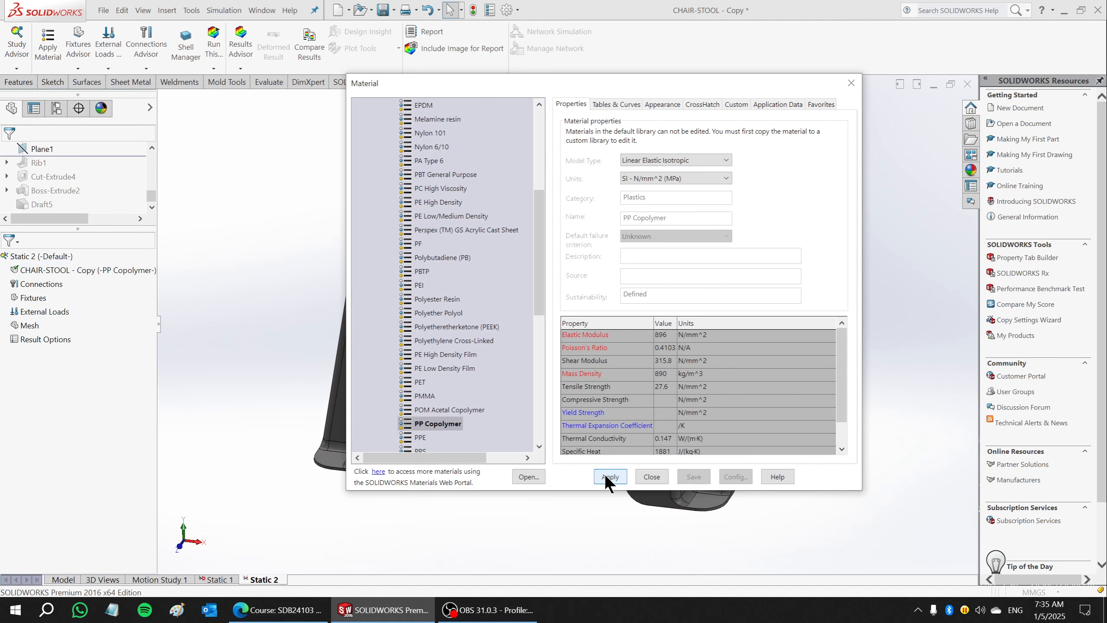
{"action": "left_click", "coordinate": [652, 477]}
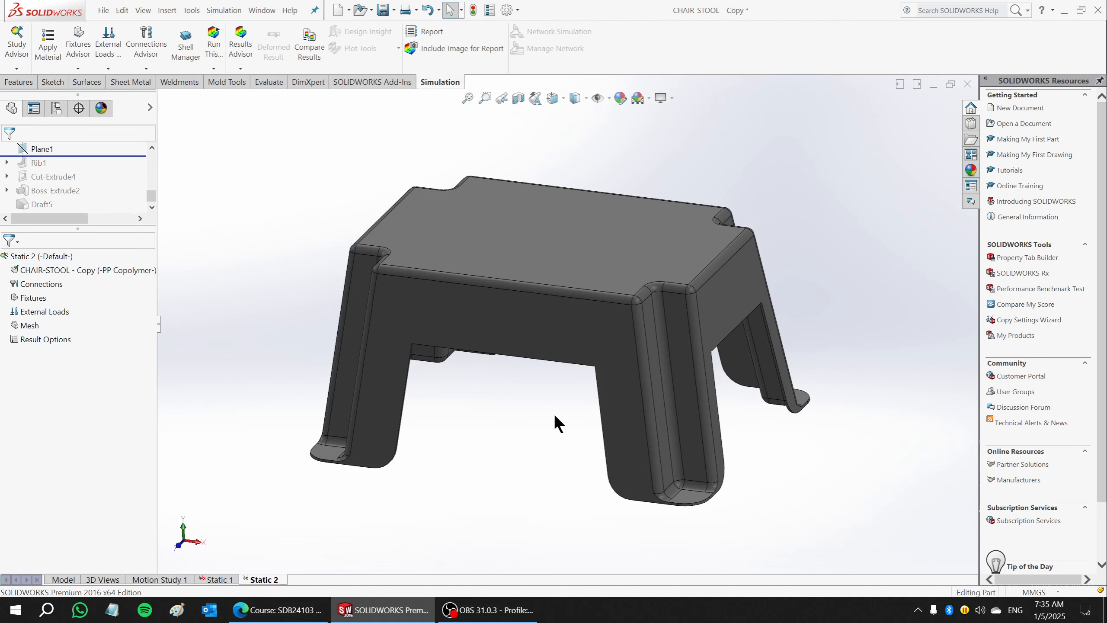
- Evaluate the stool's mass properties and highlight its mass in the report
{"action": "mouse_move", "coordinate": [867, 232]}
{"action": "middle_mouse_down"}
{"action": "mouse_move", "coordinate": [859, 247]}
{"action": "mouse_move", "coordinate": [863, 239]}
{"action": "middle_mouse_up"}
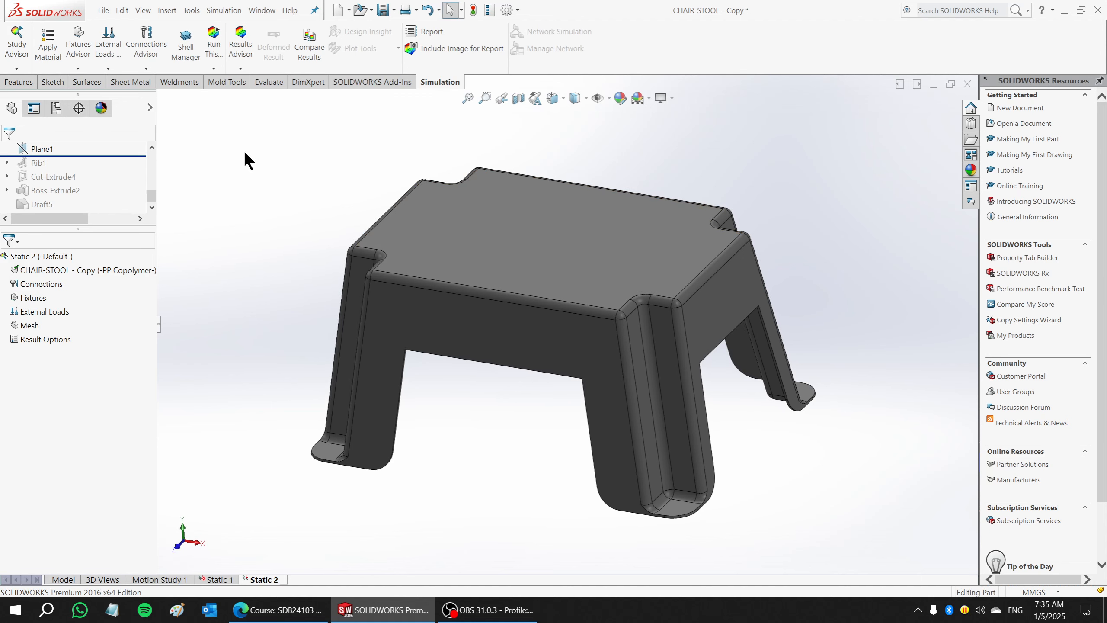
{"action": "left_click", "coordinate": [263, 83]}
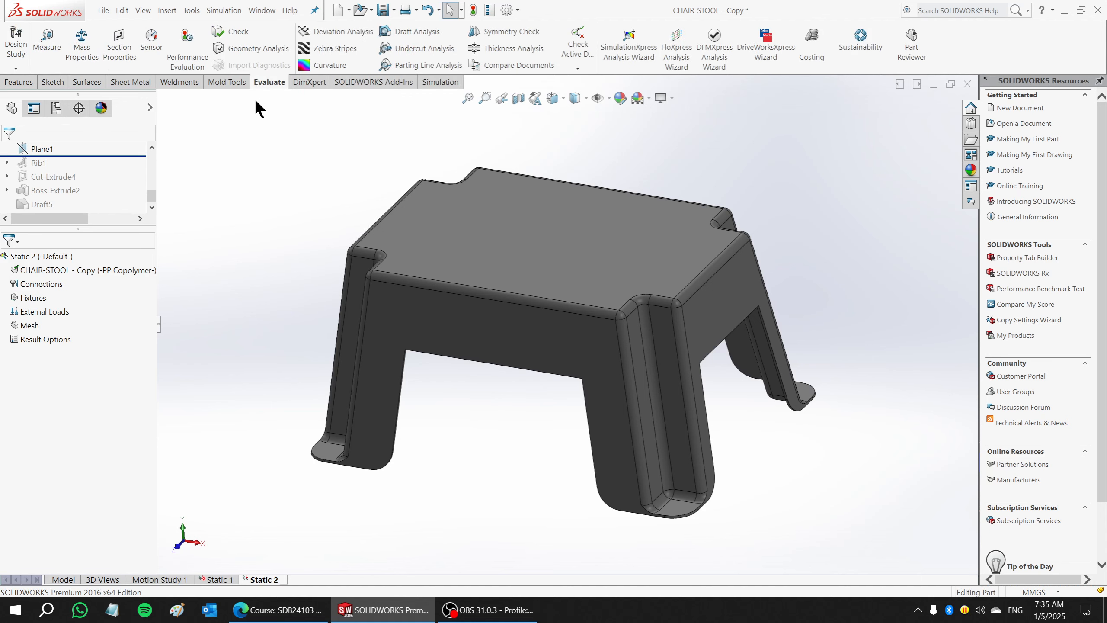
{"action": "left_click", "coordinate": [76, 57]}
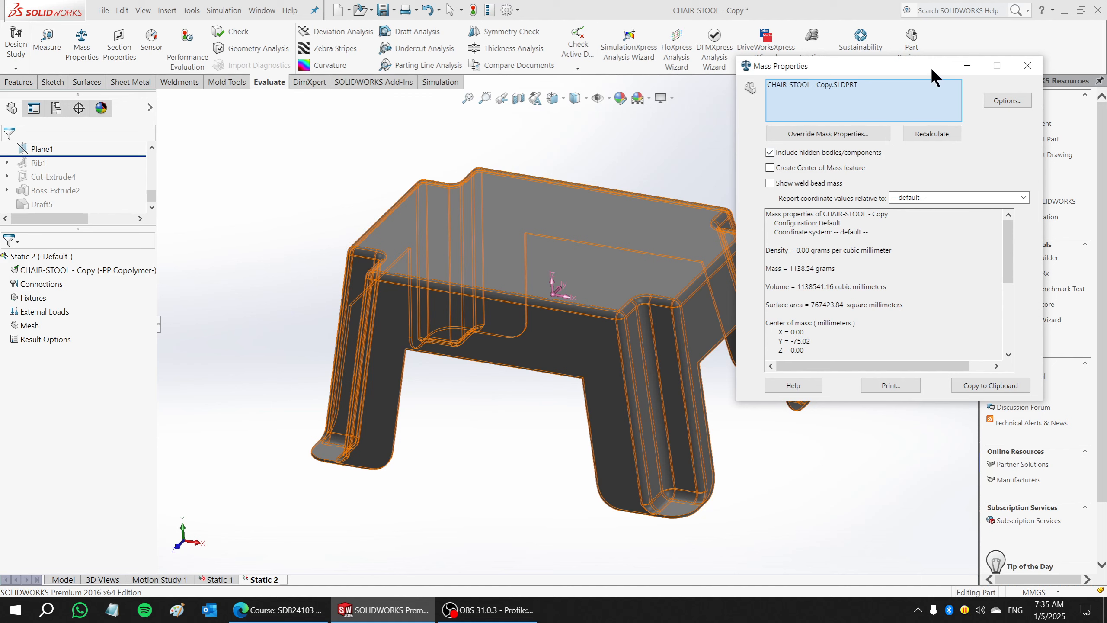
{"action": "left_click_drag", "start_coordinate": [930, 68], "coordinate": [973, 70]}
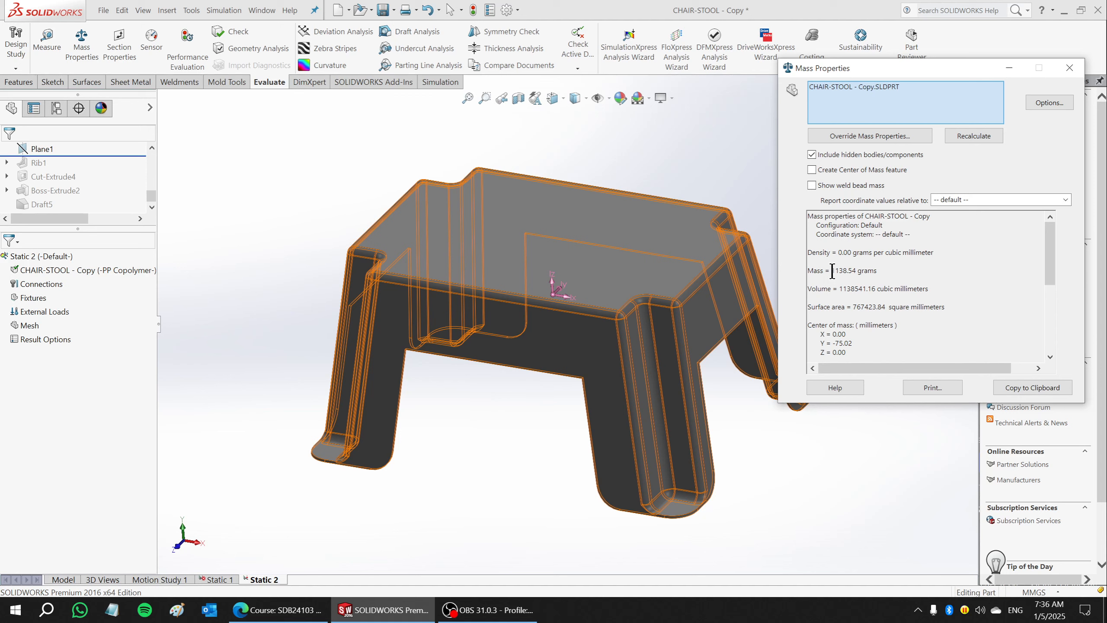
{"action": "left_click_drag", "start_coordinate": [832, 270], "coordinate": [885, 271]}
{"action": "left_click_drag", "start_coordinate": [837, 253], "coordinate": [920, 262]}
{"action": "left_click", "coordinate": [910, 272]}
{"action": "left_click_drag", "start_coordinate": [832, 270], "coordinate": [889, 277]}
{"action": "left_click", "coordinate": [865, 275]}
{"action": "left_click_drag", "start_coordinate": [878, 270], "coordinate": [832, 268]}
{"action": "left_click", "coordinate": [252, 508]}
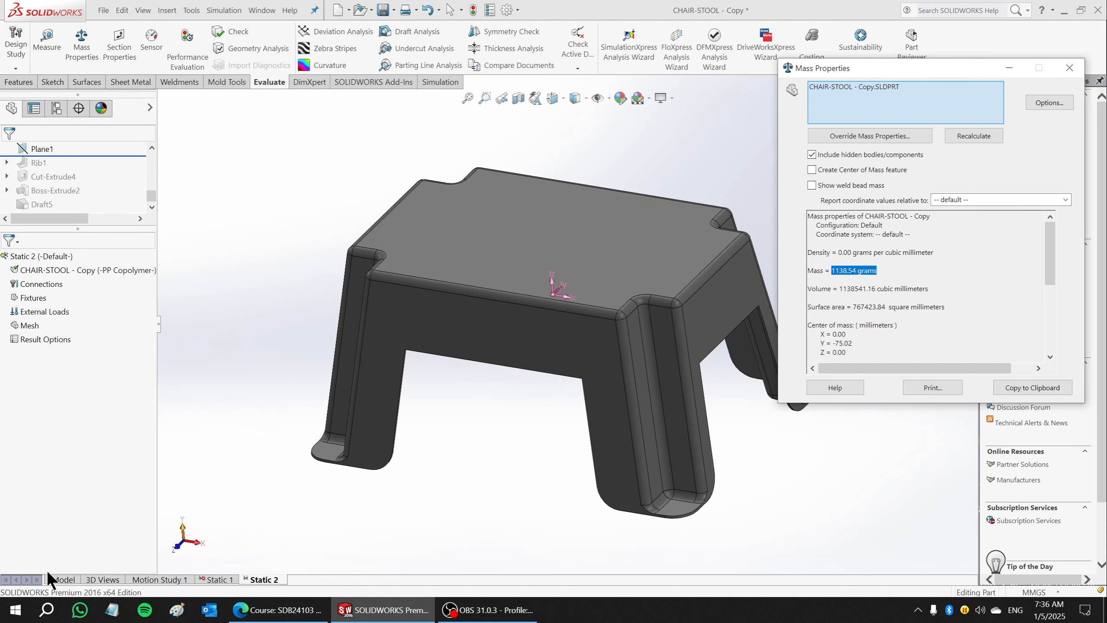
- Return to the part model and close the mass properties report
{"action": "left_click", "coordinate": [53, 579]}
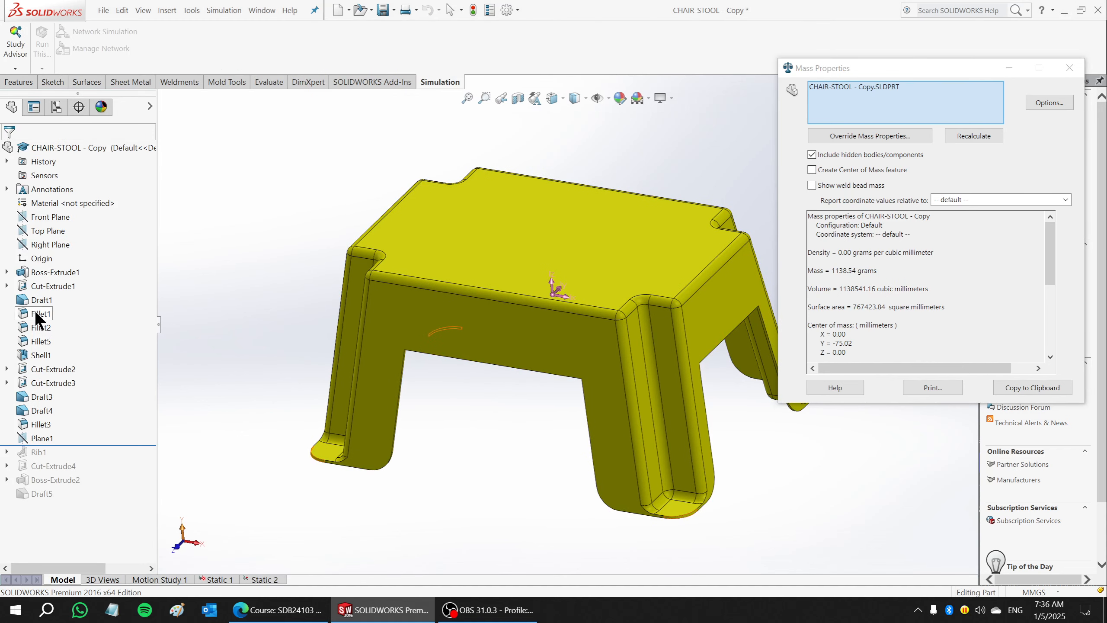
{"action": "right_click", "coordinate": [43, 355]}
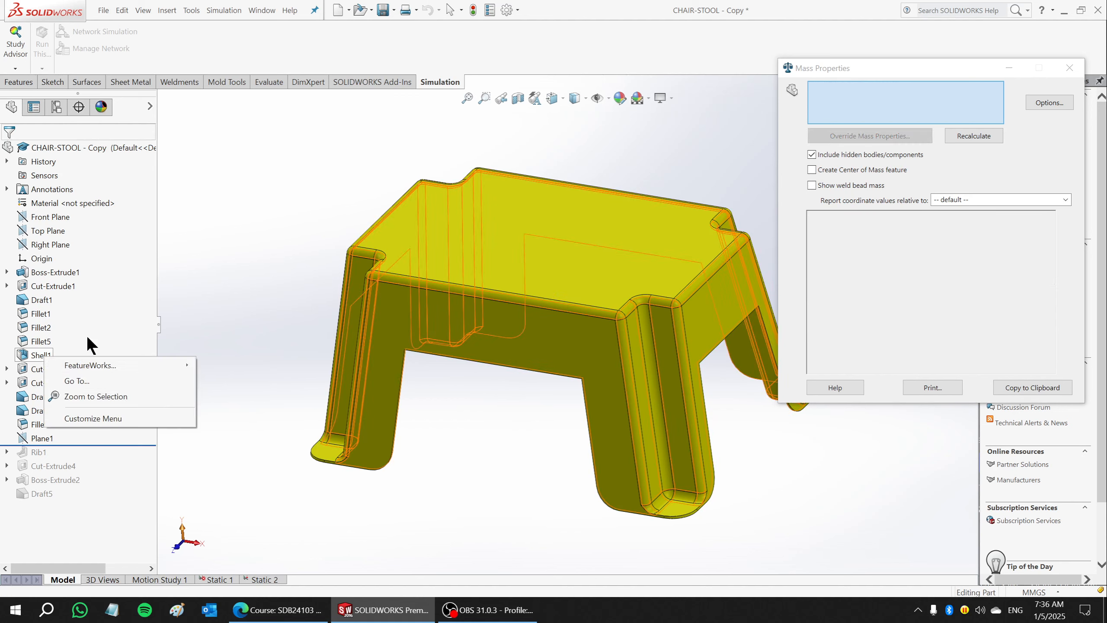
{"action": "left_click", "coordinate": [24, 83]}
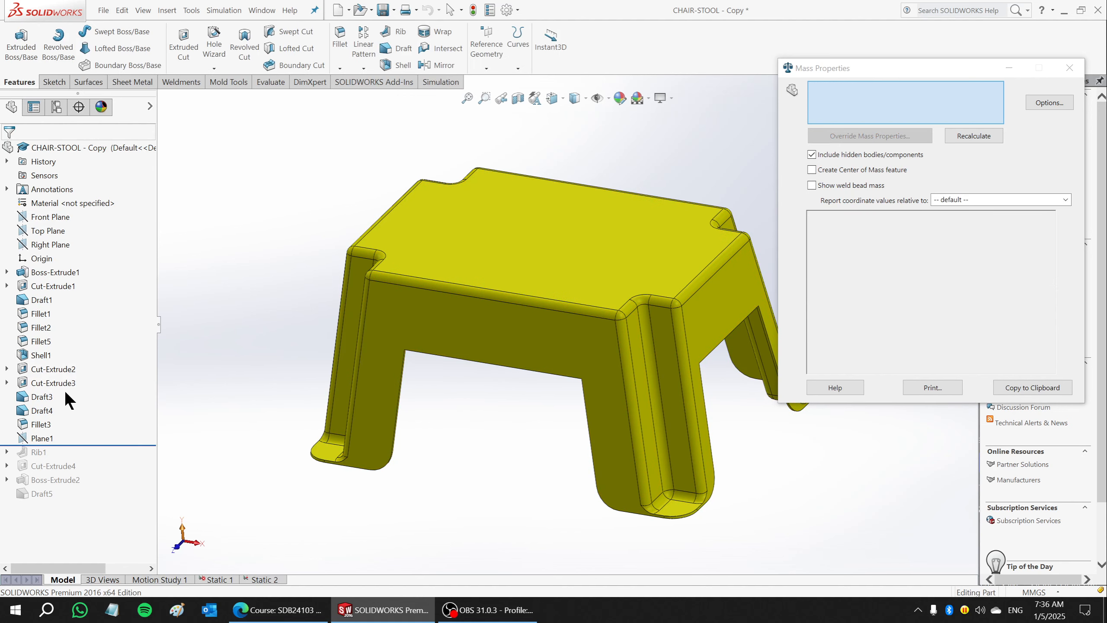
{"action": "left_click", "coordinate": [1069, 67]}
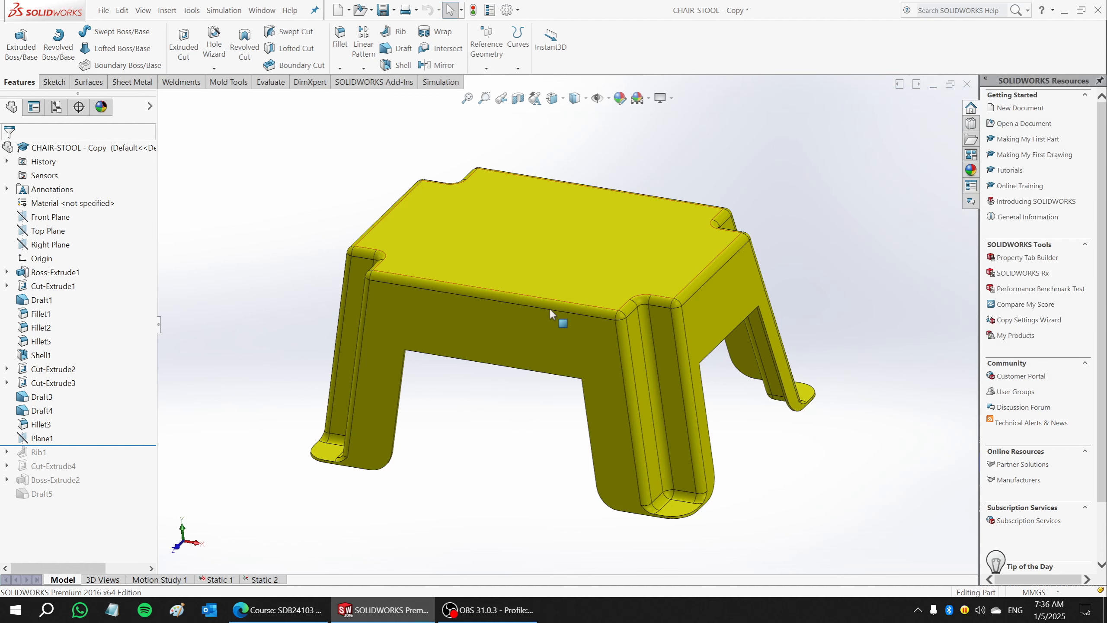
- Edit the stool's Shell1 feature and set its wall thickness to 2 mm
{"action": "right_click", "coordinate": [30, 353]}
{"action": "left_click", "coordinate": [40, 296]}
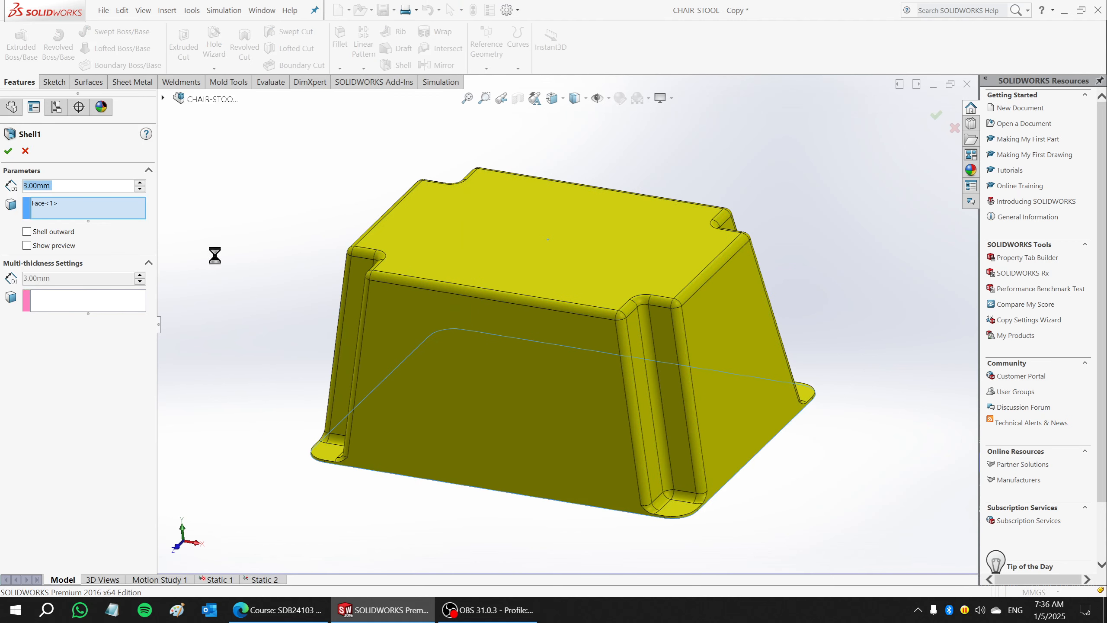
{"action": "left_click", "coordinate": [59, 186]}
{"action": "double_click", "coordinate": [59, 185]}
{"action": "key", "text": "BackSpace"}
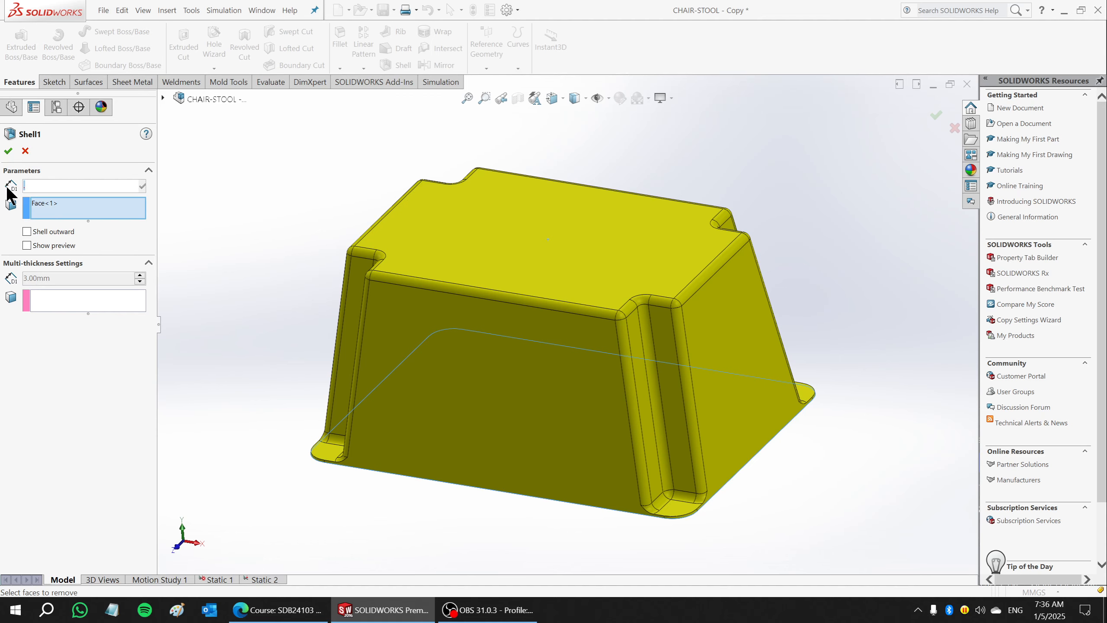
{"action": "type", "text": "2"}
{"action": "key", "text": "Return"}
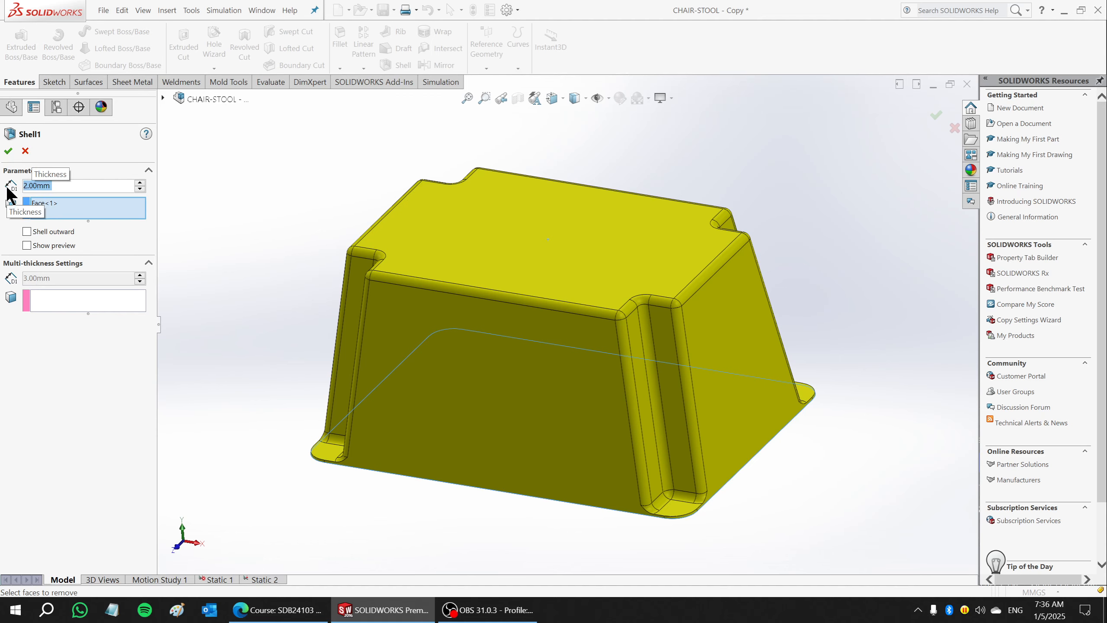
{"action": "left_click", "coordinate": [8, 151]}
- Evaluate the mass properties of the thinner stool, highlight the mass line, and close the report
{"action": "middle_click_drag", "start_coordinate": [348, 168], "coordinate": [641, 401]}
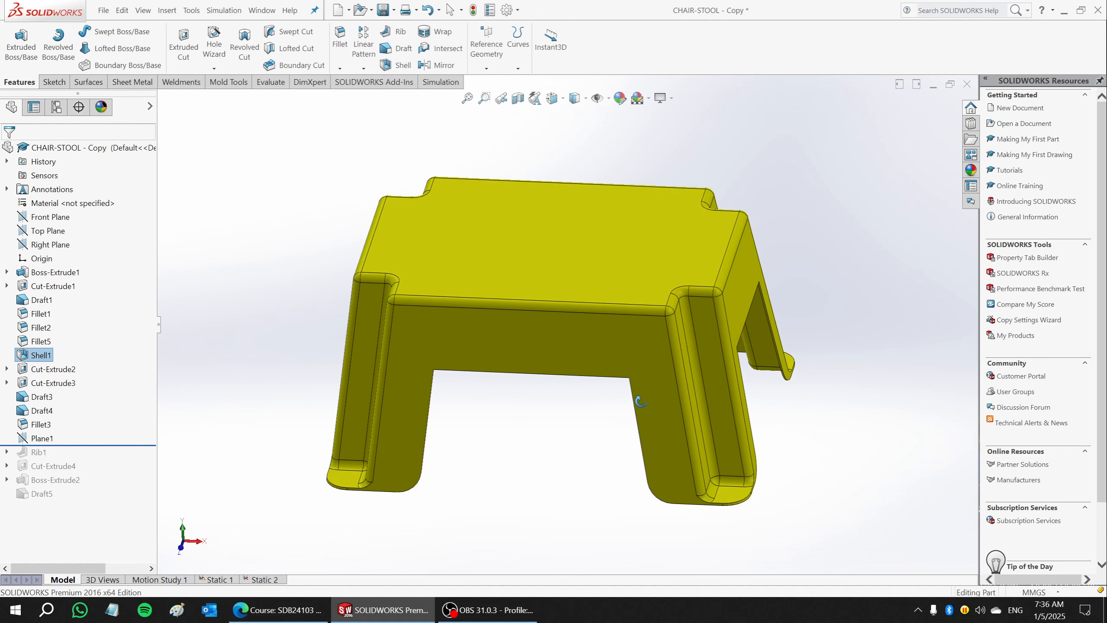
{"action": "left_click", "coordinate": [271, 83]}
{"action": "left_click", "coordinate": [81, 48]}
{"action": "left_click_drag", "start_coordinate": [884, 271], "coordinate": [800, 267]}
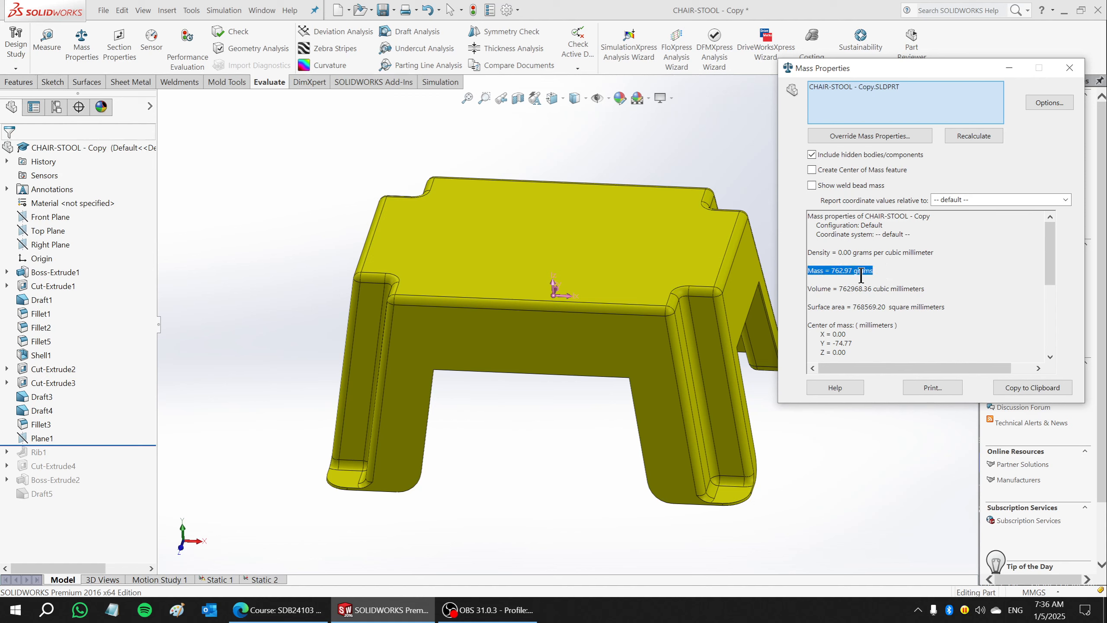
{"action": "left_click", "coordinate": [1069, 67]}
{"action": "middle_click_drag", "start_coordinate": [767, 267], "coordinate": [636, 368]}
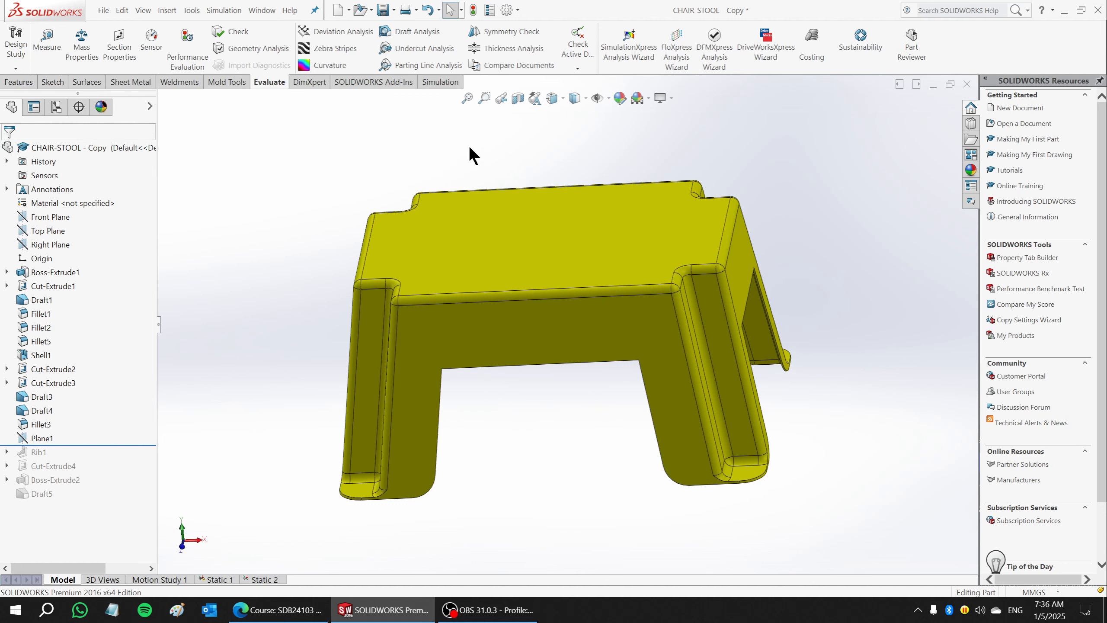
- Delete the old Static 1 simulation study together with its results
{"action": "left_click", "coordinate": [441, 81]}
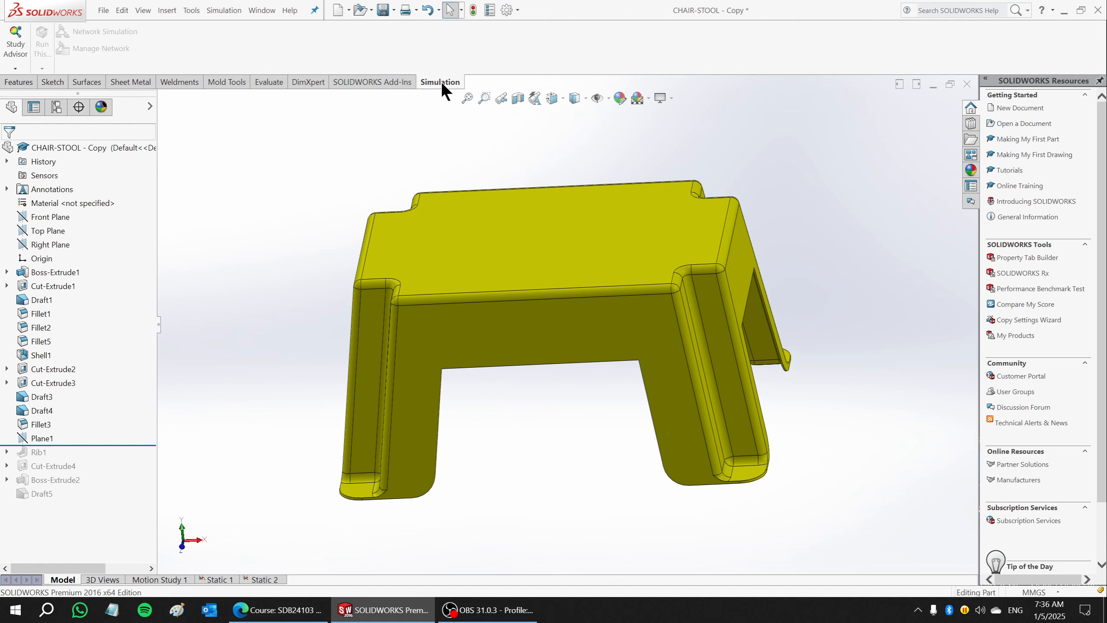
{"action": "left_click", "coordinate": [263, 580]}
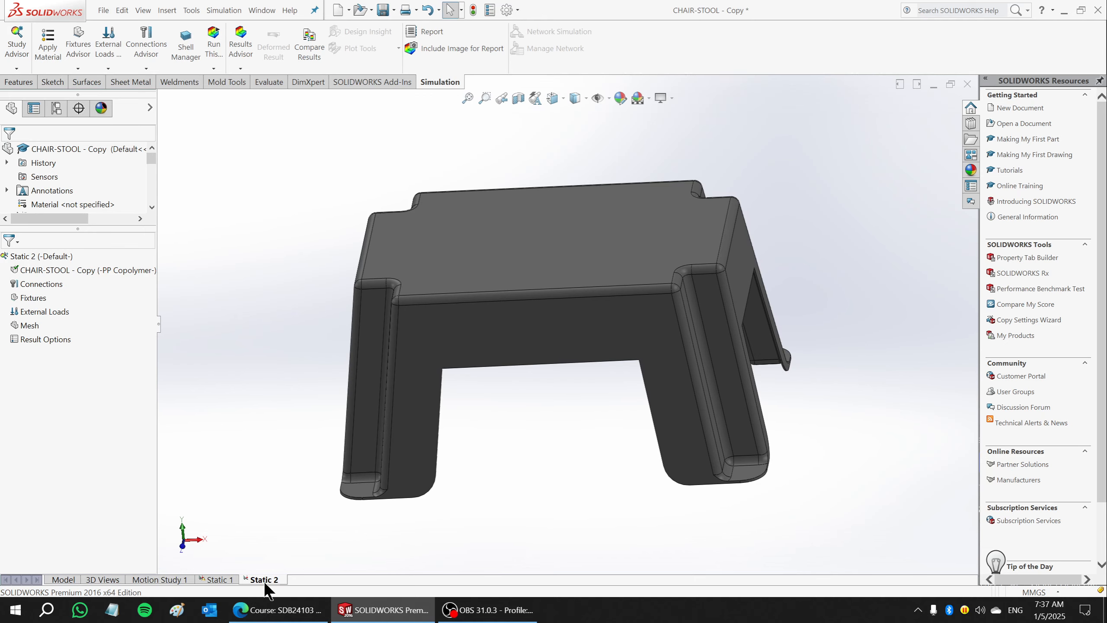
{"action": "left_click", "coordinate": [206, 580]}
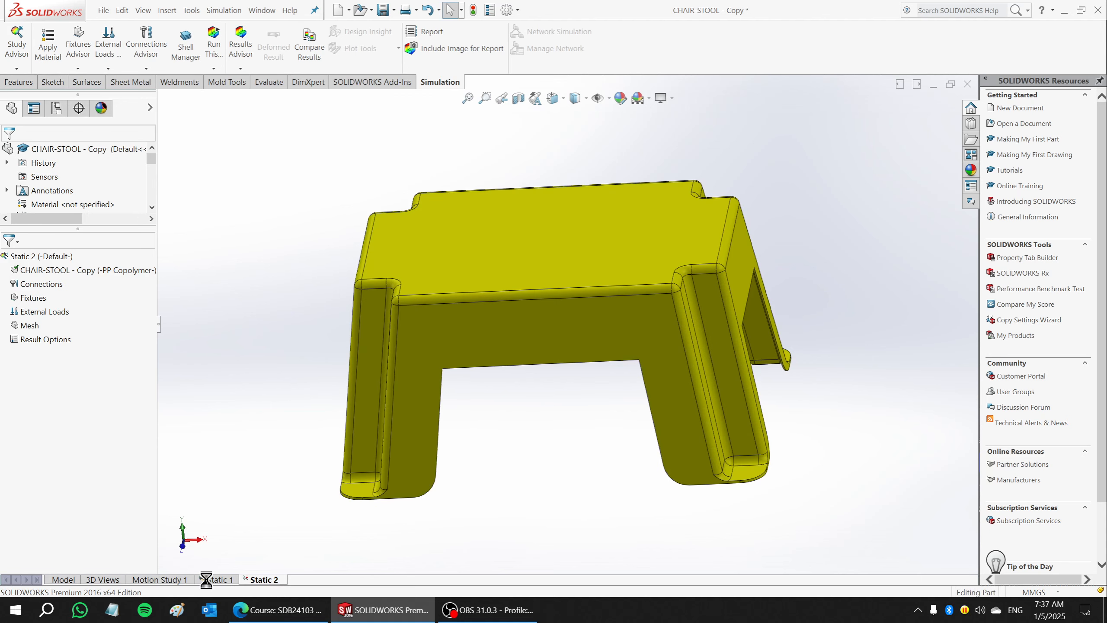
{"action": "right_click", "coordinate": [206, 580]}
{"action": "left_click", "coordinate": [205, 516]}
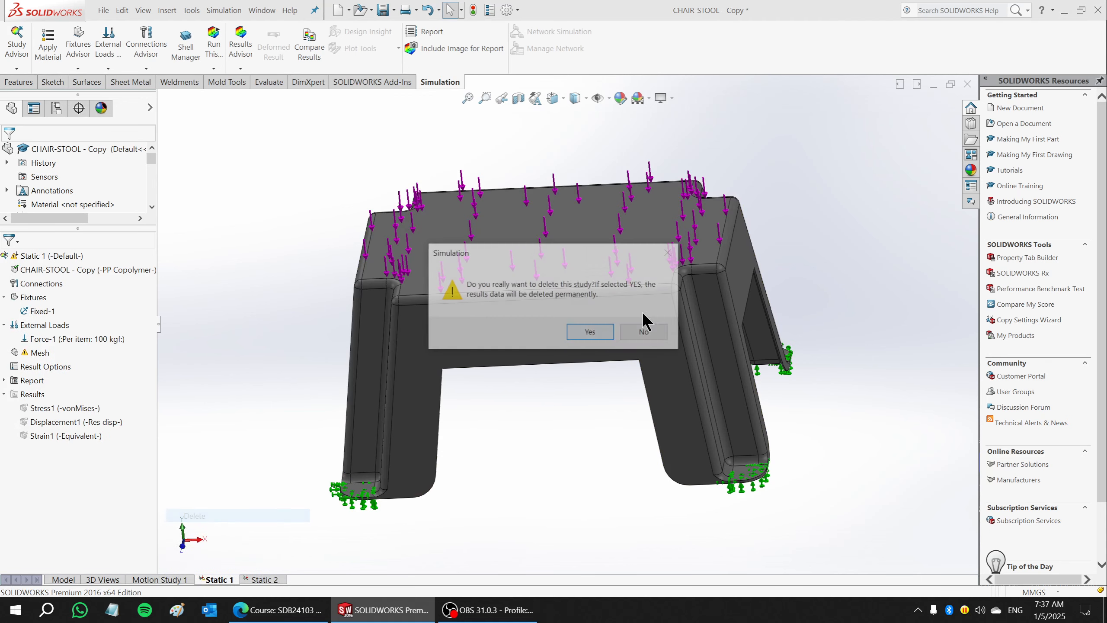
{"action": "left_click", "coordinate": [609, 323]}
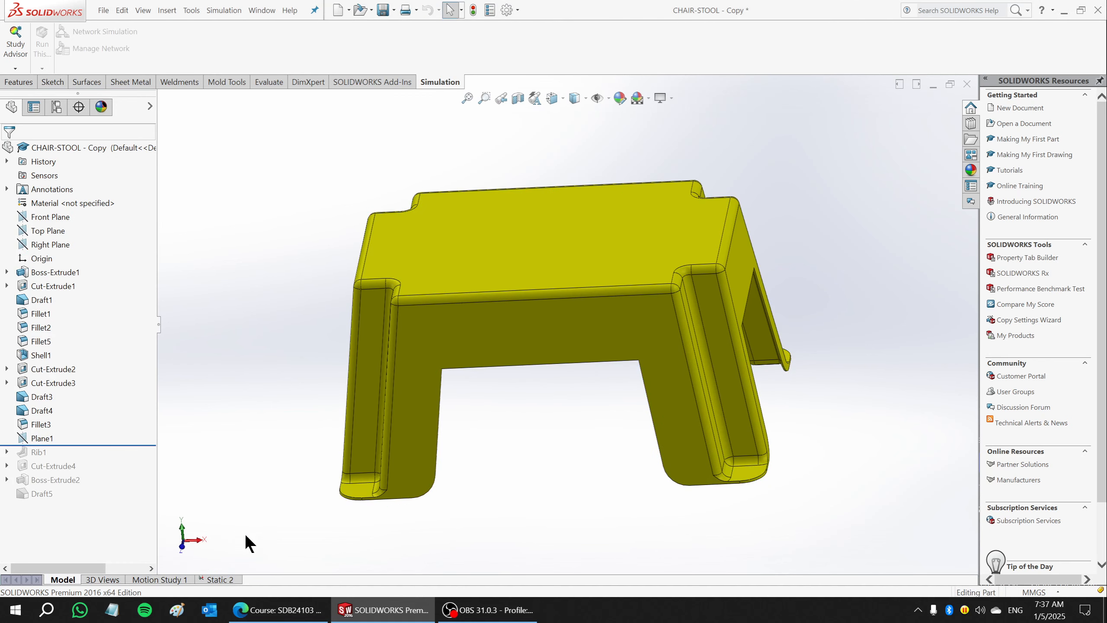
- Check the stool body entry in the Static 2 study and compare it with the part's feature tree
{"action": "left_click", "coordinate": [218, 579]}
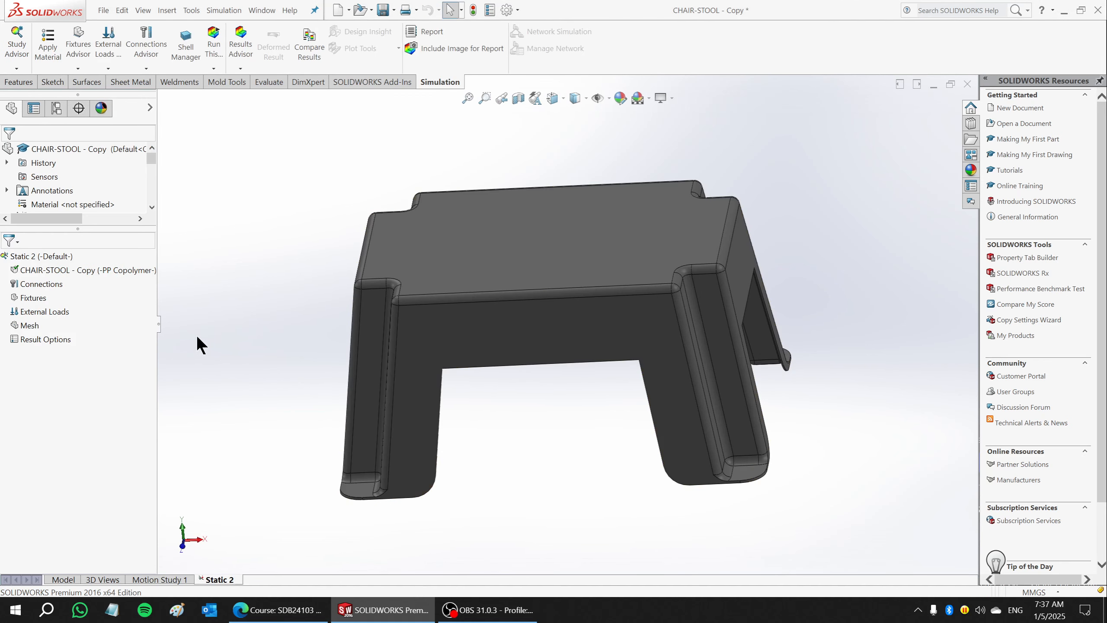
{"action": "left_click", "coordinate": [100, 268]}
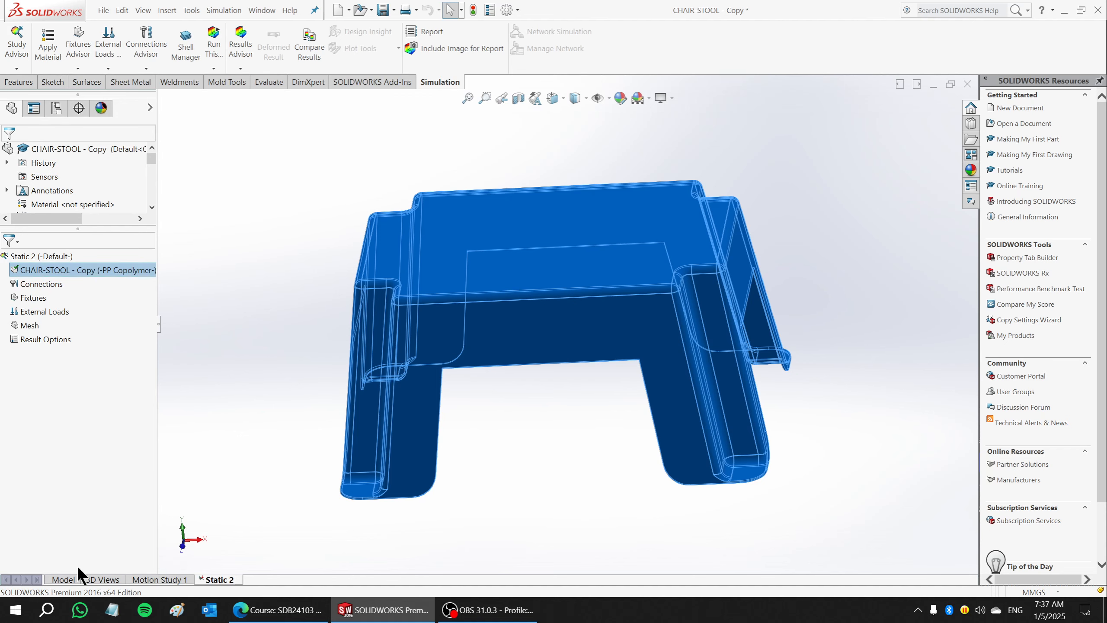
{"action": "left_click", "coordinate": [68, 579]}
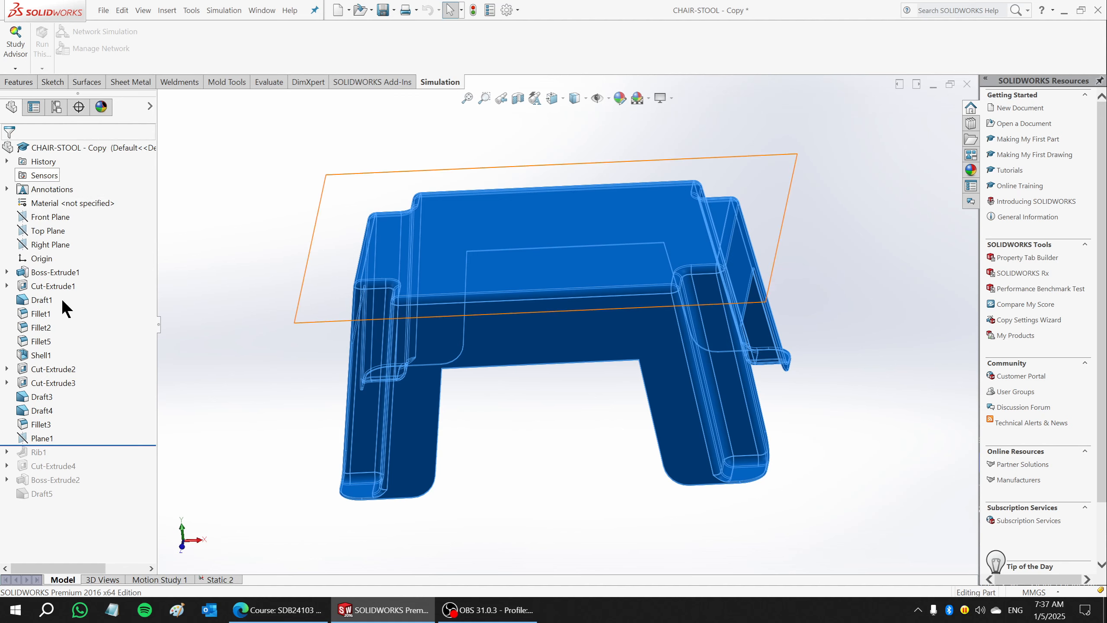
{"action": "left_click", "coordinate": [233, 580]}
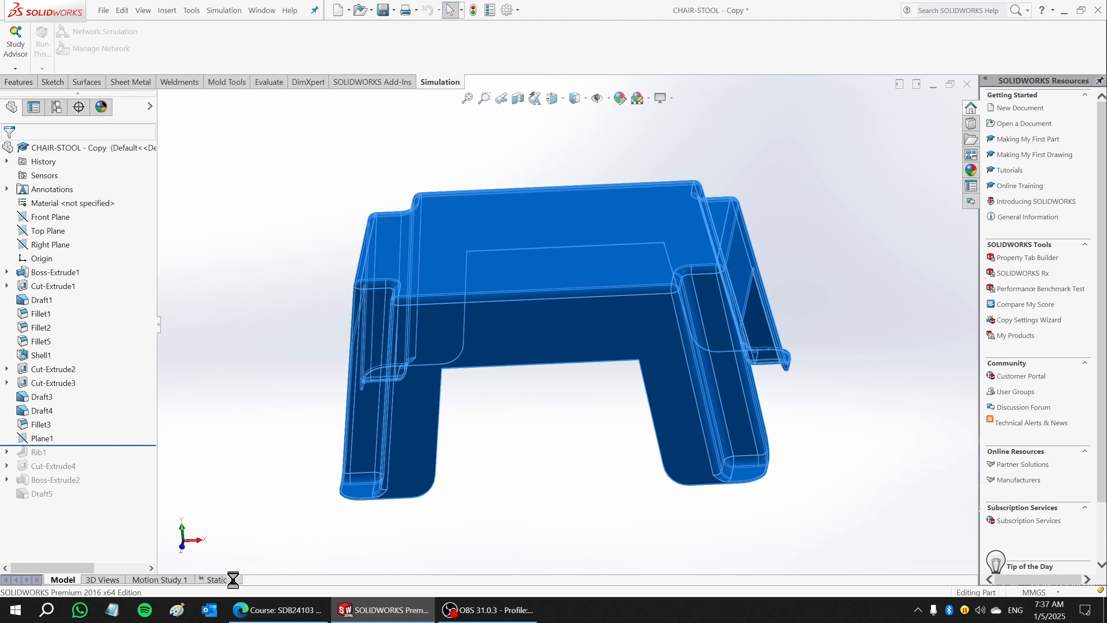
- Add a mass properties sensor tracking the stool's mass to the part model and update its reading
{"action": "left_click", "coordinate": [67, 579]}
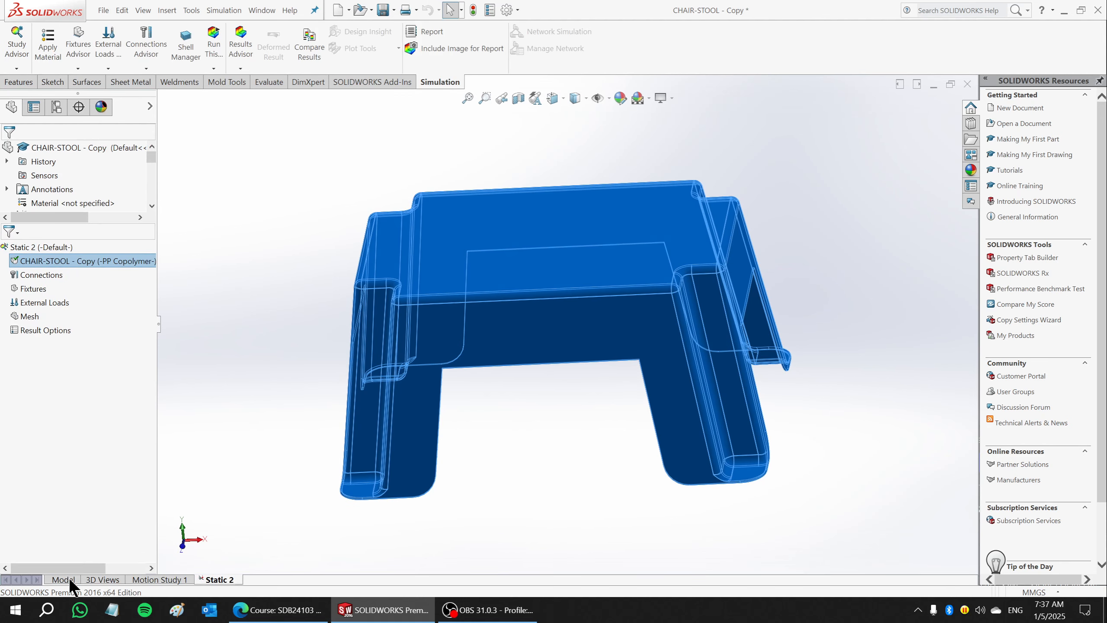
{"action": "right_click", "coordinate": [44, 173]}
{"action": "left_click", "coordinate": [70, 184]}
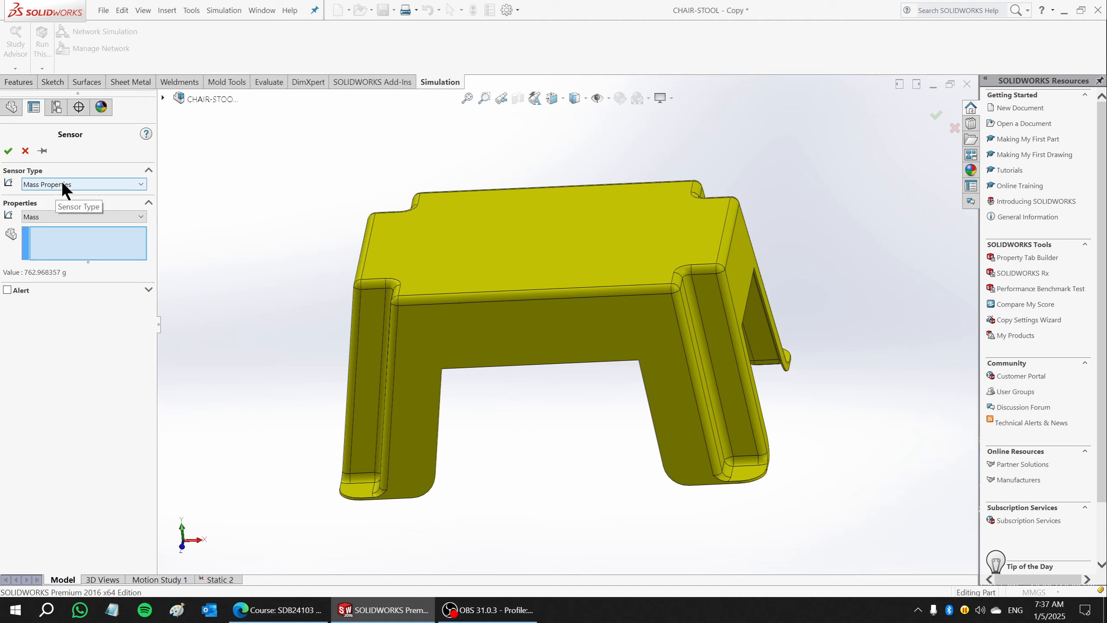
{"action": "left_click", "coordinate": [8, 151]}
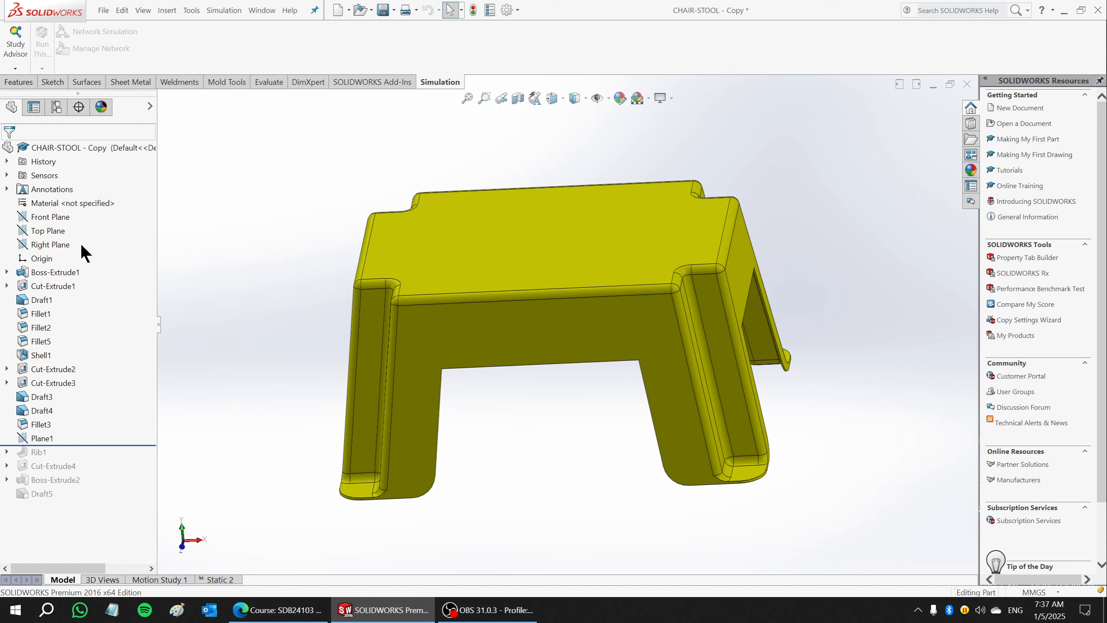
{"action": "left_click", "coordinate": [7, 174]}
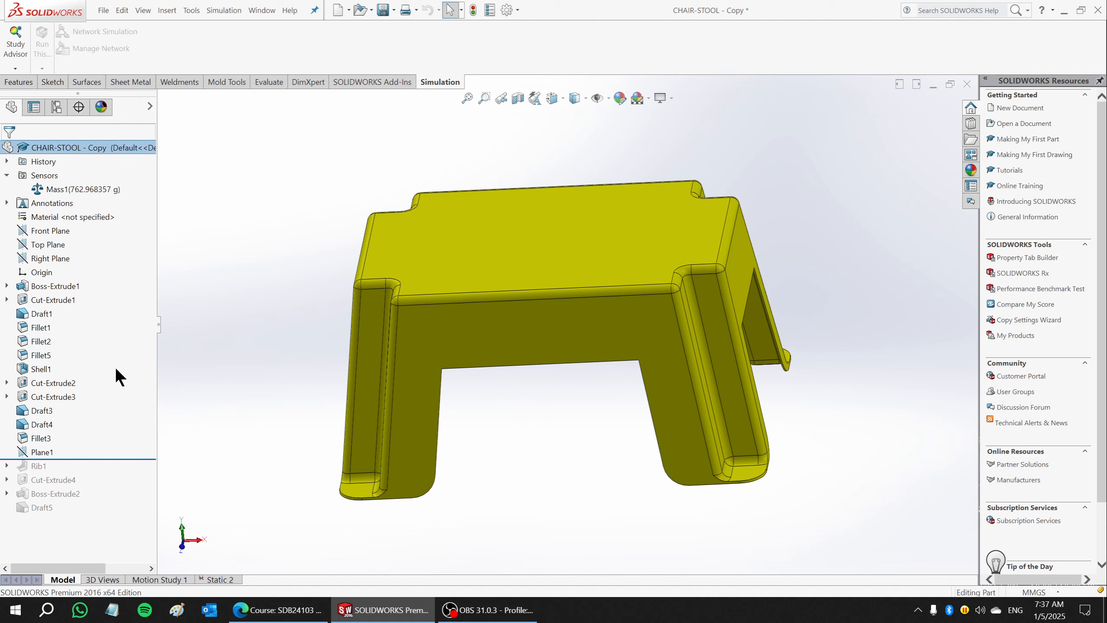
{"action": "right_click", "coordinate": [79, 189]}
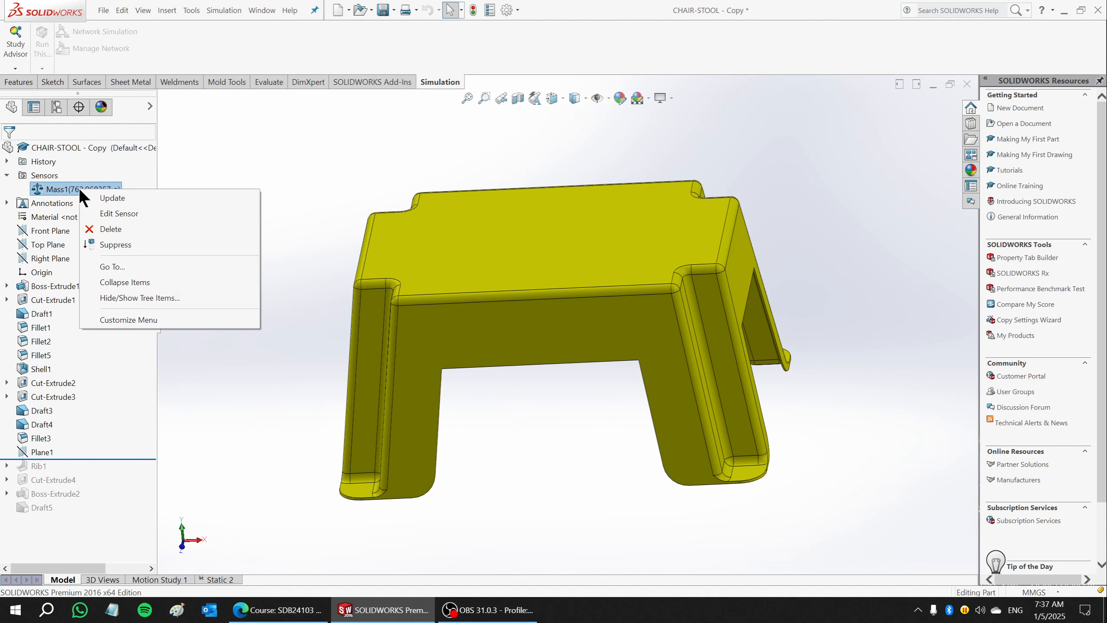
{"action": "left_click", "coordinate": [112, 198]}
- Add a simulation data sensor for the model maximum von Mises stress across all steps, in N/mm^2 (MPa)
{"action": "right_click", "coordinate": [44, 174]}
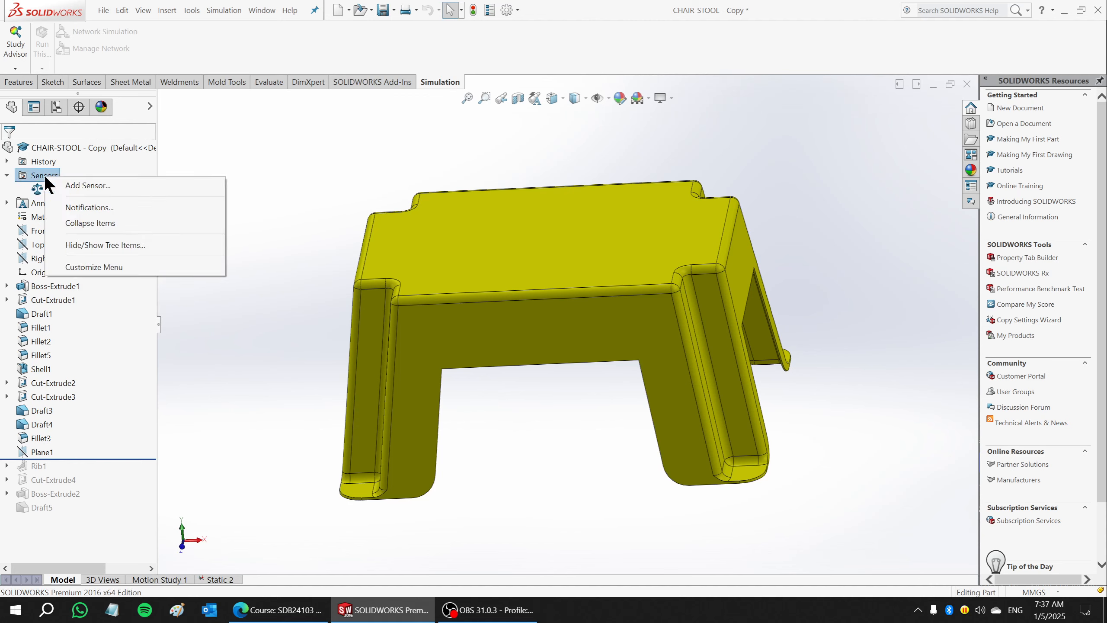
{"action": "left_click", "coordinate": [66, 186]}
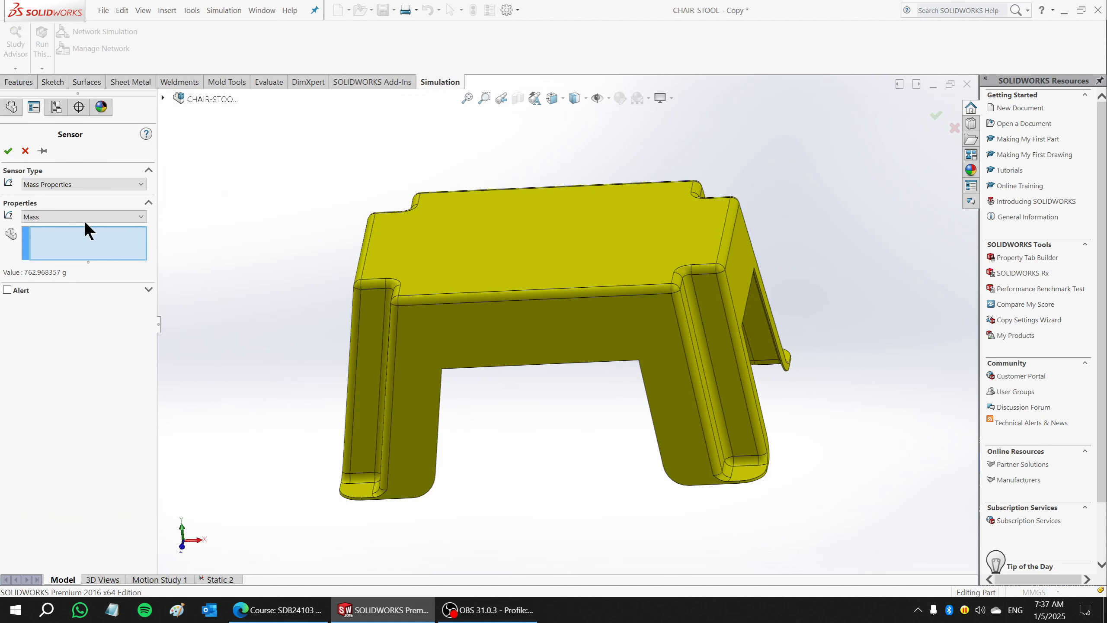
{"action": "left_click", "coordinate": [86, 183]}
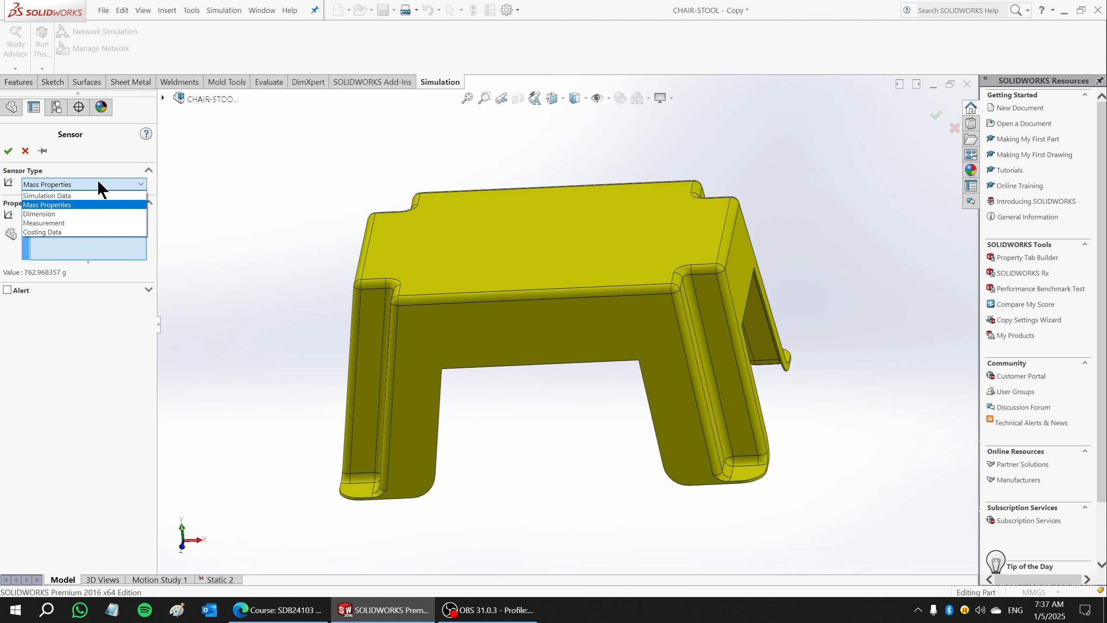
{"action": "left_click", "coordinate": [33, 195]}
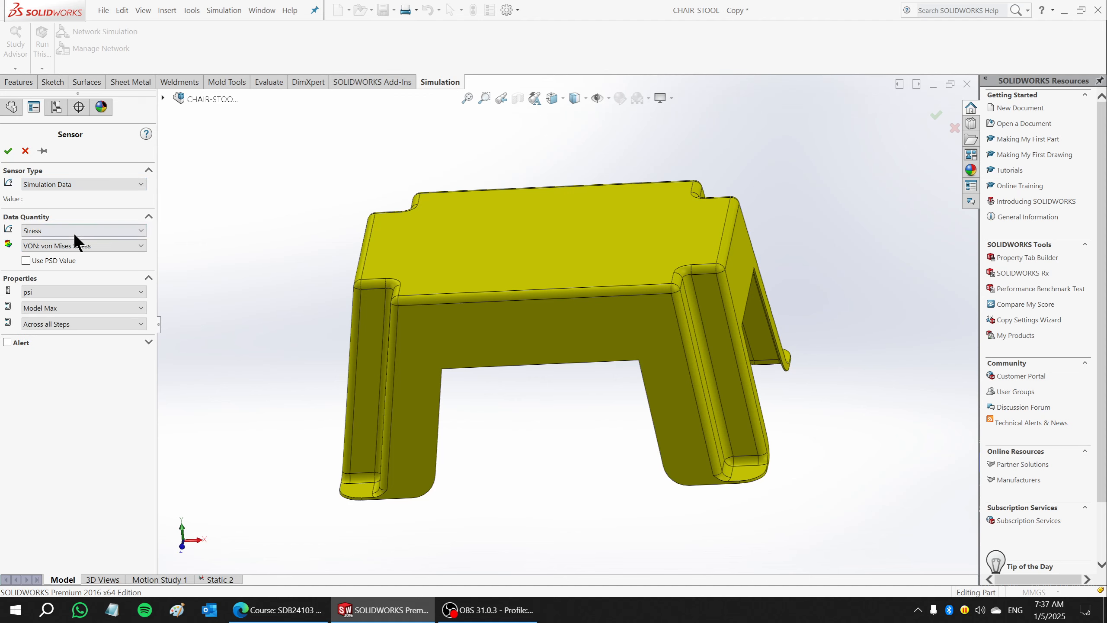
{"action": "left_click", "coordinate": [63, 290]}
{"action": "left_click", "coordinate": [59, 331]}
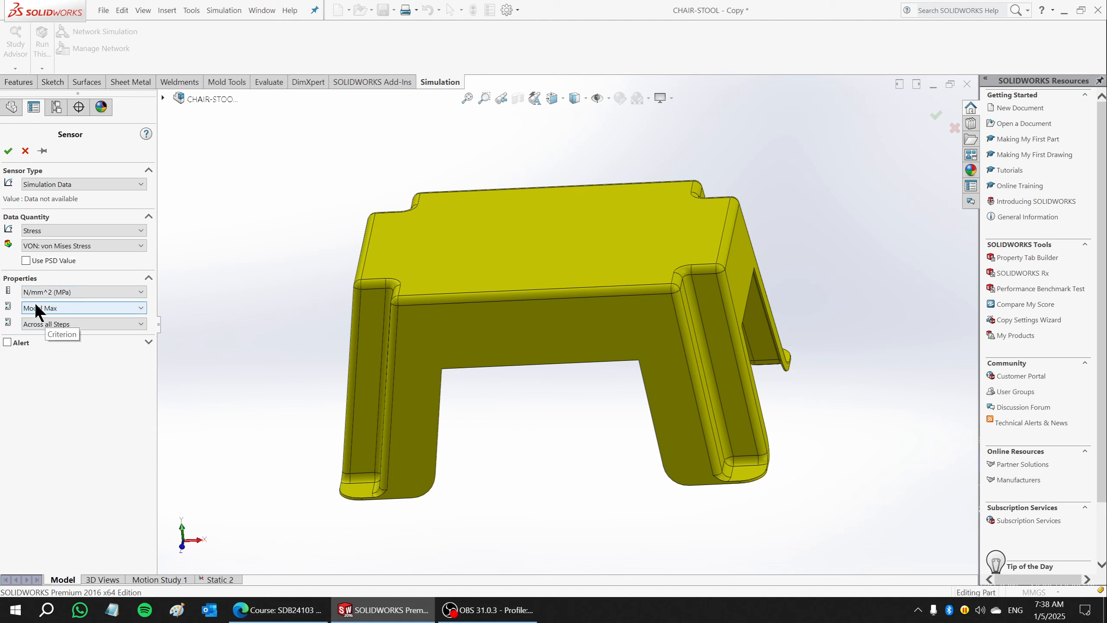
{"action": "left_click", "coordinate": [8, 150]}
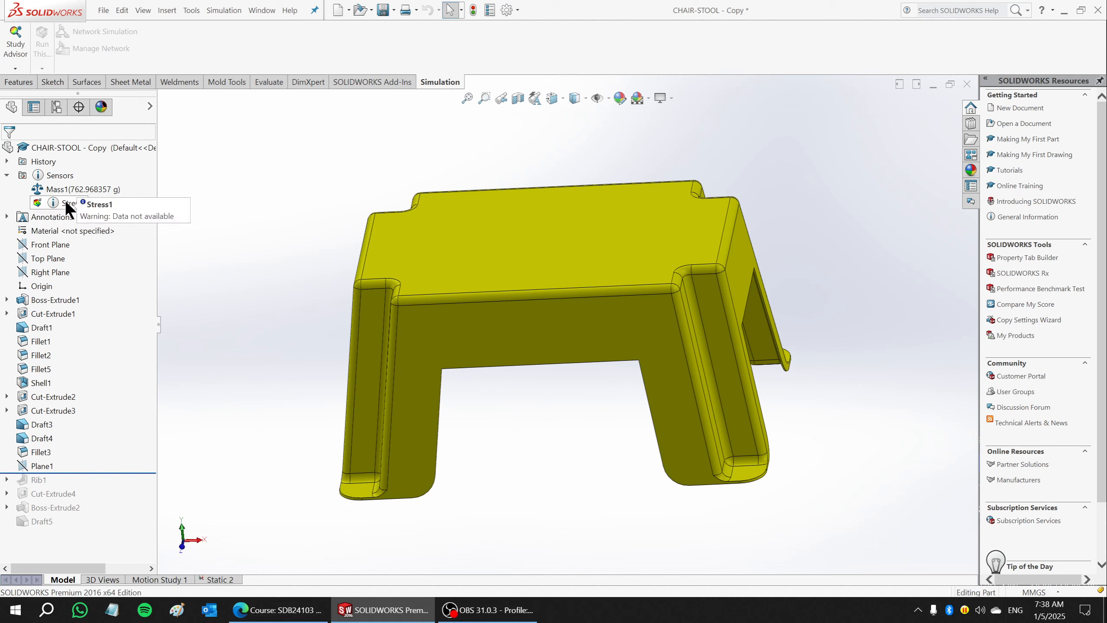
- Add a simulation data sensor for the model maximum resultant displacement (URES) across all steps, in mm
{"action": "right_click", "coordinate": [62, 173]}
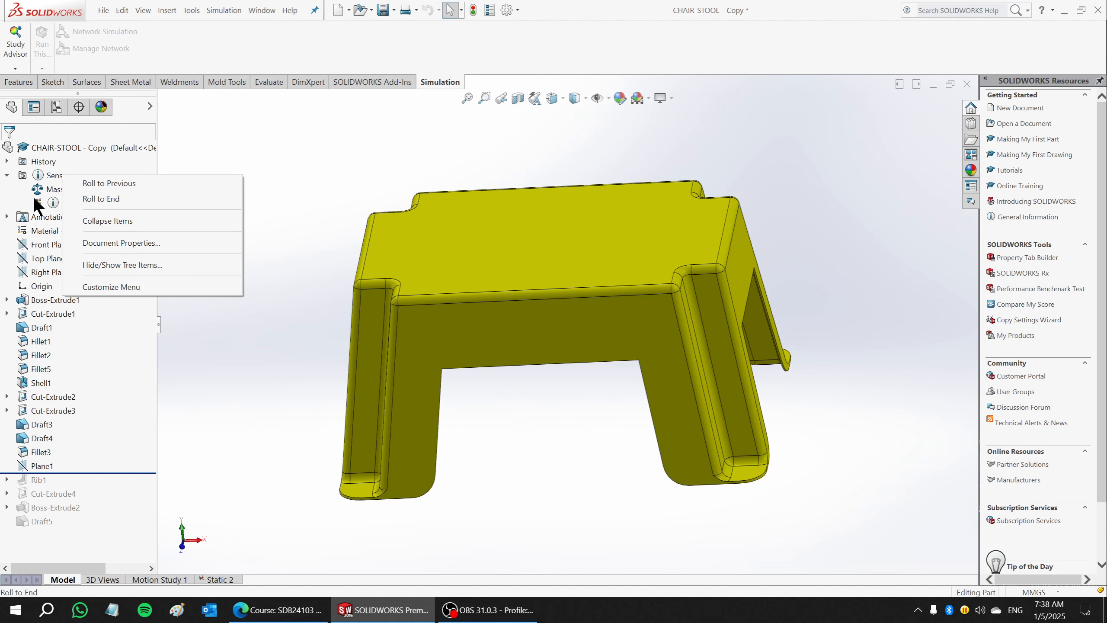
{"action": "left_click", "coordinate": [19, 193]}
{"action": "right_click", "coordinate": [56, 174]}
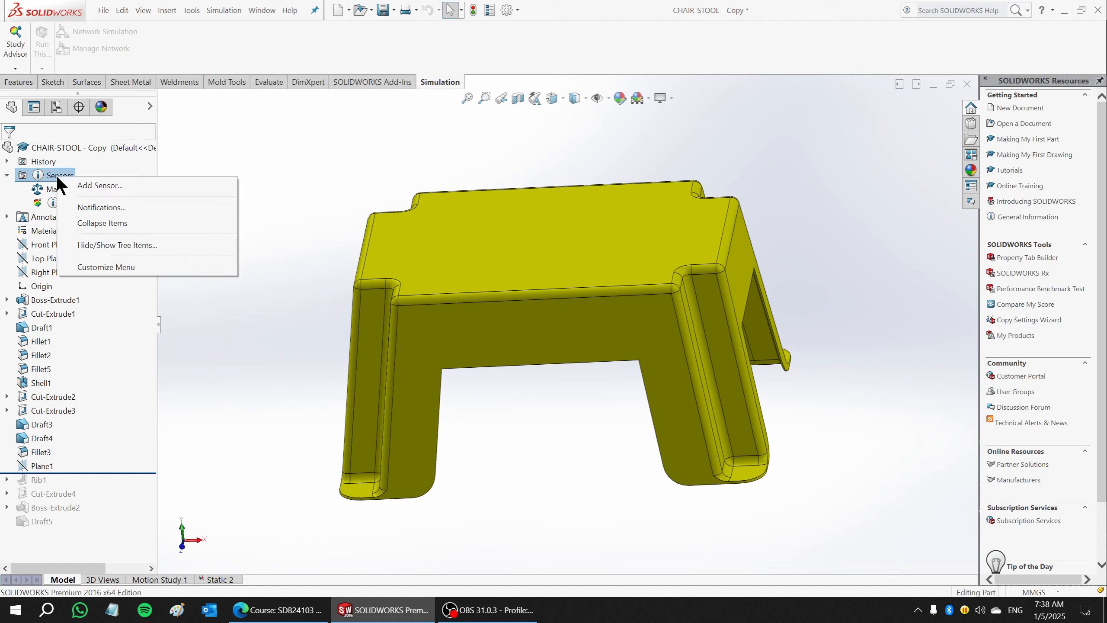
{"action": "left_click", "coordinate": [79, 185]}
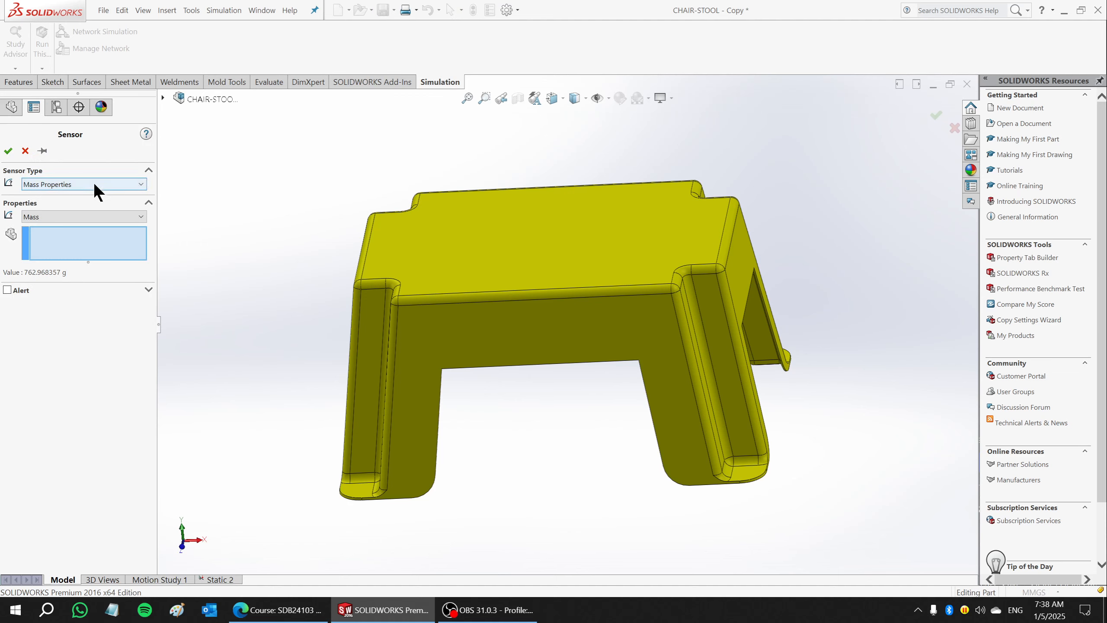
{"action": "left_click", "coordinate": [93, 183]}
{"action": "left_click", "coordinate": [69, 196]}
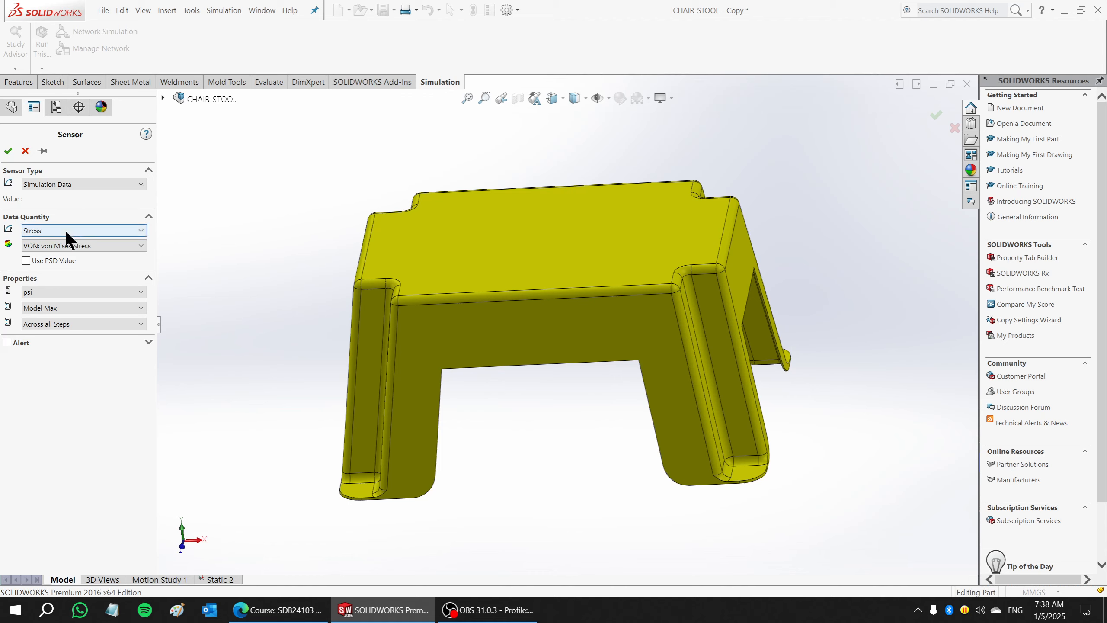
{"action": "left_click", "coordinate": [68, 238]}
{"action": "left_click", "coordinate": [53, 258]}
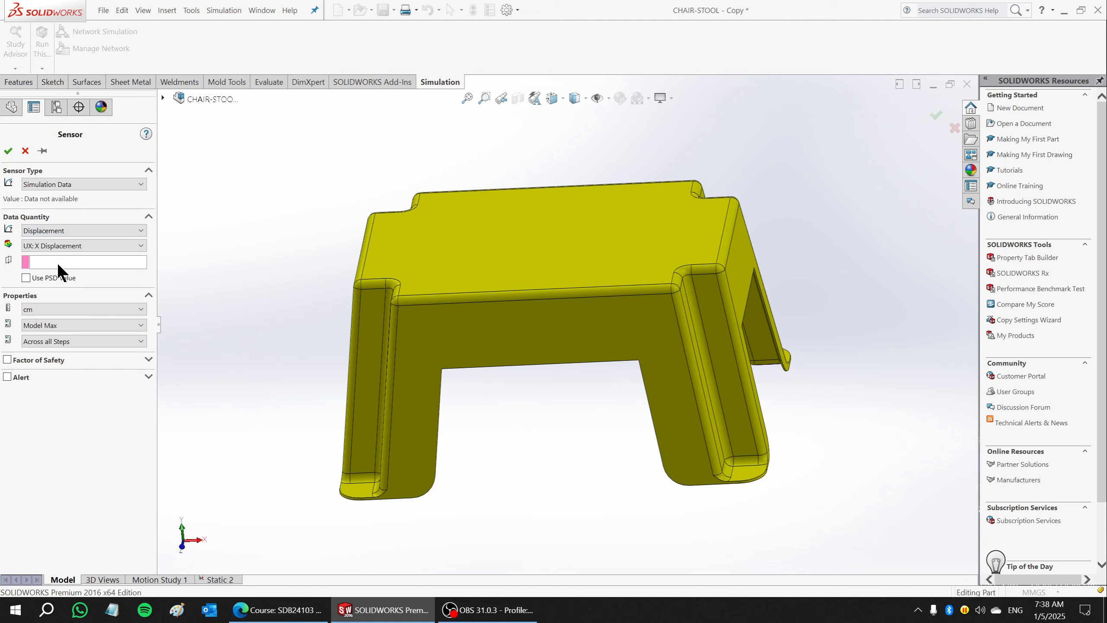
{"action": "middle_click_drag", "start_coordinate": [460, 375], "coordinate": [510, 410]}
{"action": "left_click", "coordinate": [104, 245]}
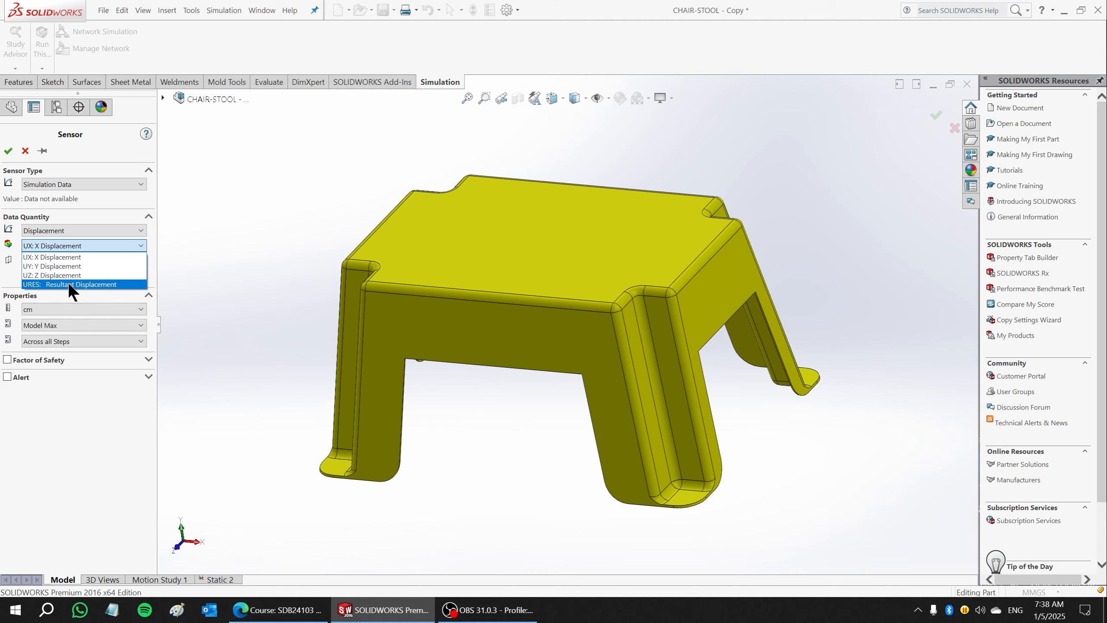
{"action": "left_click", "coordinate": [97, 284]}
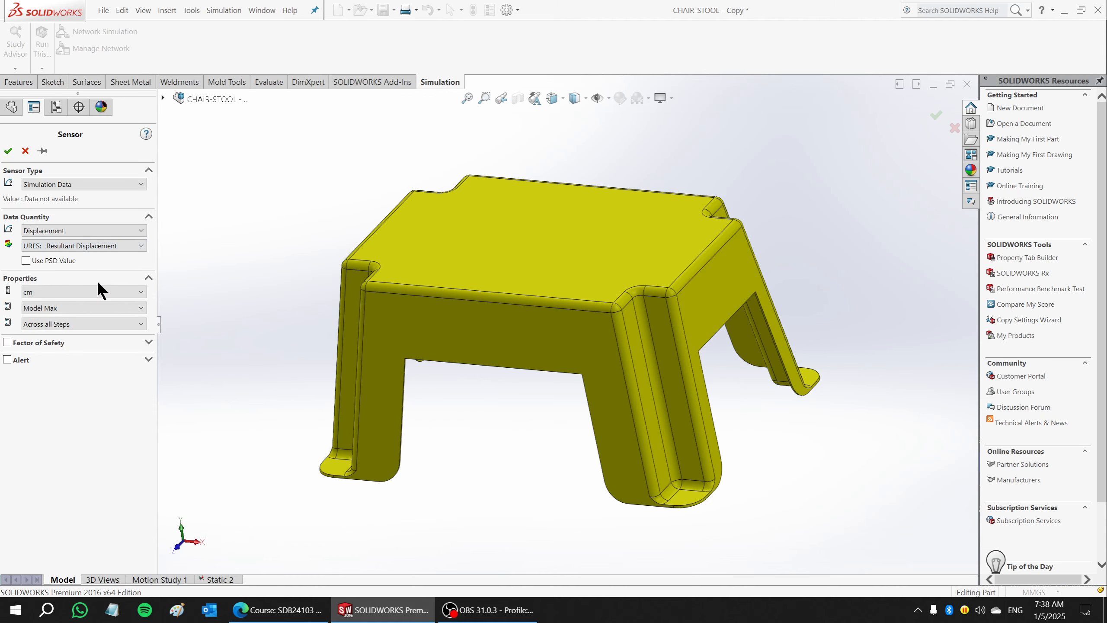
{"action": "left_click", "coordinate": [69, 291]}
{"action": "left_click", "coordinate": [40, 301]}
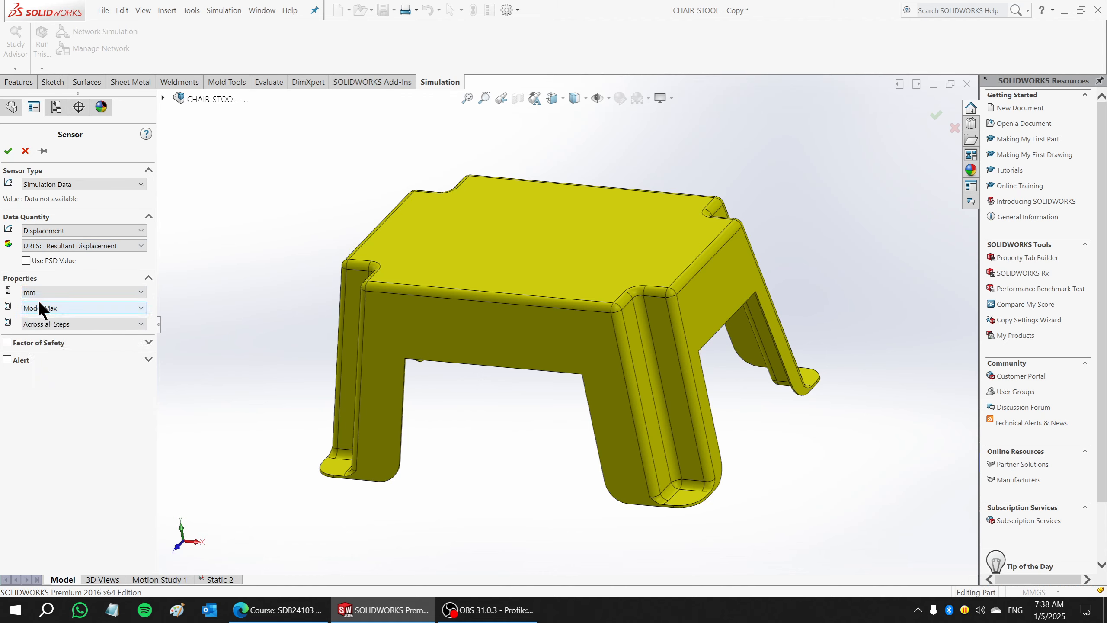
{"action": "left_click", "coordinate": [8, 151]}
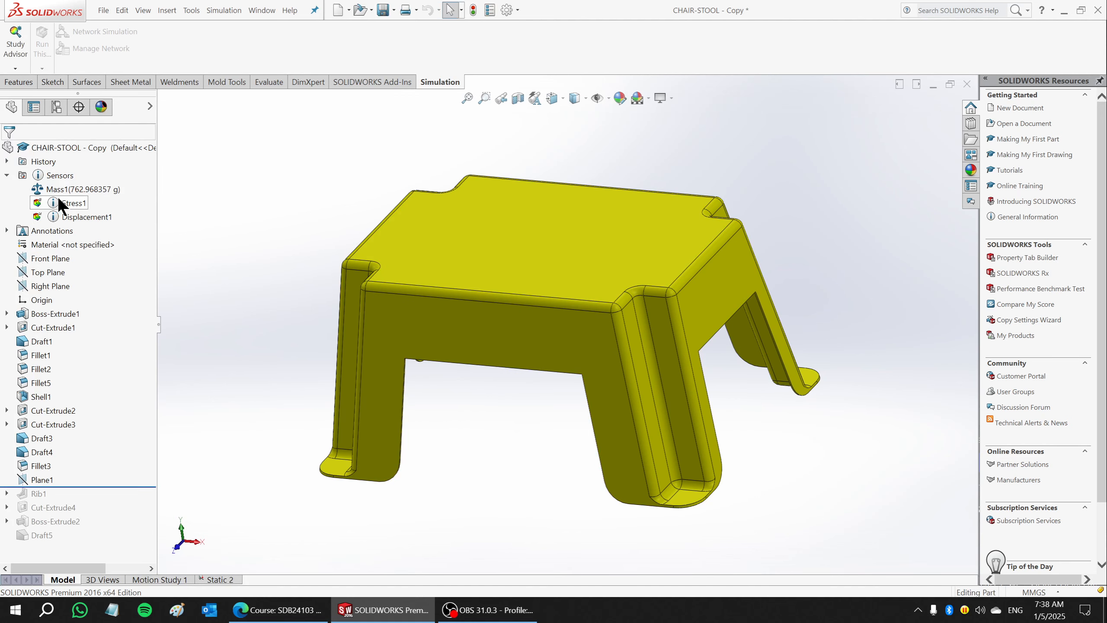
- Update the reading of the stool's mass sensor
{"action": "middle_click_drag", "start_coordinate": [529, 403], "coordinate": [545, 358]}
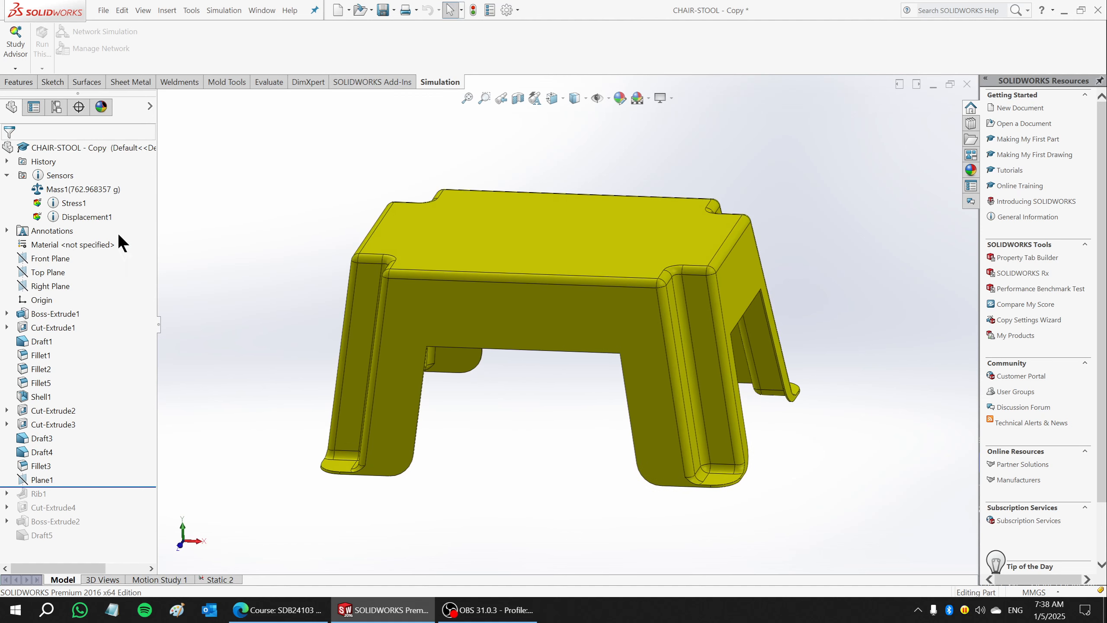
{"action": "right_click", "coordinate": [104, 189]}
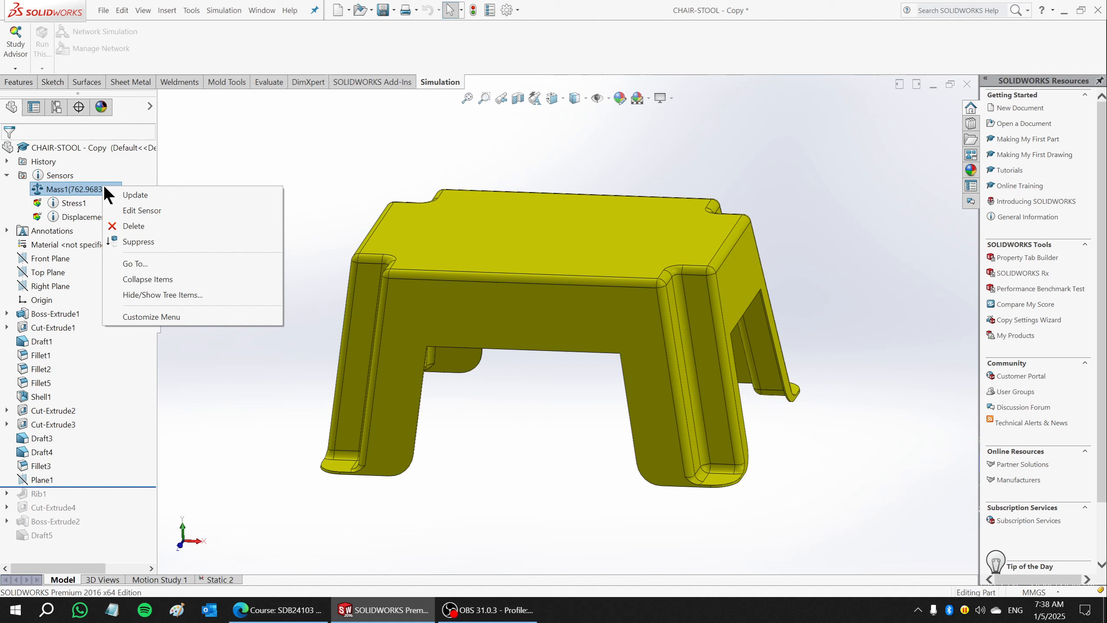
{"action": "left_click", "coordinate": [127, 193]}
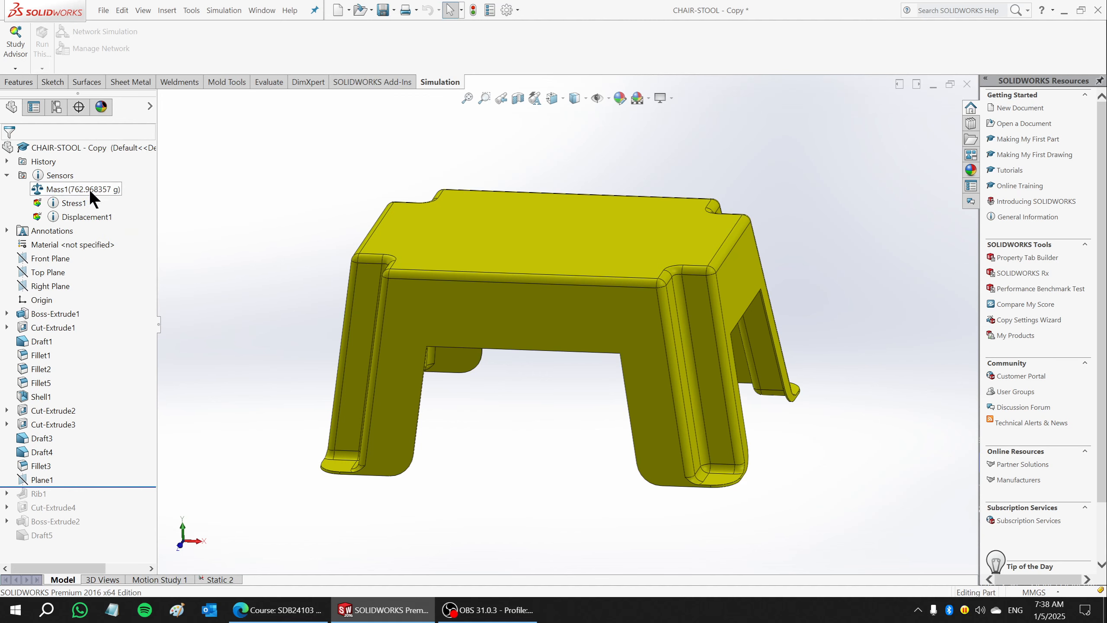
- Start a fixed geometry fixture in the Static 2 study and select the underside faces of two neighbouring feet
{"action": "left_click", "coordinate": [218, 576]}
{"action": "middle_click_drag", "start_coordinate": [372, 489], "coordinate": [575, 334]}
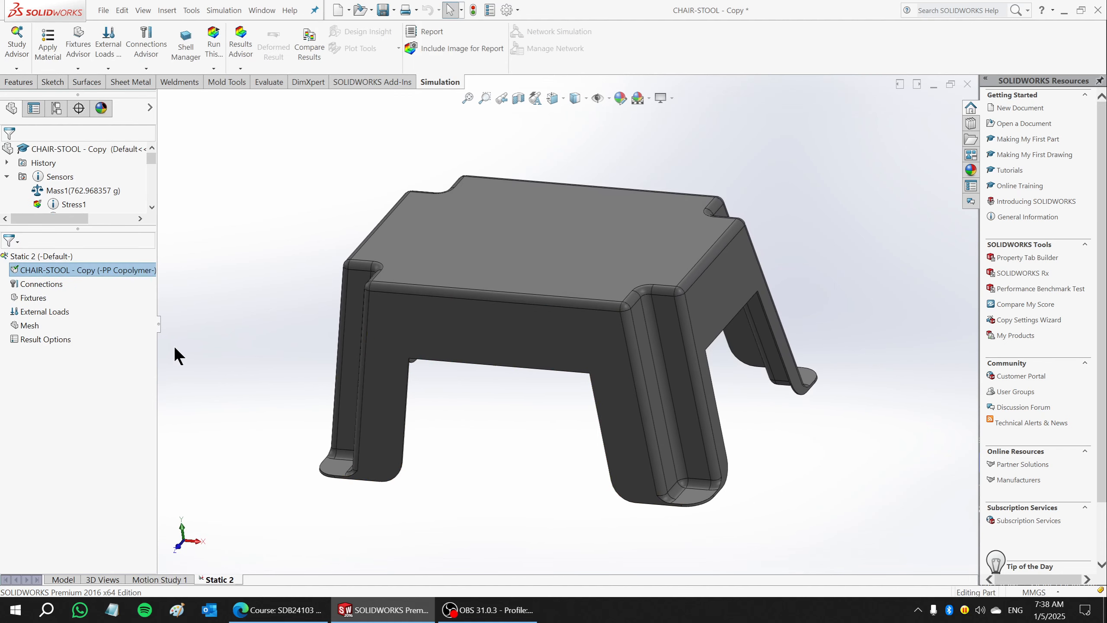
{"action": "right_click", "coordinate": [26, 298]}
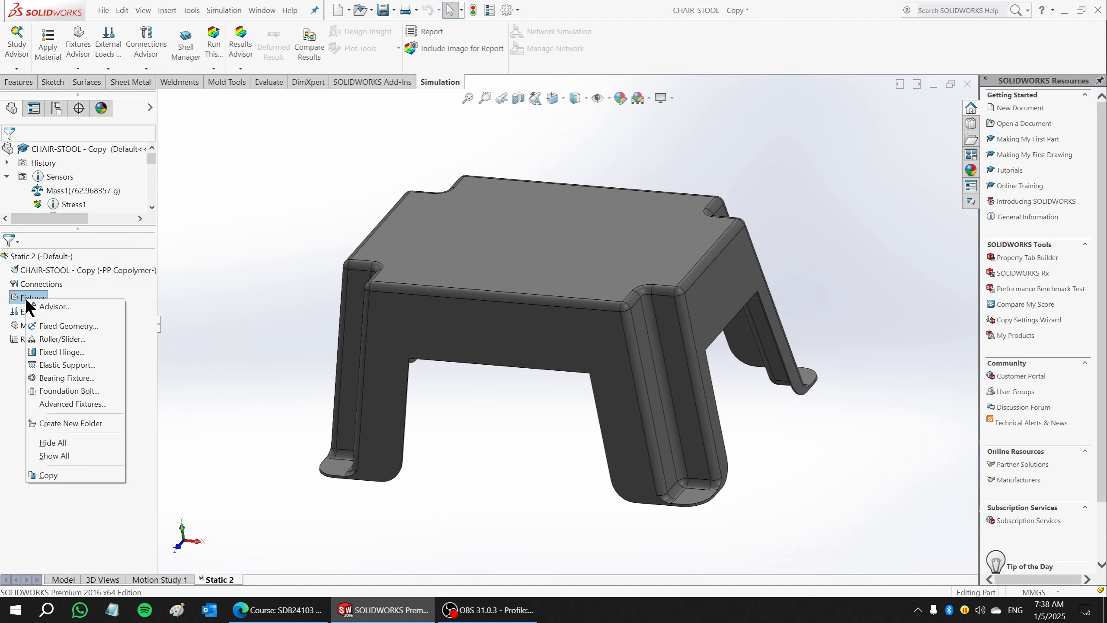
{"action": "left_click", "coordinate": [54, 325]}
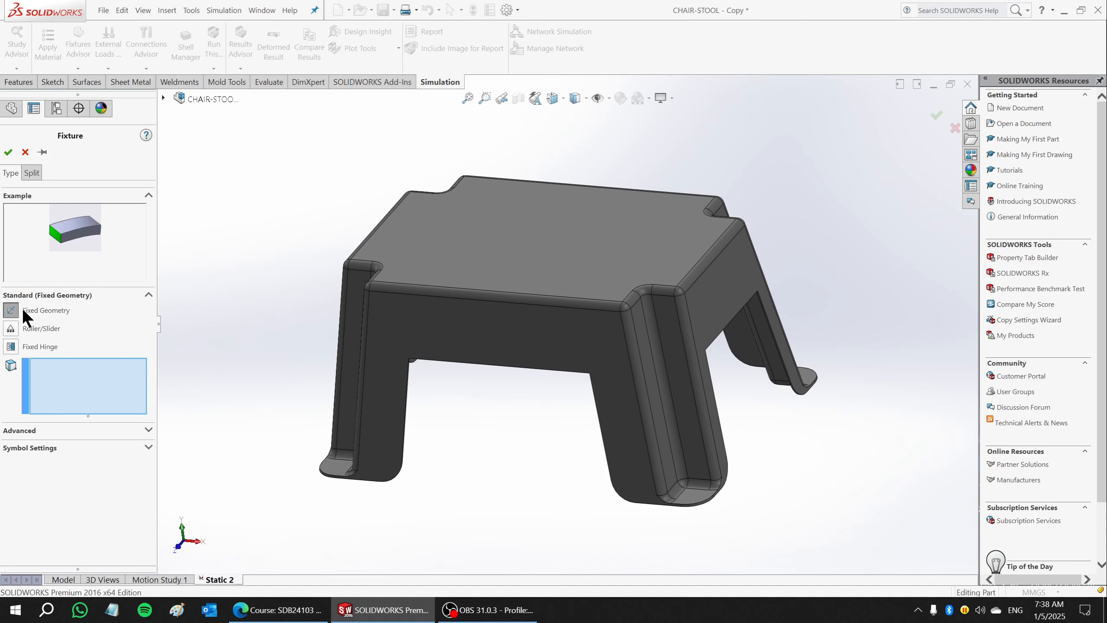
{"action": "middle_click_drag", "start_coordinate": [572, 459], "coordinate": [563, 223]}
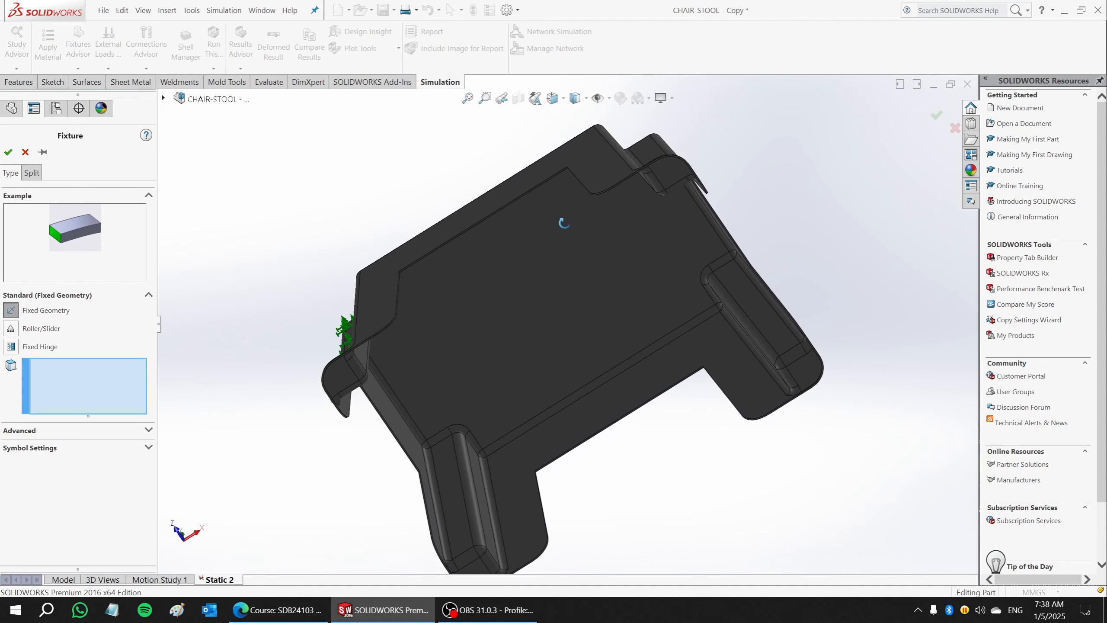
{"action": "scroll", "coordinate": [402, 408], "scroll_direction": "down", "scroll_amount": 3}
{"action": "scroll", "coordinate": [402, 408], "scroll_direction": "down", "scroll_amount": 1}
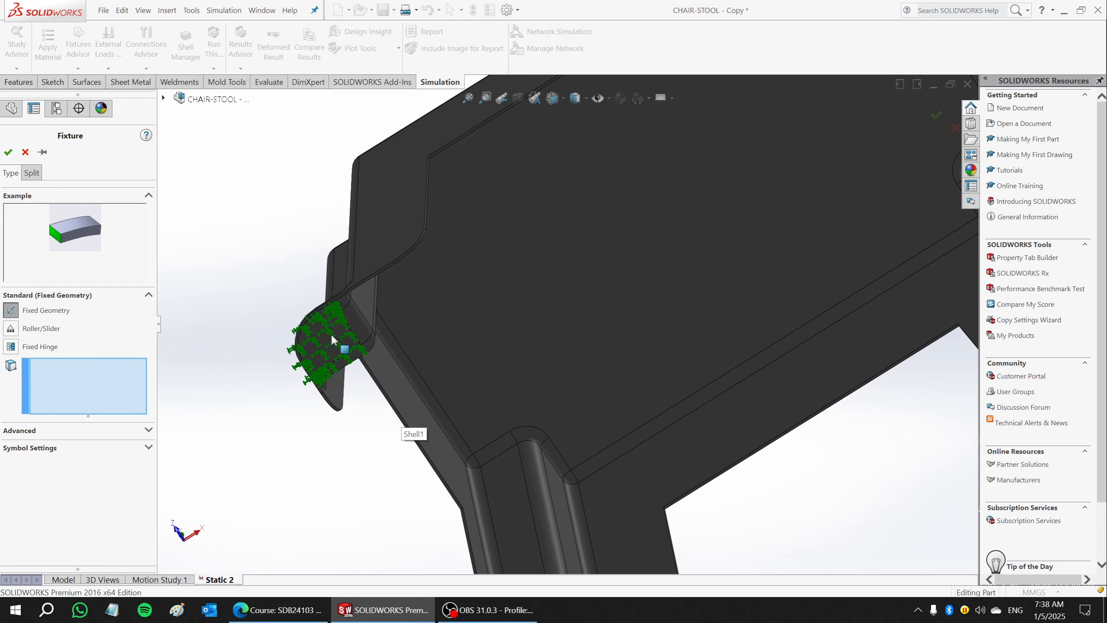
{"action": "left_click", "coordinate": [330, 332]}
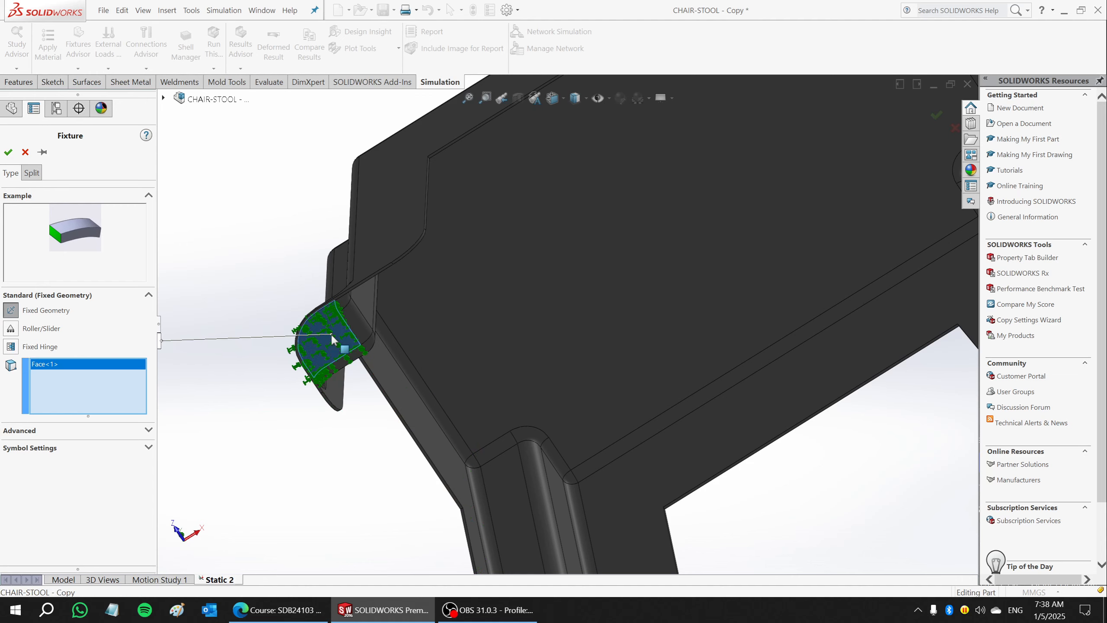
{"action": "scroll", "coordinate": [291, 357], "scroll_direction": "up", "scroll_amount": 4}
{"action": "scroll", "coordinate": [631, 477], "scroll_direction": "down", "scroll_amount": 3}
{"action": "left_click", "coordinate": [489, 418]}
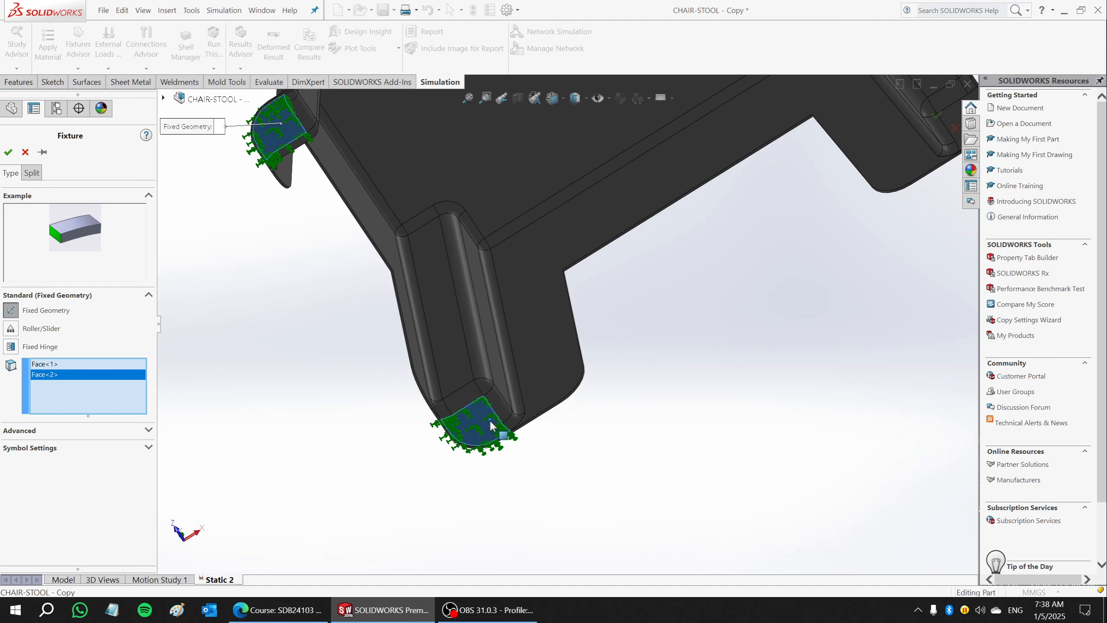
- Add the underside faces of the remaining two feet to the fixed geometry fixture and accept it
{"action": "scroll", "coordinate": [501, 427], "scroll_direction": "up", "scroll_amount": 3}
{"action": "scroll", "coordinate": [725, 225], "scroll_direction": "down", "scroll_amount": 2}
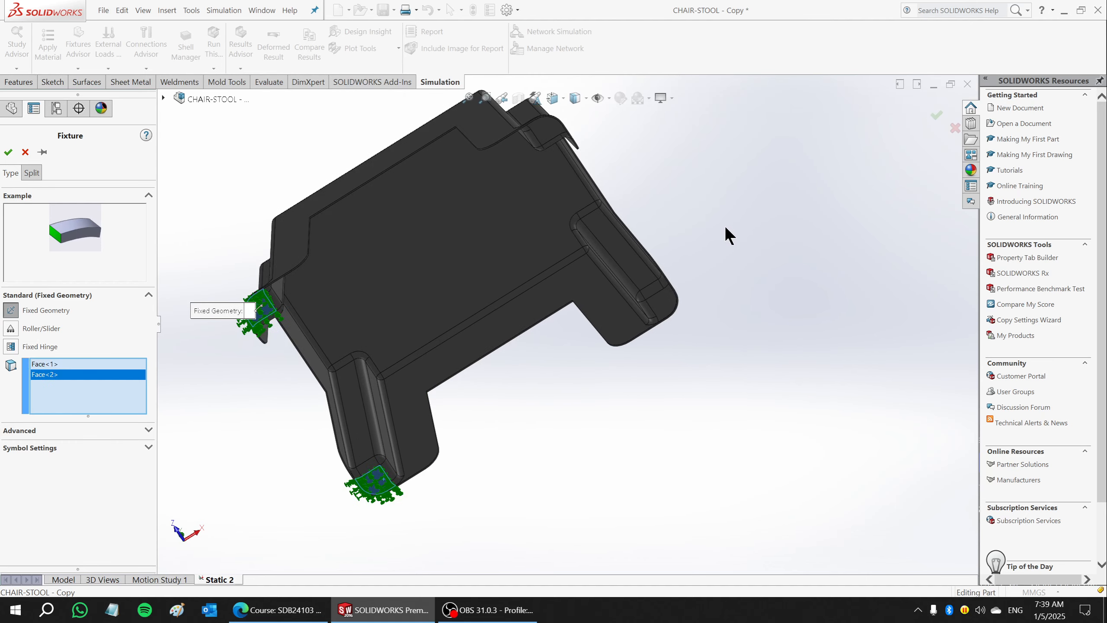
{"action": "left_click", "coordinate": [658, 305]}
{"action": "left_click", "coordinate": [544, 127]}
{"action": "middle_click_drag", "start_coordinate": [704, 178], "coordinate": [692, 326]}
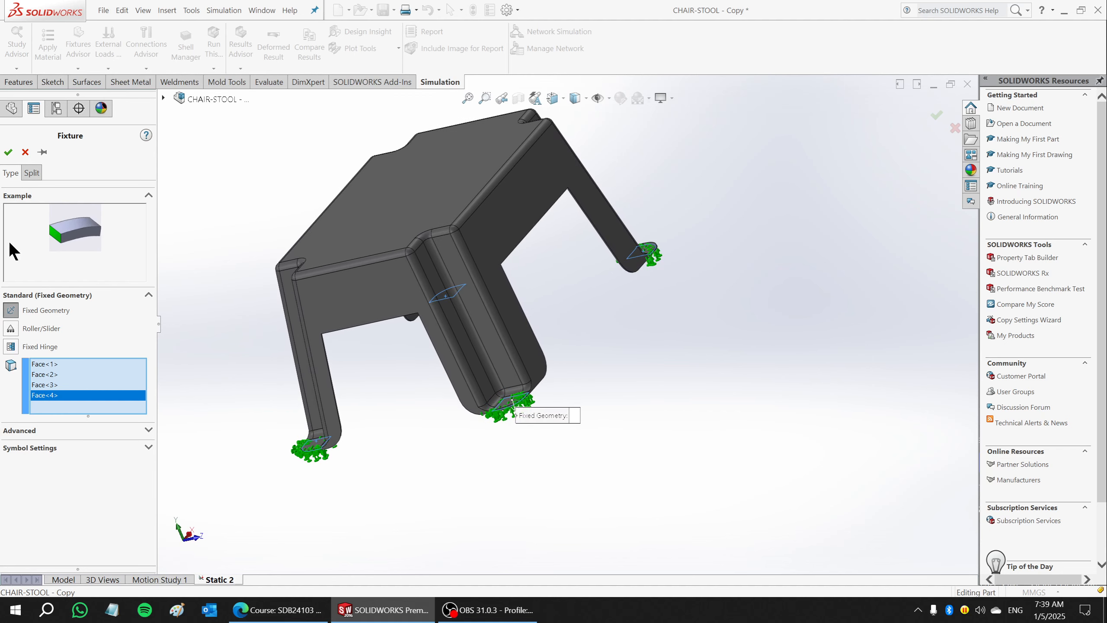
{"action": "left_click", "coordinate": [8, 150]}
- Highlight the fixed fixture in the study to check which feet it covers
{"action": "middle_click_drag", "start_coordinate": [593, 507], "coordinate": [774, 482]}
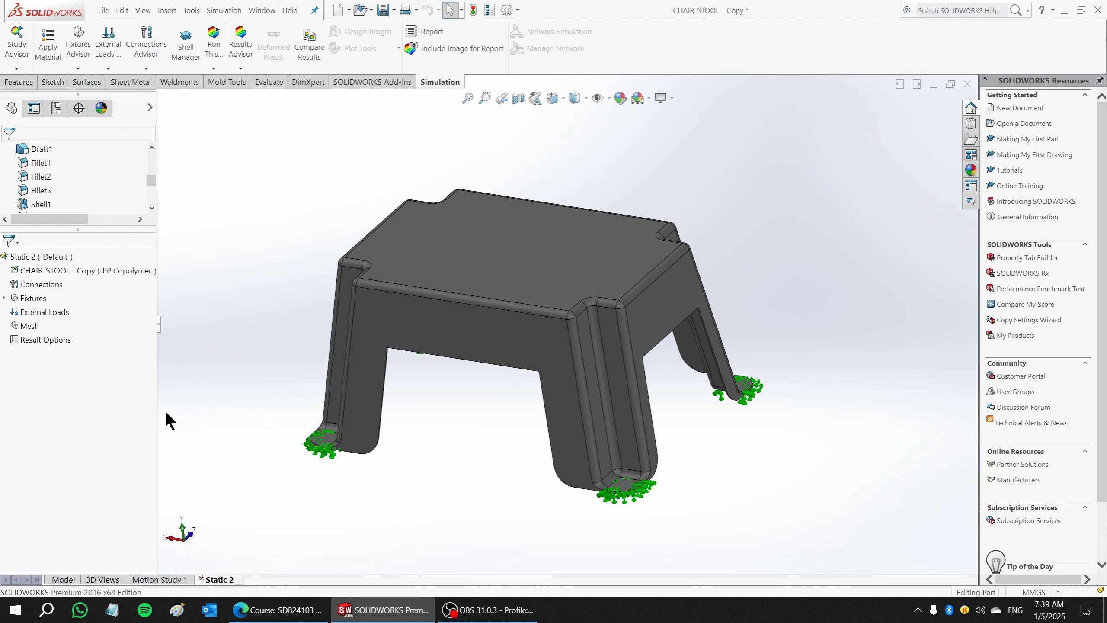
{"action": "left_click", "coordinate": [4, 298]}
{"action": "left_click", "coordinate": [38, 312]}
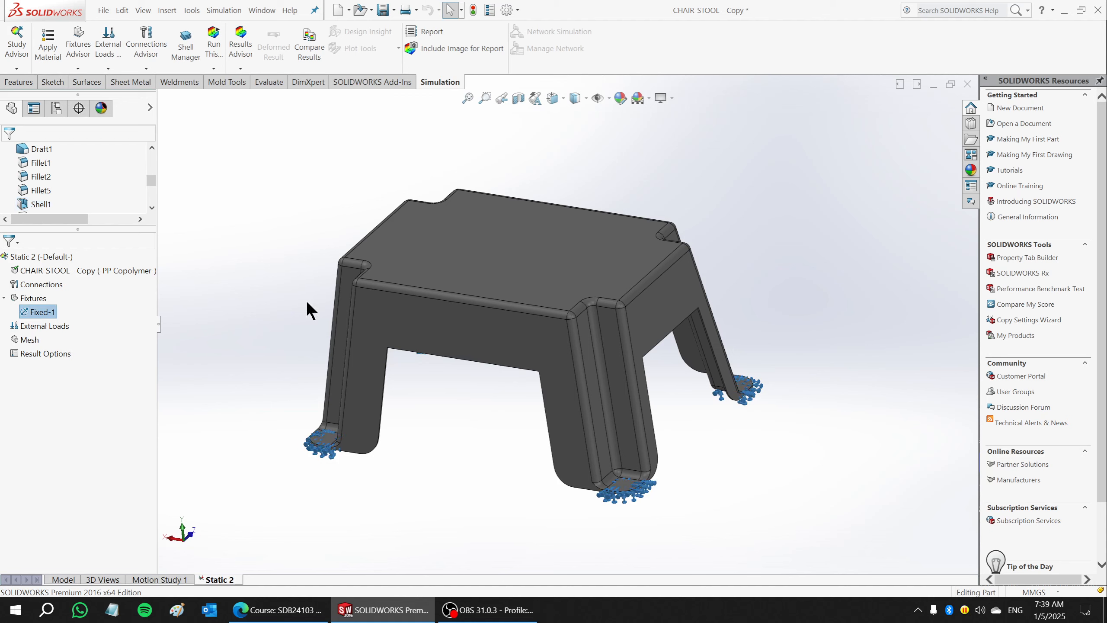
- Apply a normal force of 100 kgf per item to the stool's top face, using Metric (G) units
{"action": "left_click", "coordinate": [45, 325]}
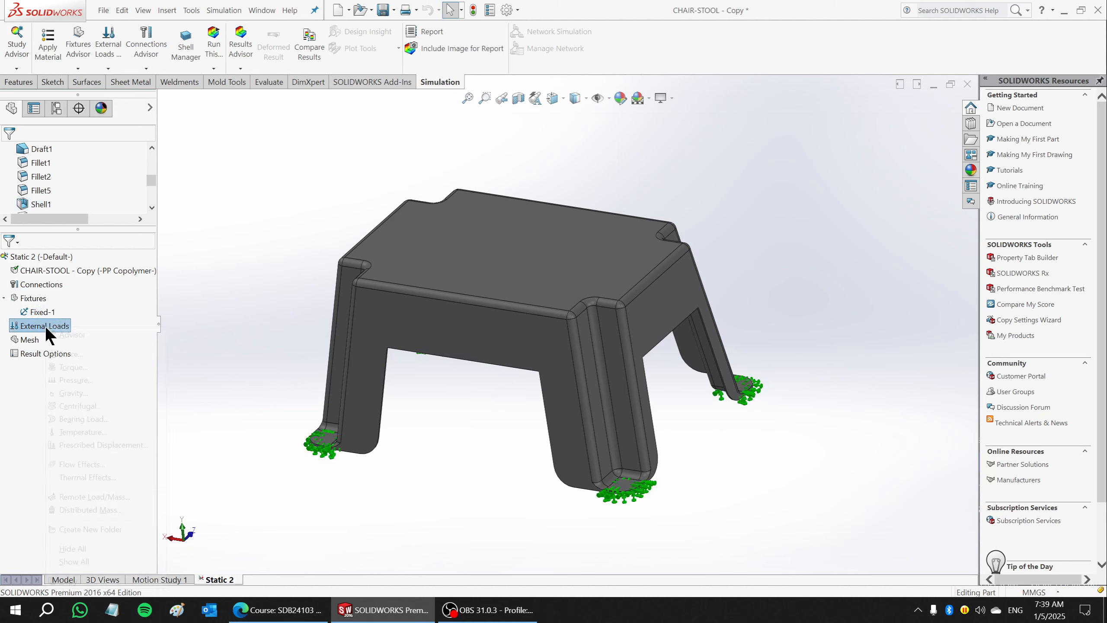
{"action": "right_click", "coordinate": [45, 325]}
{"action": "left_click", "coordinate": [260, 234]}
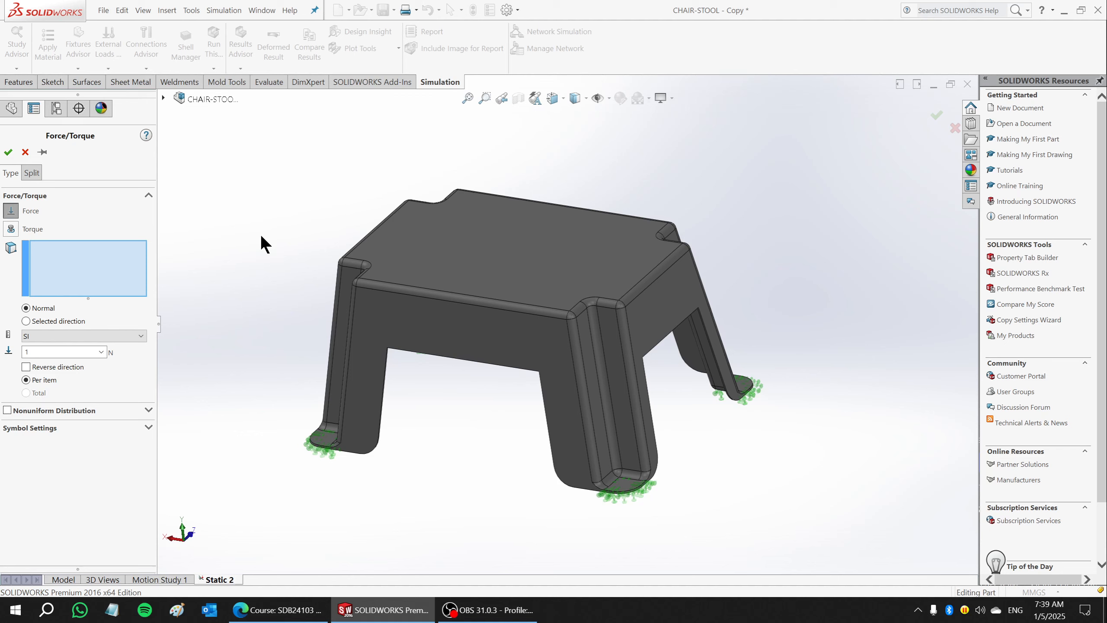
{"action": "left_click", "coordinate": [481, 225]}
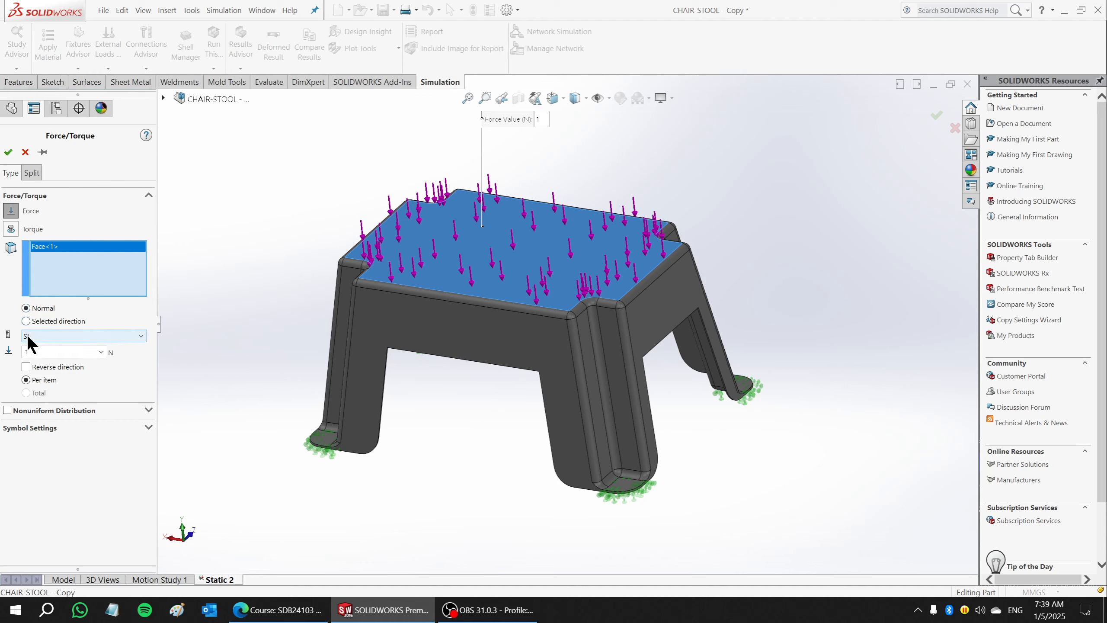
{"action": "left_click", "coordinate": [133, 335]}
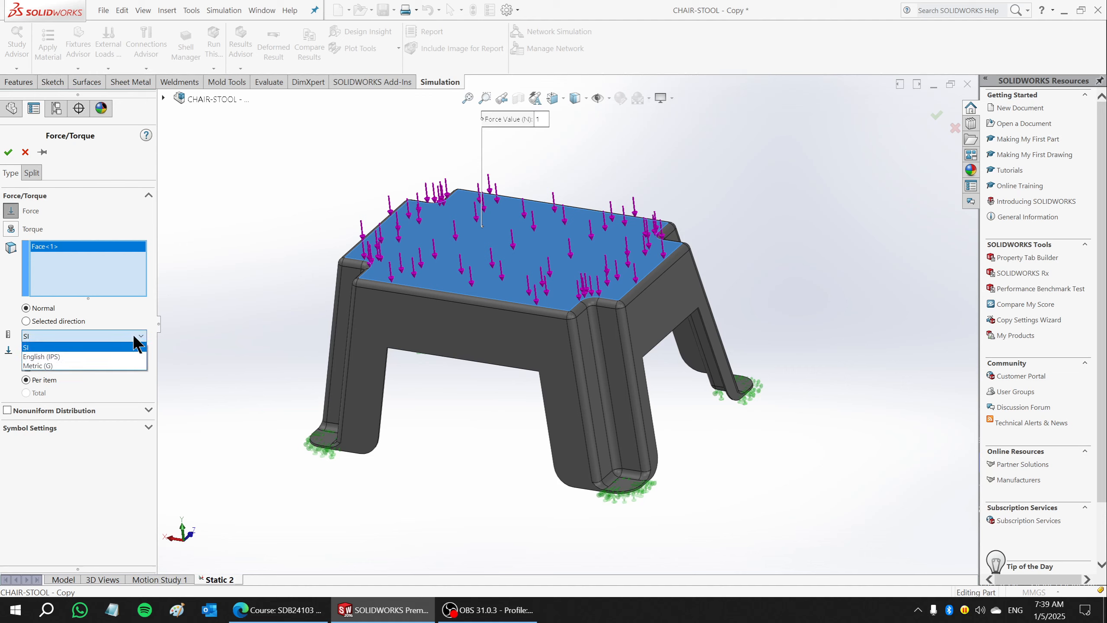
{"action": "left_click", "coordinate": [41, 365]}
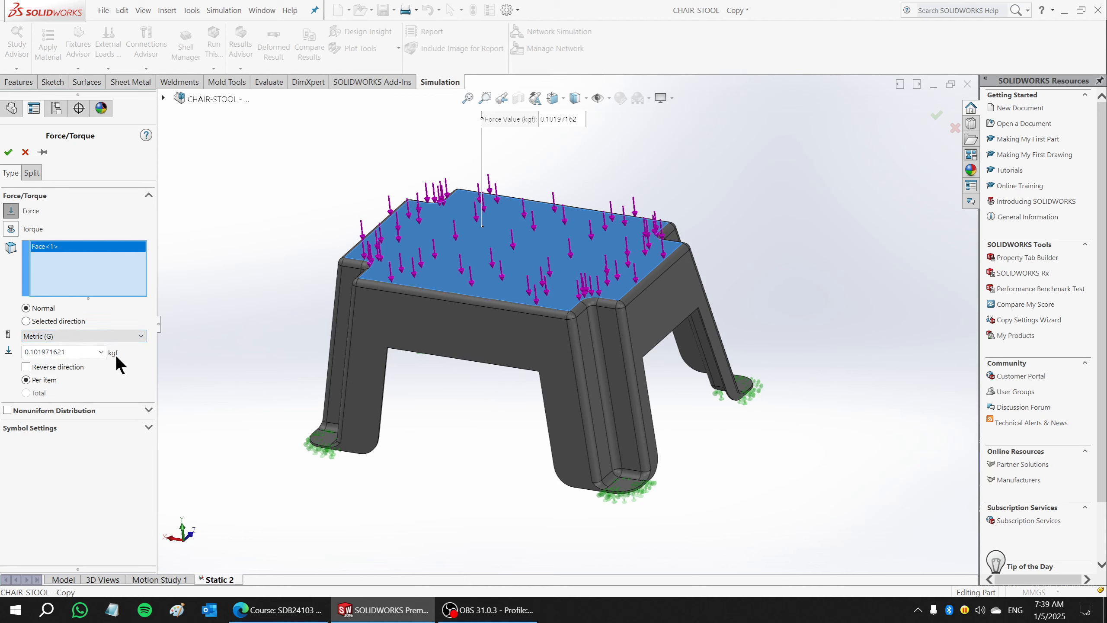
{"action": "left_click_drag", "start_coordinate": [24, 352], "coordinate": [109, 356]}
{"action": "type", "text": "100"}
{"action": "key", "text": "Return"}
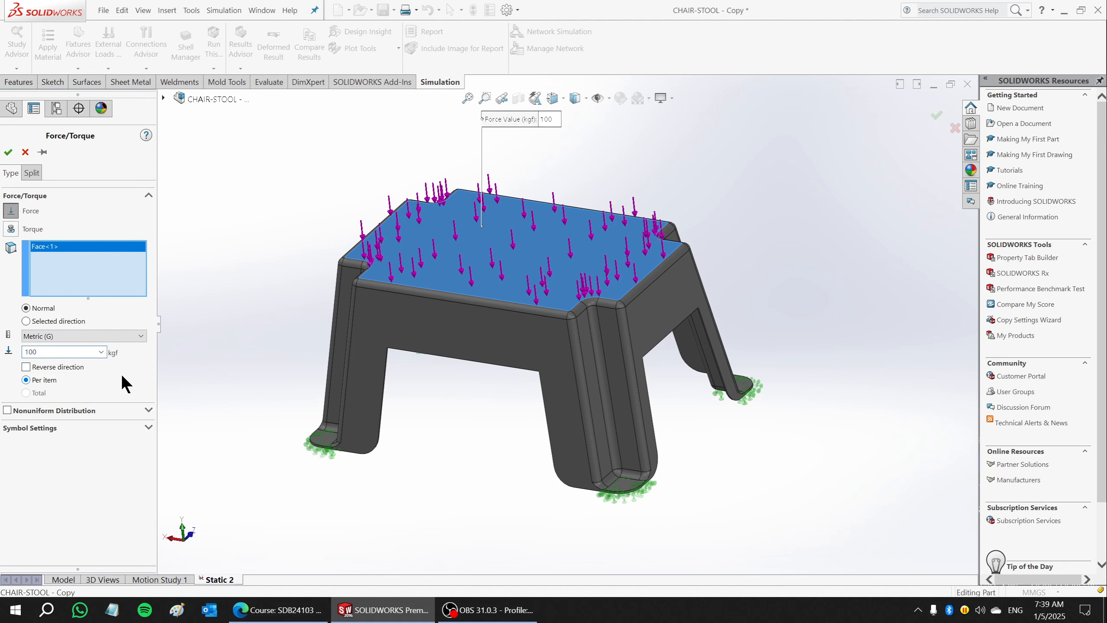
{"action": "left_click", "coordinate": [67, 352]}
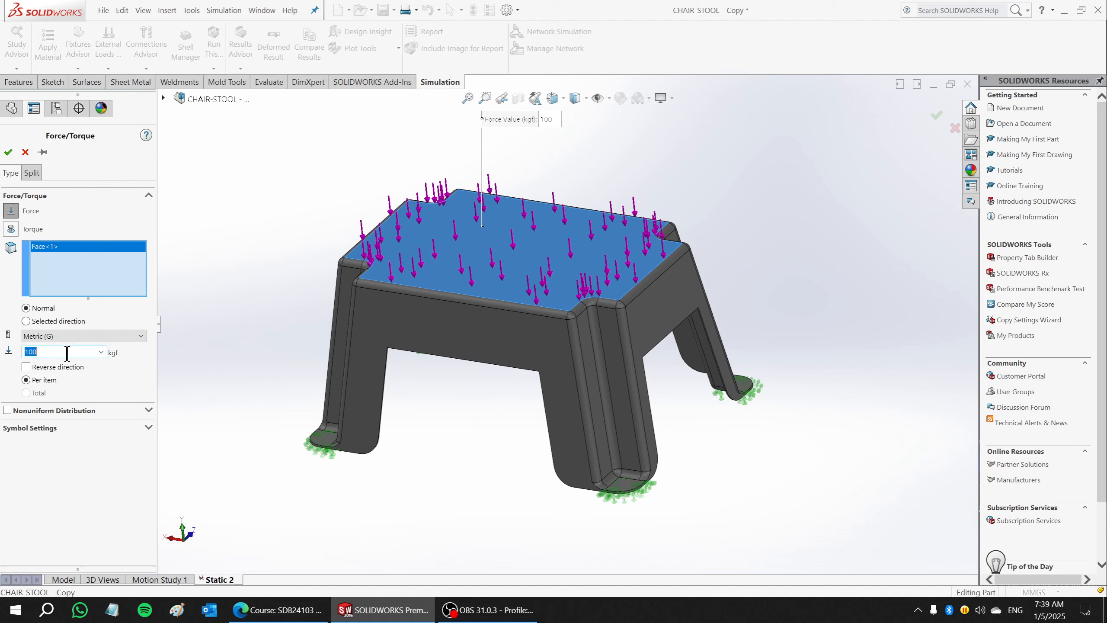
{"action": "key", "text": "Return"}
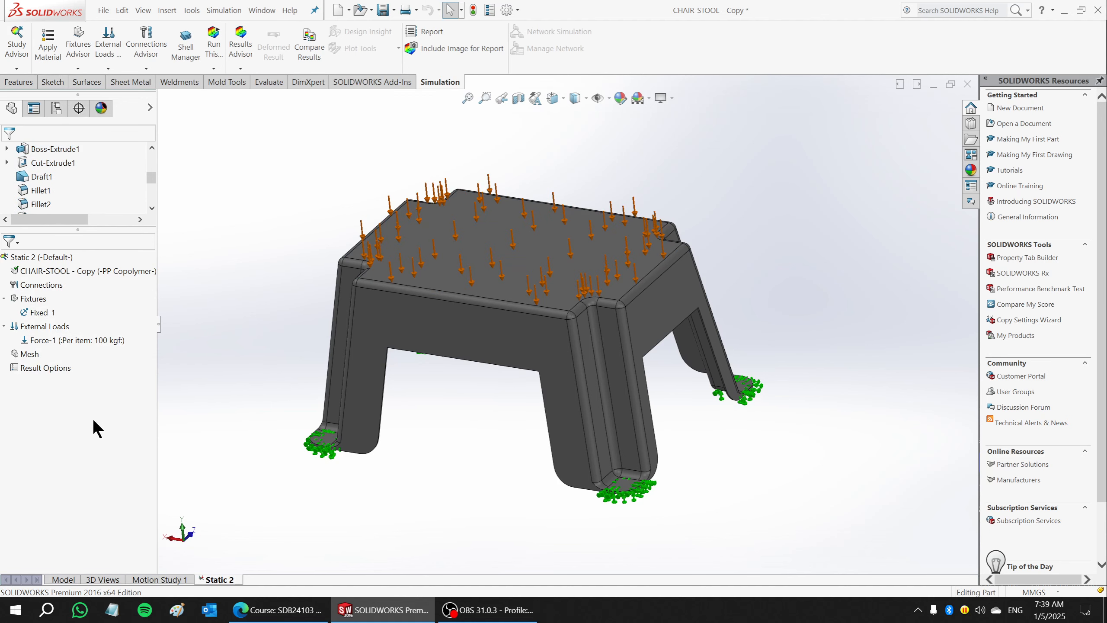
- Check the fixed fixture and the force load by highlighting each on the stool
{"action": "middle_click_drag", "start_coordinate": [466, 402], "coordinate": [395, 391]}
{"action": "left_click", "coordinate": [40, 313]}
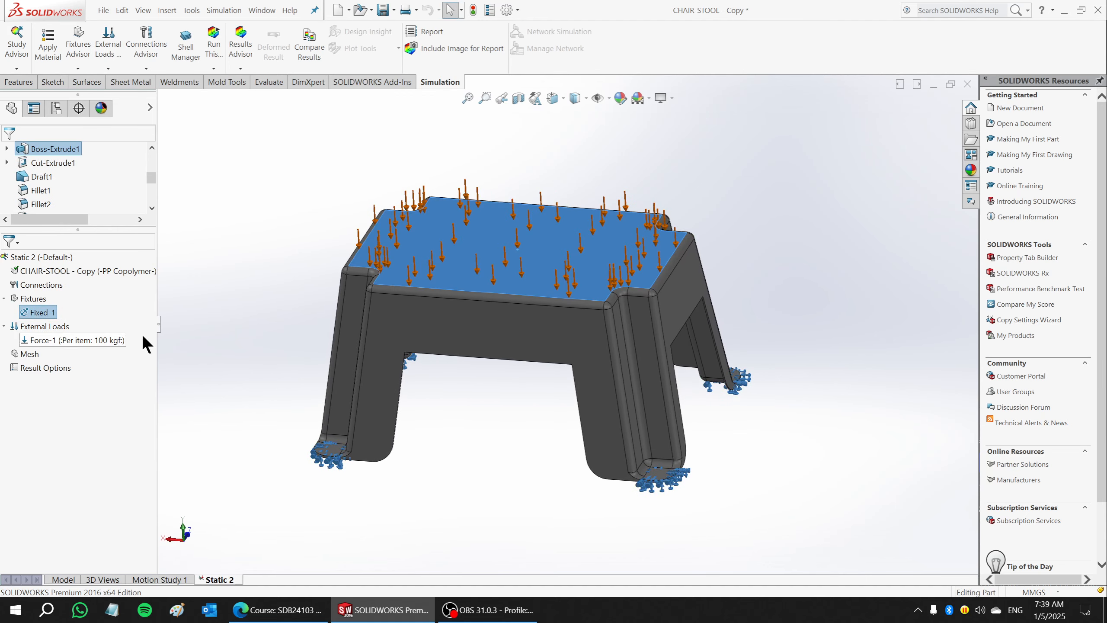
{"action": "left_click", "coordinate": [90, 340]}
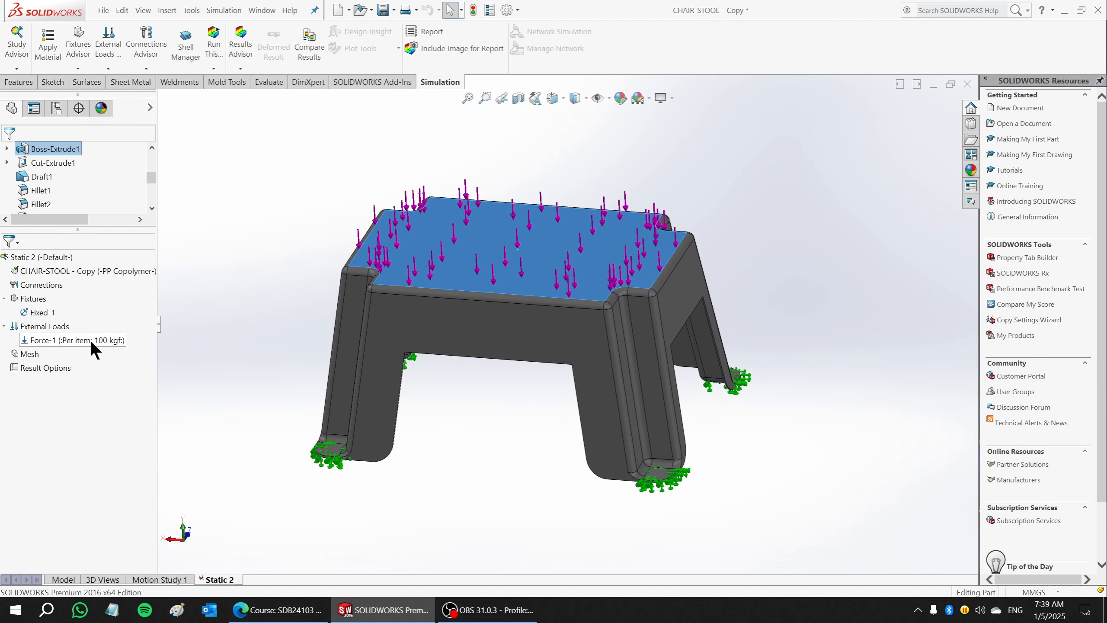
- Try to create a mesh of the stool at the default mesh density
{"action": "right_click", "coordinate": [31, 352]}
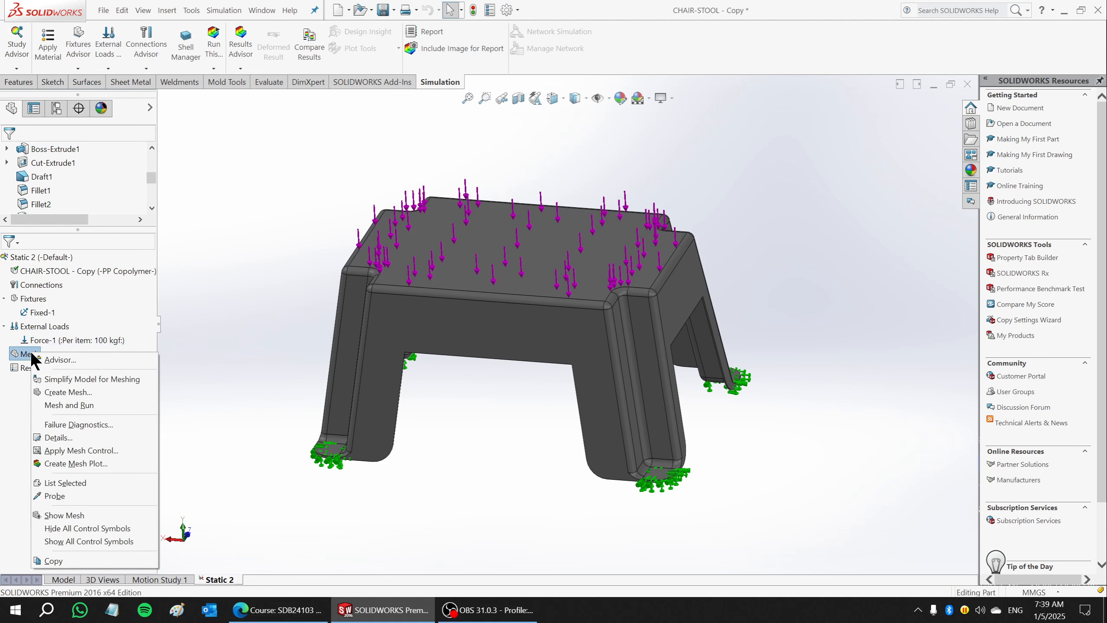
{"action": "left_click", "coordinate": [70, 392]}
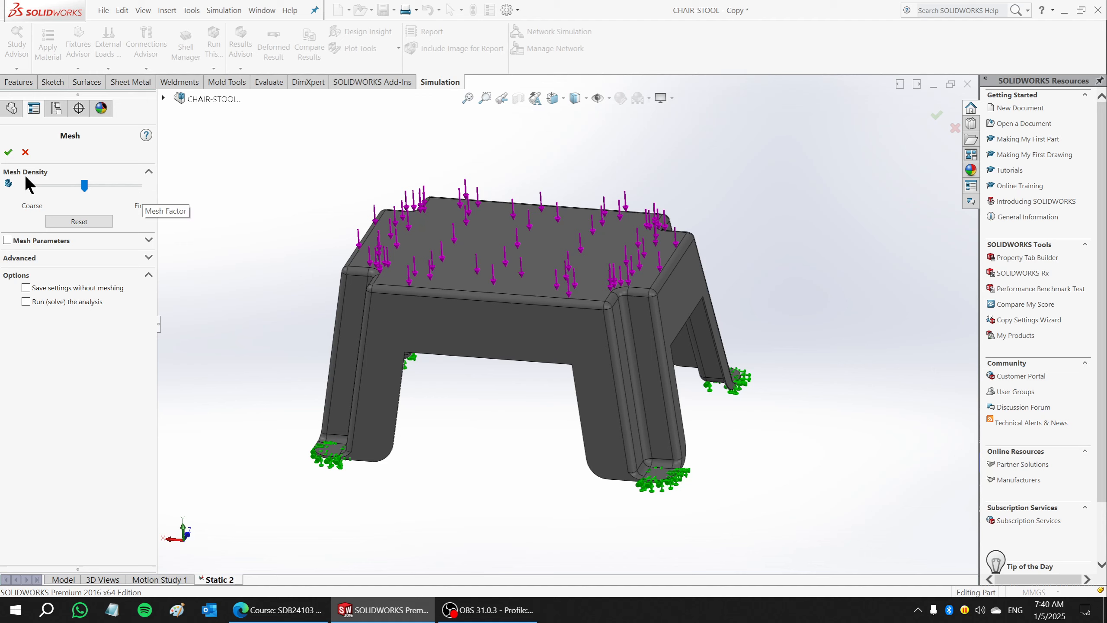
{"action": "left_click", "coordinate": [8, 152]}
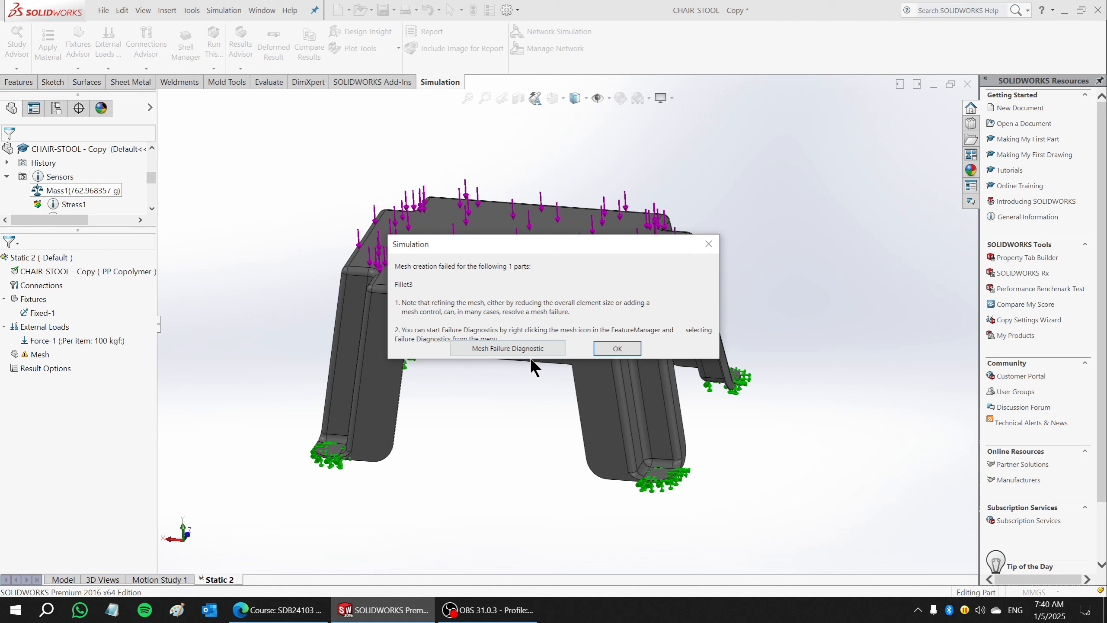
- Open the mesh failure diagnostics and examine the stool's wireframe around the legs and feet for the cause
{"action": "left_click", "coordinate": [486, 348]}
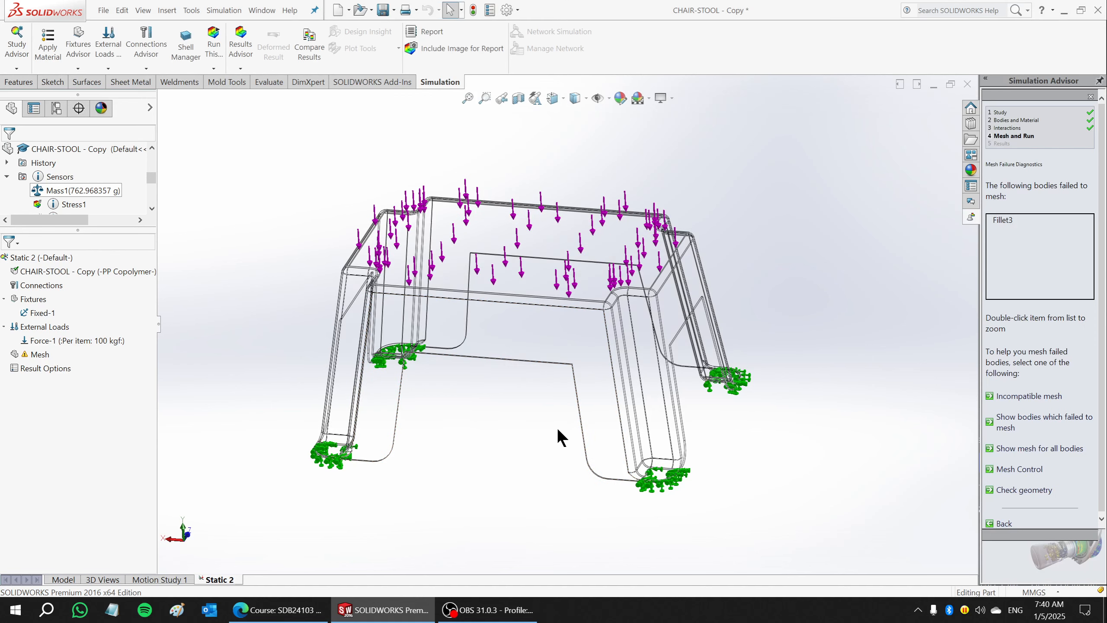
{"action": "middle_click_drag", "start_coordinate": [557, 427], "coordinate": [606, 401]}
{"action": "scroll", "coordinate": [610, 407], "scroll_direction": "down", "scroll_amount": 3}
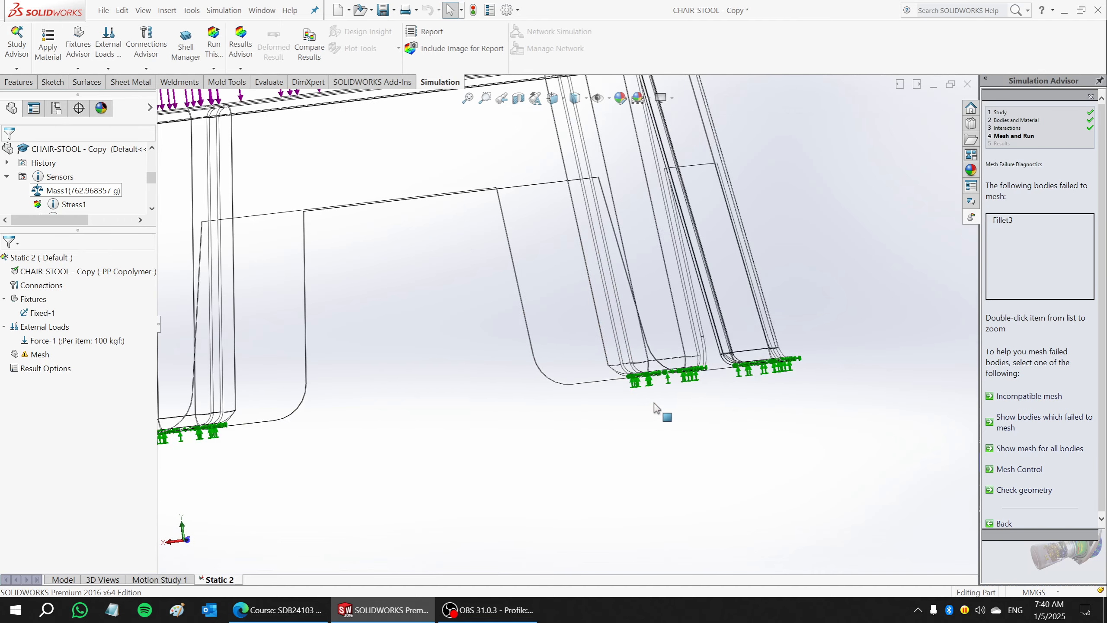
{"action": "scroll", "coordinate": [722, 403], "scroll_direction": "down", "scroll_amount": 3}
{"action": "scroll", "coordinate": [722, 407], "scroll_direction": "up", "scroll_amount": 5}
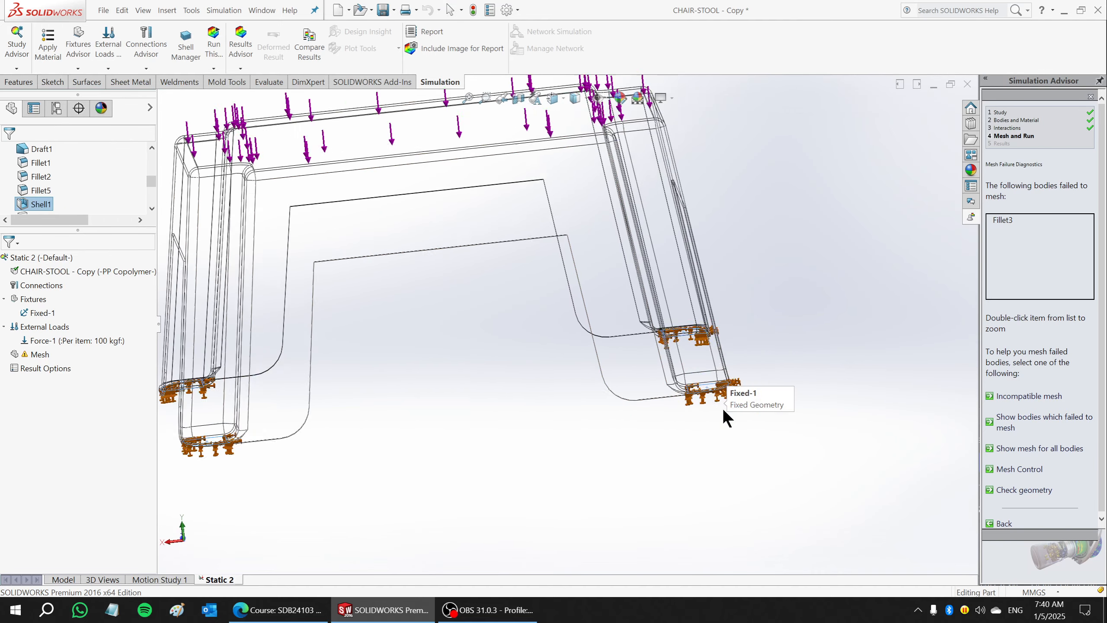
{"action": "scroll", "coordinate": [445, 361], "scroll_direction": "down", "scroll_amount": 5}
{"action": "scroll", "coordinate": [444, 317], "scroll_direction": "down", "scroll_amount": 5}
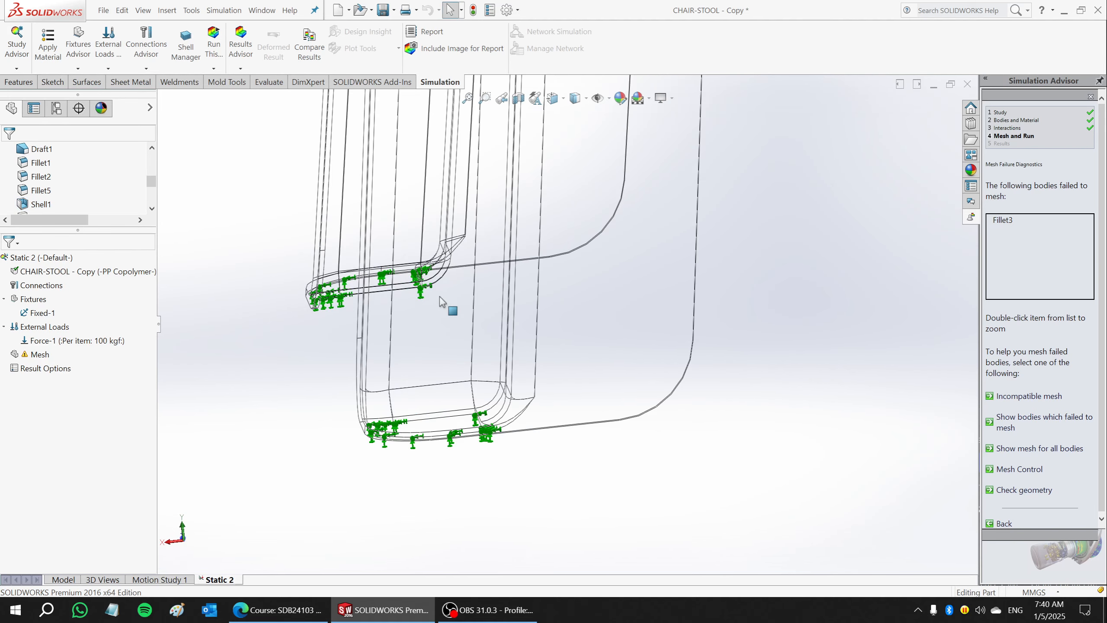
{"action": "scroll", "coordinate": [457, 277], "scroll_direction": "up", "scroll_amount": 3}
{"action": "scroll", "coordinate": [458, 311], "scroll_direction": "up", "scroll_amount": 4}
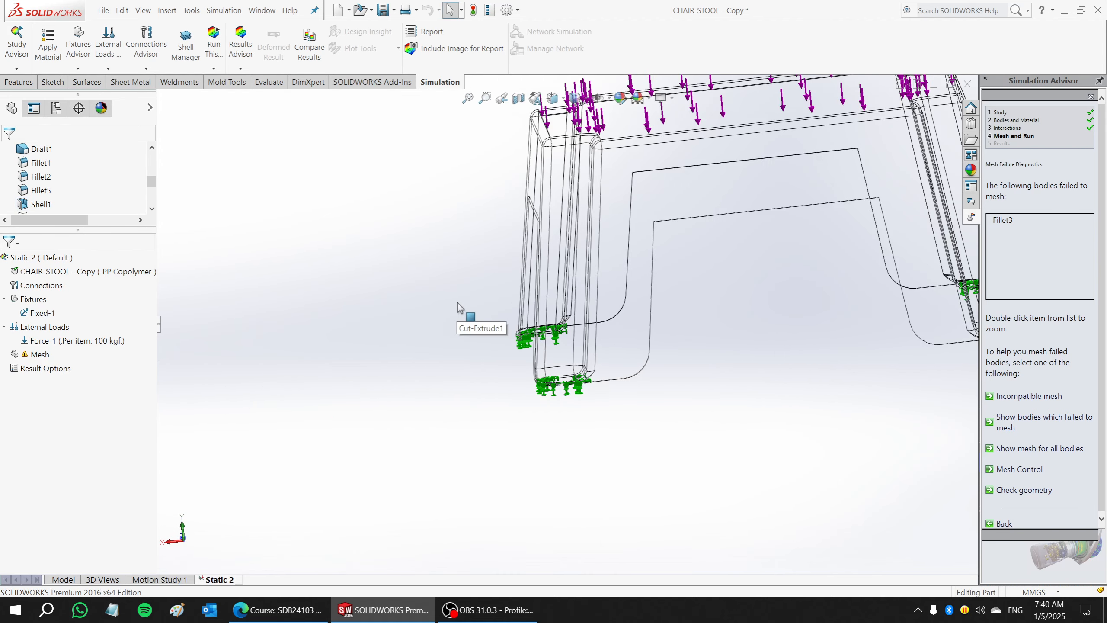
{"action": "scroll", "coordinate": [710, 240], "scroll_direction": "down", "scroll_amount": 3}
{"action": "scroll", "coordinate": [697, 245], "scroll_direction": "up", "scroll_amount": 2}
{"action": "scroll", "coordinate": [693, 250], "scroll_direction": "down", "scroll_amount": 2}
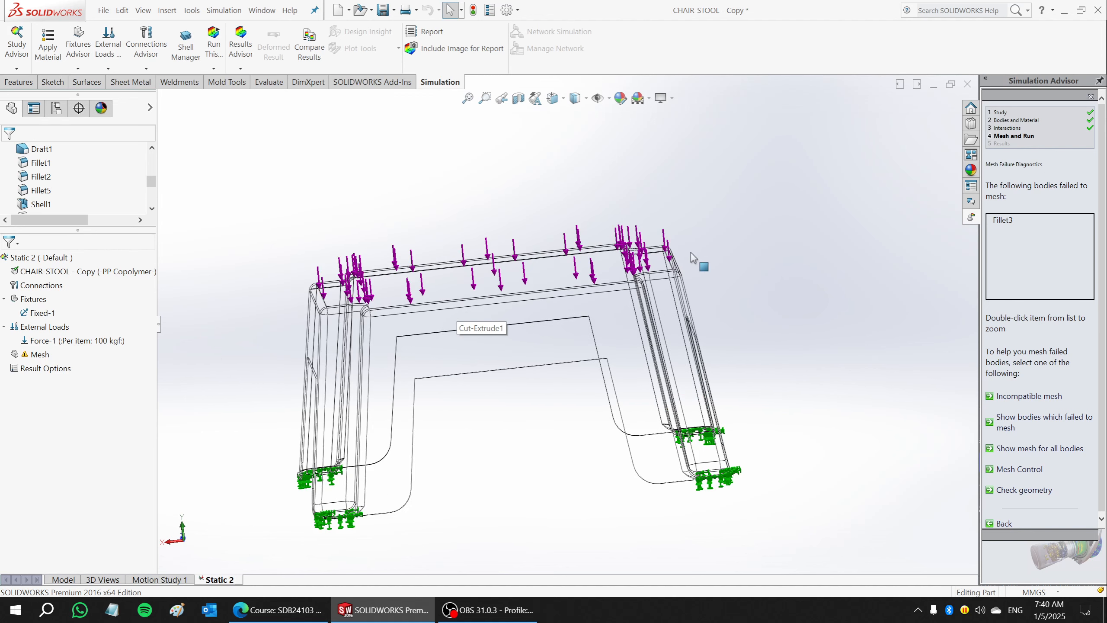
{"action": "scroll", "coordinate": [73, 342], "scroll_direction": "up", "scroll_amount": 1}
{"action": "scroll", "coordinate": [571, 345], "scroll_direction": "up", "scroll_amount": 2}
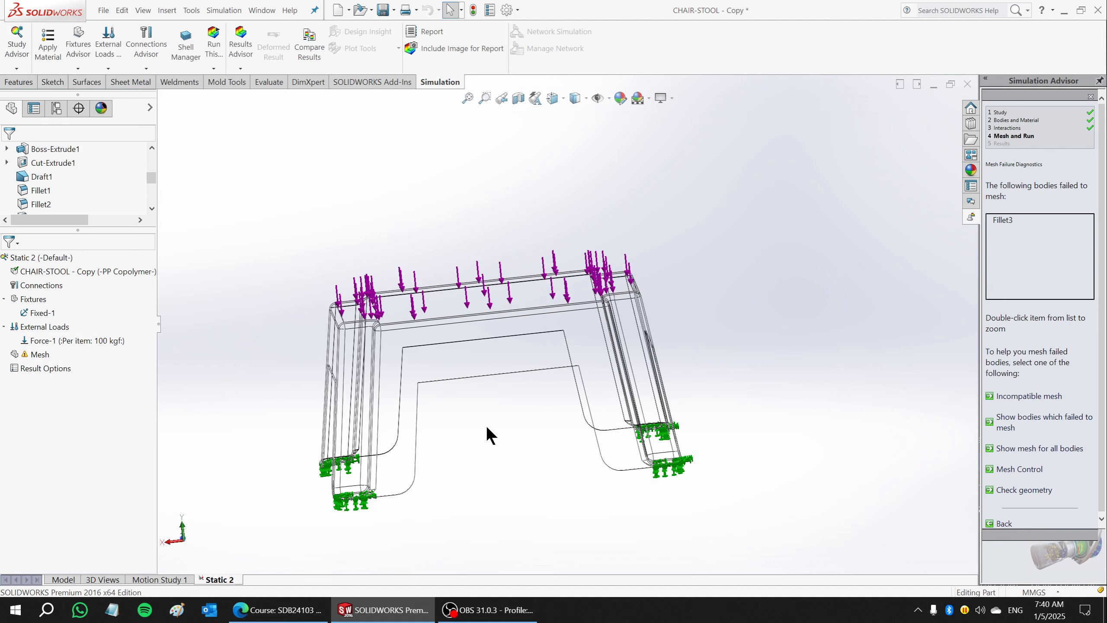
{"action": "scroll", "coordinate": [487, 427], "scroll_direction": "down", "scroll_amount": 2}
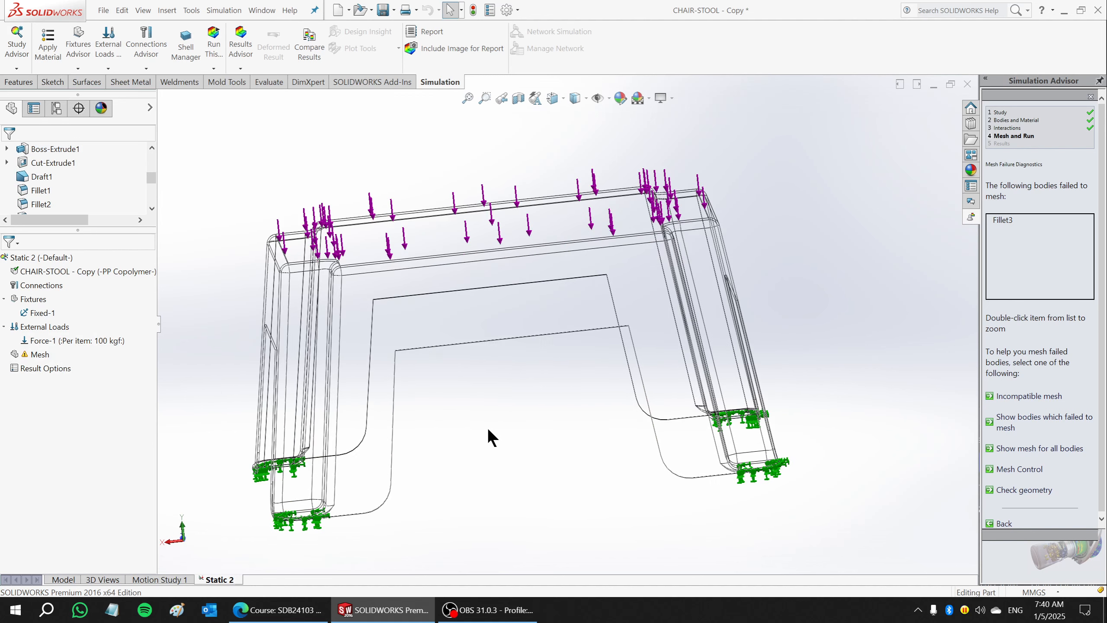
- Create the stool's mesh again with the mesh density moved toward Fine
{"action": "right_click", "coordinate": [40, 355]}
{"action": "left_click", "coordinate": [70, 400]}
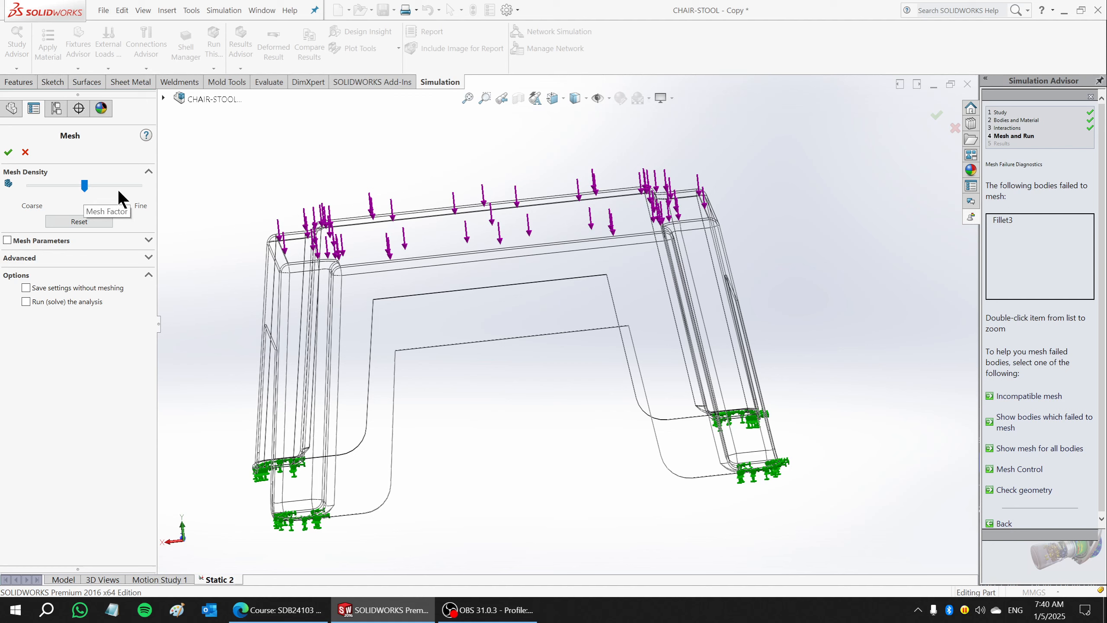
{"action": "left_click_drag", "start_coordinate": [85, 186], "coordinate": [103, 186]}
{"action": "left_click", "coordinate": [8, 152]}
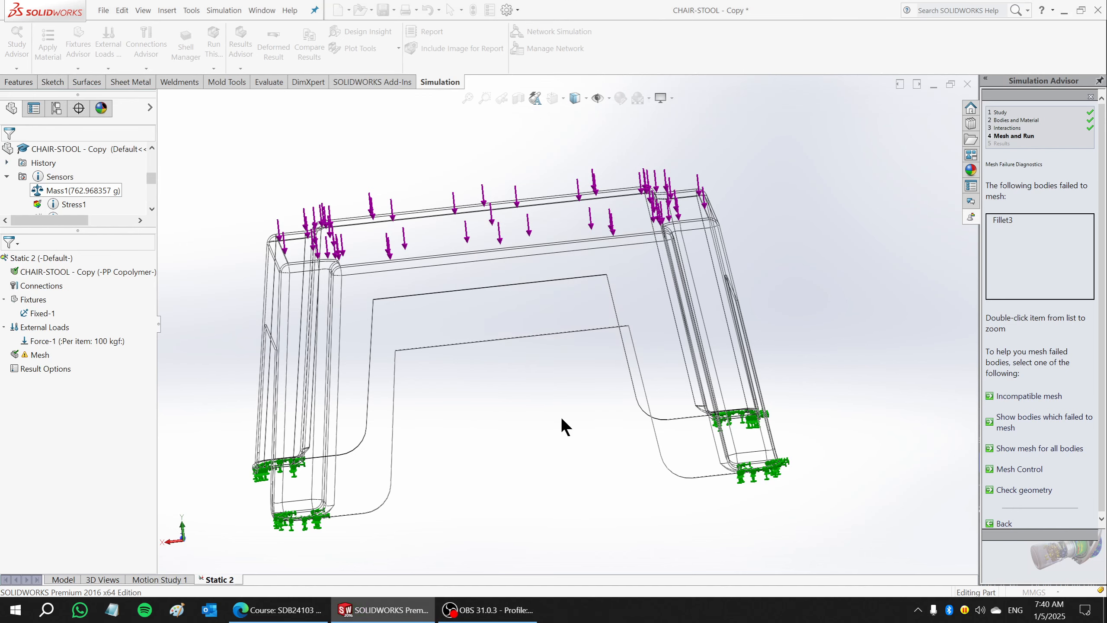
- Examine the solid mesh on the stool, closely around the corner and underside of one foot
{"action": "middle_click_drag", "start_coordinate": [566, 387], "coordinate": [519, 466]}
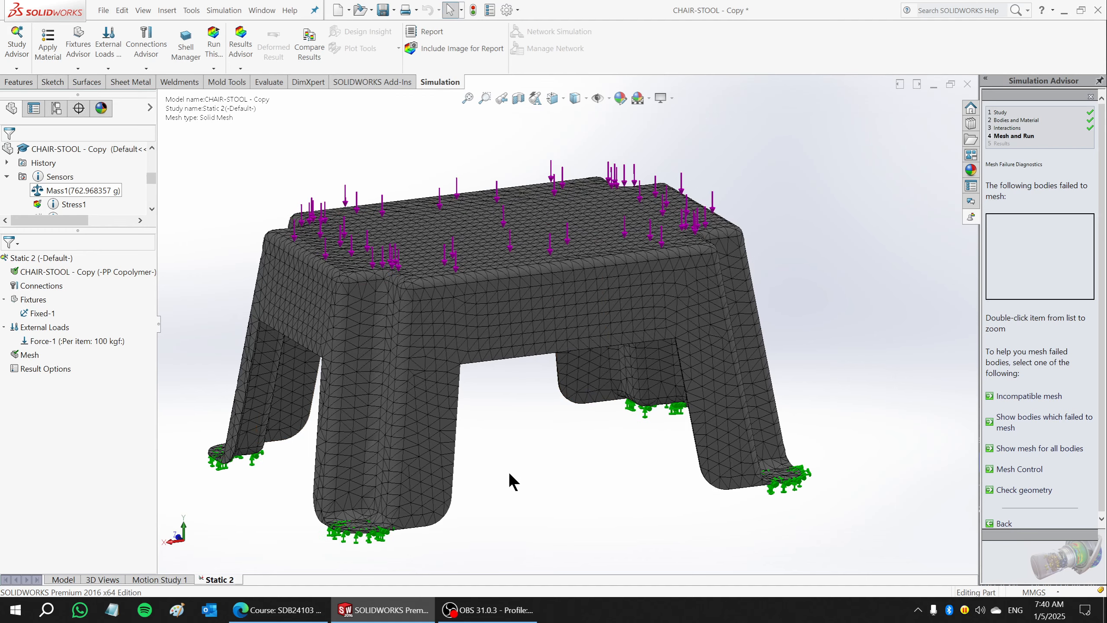
{"action": "scroll", "coordinate": [475, 398], "scroll_direction": "down", "scroll_amount": 5}
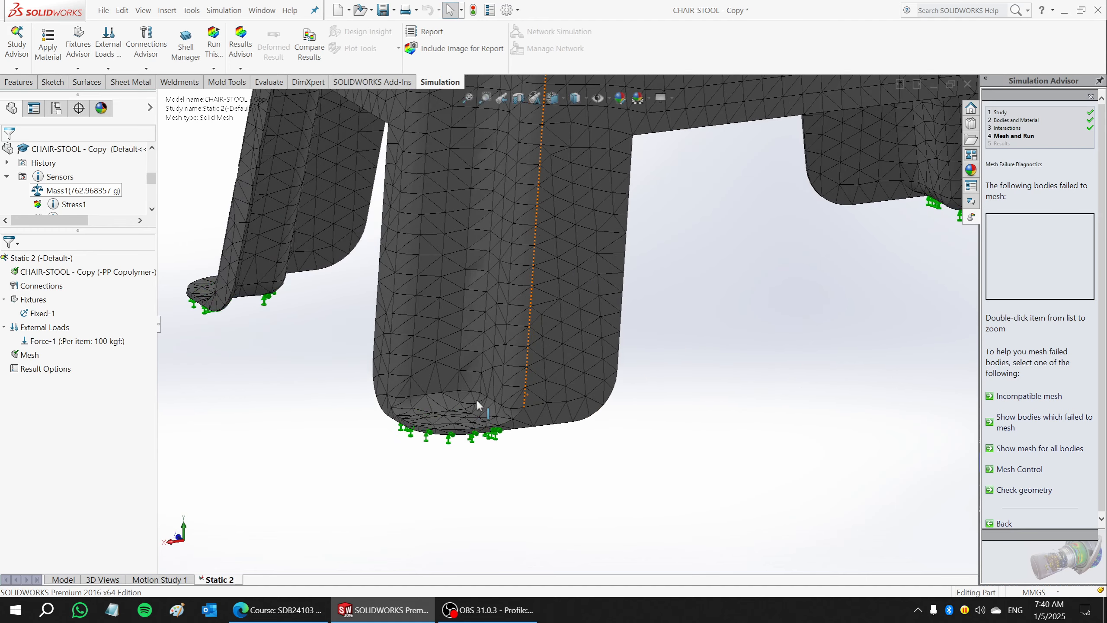
{"action": "middle_click_drag", "start_coordinate": [596, 395], "coordinate": [390, 344]}
{"action": "scroll", "coordinate": [617, 450], "scroll_direction": "down", "scroll_amount": 6}
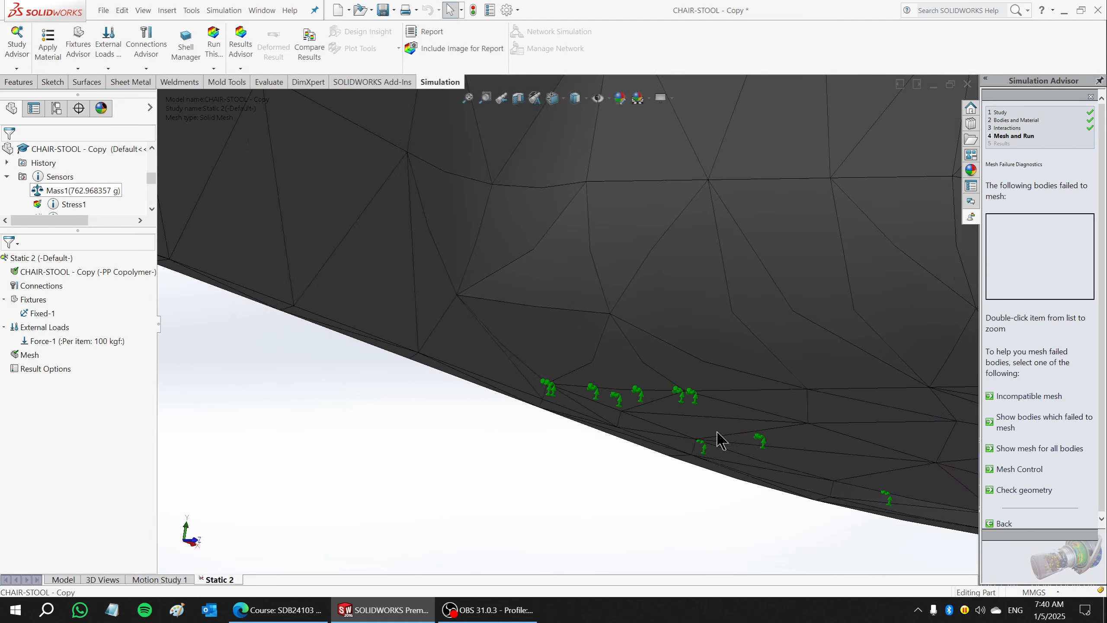
{"action": "middle_click_drag", "start_coordinate": [693, 412], "coordinate": [518, 395]}
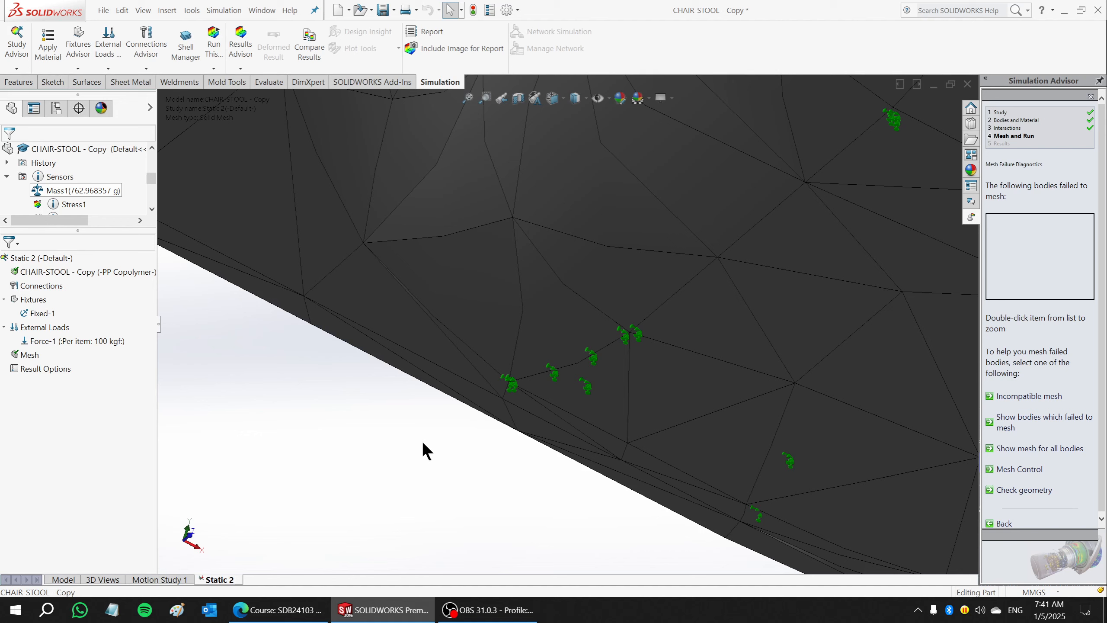
- Inspect the foot's thin rim beside the corner fillet in the part model and return to the Static 2 study
{"action": "left_click", "coordinate": [51, 579]}
{"action": "scroll", "coordinate": [370, 469], "scroll_direction": "up", "scroll_amount": 5}
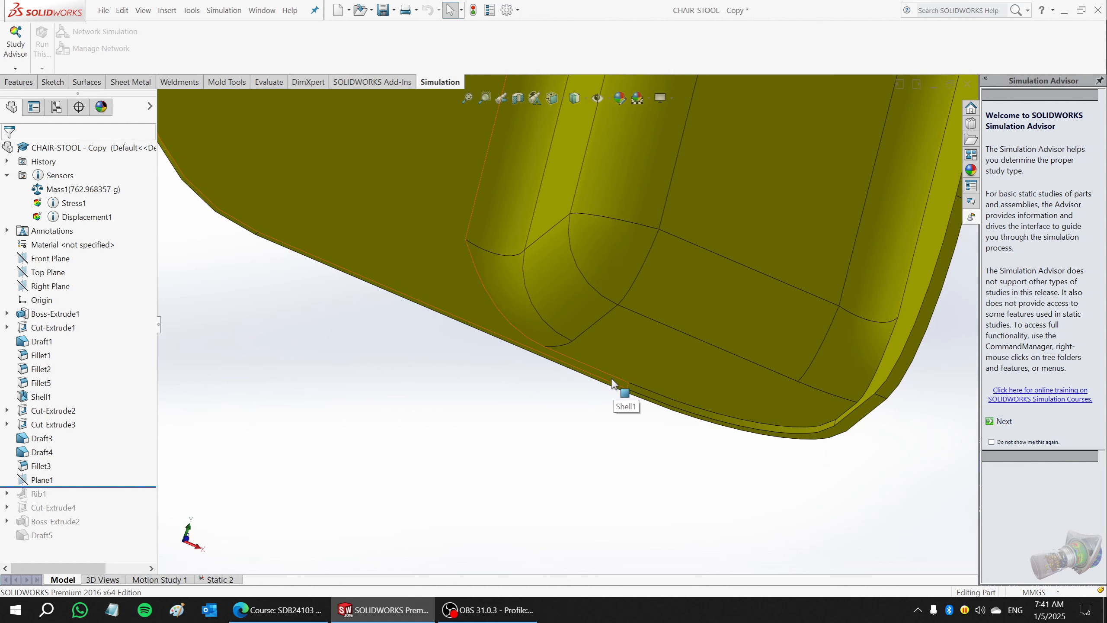
{"action": "scroll", "coordinate": [613, 384], "scroll_direction": "down", "scroll_amount": 3}
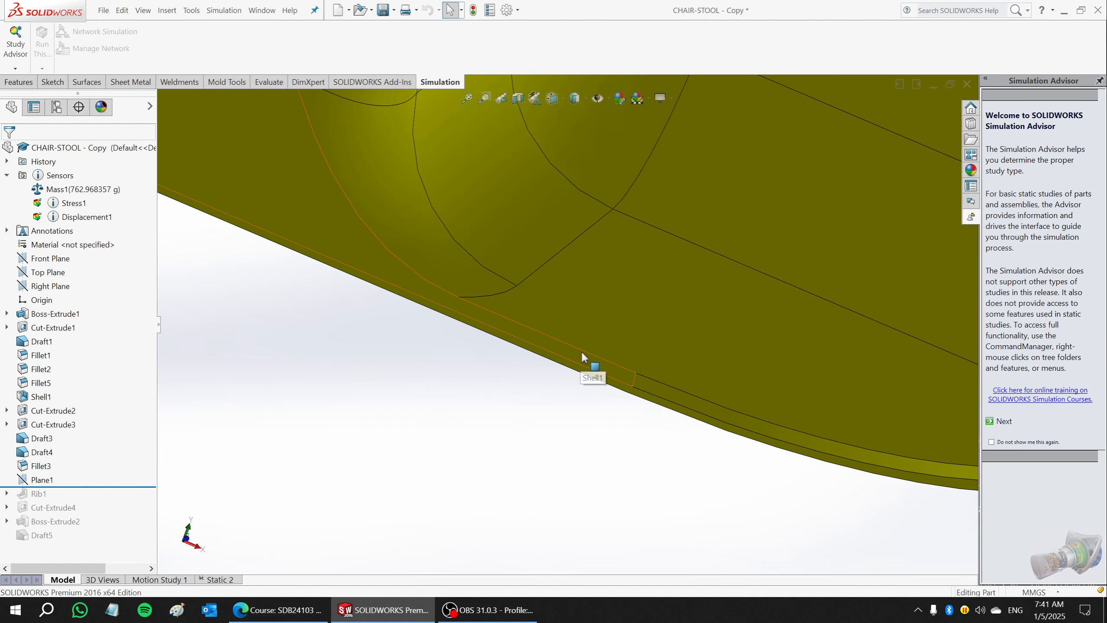
{"action": "left_click", "coordinate": [205, 579]}
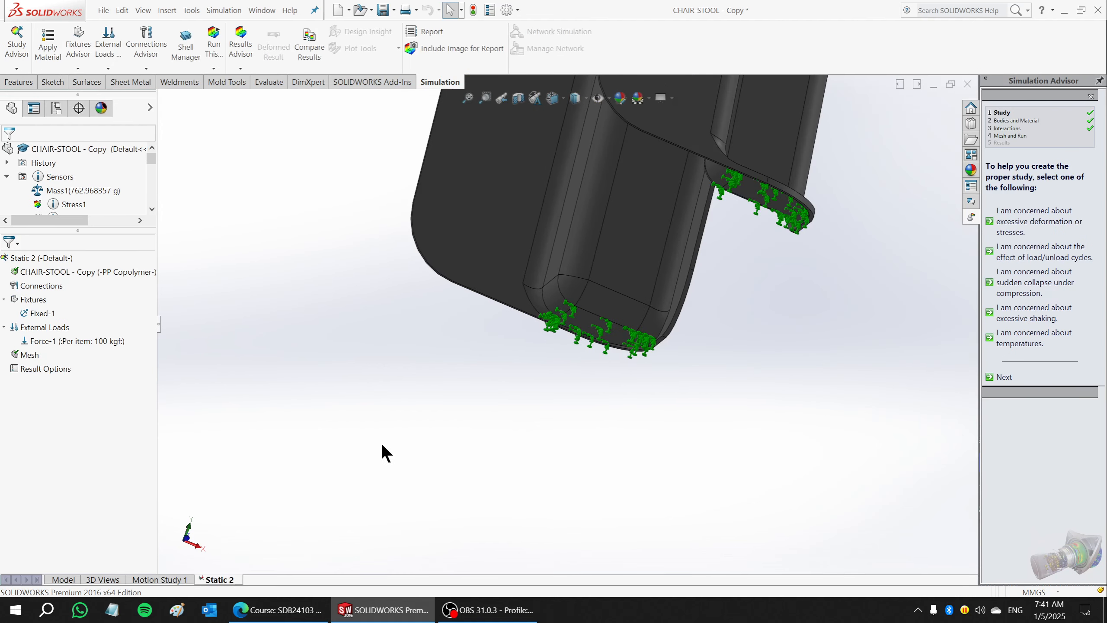
- Show the mesh on the stool in the Static 2 study and examine its legs and underside
{"action": "scroll", "coordinate": [381, 443], "scroll_direction": "up", "scroll_amount": 3}
{"action": "middle_click_drag", "start_coordinate": [479, 346], "coordinate": [589, 420]}
{"action": "scroll", "coordinate": [589, 420], "scroll_direction": "up", "scroll_amount": 6}
{"action": "scroll", "coordinate": [525, 185], "scroll_direction": "down", "scroll_amount": 5}
{"action": "middle_click_drag", "start_coordinate": [525, 186], "coordinate": [364, 230]}
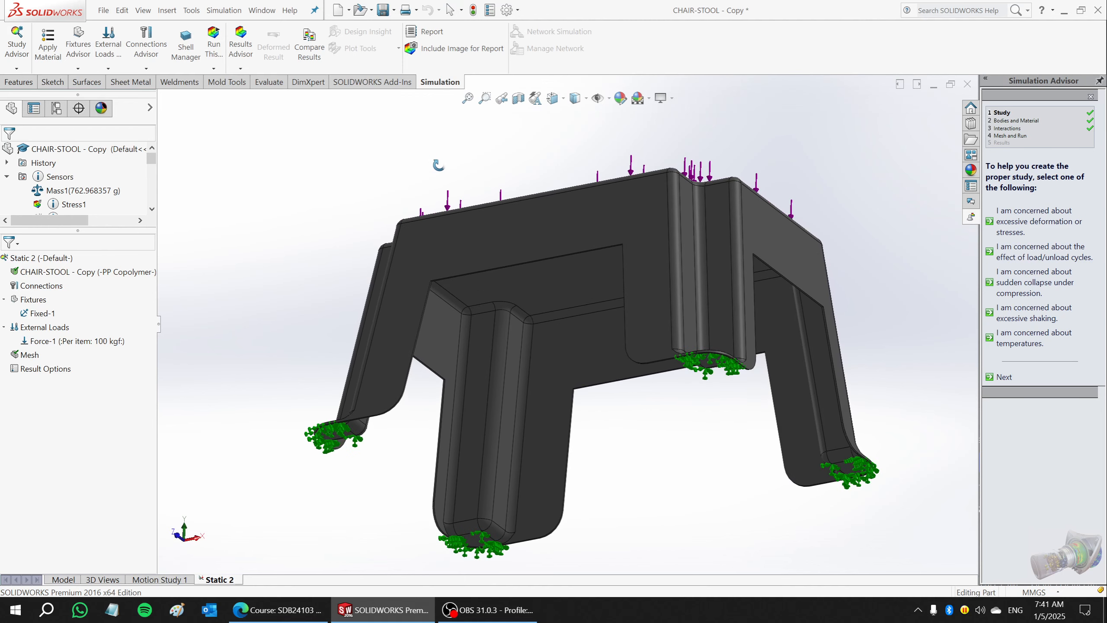
{"action": "right_click", "coordinate": [27, 353]}
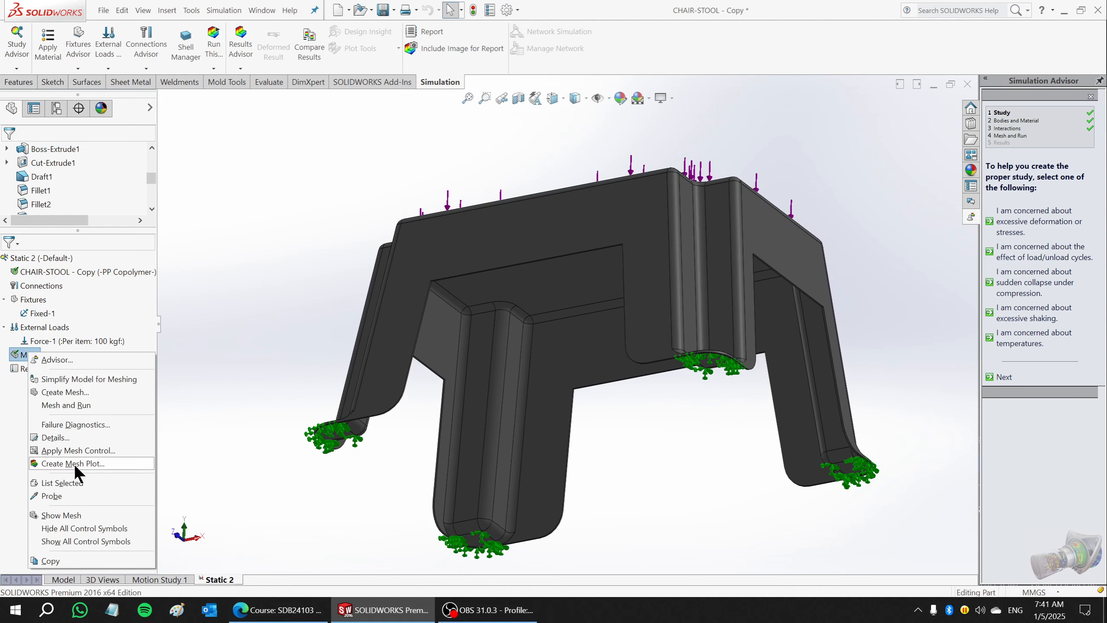
{"action": "left_click", "coordinate": [59, 519]}
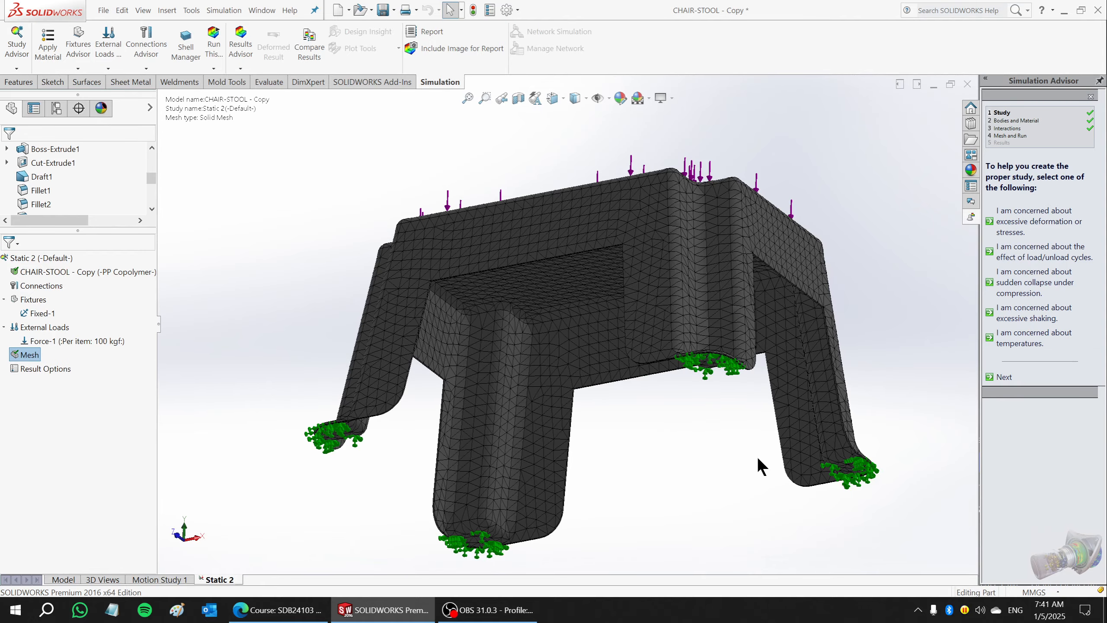
{"action": "middle_click_drag", "start_coordinate": [757, 457], "coordinate": [837, 421]}
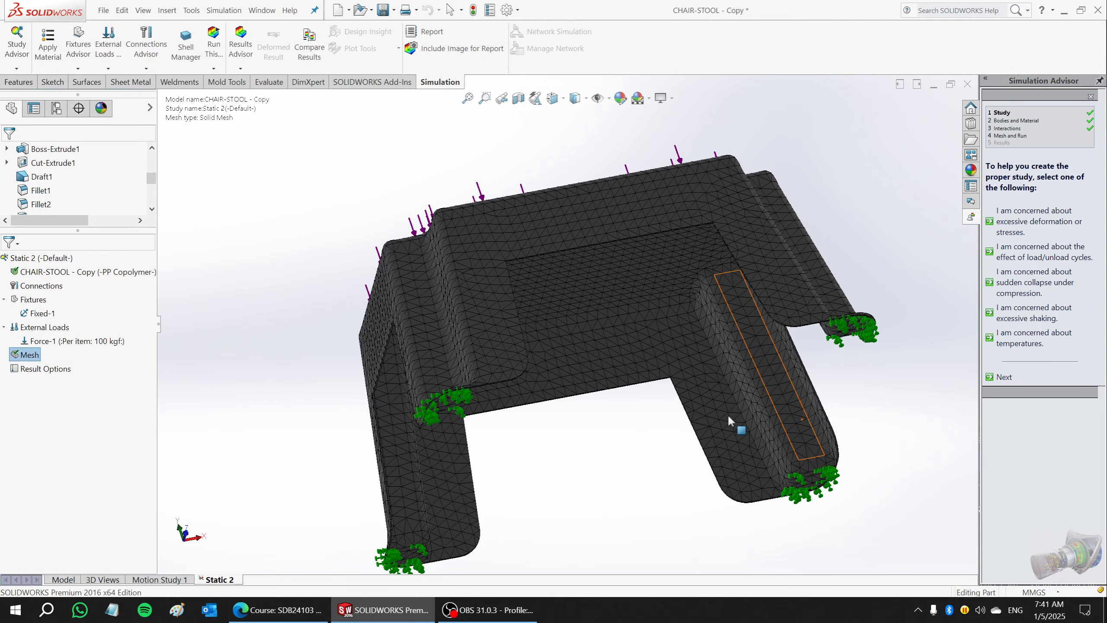
- Review the mesh details in an enlarged window, including the aspect ratio entries, and close it
{"action": "right_click", "coordinate": [28, 355]}
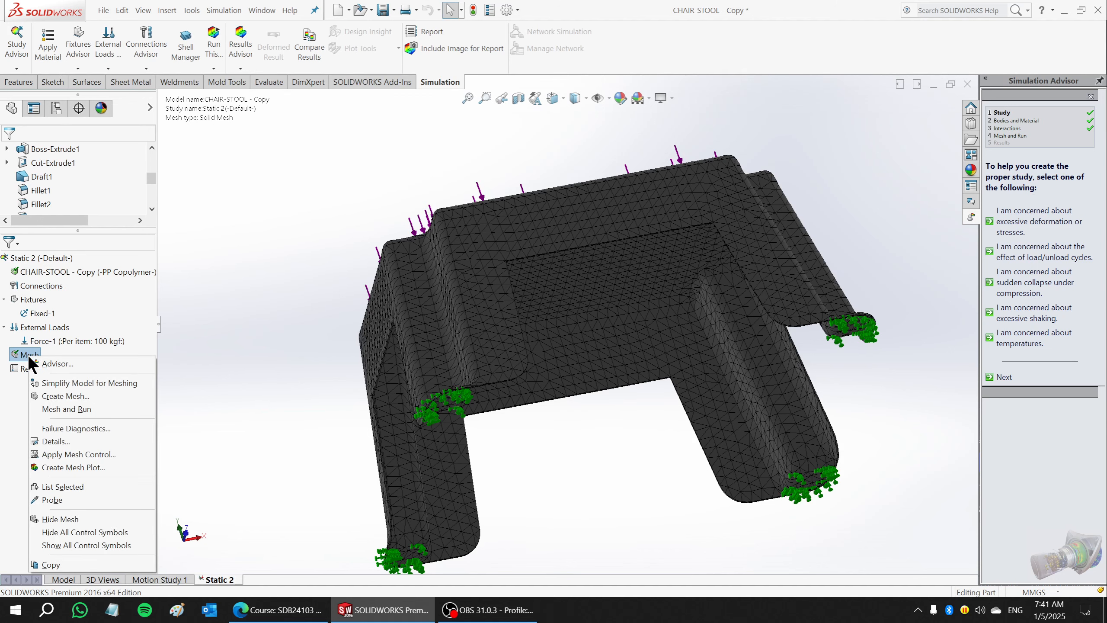
{"action": "key", "text": "Escape"}
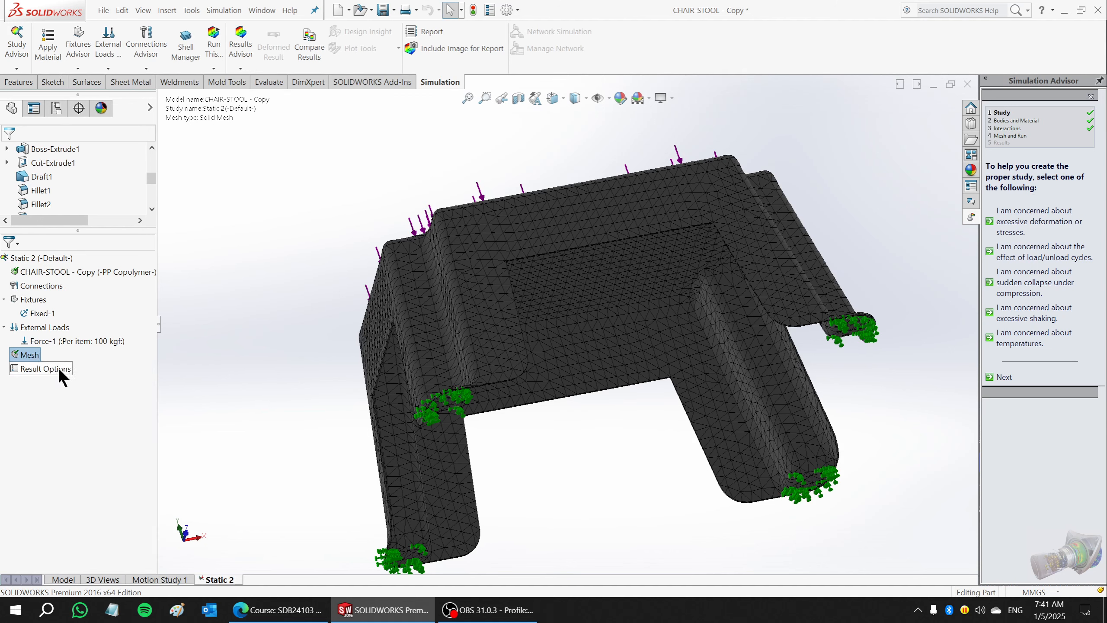
{"action": "right_click", "coordinate": [26, 355]}
{"action": "left_click", "coordinate": [69, 434]}
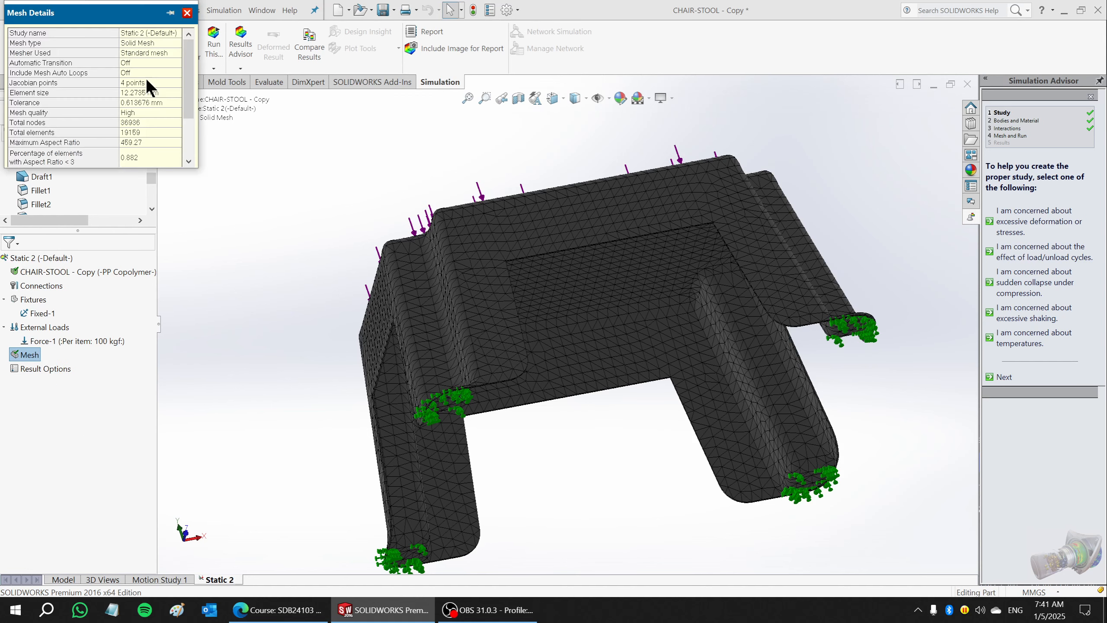
{"action": "left_click_drag", "start_coordinate": [125, 14], "coordinate": [231, 118]}
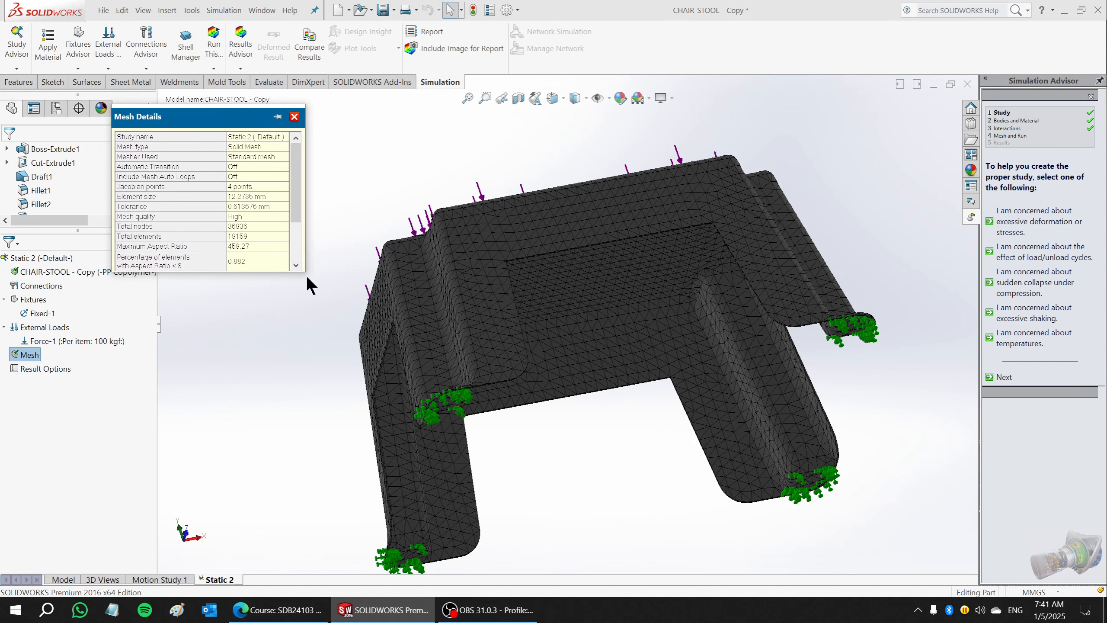
{"action": "left_click_drag", "start_coordinate": [305, 272], "coordinate": [314, 354]}
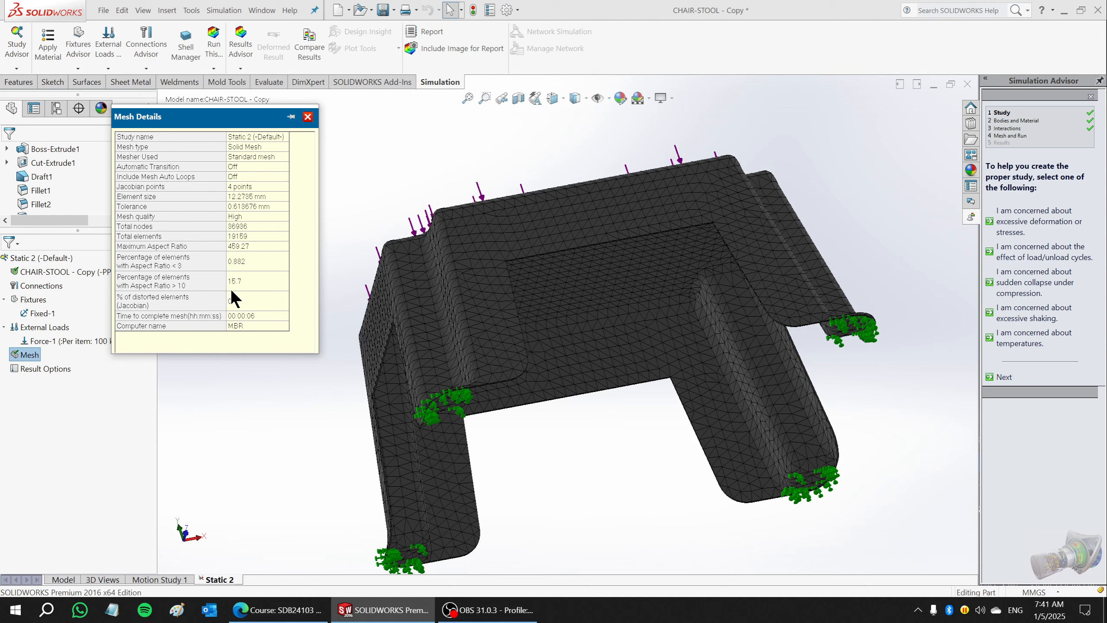
{"action": "left_click", "coordinate": [307, 117]}
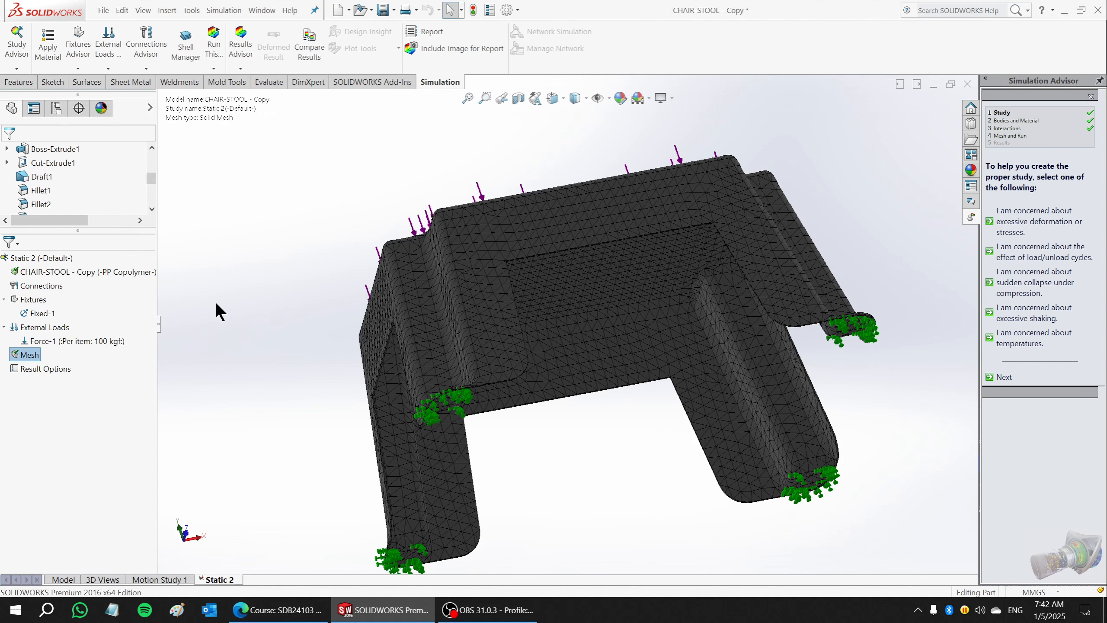
- Remesh the stool with the mesh density at its finest setting and open the new mesh's details
{"action": "right_click", "coordinate": [33, 355]}
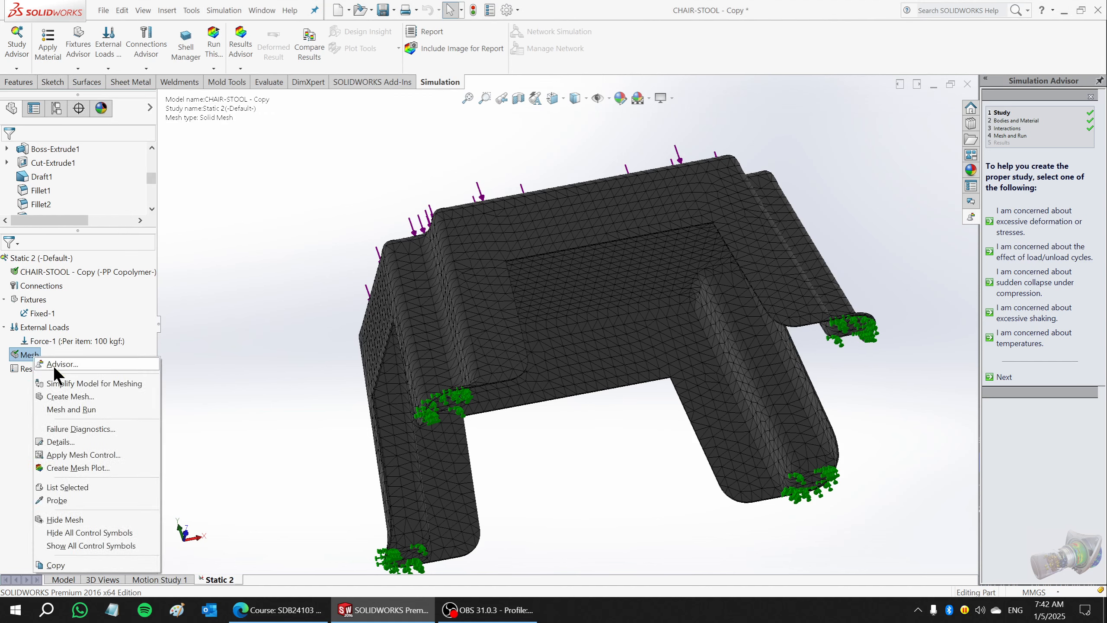
{"action": "left_click", "coordinate": [74, 395]}
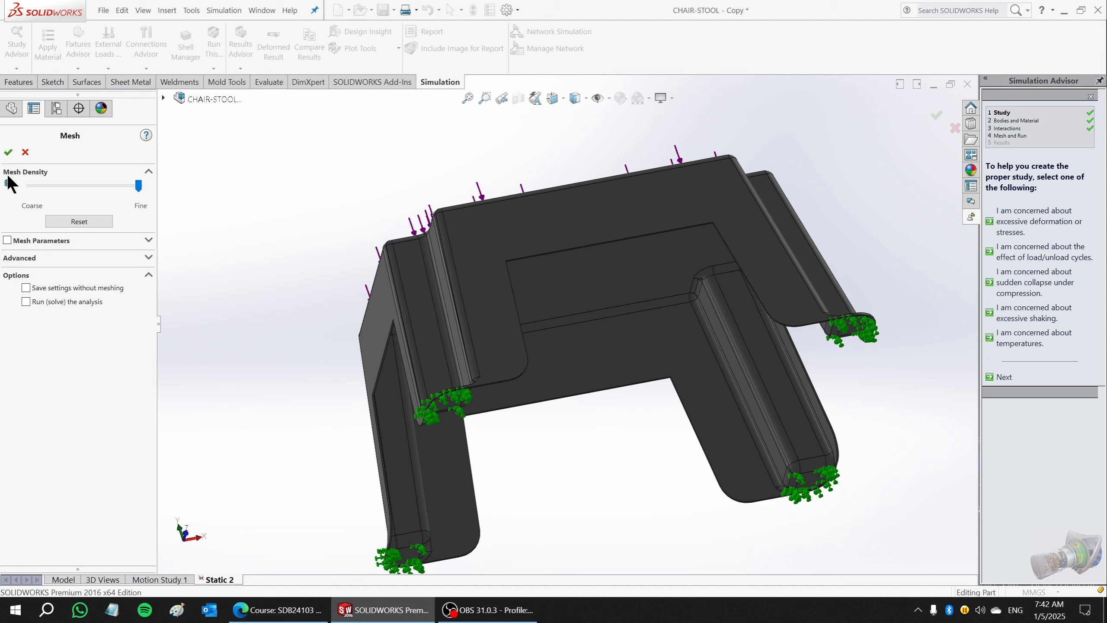
{"action": "left_click", "coordinate": [6, 152]}
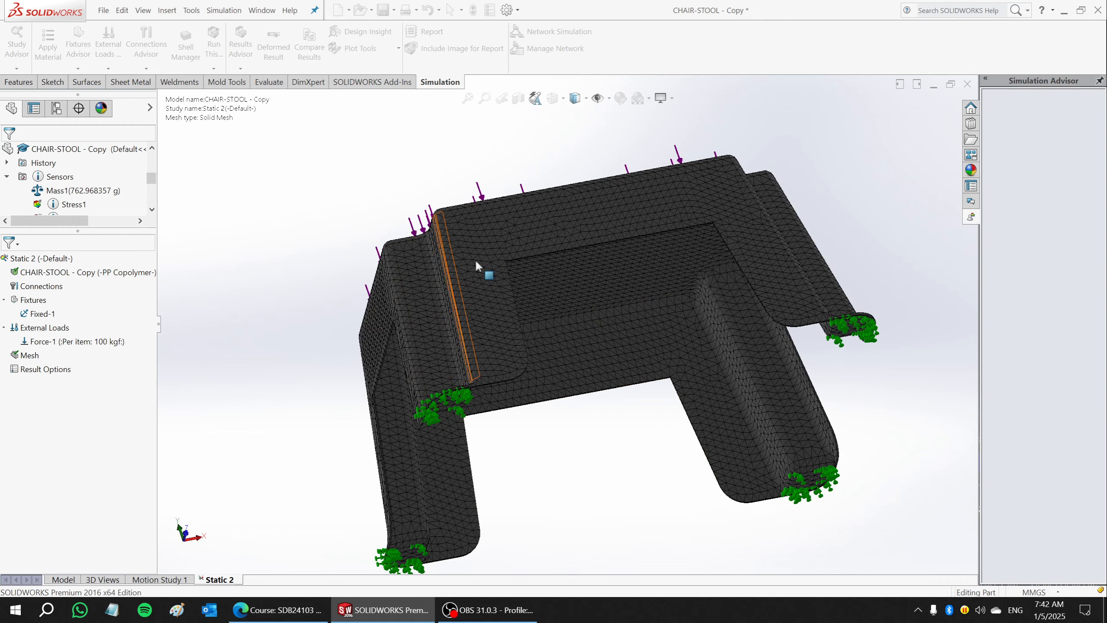
{"action": "right_click", "coordinate": [26, 356]}
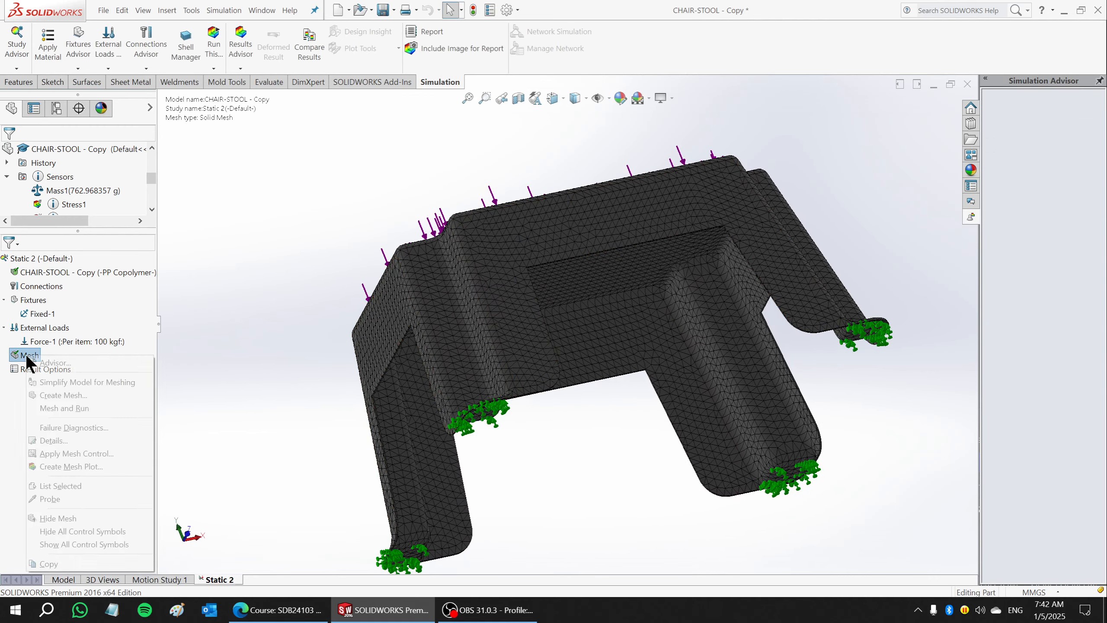
{"action": "left_click", "coordinate": [68, 439]}
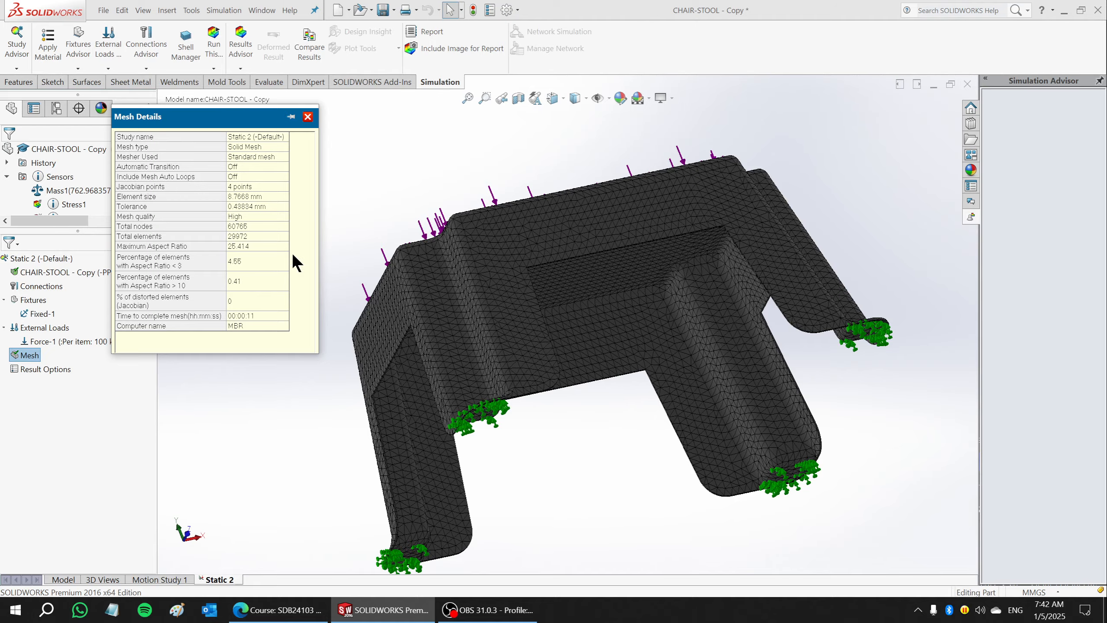
- Examine the refined mesh across the stool's underside, feet, legs and seat from several angles
{"action": "middle_click_drag", "start_coordinate": [617, 262], "coordinate": [654, 224]}
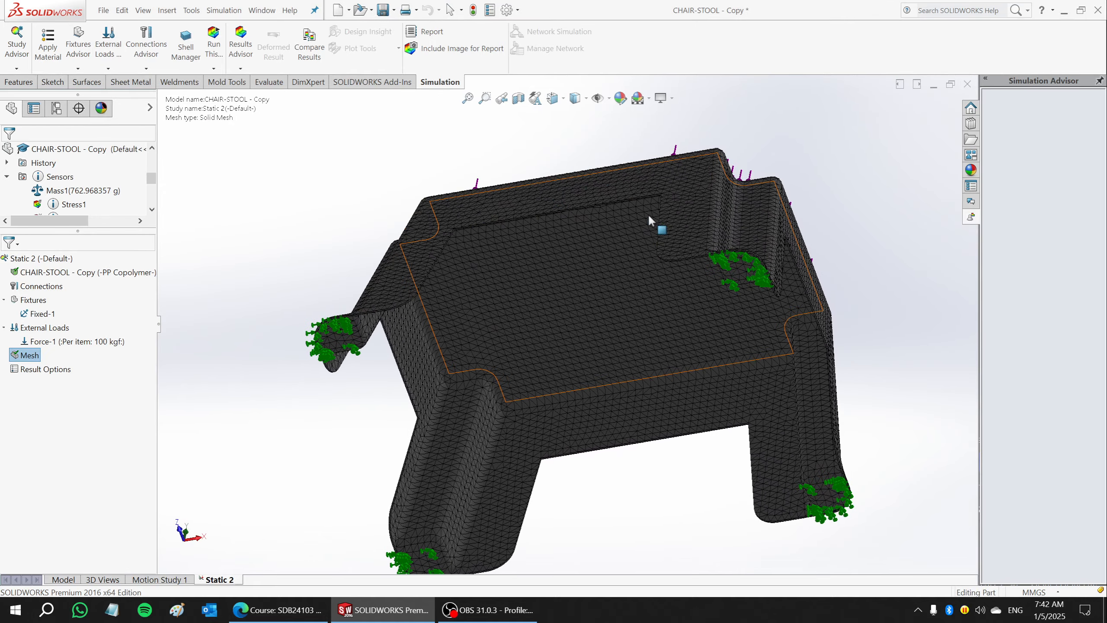
{"action": "scroll", "coordinate": [688, 257], "scroll_direction": "down", "scroll_amount": 8}
{"action": "scroll", "coordinate": [680, 227], "scroll_direction": "up", "scroll_amount": 5}
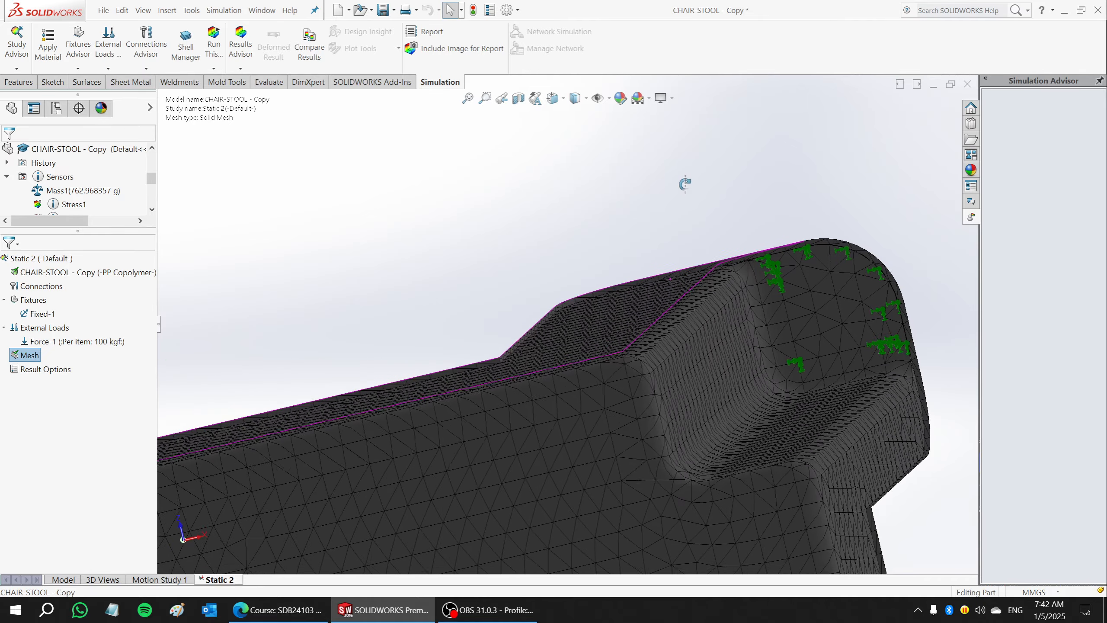
{"action": "middle_click_drag", "start_coordinate": [684, 181], "coordinate": [715, 279]}
{"action": "scroll", "coordinate": [701, 378], "scroll_direction": "up", "scroll_amount": 5}
{"action": "scroll", "coordinate": [477, 281], "scroll_direction": "down", "scroll_amount": 3}
{"action": "middle_click_drag", "start_coordinate": [523, 298], "coordinate": [452, 318]}
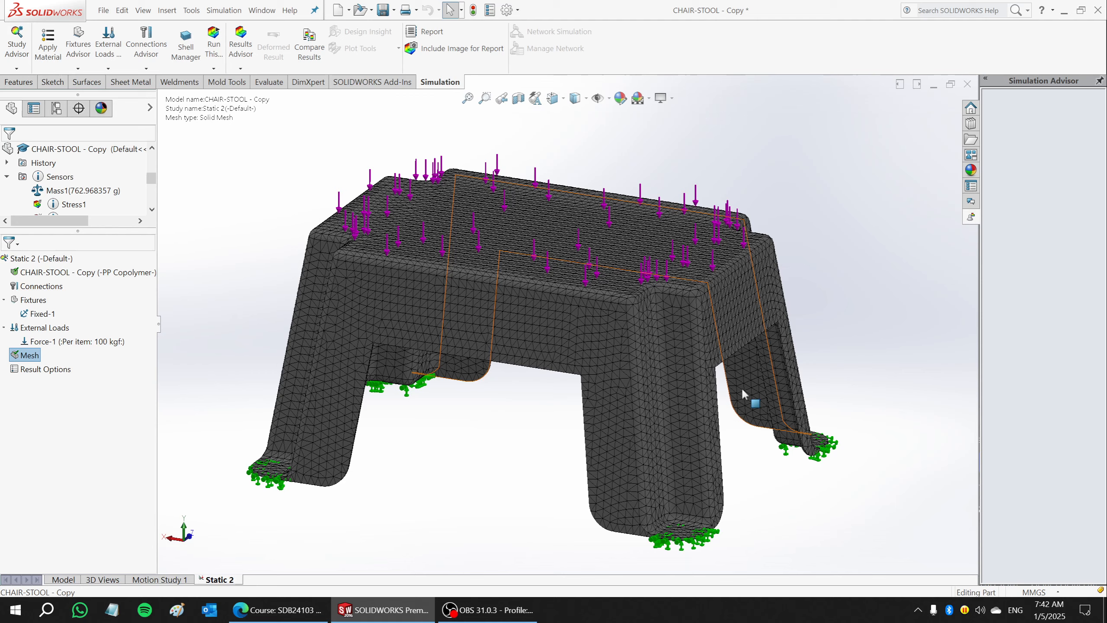
{"action": "middle_click_drag", "start_coordinate": [729, 395], "coordinate": [693, 429]}
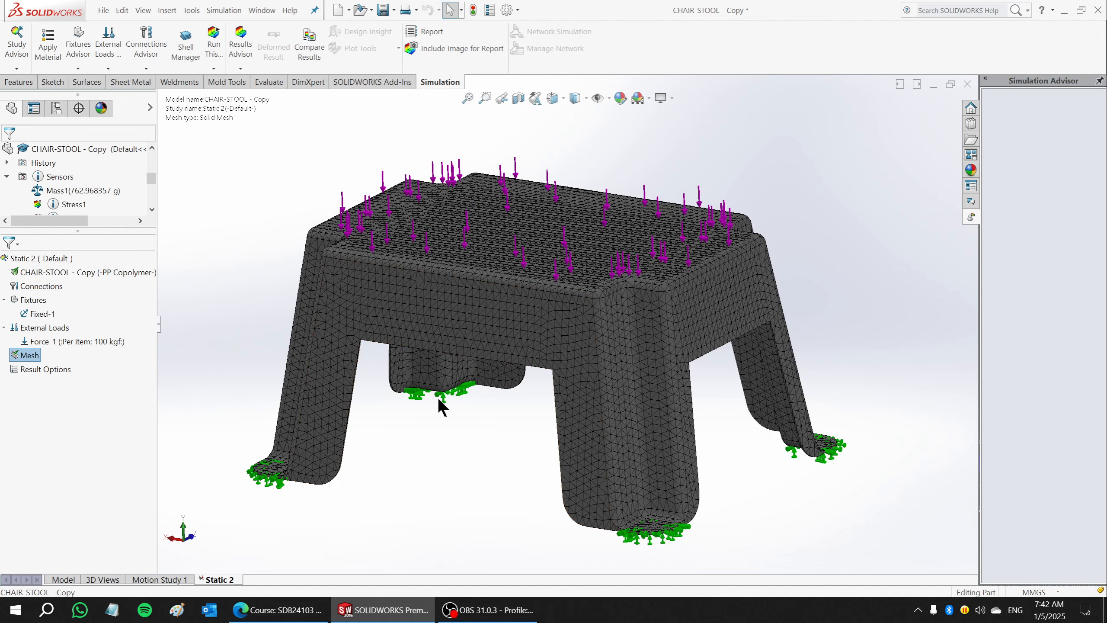
{"action": "middle_click_drag", "start_coordinate": [440, 395], "coordinate": [635, 363]}
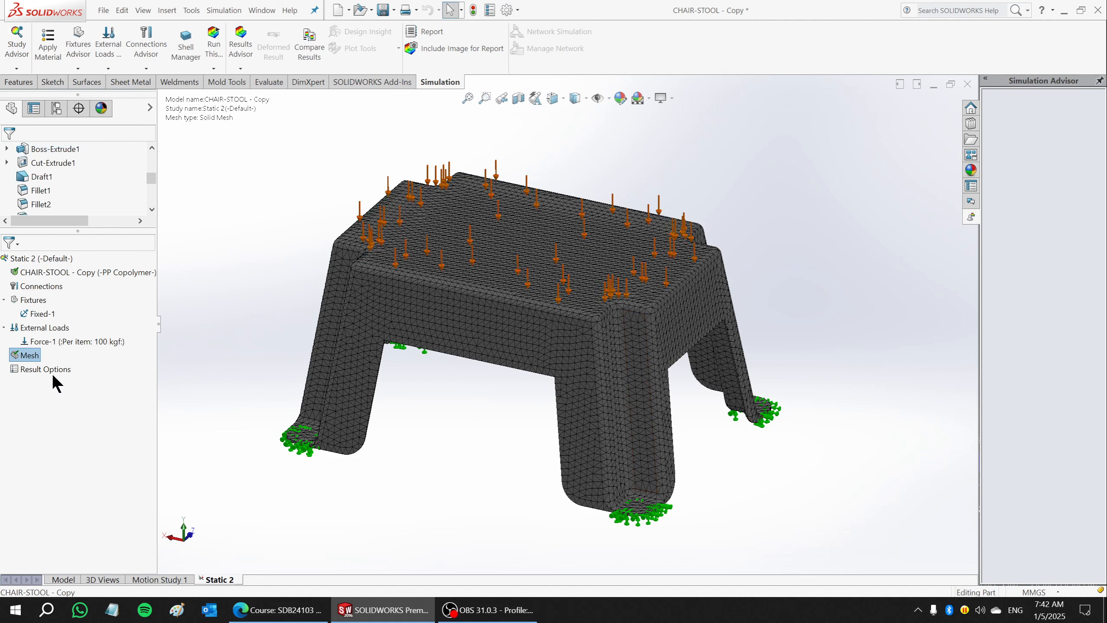
- Try running the Static 2 study with the large displacement option, terminating the solver and discarding its results
{"action": "left_click", "coordinate": [208, 42]}
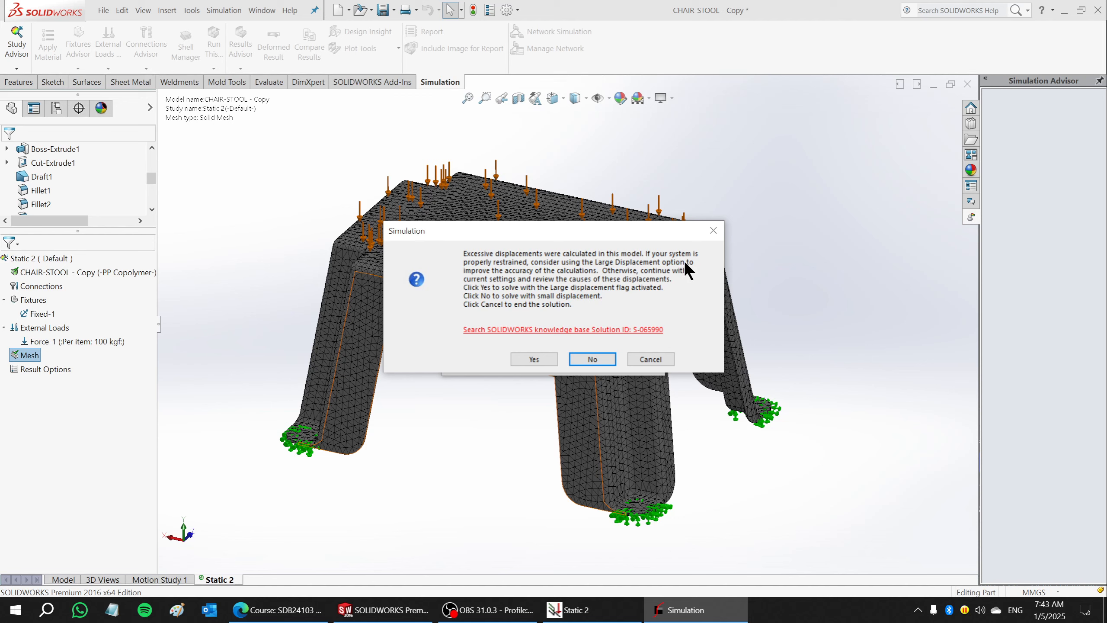
{"action": "left_click", "coordinate": [529, 365]}
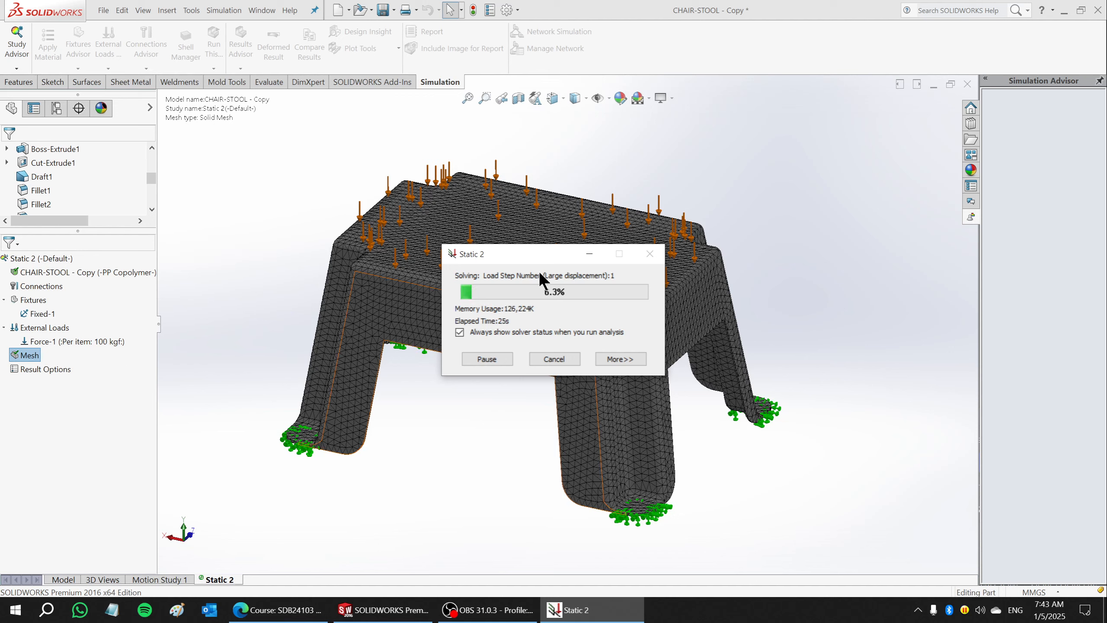
{"action": "left_click", "coordinate": [553, 359]}
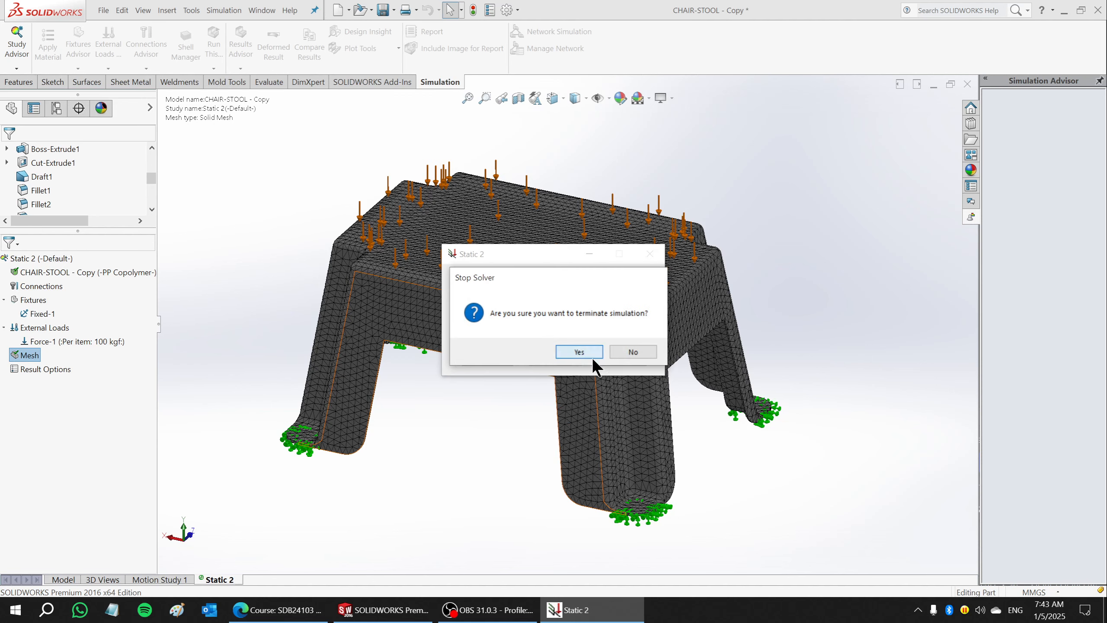
{"action": "left_click", "coordinate": [592, 357]}
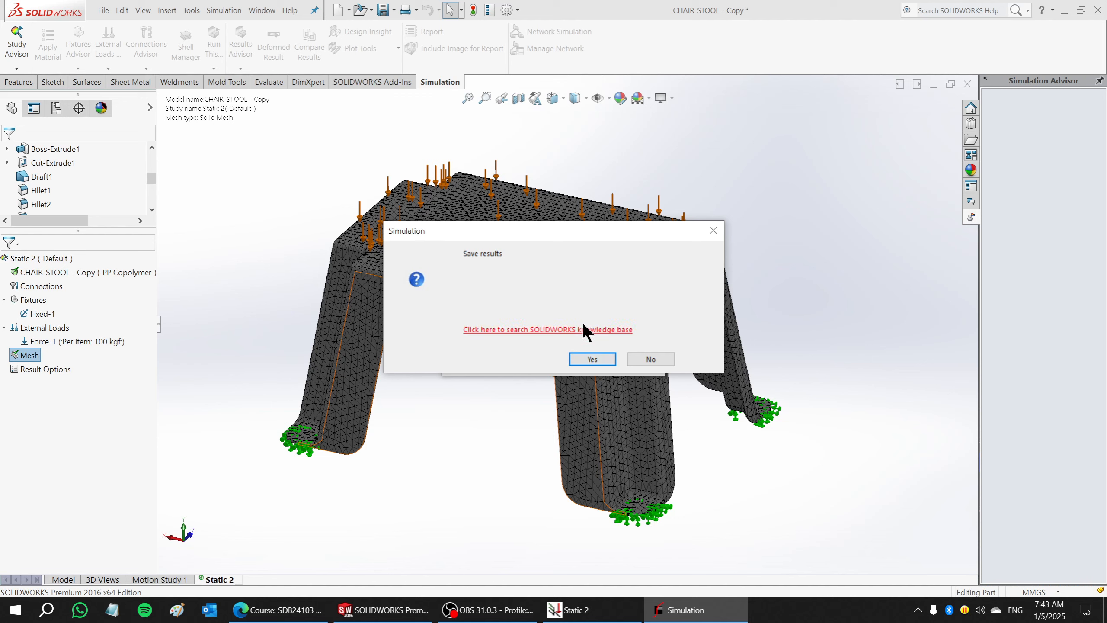
{"action": "left_click", "coordinate": [658, 361]}
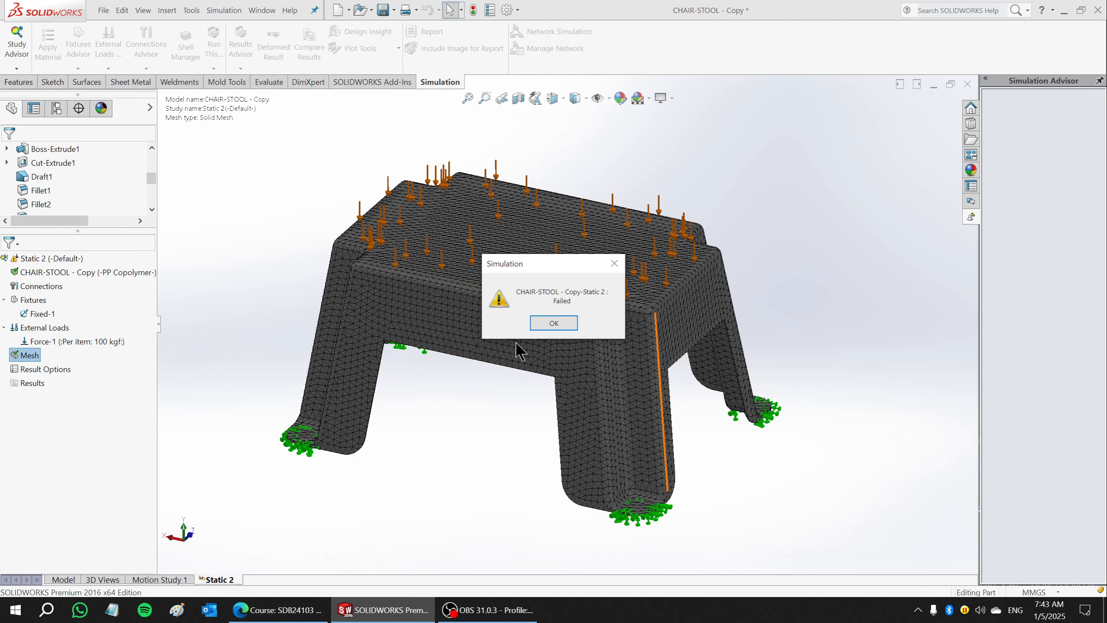
{"action": "left_click", "coordinate": [553, 323]}
{"action": "middle_click_drag", "start_coordinate": [491, 421], "coordinate": [433, 420]}
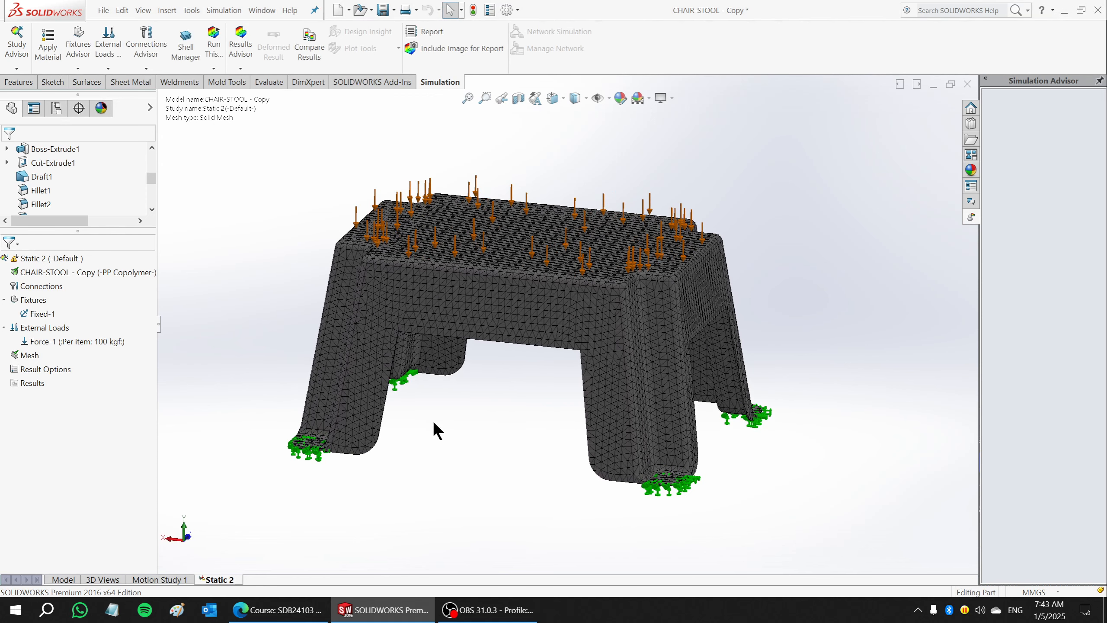
- Set the force on the stool's seat face to 10 kgf
{"action": "left_click", "coordinate": [98, 342]}
{"action": "right_click", "coordinate": [99, 342]}
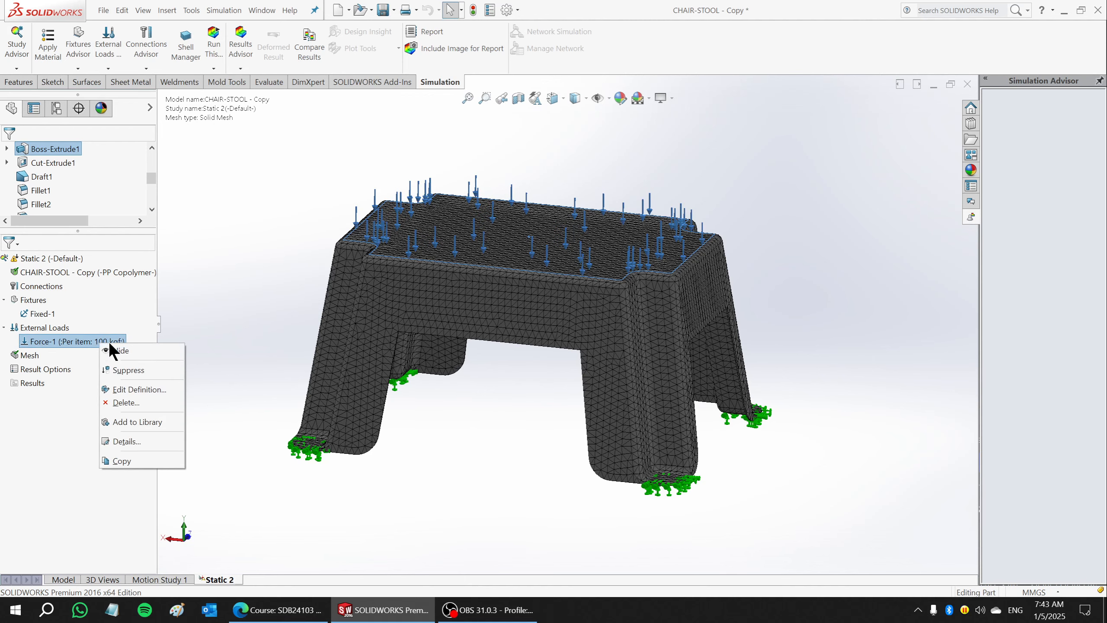
{"action": "left_click", "coordinate": [127, 388]}
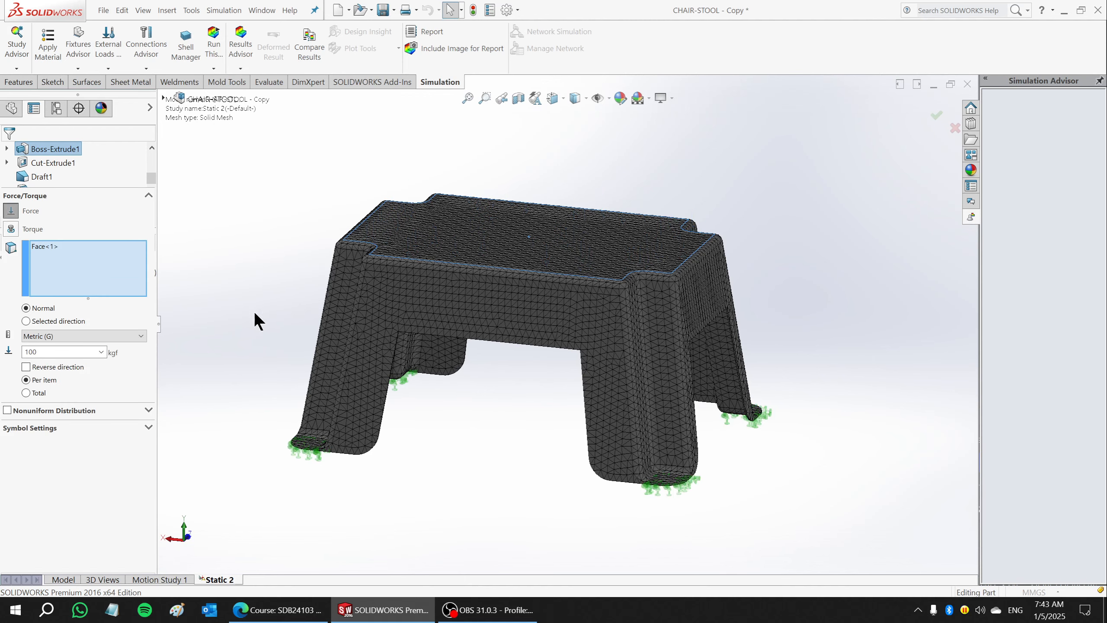
{"action": "double_click", "coordinate": [49, 351]}
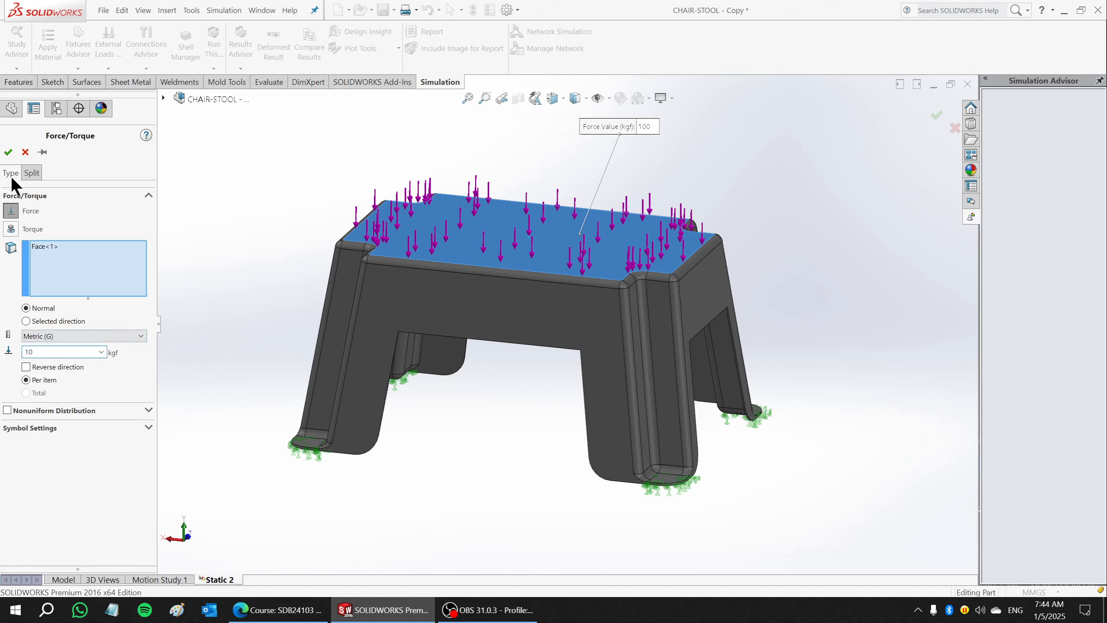
{"action": "left_click", "coordinate": [7, 152]}
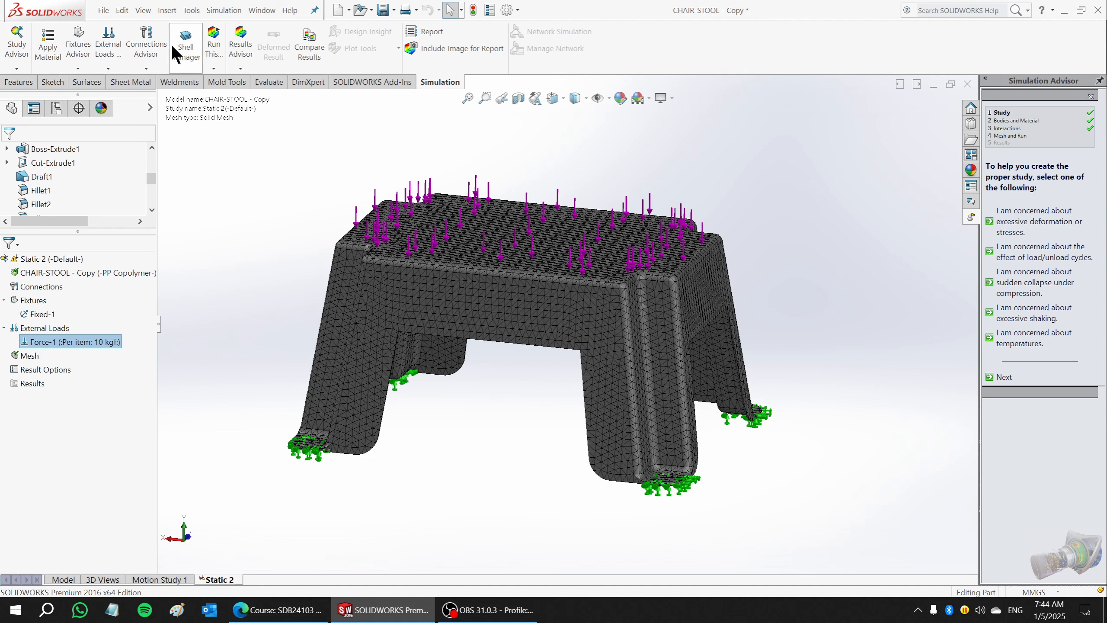
- Try solving the Static 2 study with the 10 kgf seat load, terminating the solver without saving results
{"action": "left_click", "coordinate": [207, 35]}
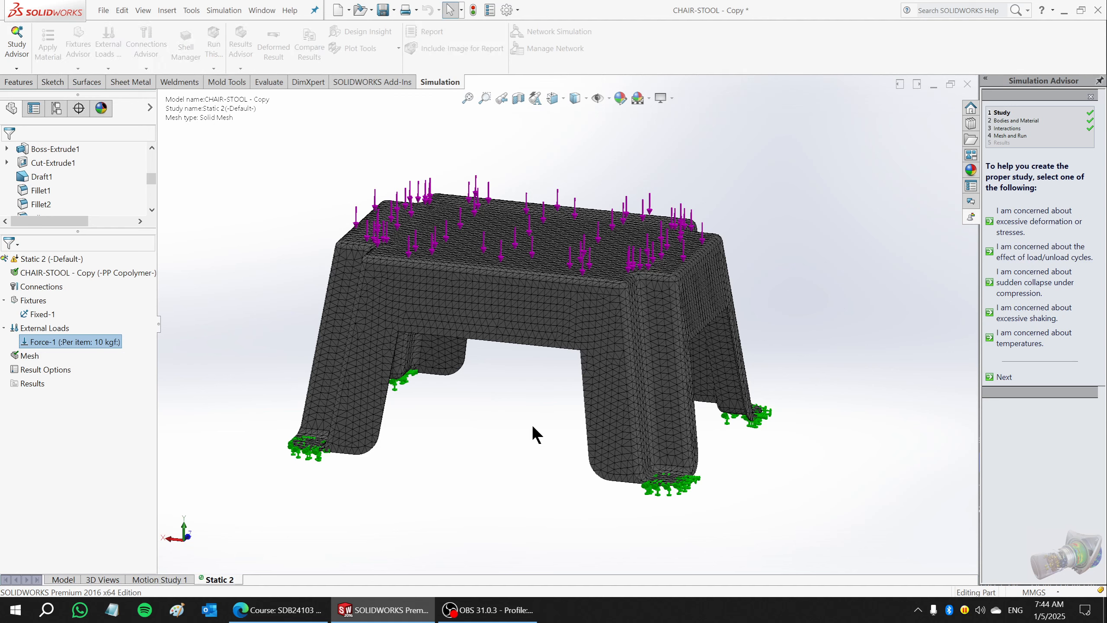
{"action": "left_click_drag", "start_coordinate": [515, 251], "coordinate": [526, 163]}
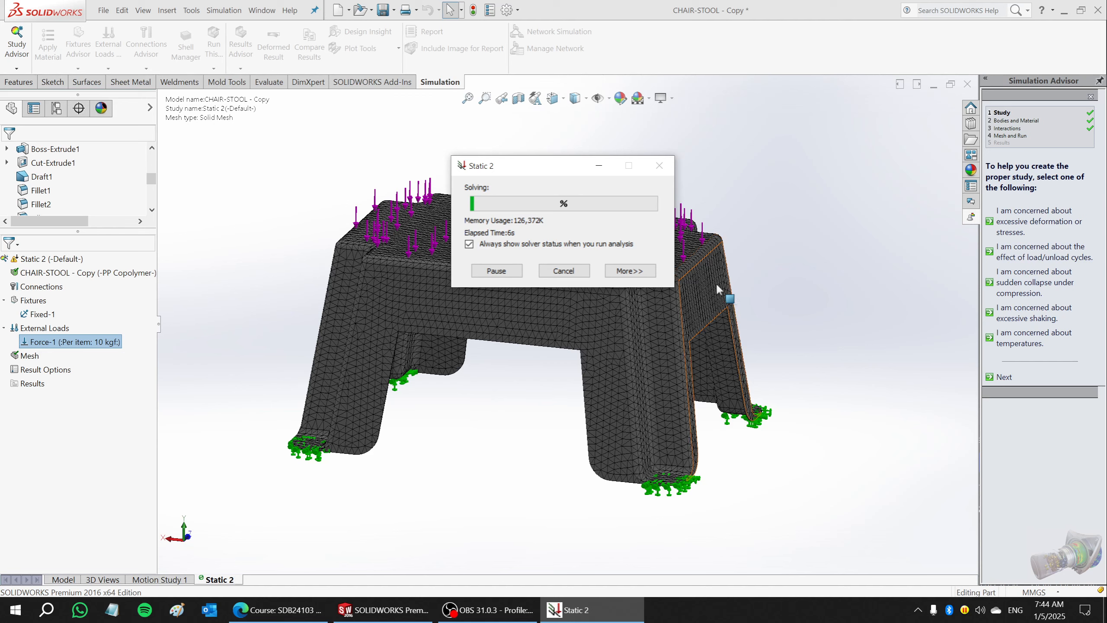
{"action": "left_click_drag", "start_coordinate": [560, 165], "coordinate": [507, 363]}
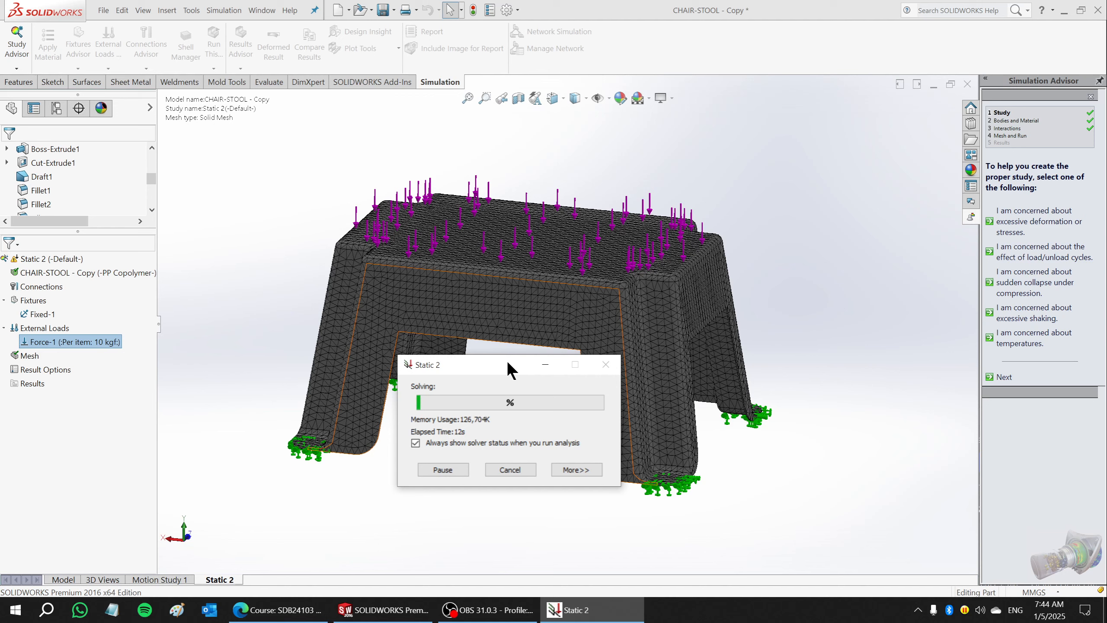
{"action": "left_click_drag", "start_coordinate": [508, 364], "coordinate": [541, 173]}
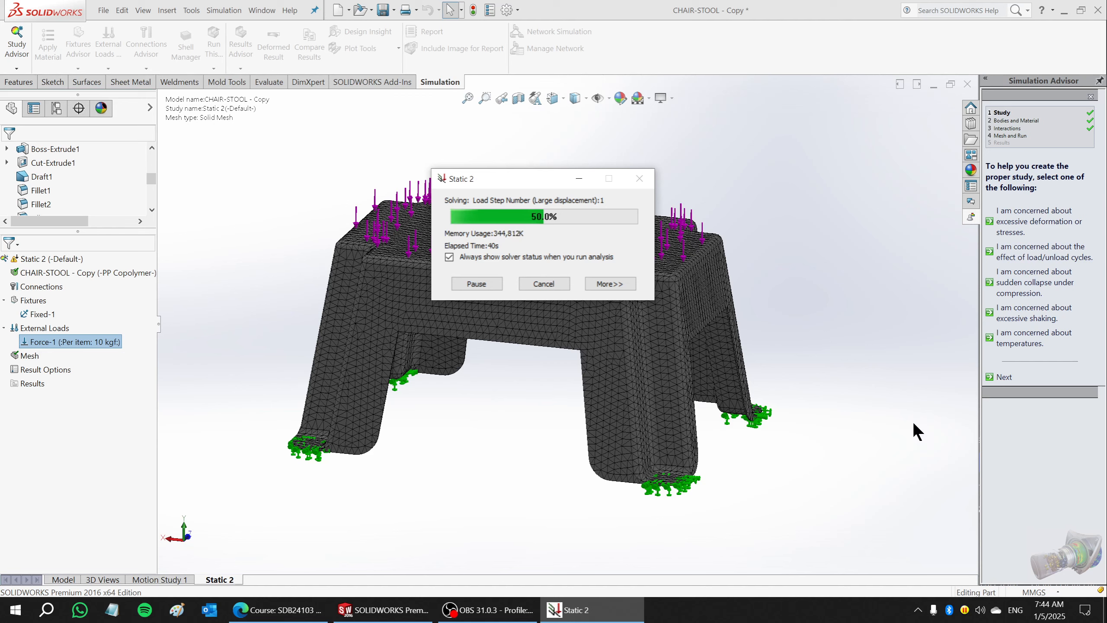
{"action": "left_click_drag", "start_coordinate": [514, 183], "coordinate": [808, 154]}
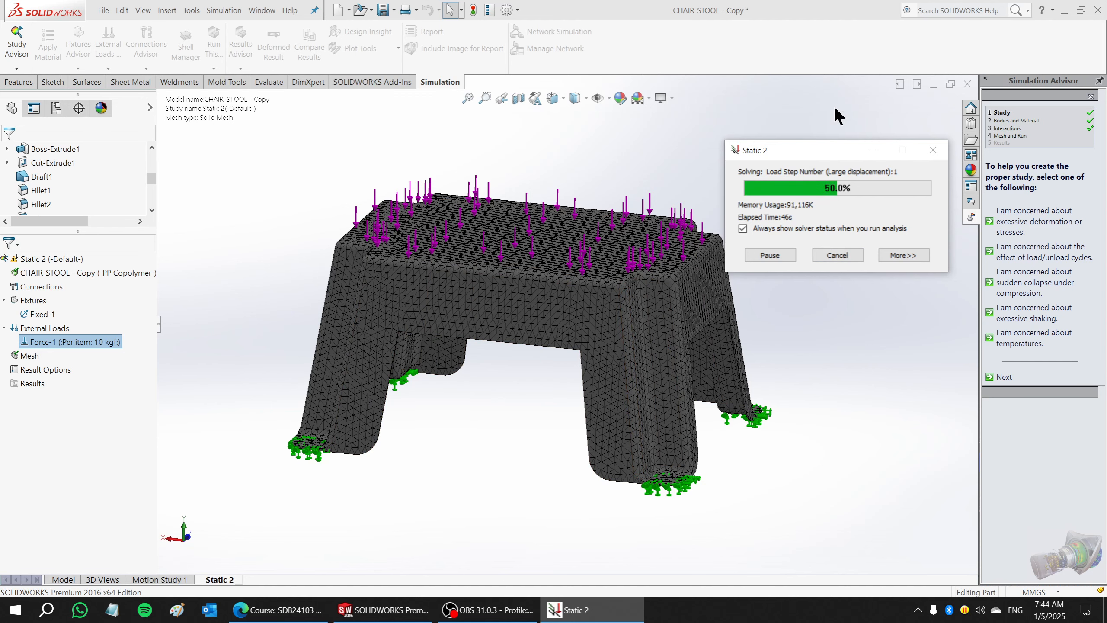
{"action": "left_click_drag", "start_coordinate": [810, 149], "coordinate": [675, 137]}
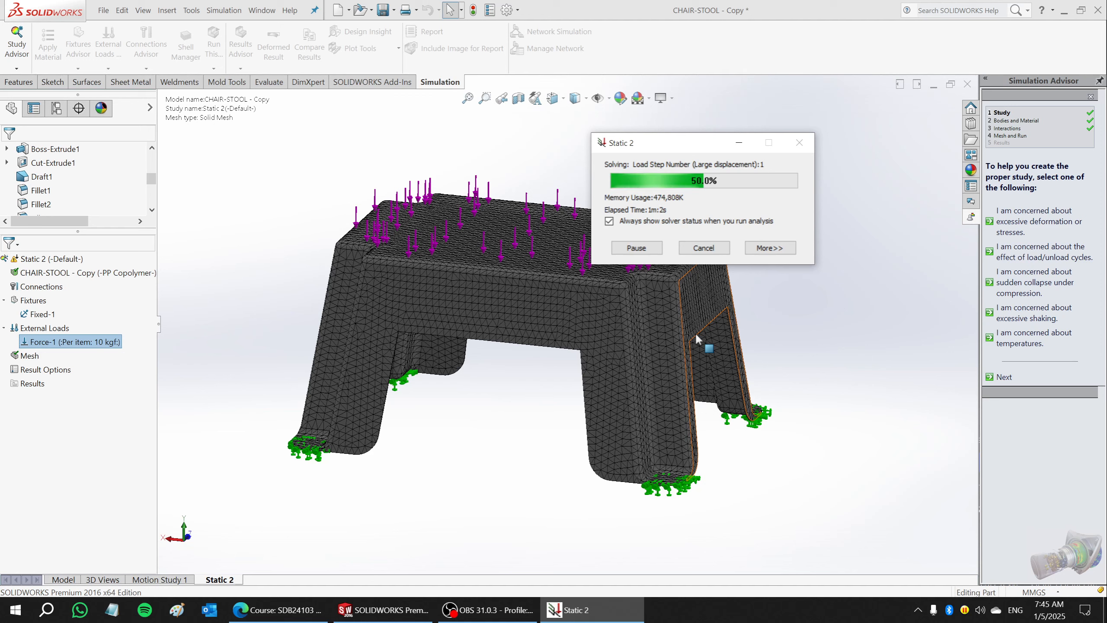
{"action": "left_click", "coordinate": [704, 248]}
{"action": "left_click", "coordinate": [588, 354]}
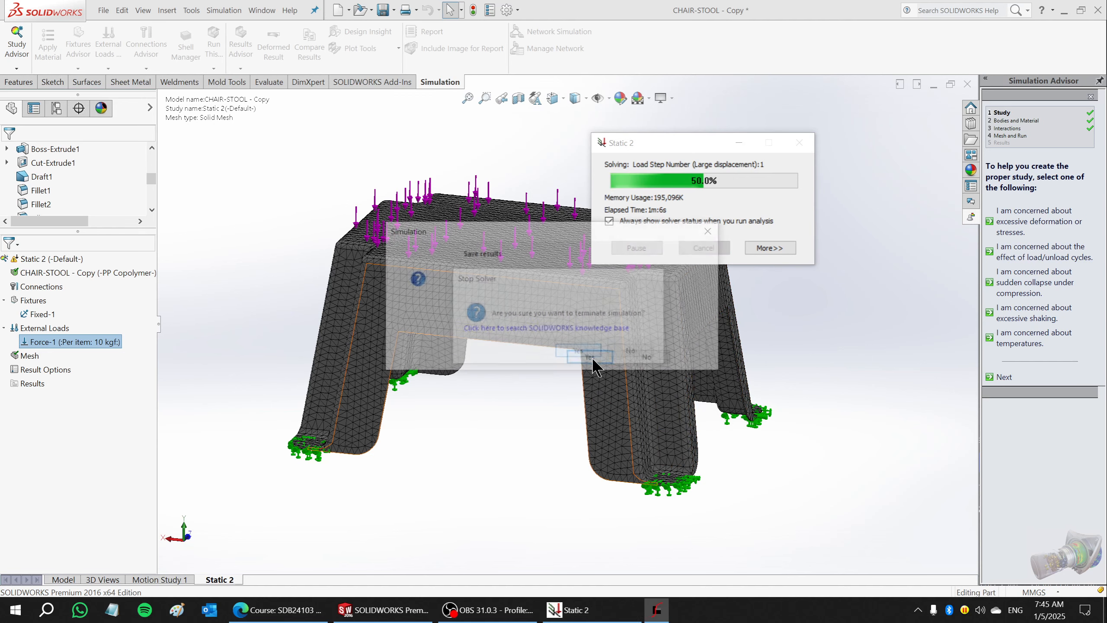
{"action": "left_click", "coordinate": [650, 359]}
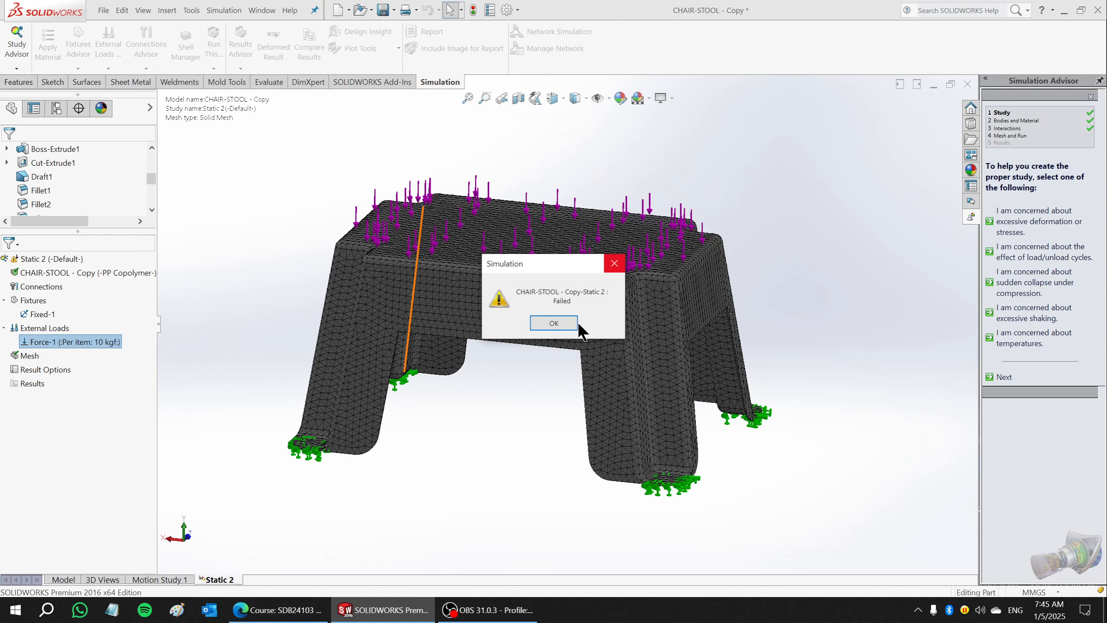
{"action": "left_click", "coordinate": [576, 322]}
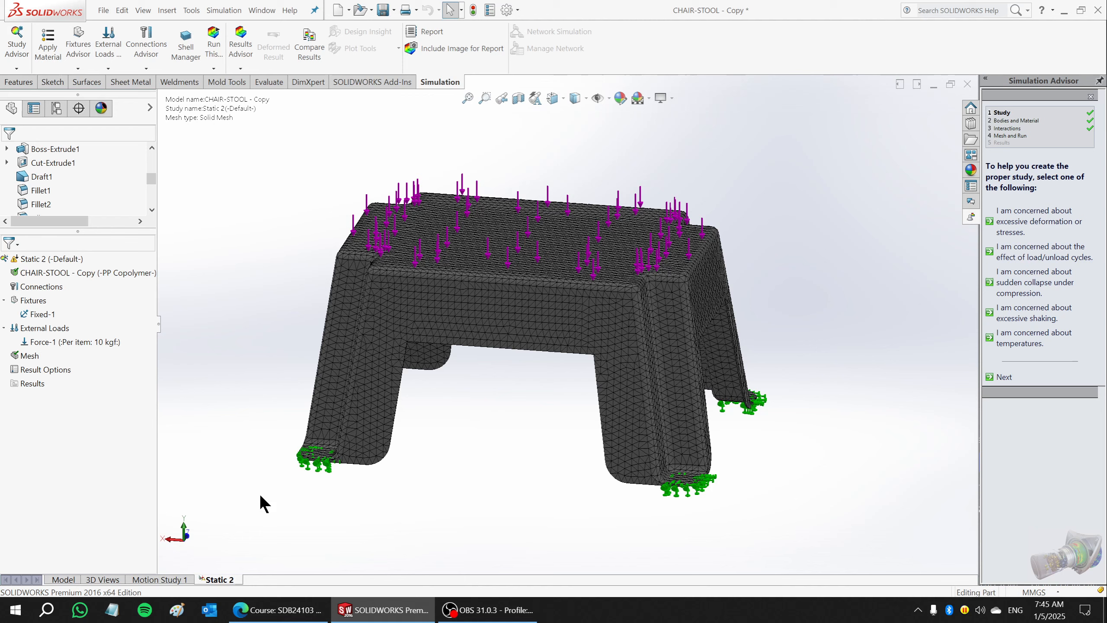
- Set the thickness of the stool's Shell1 feature to 3 mm in the part model
{"action": "left_click", "coordinate": [73, 582]}
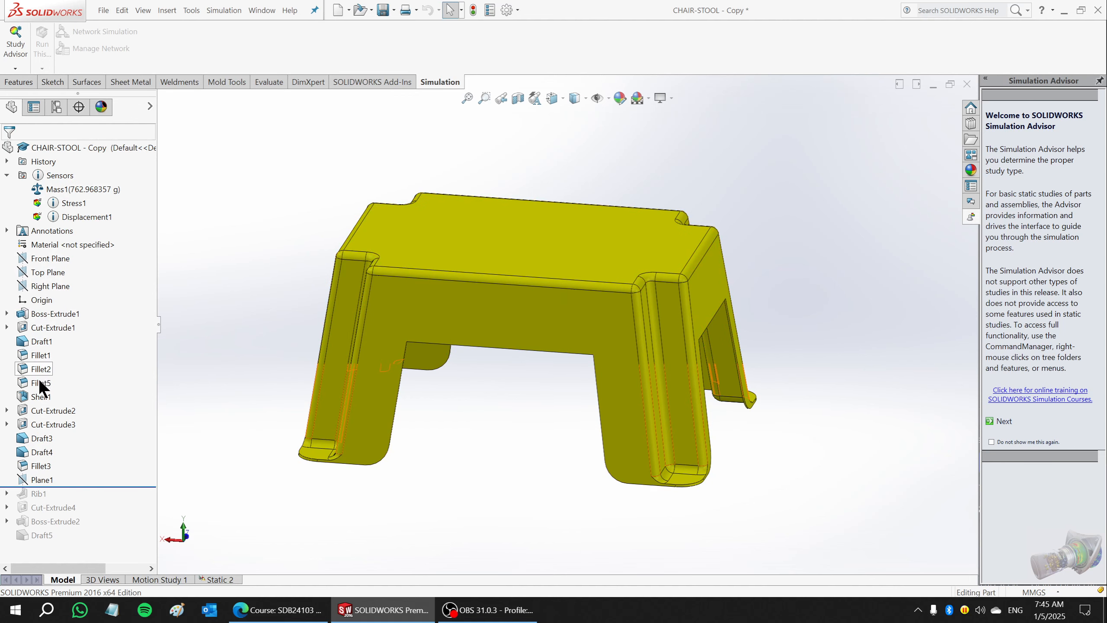
{"action": "right_click", "coordinate": [39, 397]}
{"action": "left_click", "coordinate": [44, 292]}
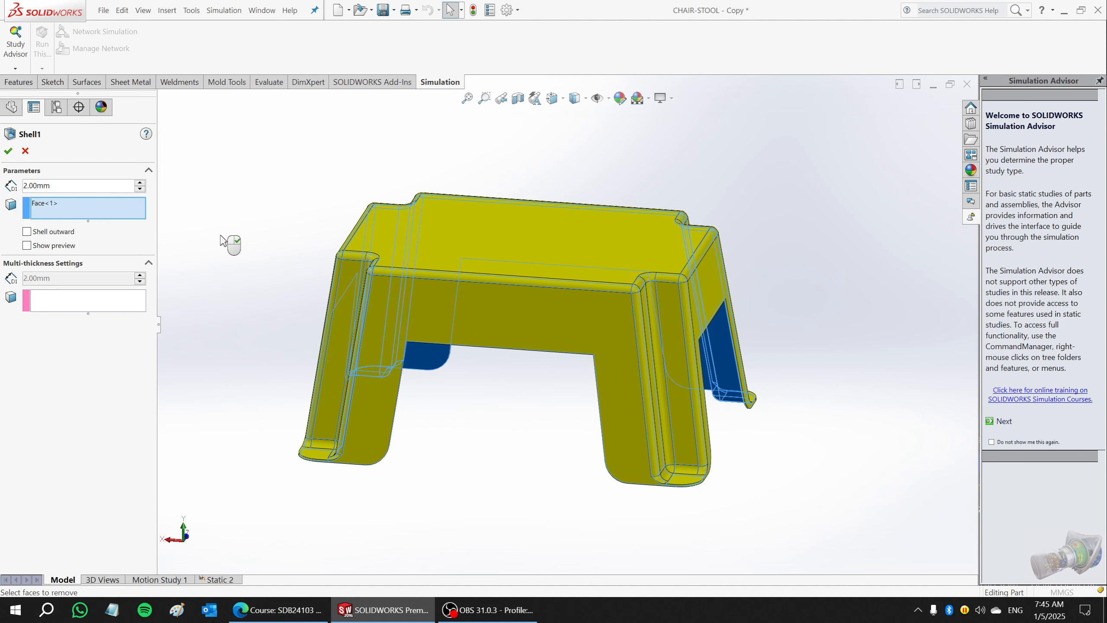
{"action": "type", "text": "3"}
{"action": "key", "text": "Return"}
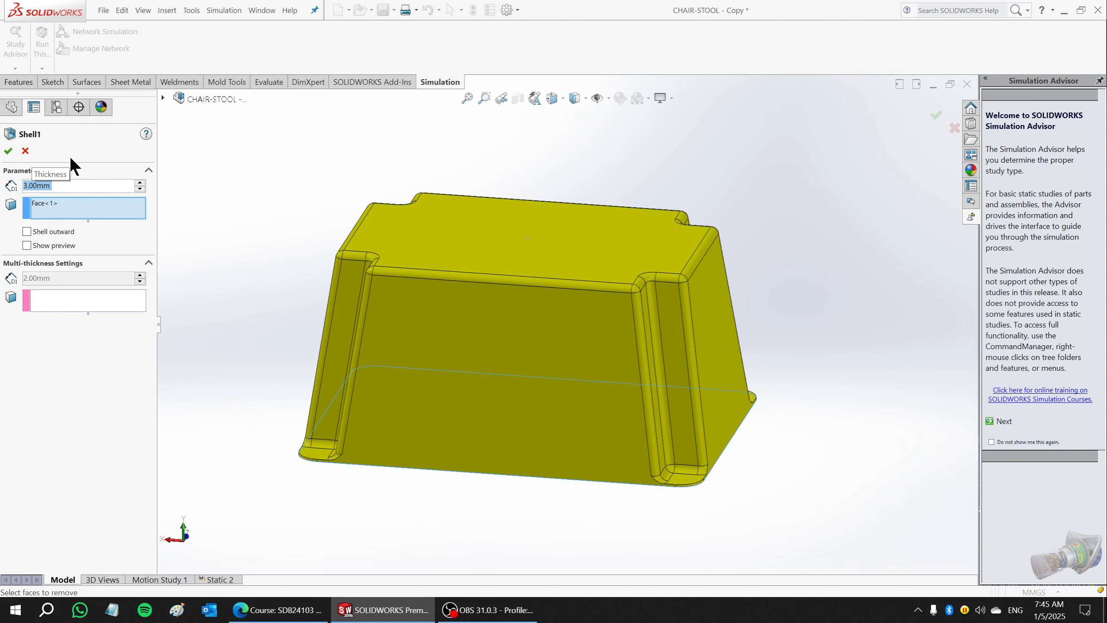
{"action": "left_click", "coordinate": [9, 151]}
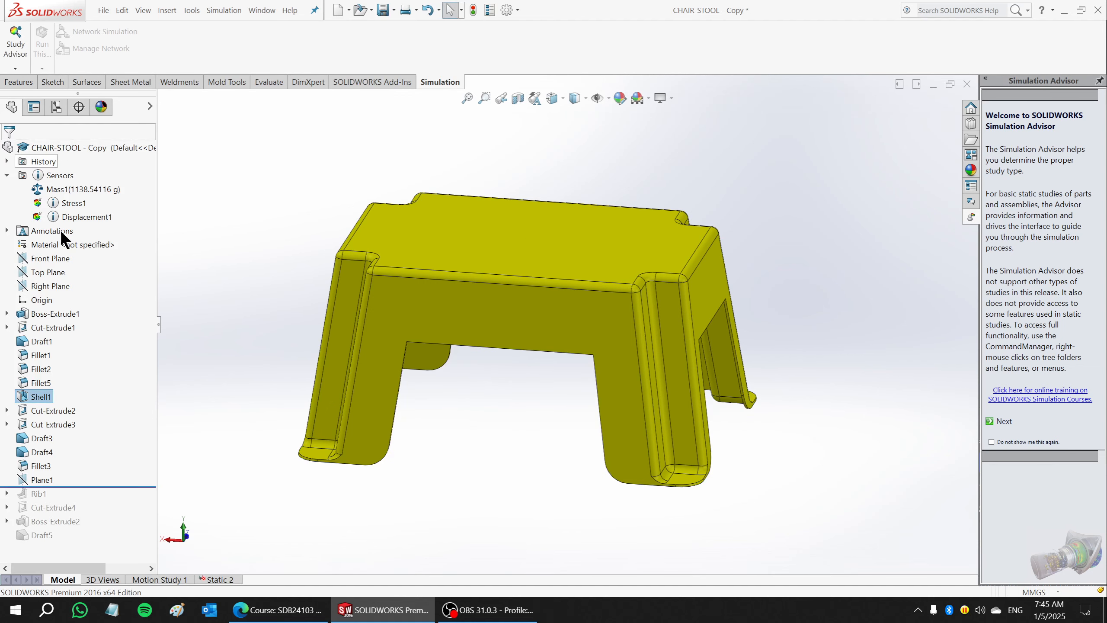
- Return to the Static 2 study and delete the broken Fixed-1 fixture from the feet
{"action": "left_click", "coordinate": [231, 578]}
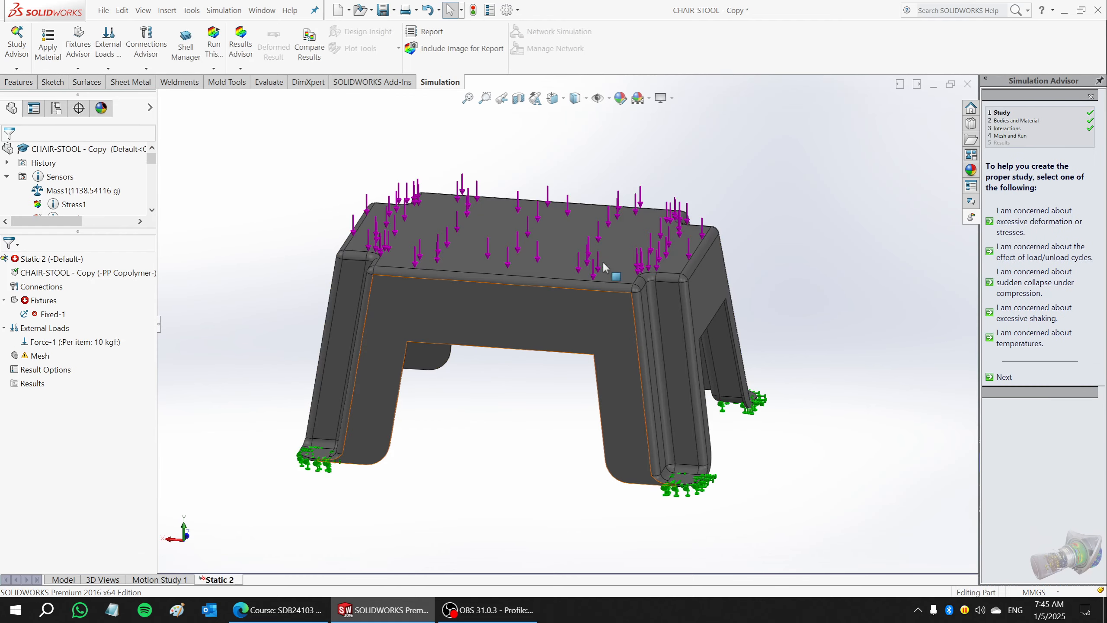
{"action": "middle_click_drag", "start_coordinate": [534, 282], "coordinate": [533, 132]}
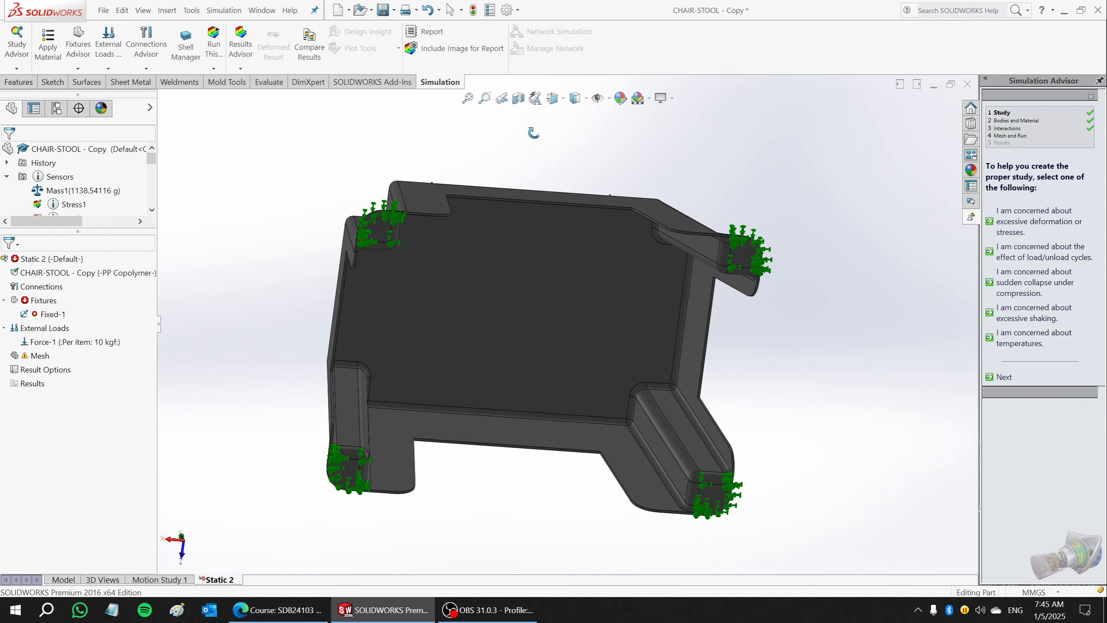
{"action": "left_click", "coordinate": [53, 314]}
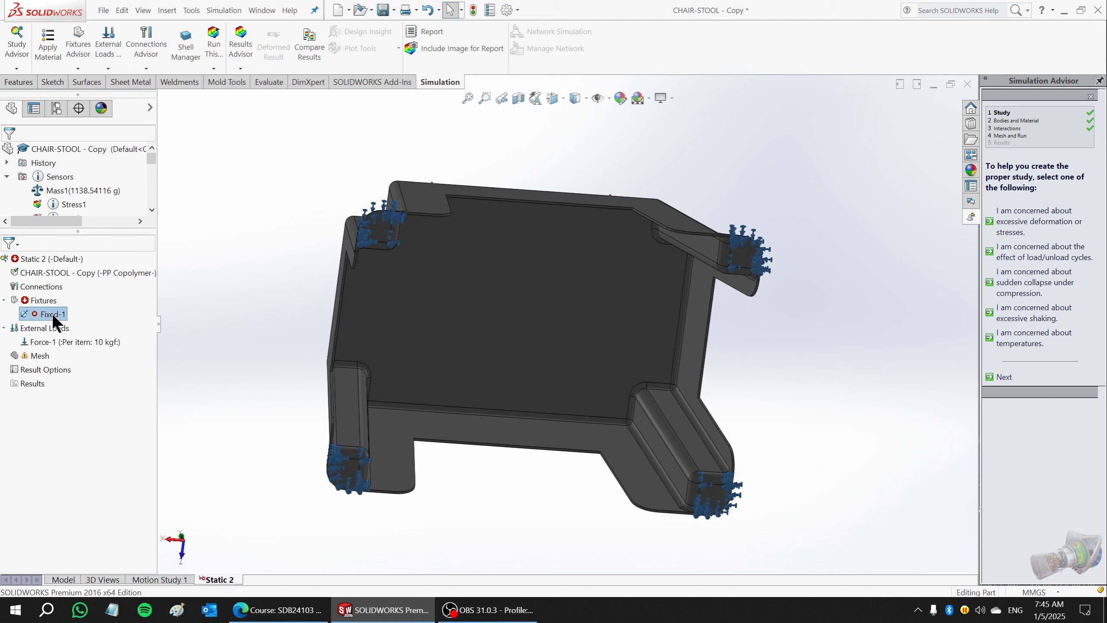
{"action": "right_click", "coordinate": [53, 315]}
{"action": "left_click", "coordinate": [84, 386]}
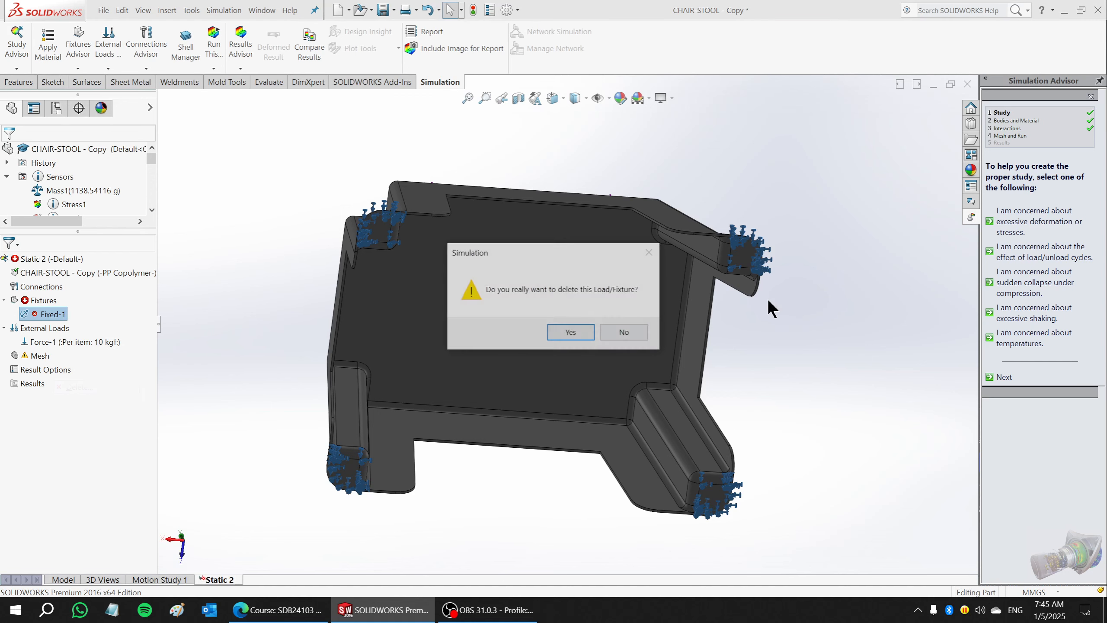
{"action": "left_click", "coordinate": [574, 326]}
- Start a Fixed Geometry fixture and select the bottom faces of the two feet on one side of the stool
{"action": "right_click", "coordinate": [35, 301]}
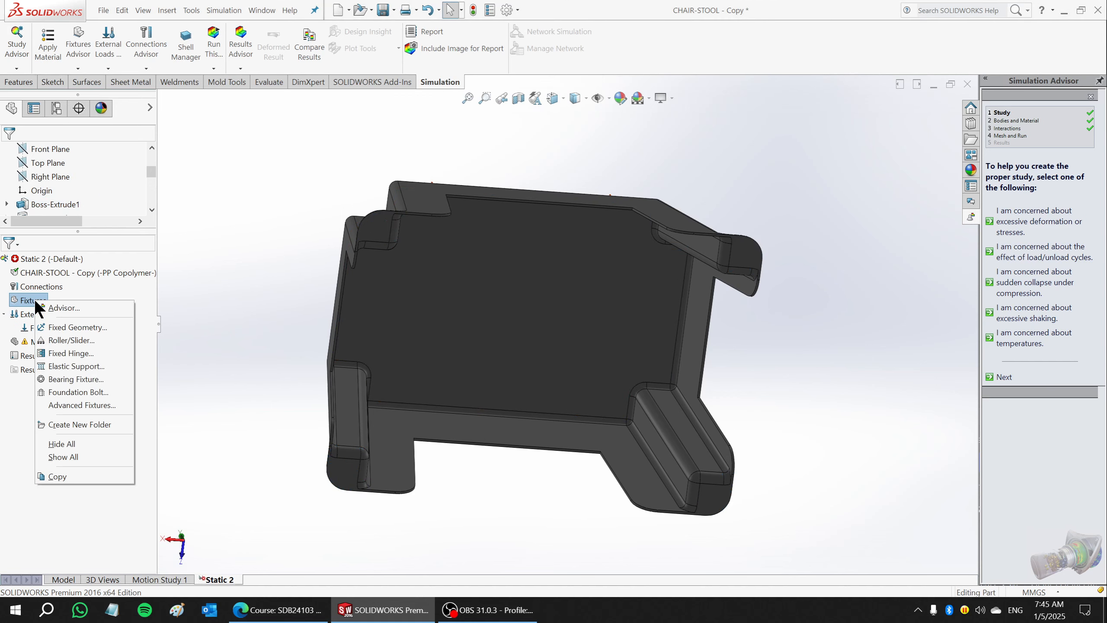
{"action": "left_click", "coordinate": [68, 328]}
{"action": "middle_click_drag", "start_coordinate": [627, 273], "coordinate": [576, 284]}
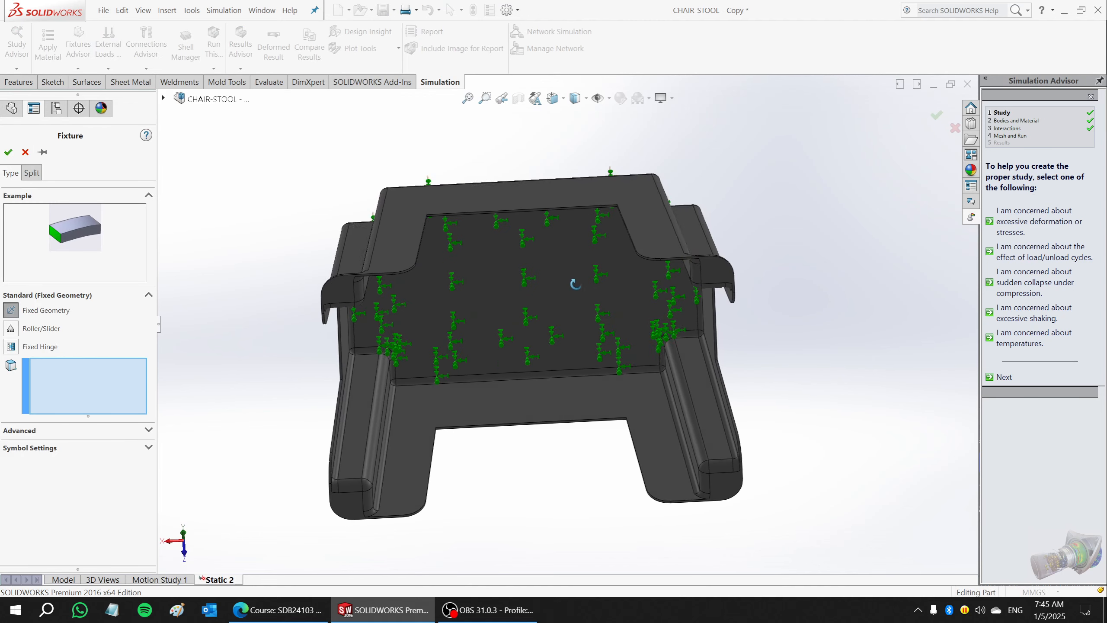
{"action": "scroll", "coordinate": [379, 518], "scroll_direction": "down", "scroll_amount": 5}
{"action": "left_click", "coordinate": [355, 414]}
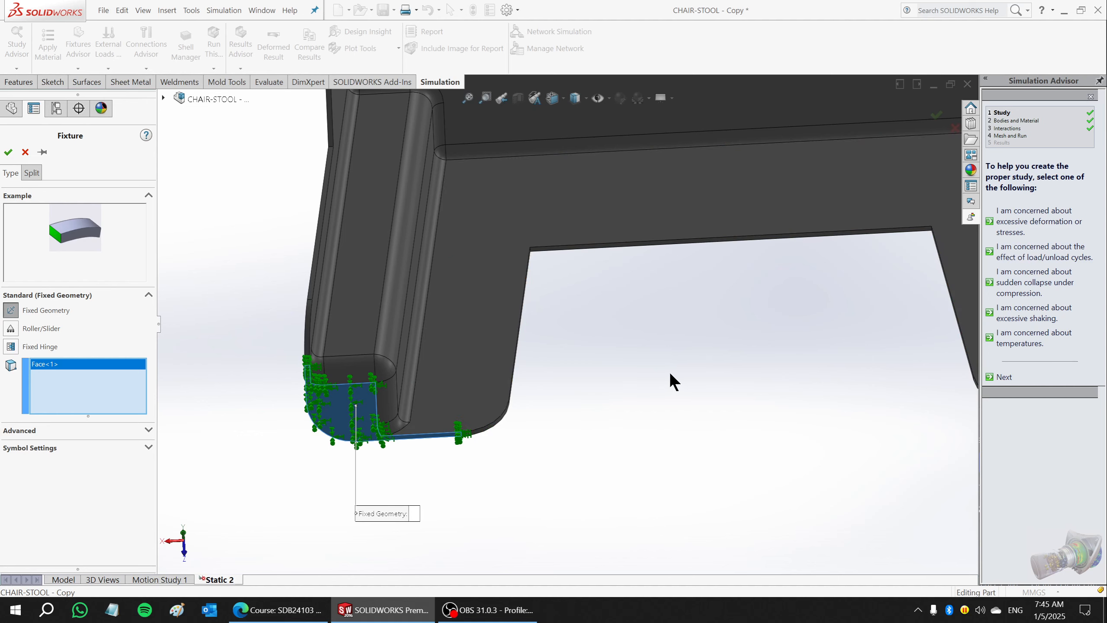
{"action": "scroll", "coordinate": [667, 392], "scroll_direction": "up", "scroll_amount": 5}
{"action": "left_click", "coordinate": [244, 231]}
{"action": "middle_click_drag", "start_coordinate": [244, 231], "coordinate": [546, 407]}
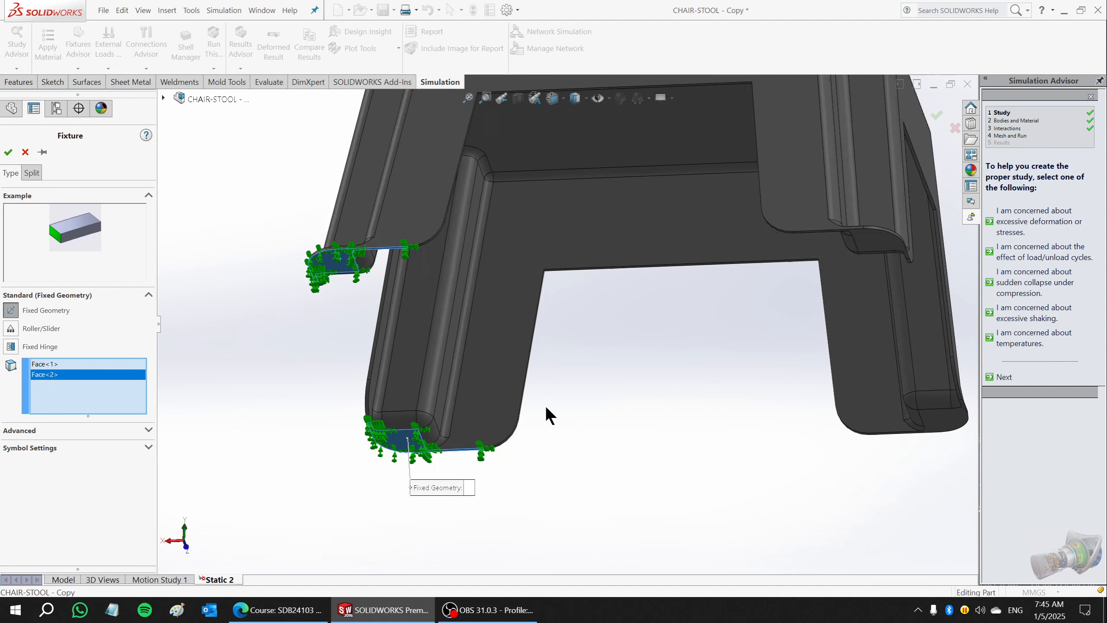
- Add the bottom faces of the two feet on the opposite side to the Fixed Geometry fixture
{"action": "scroll", "coordinate": [767, 458], "scroll_direction": "up", "scroll_amount": 3}
{"action": "scroll", "coordinate": [828, 396], "scroll_direction": "down", "scroll_amount": 6}
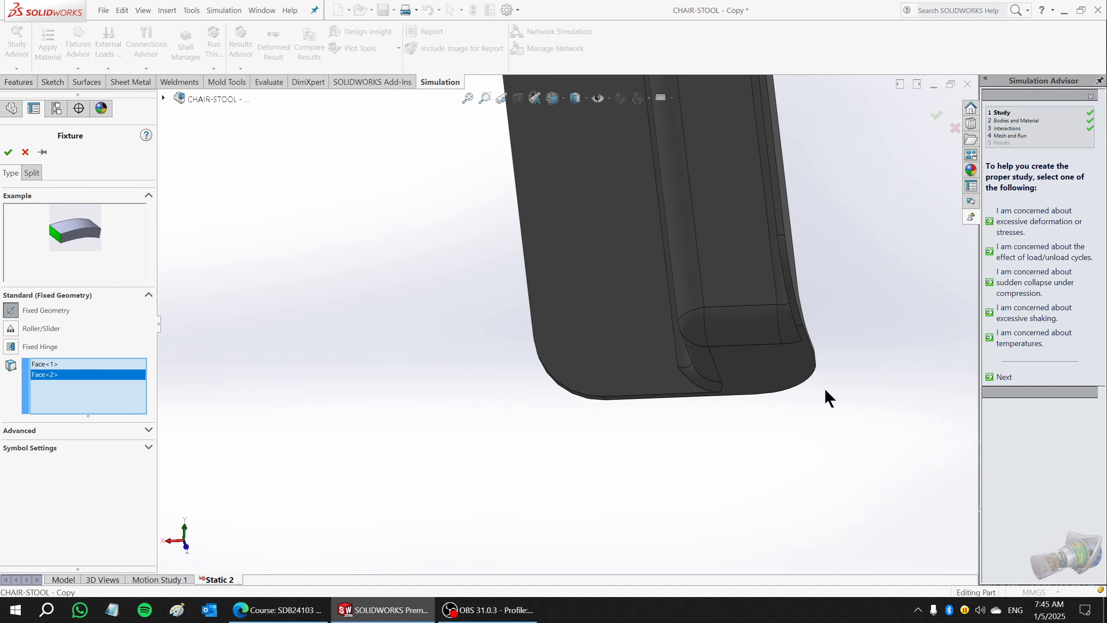
{"action": "left_click", "coordinate": [767, 376]}
{"action": "scroll", "coordinate": [862, 460], "scroll_direction": "up", "scroll_amount": 3}
{"action": "scroll", "coordinate": [595, 198], "scroll_direction": "down", "scroll_amount": 6}
{"action": "left_click", "coordinate": [562, 261]}
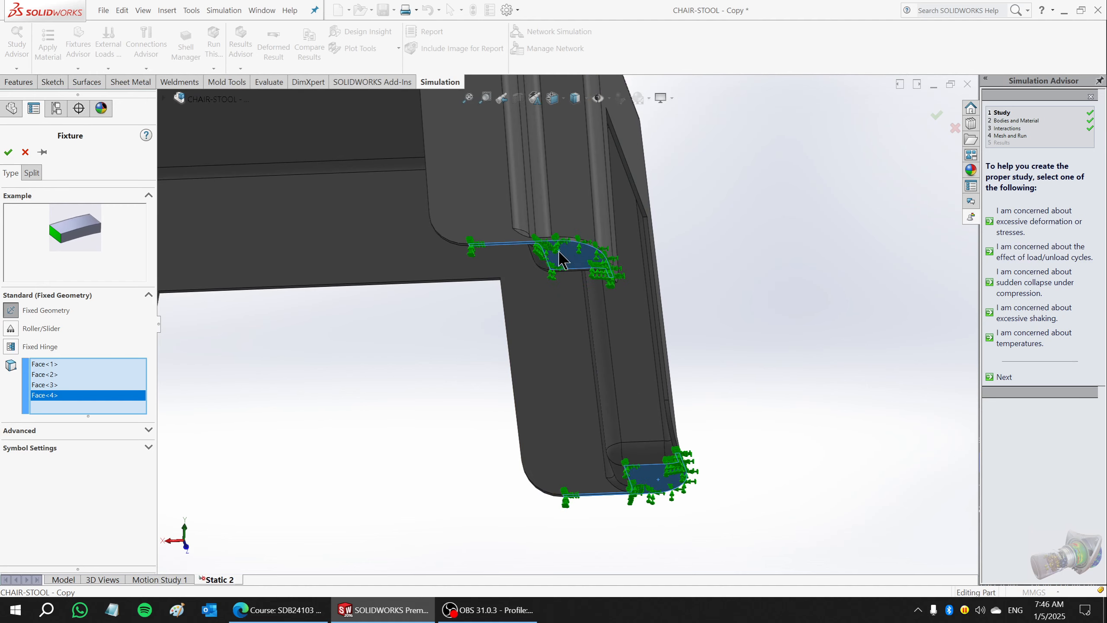
{"action": "scroll", "coordinate": [828, 313], "scroll_direction": "up", "scroll_amount": 6}
{"action": "middle_click_drag", "start_coordinate": [704, 250], "coordinate": [693, 346]}
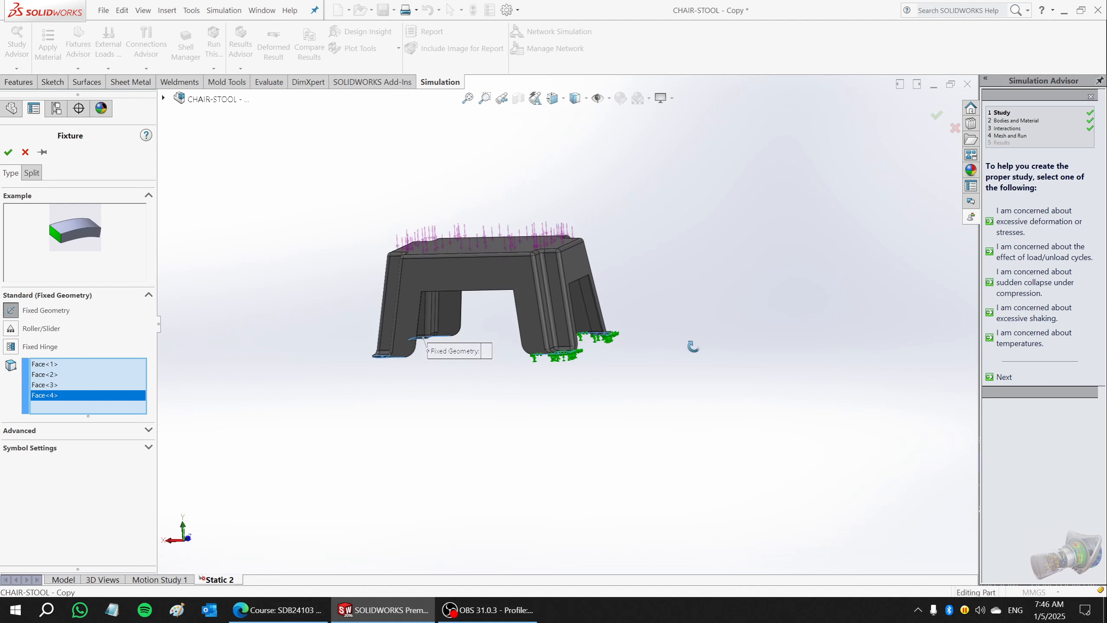
- Set the fixture's symbol size to 200 and accept the Fixed Geometry fixture on the four feet
{"action": "left_click", "coordinate": [148, 447]}
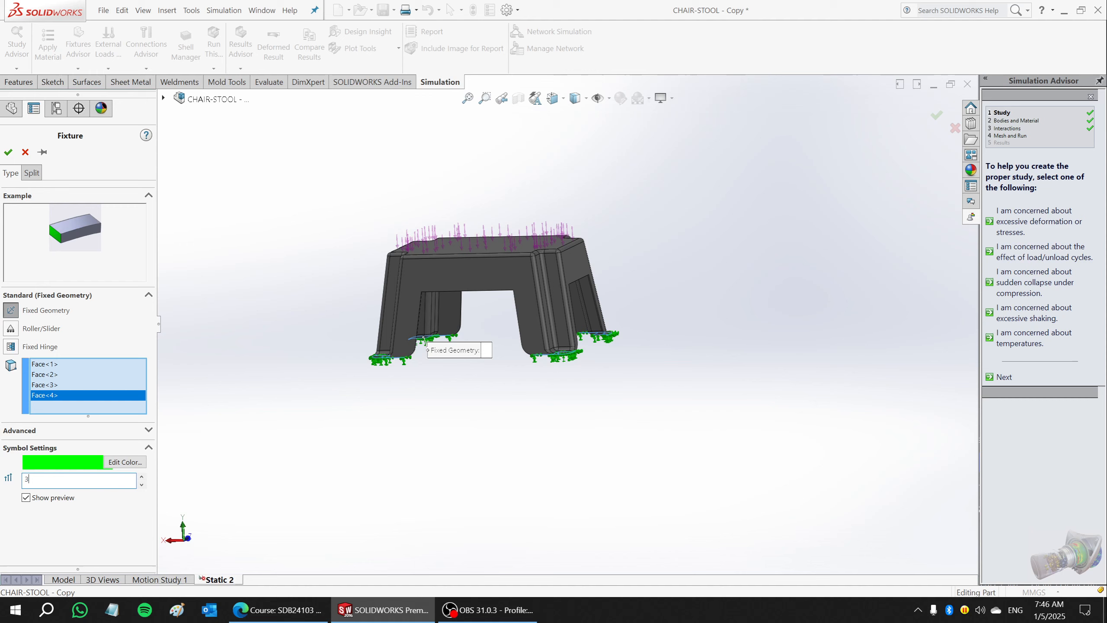
{"action": "key", "text": "Return"}
{"action": "middle_click_drag", "start_coordinate": [541, 393], "coordinate": [400, 283]}
{"action": "scroll", "coordinate": [531, 396], "scroll_direction": "down", "scroll_amount": 3}
{"action": "scroll", "coordinate": [528, 405], "scroll_direction": "down", "scroll_amount": 2}
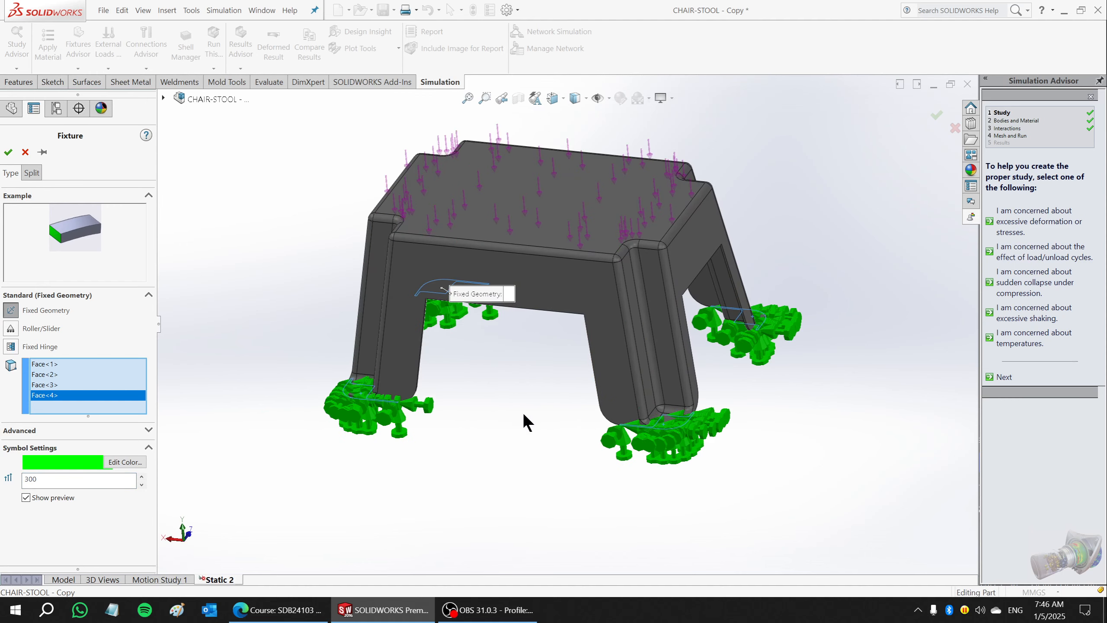
{"action": "left_click_drag", "start_coordinate": [44, 479], "coordinate": [13, 481]}
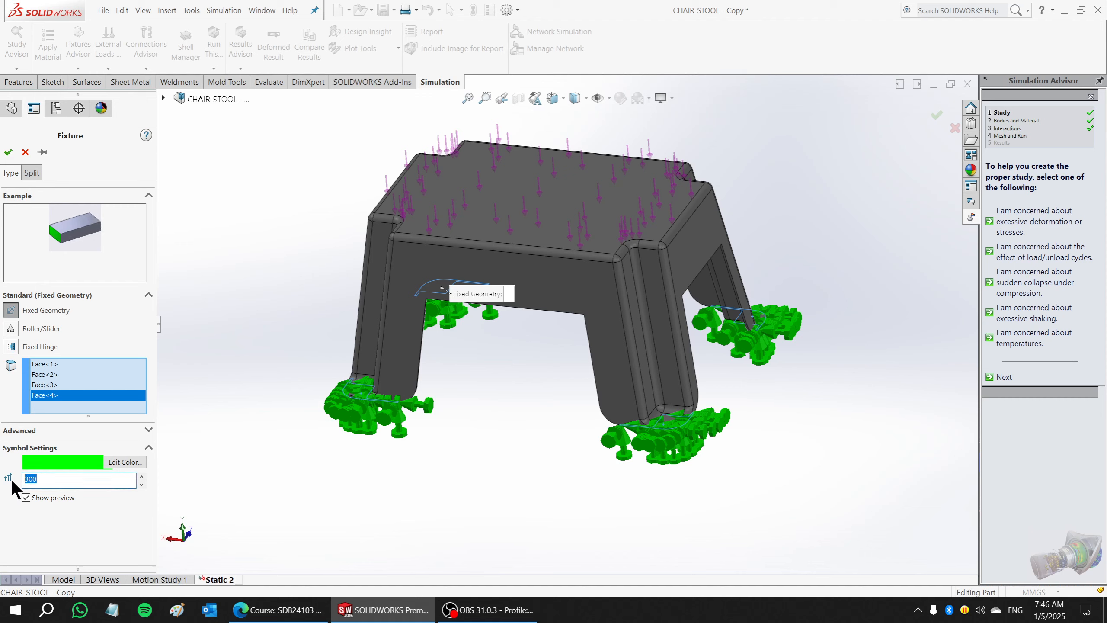
{"action": "type", "text": "200"}
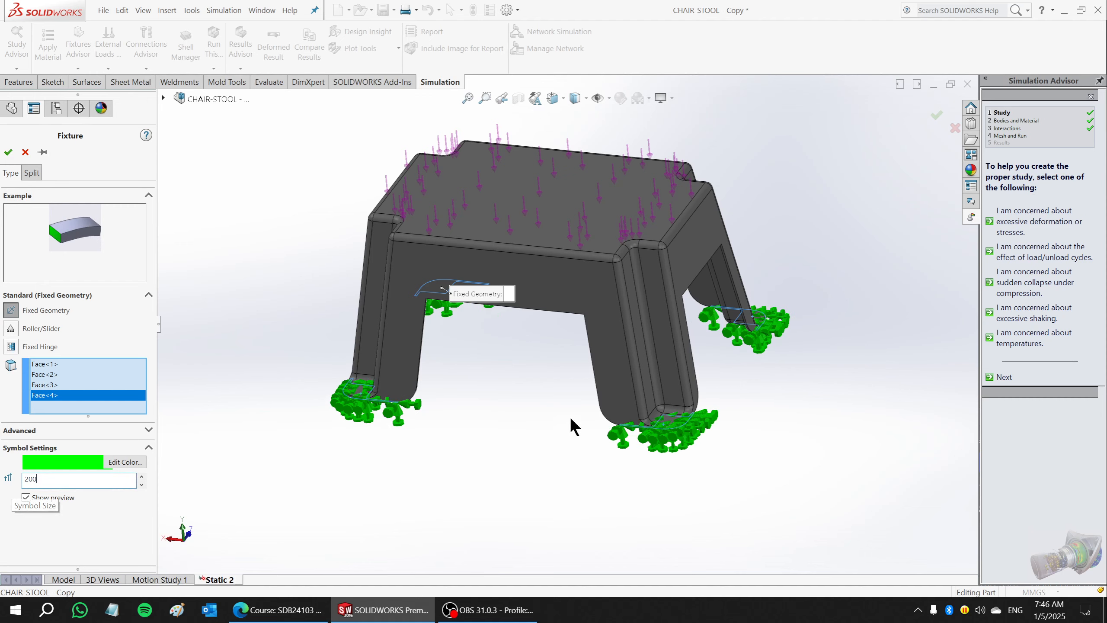
{"action": "middle_click_drag", "start_coordinate": [571, 425], "coordinate": [364, 402]}
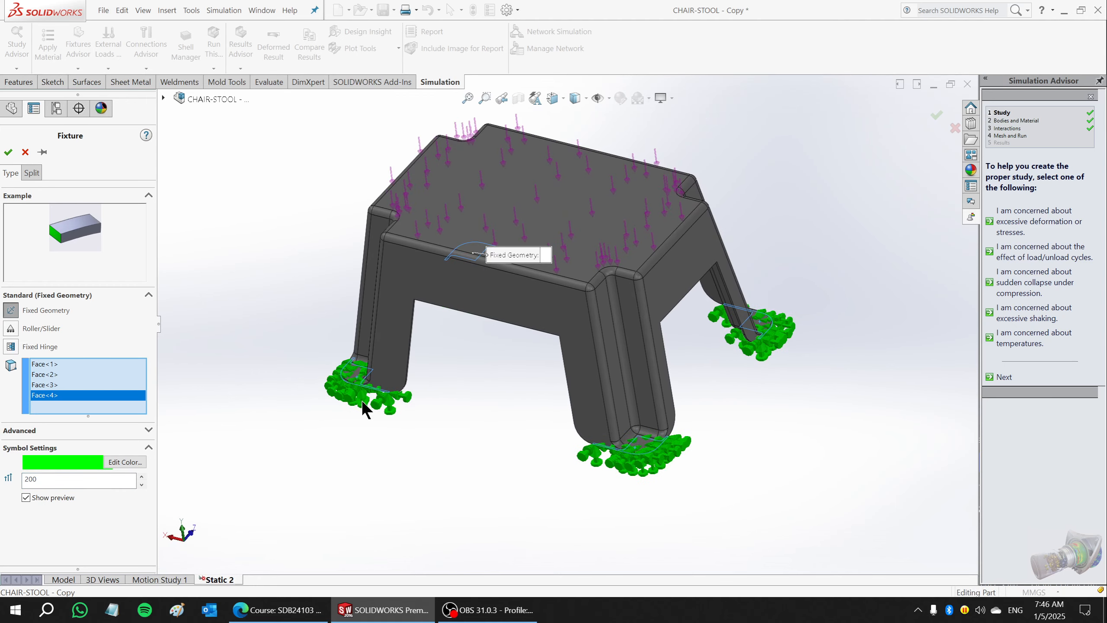
{"action": "left_click", "coordinate": [8, 152]}
{"action": "mouse_move", "coordinate": [522, 415]}
{"action": "middle_mouse_down"}
{"action": "mouse_move", "coordinate": [528, 331]}
{"action": "mouse_move", "coordinate": [533, 434]}
{"action": "middle_mouse_up"}
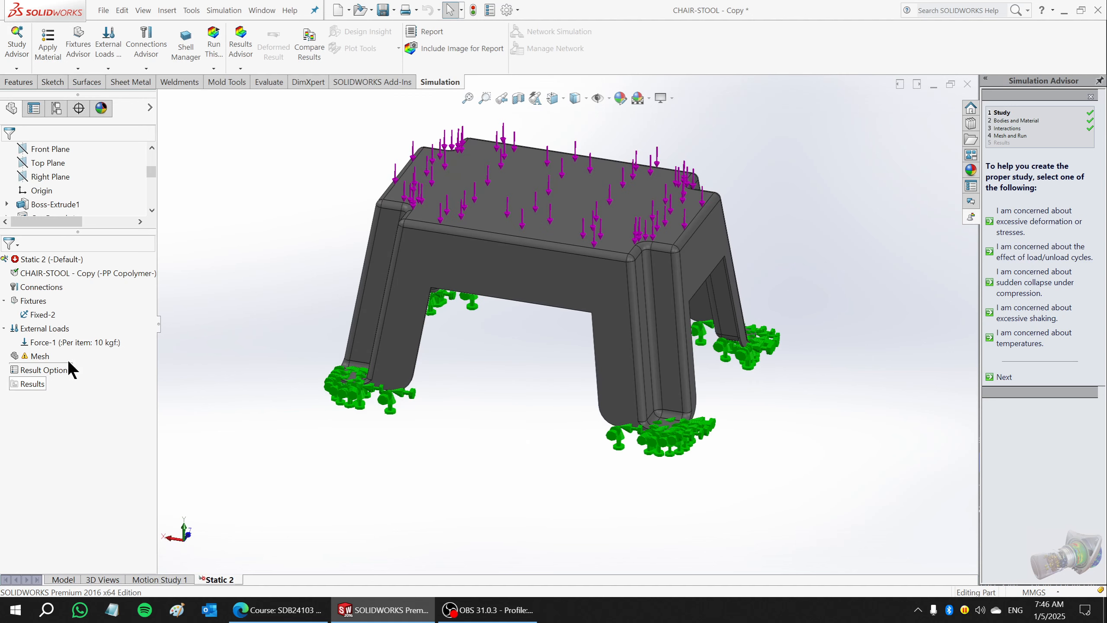
- Set the Force-1 load on the stool's seat face to 100 kgf per item
{"action": "left_click", "coordinate": [67, 341]}
{"action": "right_click", "coordinate": [69, 341]}
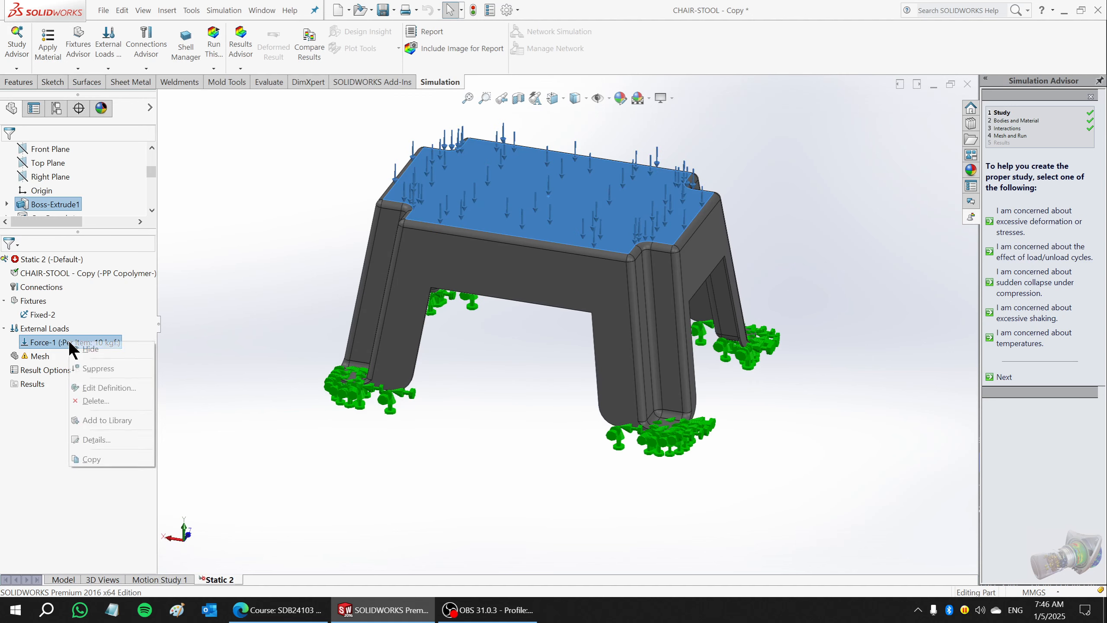
{"action": "key", "text": "Escape"}
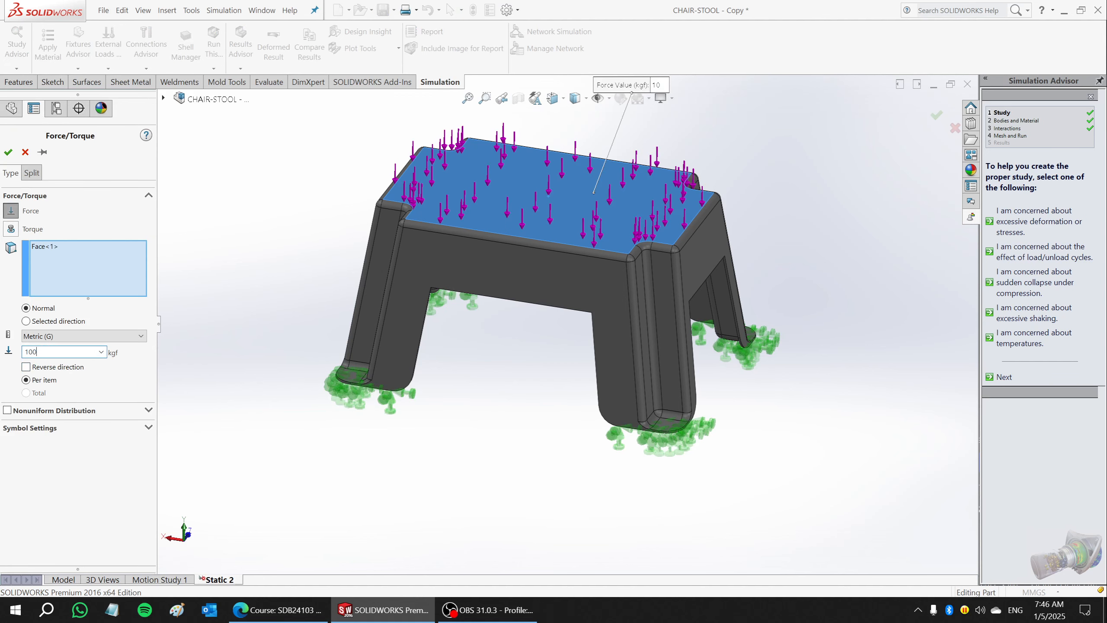
{"action": "left_click", "coordinate": [8, 152]}
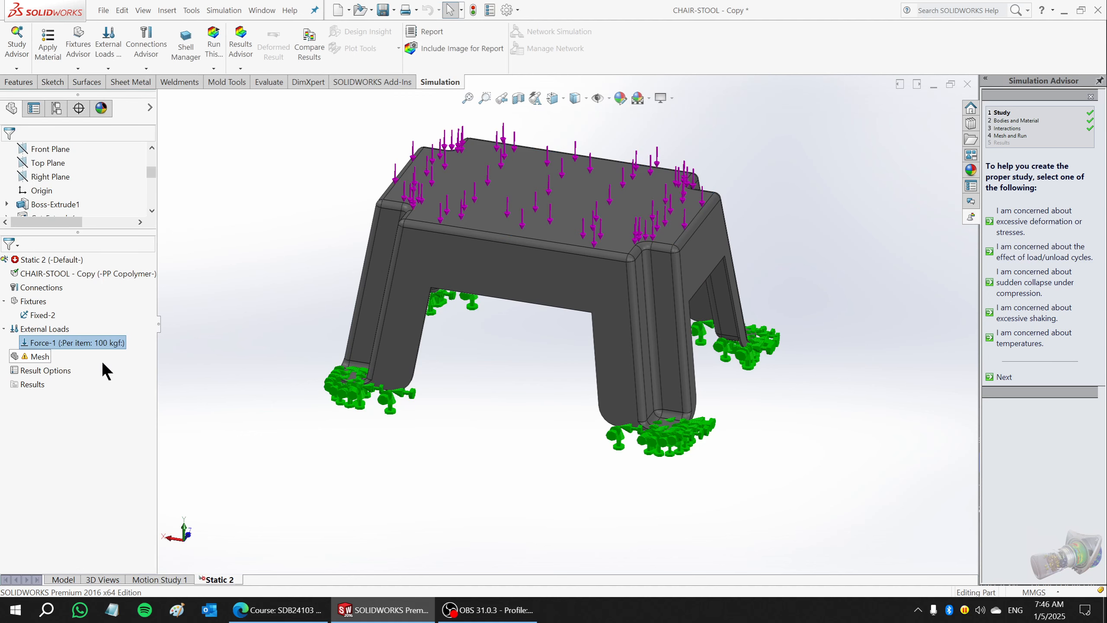
- Create the stool's mesh with the mesh density reset to its default
{"action": "right_click", "coordinate": [39, 357]}
{"action": "left_click", "coordinate": [76, 408]}
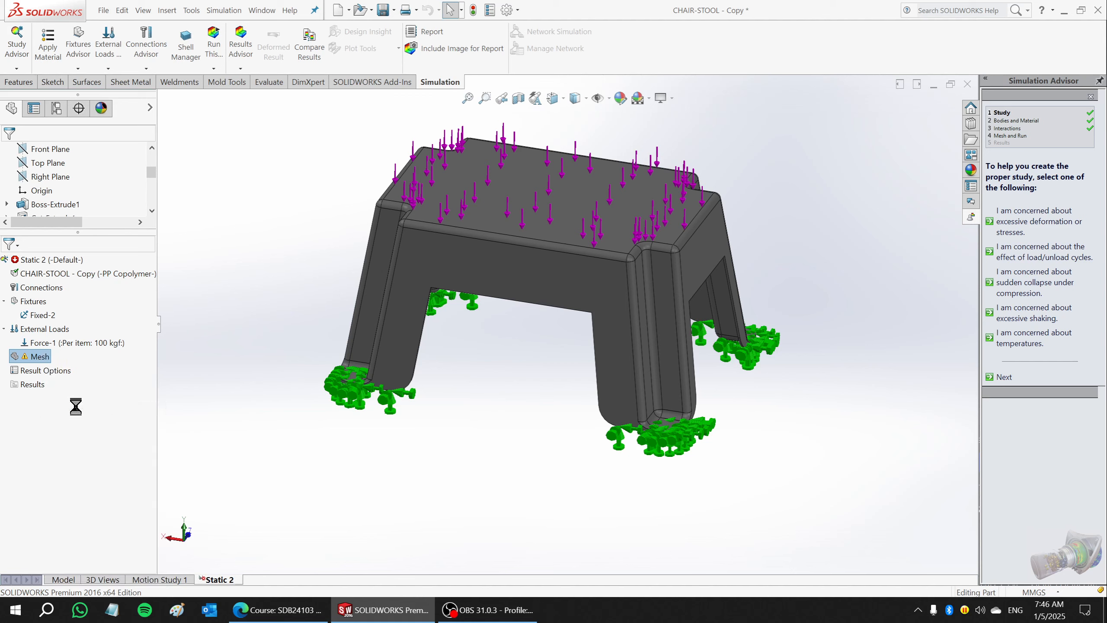
{"action": "left_click", "coordinate": [85, 222]}
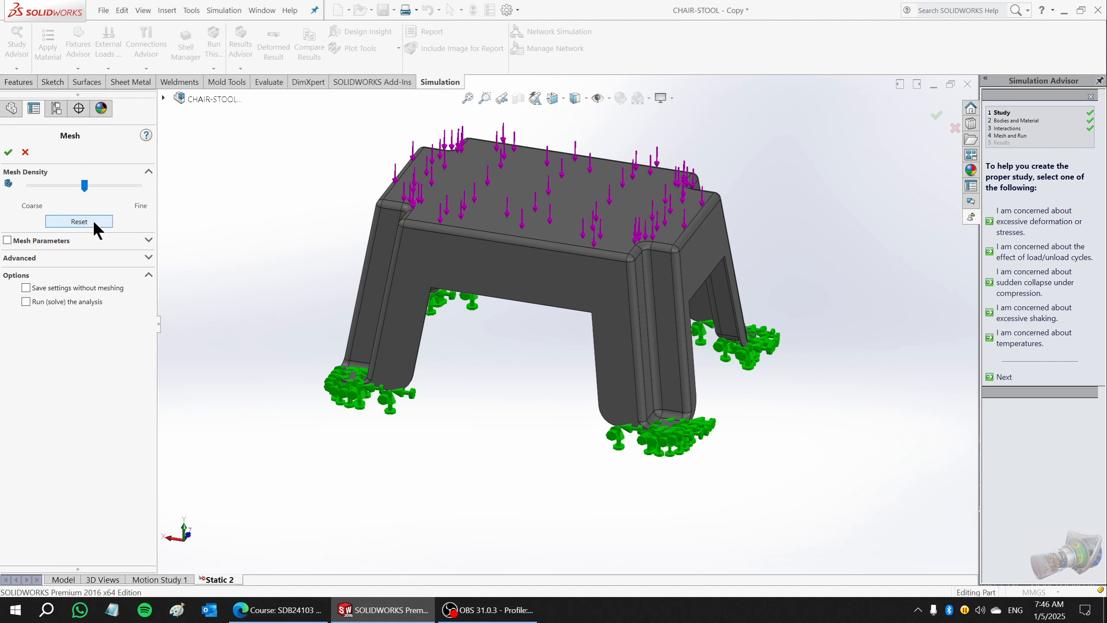
{"action": "left_click", "coordinate": [8, 152]}
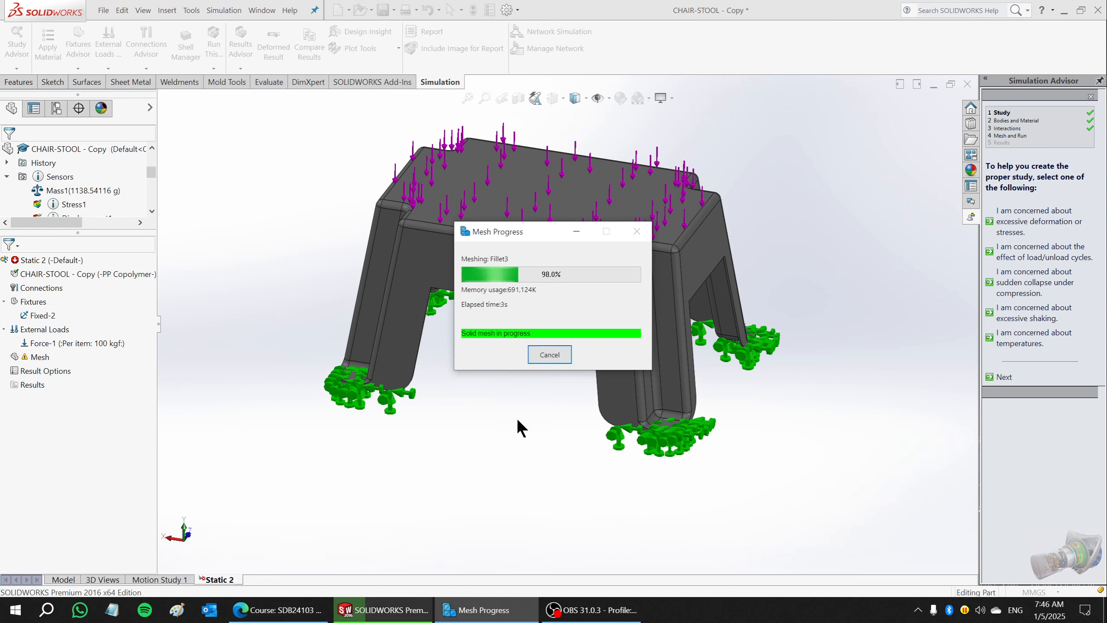
{"action": "middle_click_drag", "start_coordinate": [517, 417], "coordinate": [540, 387]}
- Examine the mesh details, especially the total nodes and total elements
{"action": "right_click", "coordinate": [31, 358]}
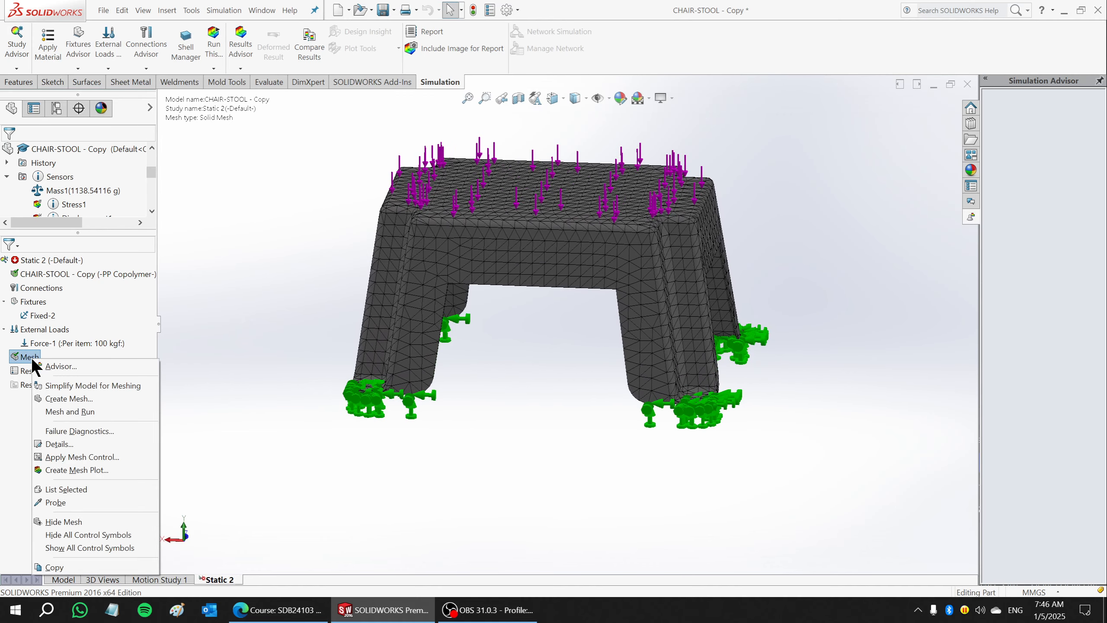
{"action": "left_click", "coordinate": [86, 437]}
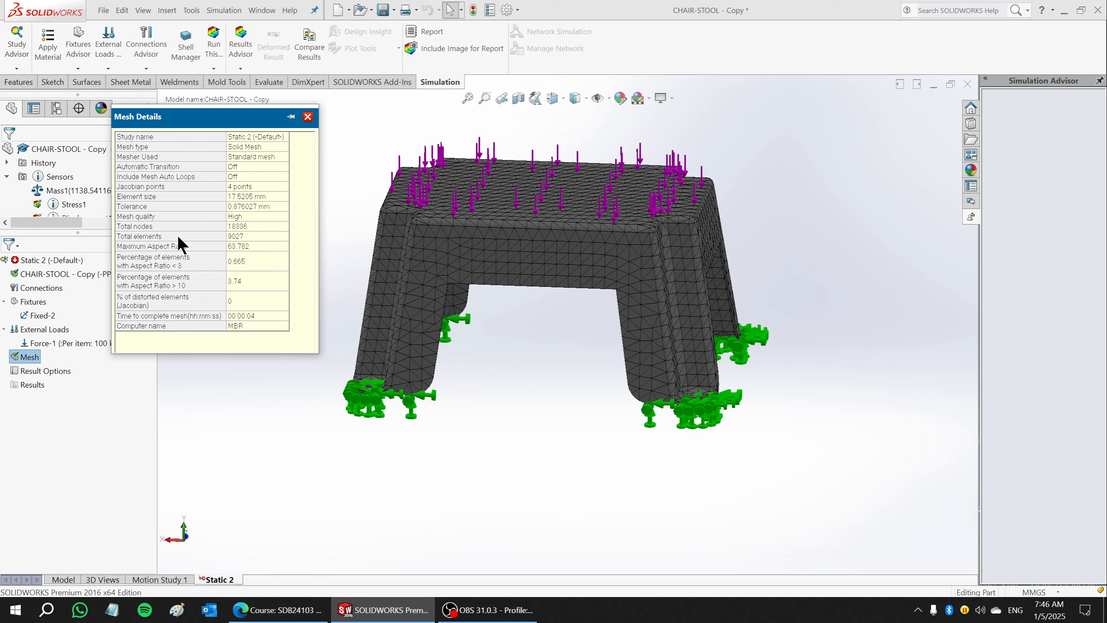
{"action": "left_click", "coordinate": [229, 226]}
{"action": "left_click", "coordinate": [238, 237]}
{"action": "left_click", "coordinate": [308, 116]}
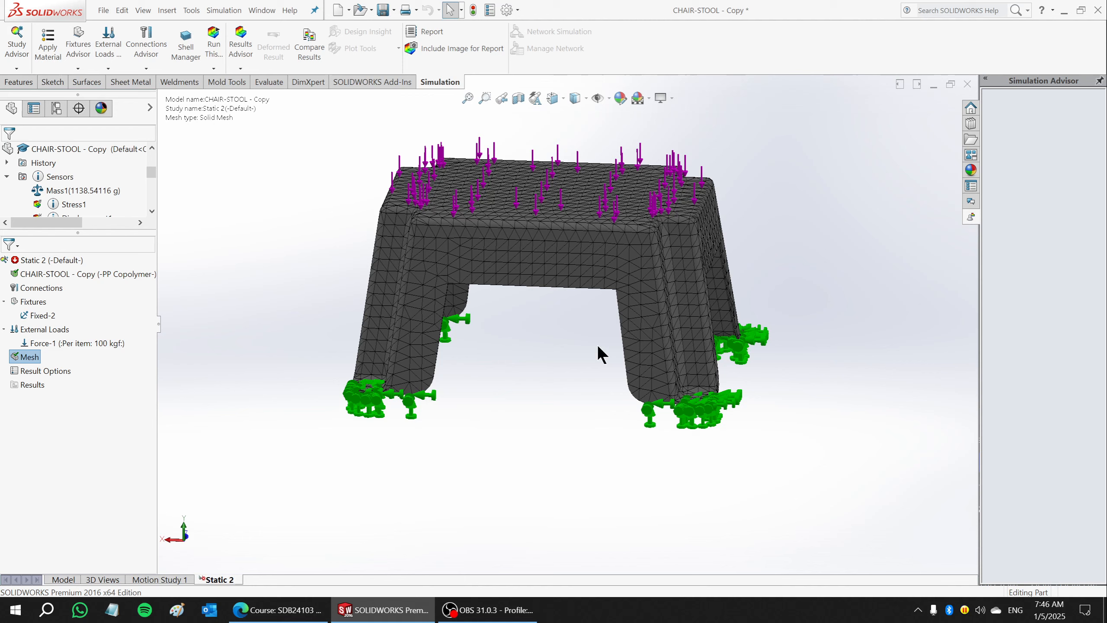
- Run the Static 2 study and show the Stress1 von Mises plot
{"action": "middle_click_drag", "start_coordinate": [596, 344], "coordinate": [607, 275]}
{"action": "scroll", "coordinate": [616, 198], "scroll_direction": "down", "scroll_amount": 2}
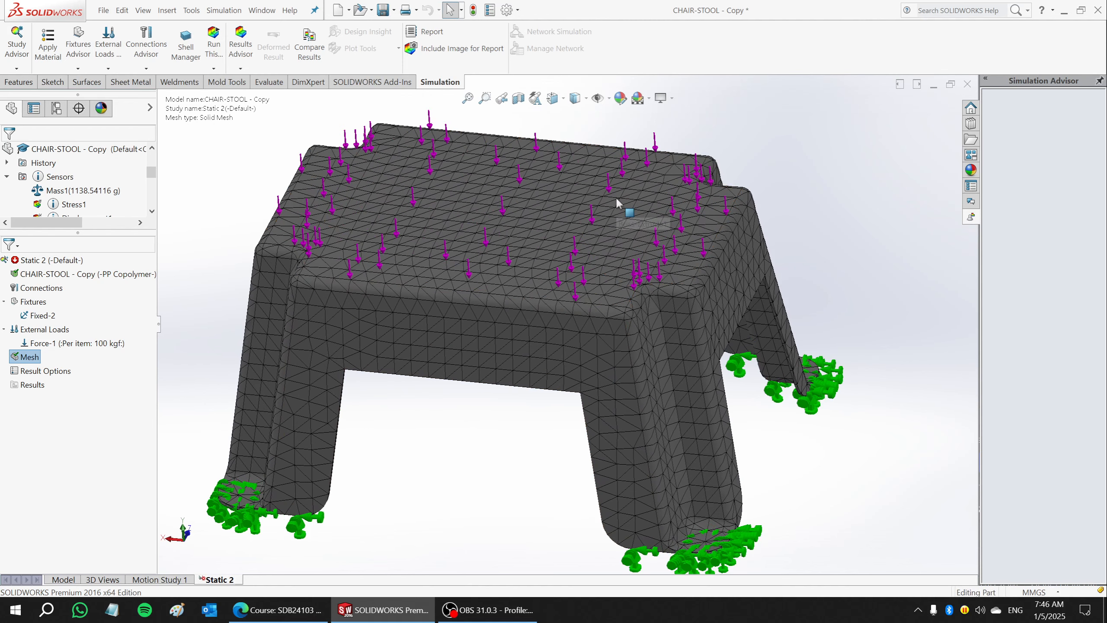
{"action": "left_click", "coordinate": [215, 41]}
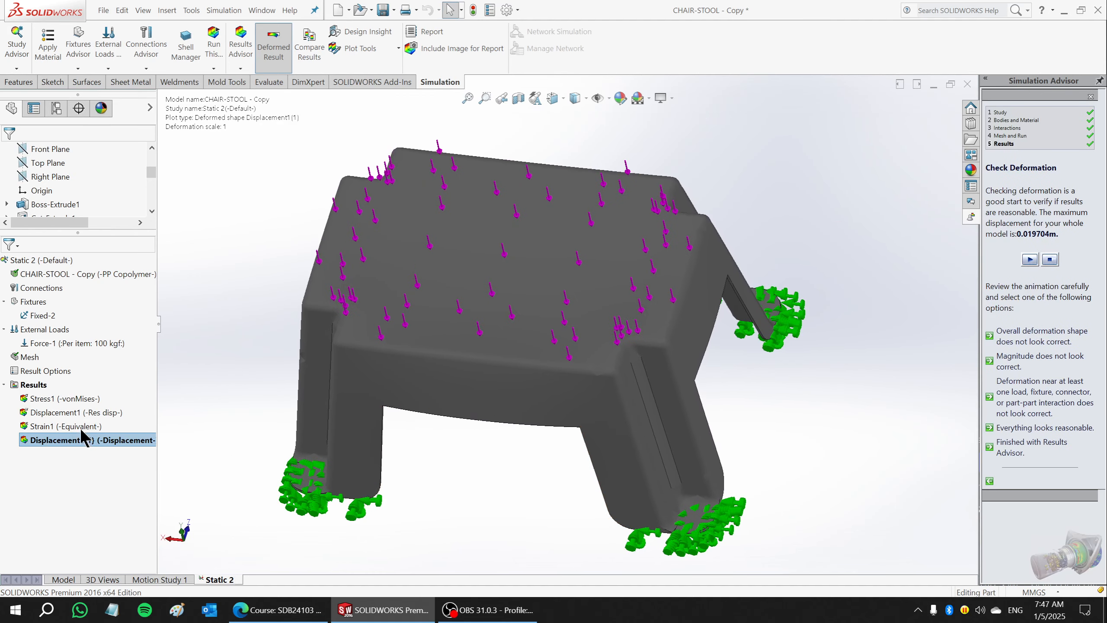
{"action": "right_click", "coordinate": [65, 399]}
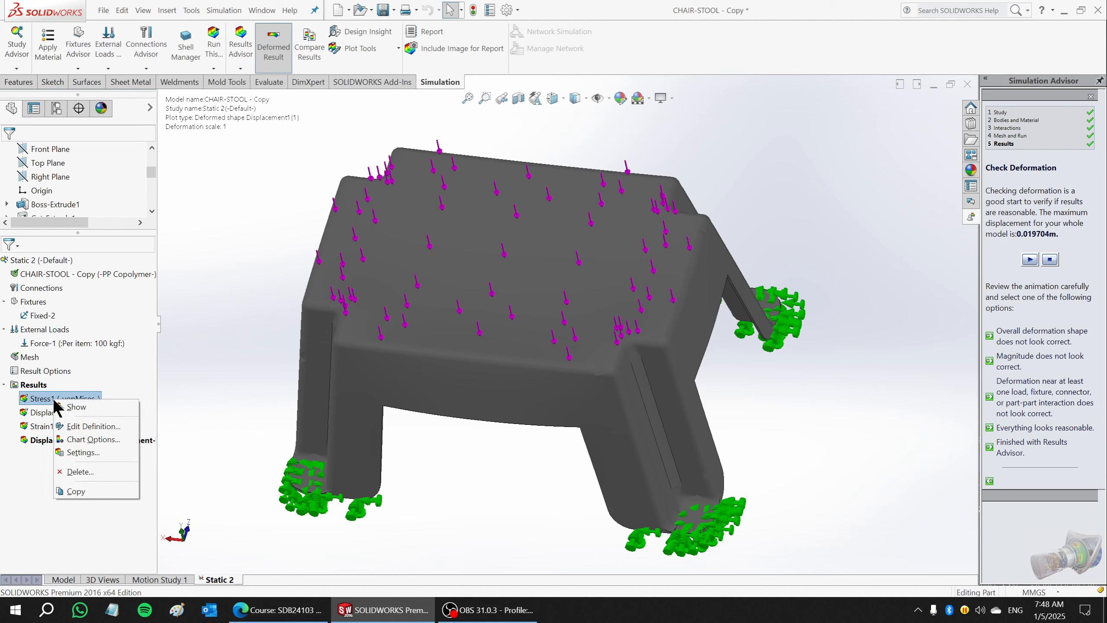
{"action": "left_click", "coordinate": [79, 407]}
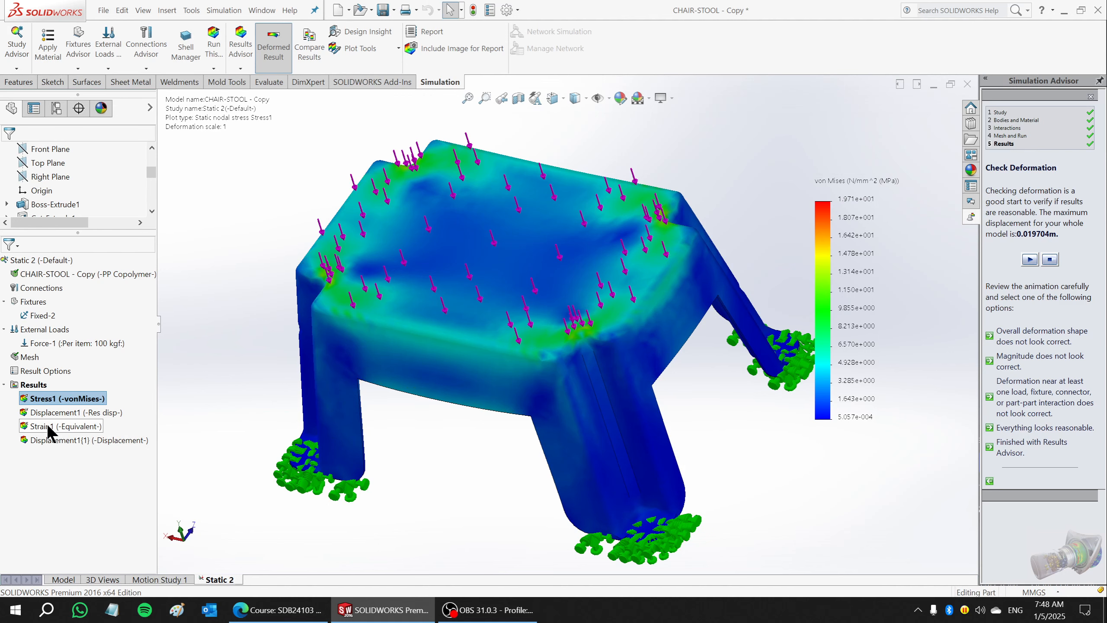
- Edit the von Mises stress plot with N/mm^2 (MPa) as its unit and show its maximum annotation
{"action": "right_click", "coordinate": [58, 405]}
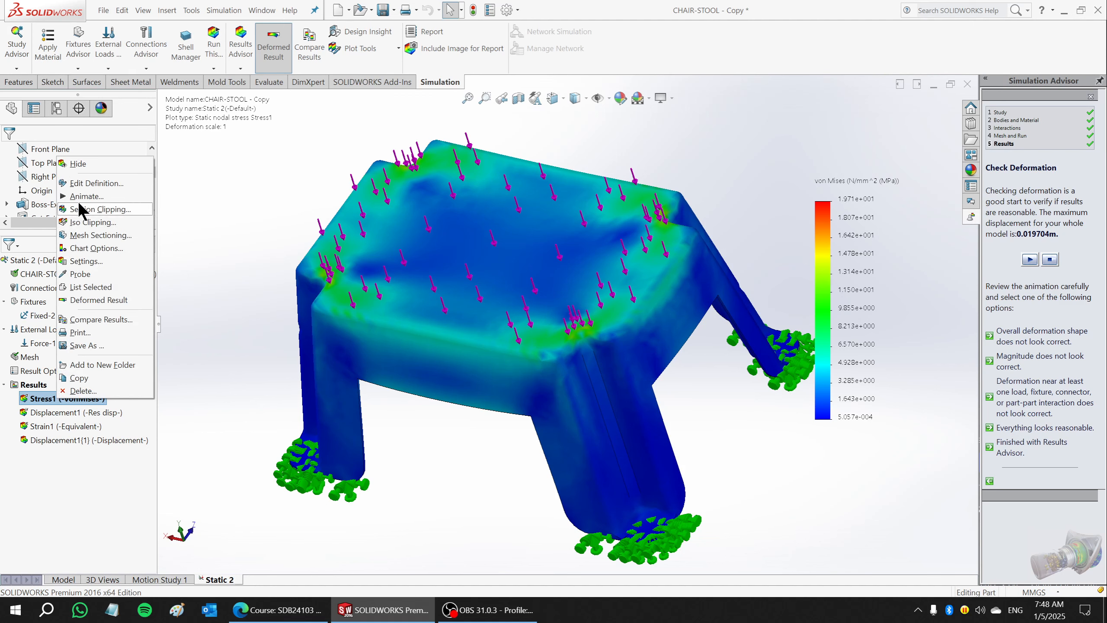
{"action": "left_click", "coordinate": [318, 204]}
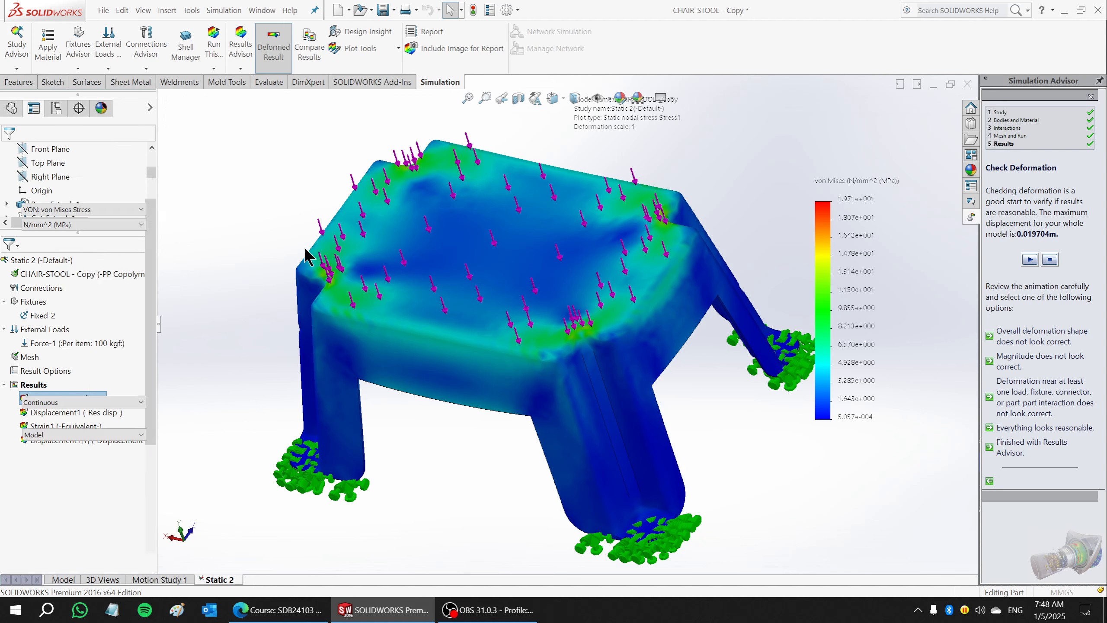
{"action": "left_click", "coordinate": [89, 222]}
{"action": "left_click", "coordinate": [70, 263]}
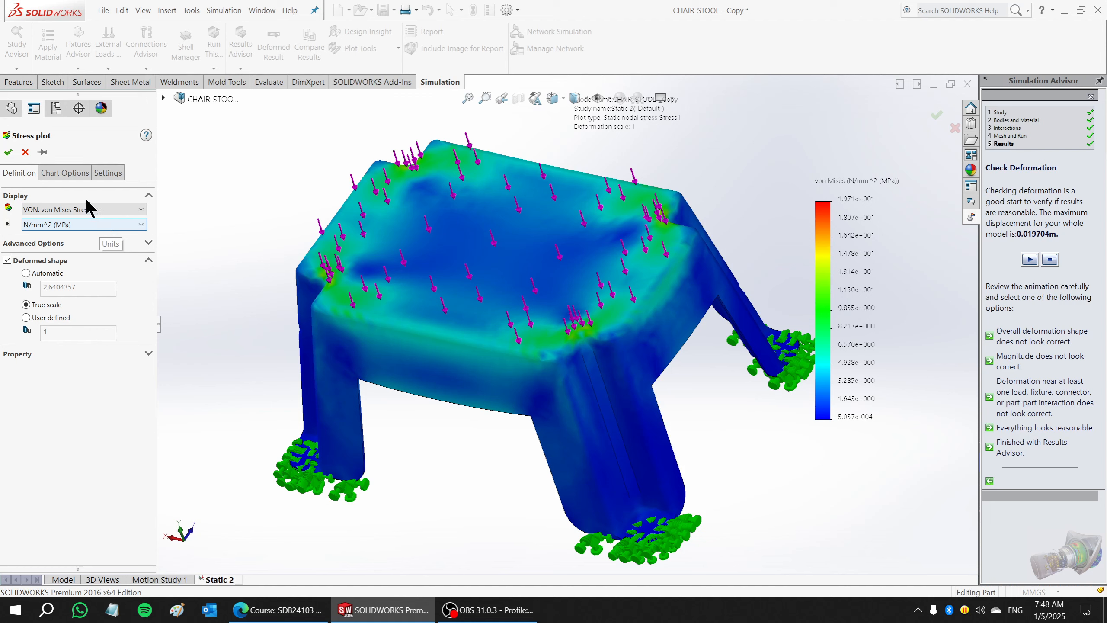
{"action": "left_click", "coordinate": [63, 179]}
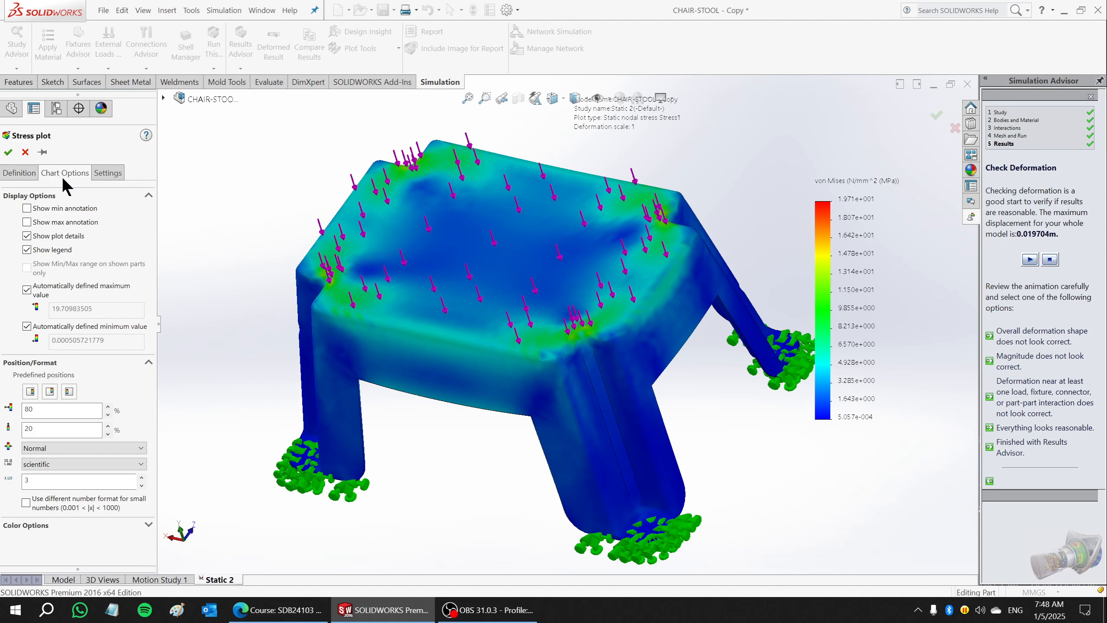
{"action": "left_click", "coordinate": [26, 222]}
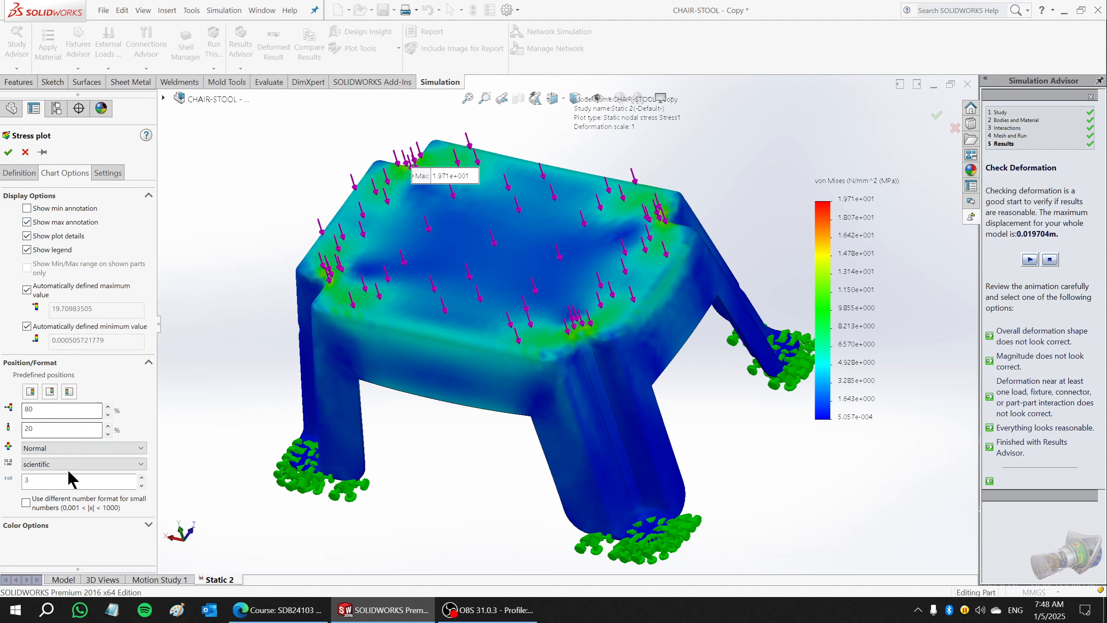
- Set the stress plot's number format to general and move the maximum label clear of the stool's seat
{"action": "left_click", "coordinate": [54, 464]}
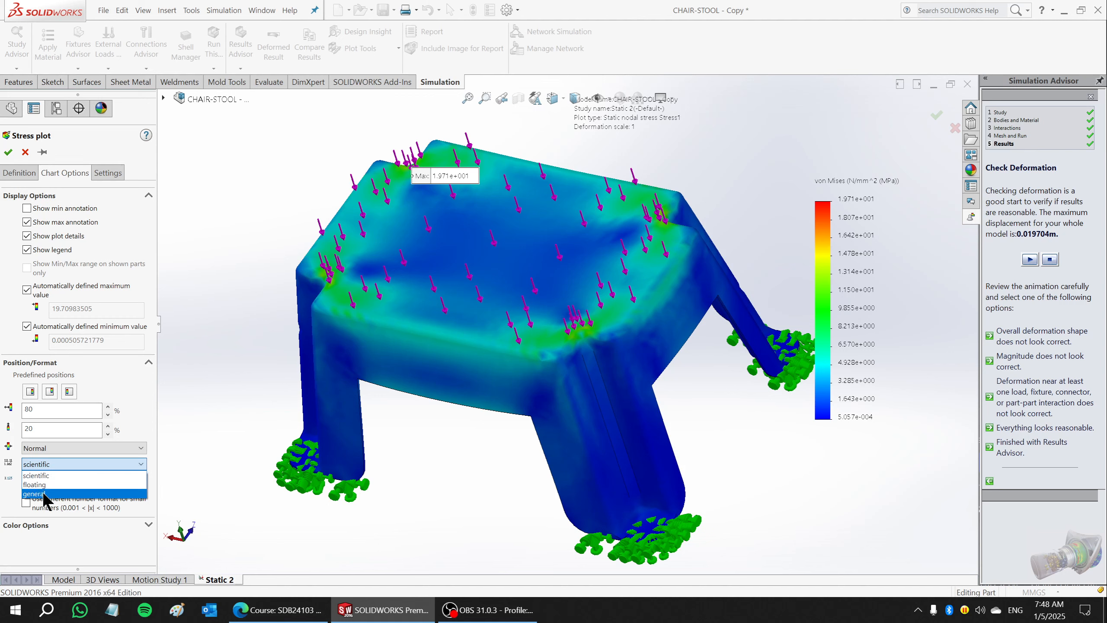
{"action": "left_click", "coordinate": [44, 494]}
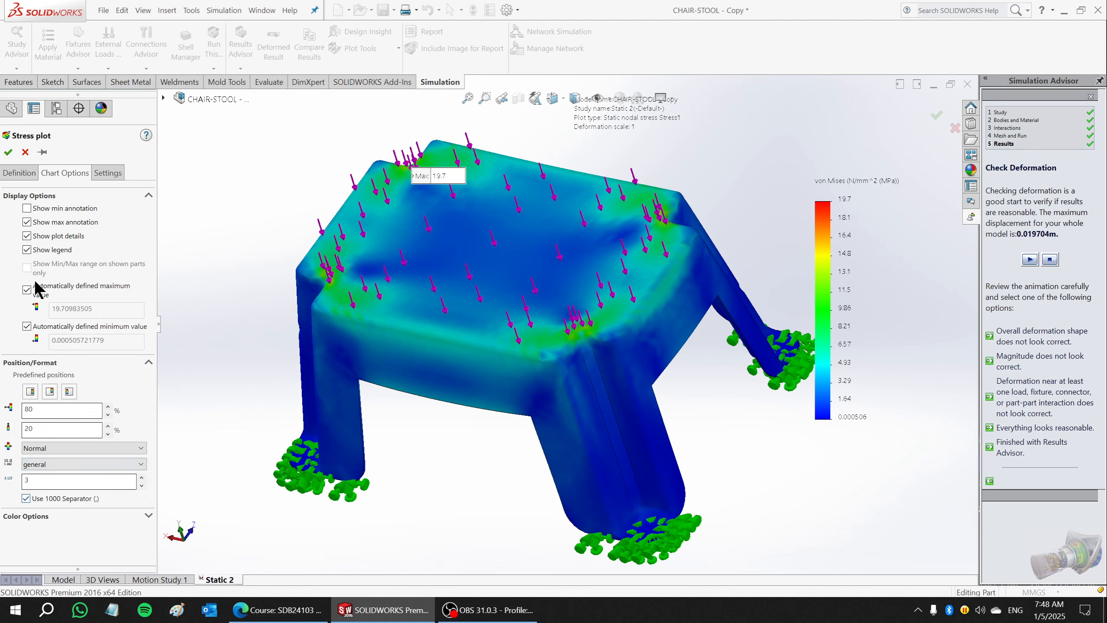
{"action": "left_click", "coordinate": [7, 154]}
{"action": "middle_click_drag", "start_coordinate": [512, 422], "coordinate": [440, 183]}
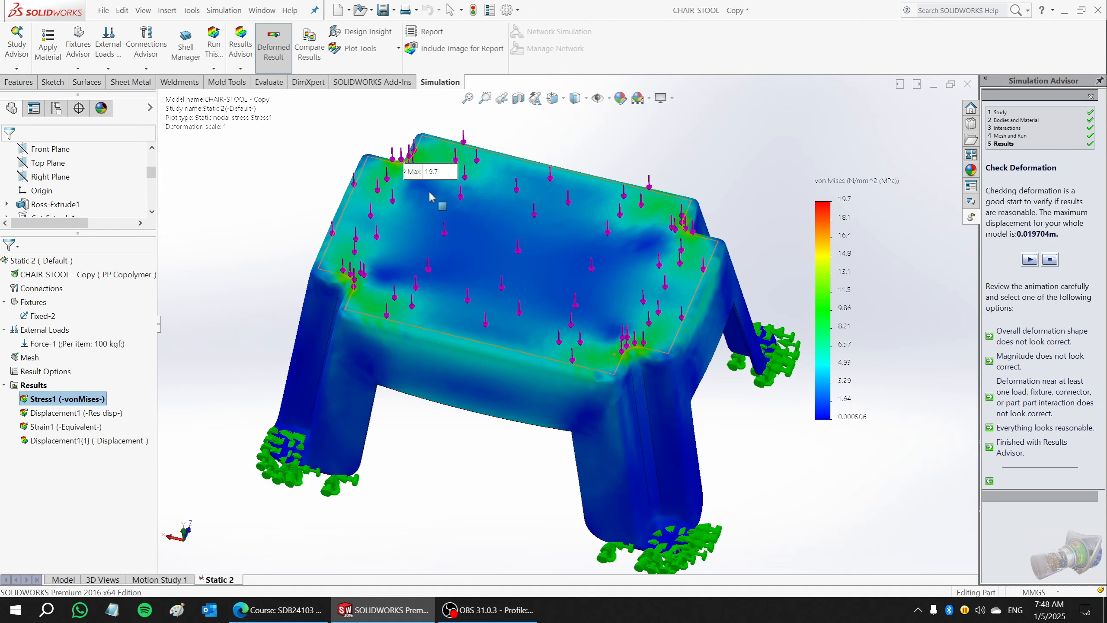
{"action": "left_click_drag", "start_coordinate": [438, 170], "coordinate": [593, 144]}
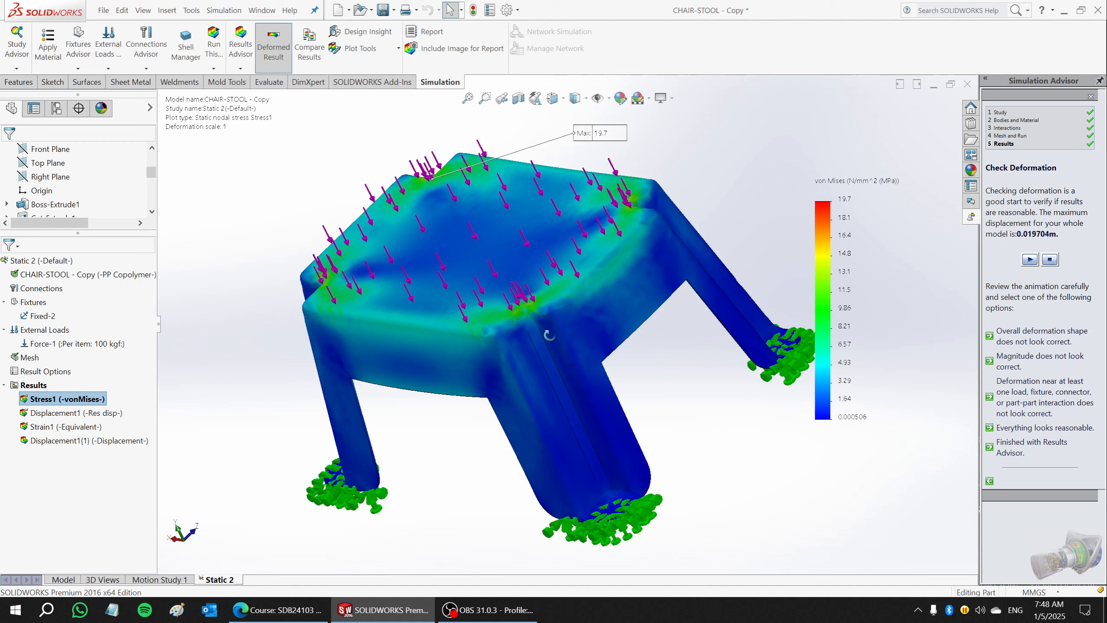
- View the plain stool model, return to the Static 2 study and show the Stress1 von Mises plot again
{"action": "middle_click_drag", "start_coordinate": [590, 375], "coordinate": [541, 201]}
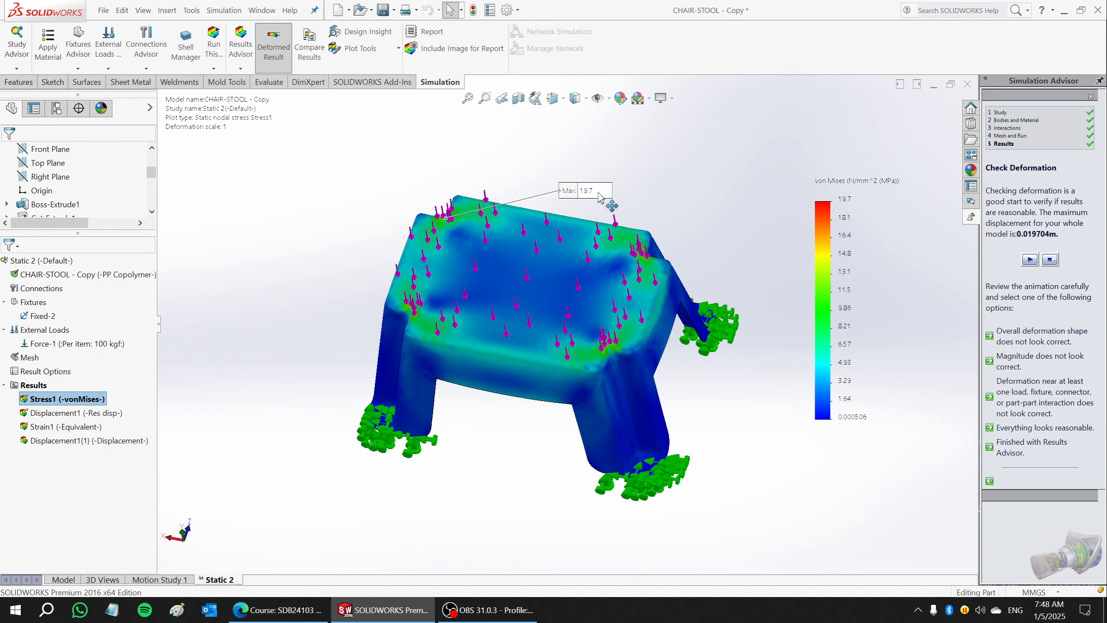
{"action": "left_click", "coordinate": [61, 579]}
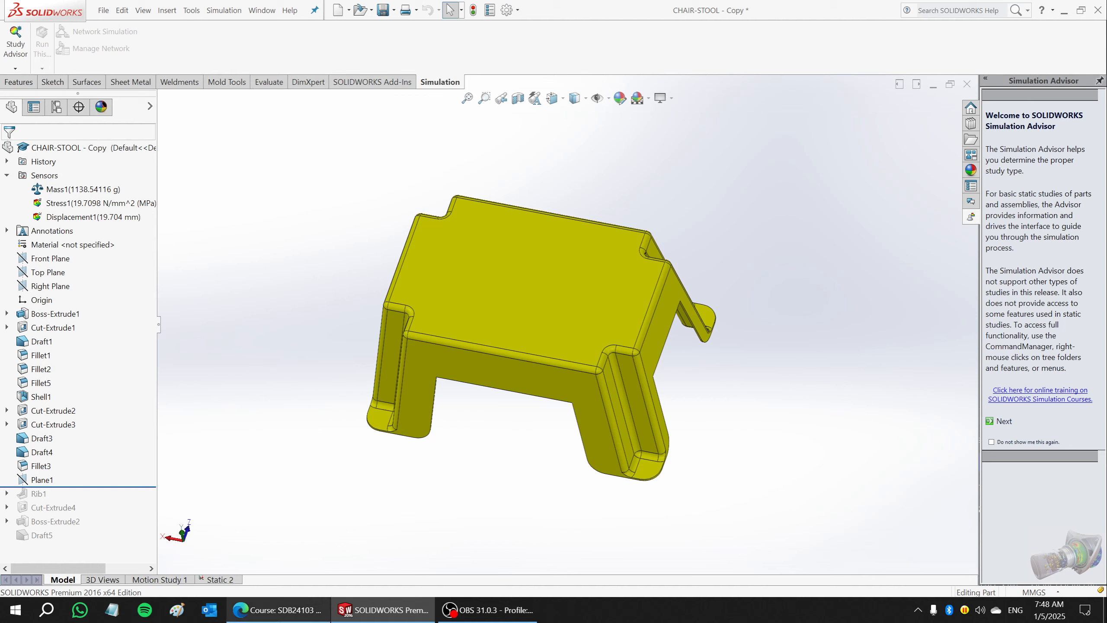
{"action": "left_click", "coordinate": [217, 579]}
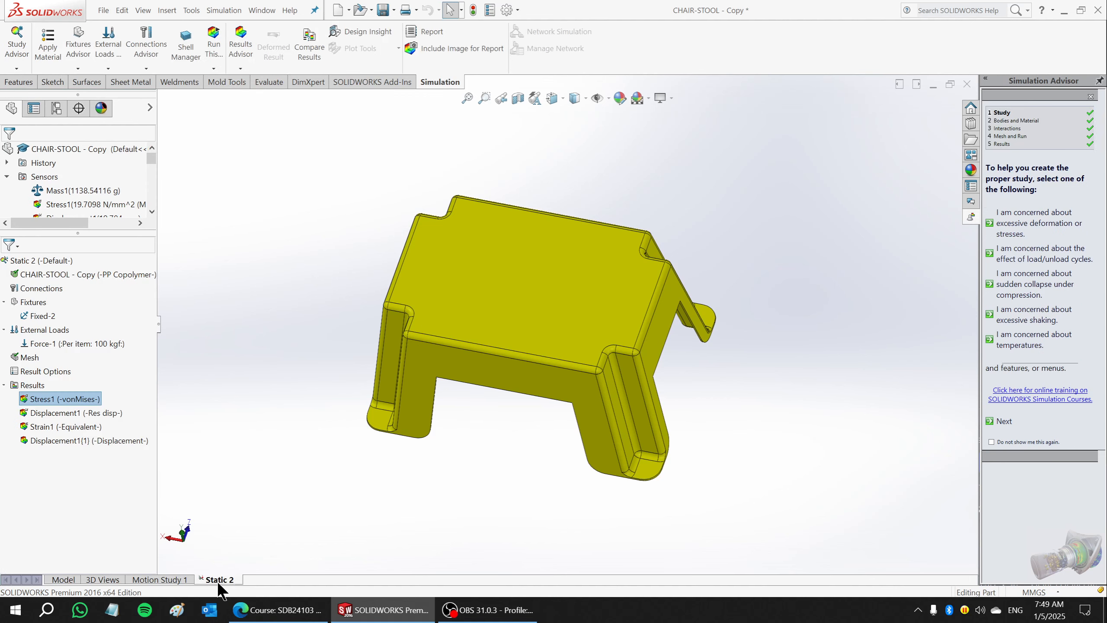
{"action": "right_click", "coordinate": [55, 399]}
{"action": "left_click", "coordinate": [70, 409]}
- Edit the stress plot's settings to use discrete fringes and mesh boundaries
{"action": "middle_click_drag", "start_coordinate": [587, 329], "coordinate": [371, 305]}
{"action": "right_click", "coordinate": [72, 397]}
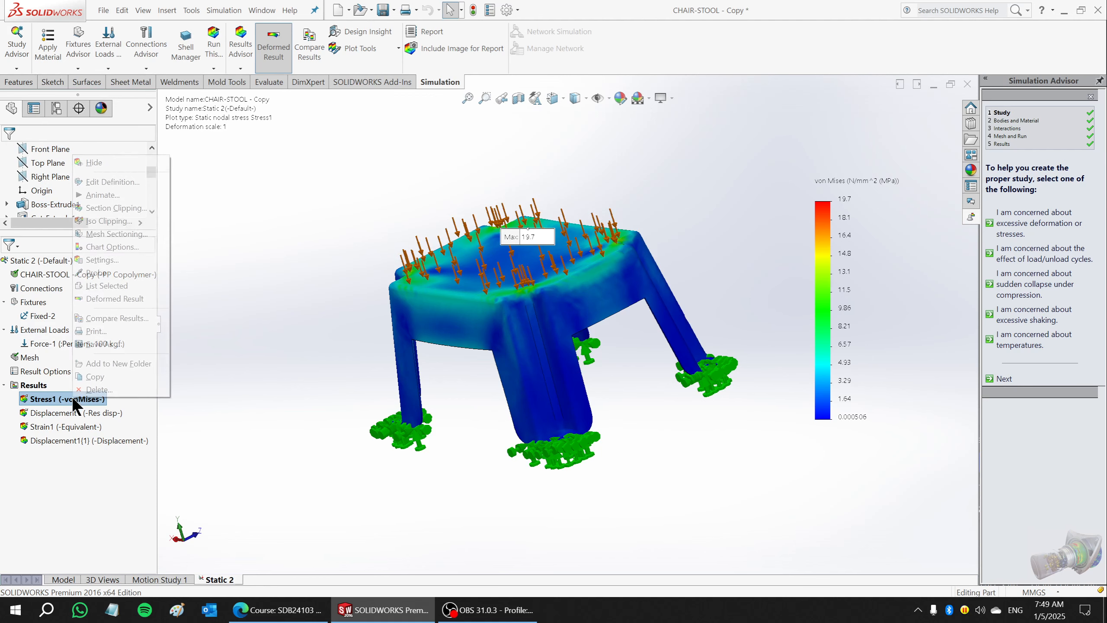
{"action": "left_click", "coordinate": [105, 183]}
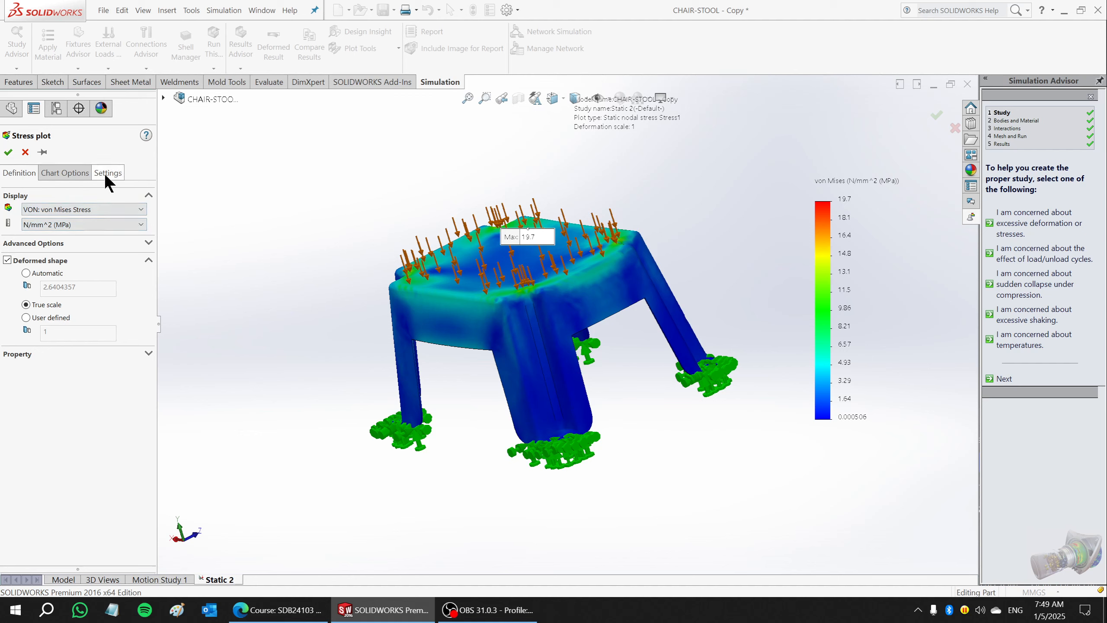
{"action": "left_click", "coordinate": [105, 173]}
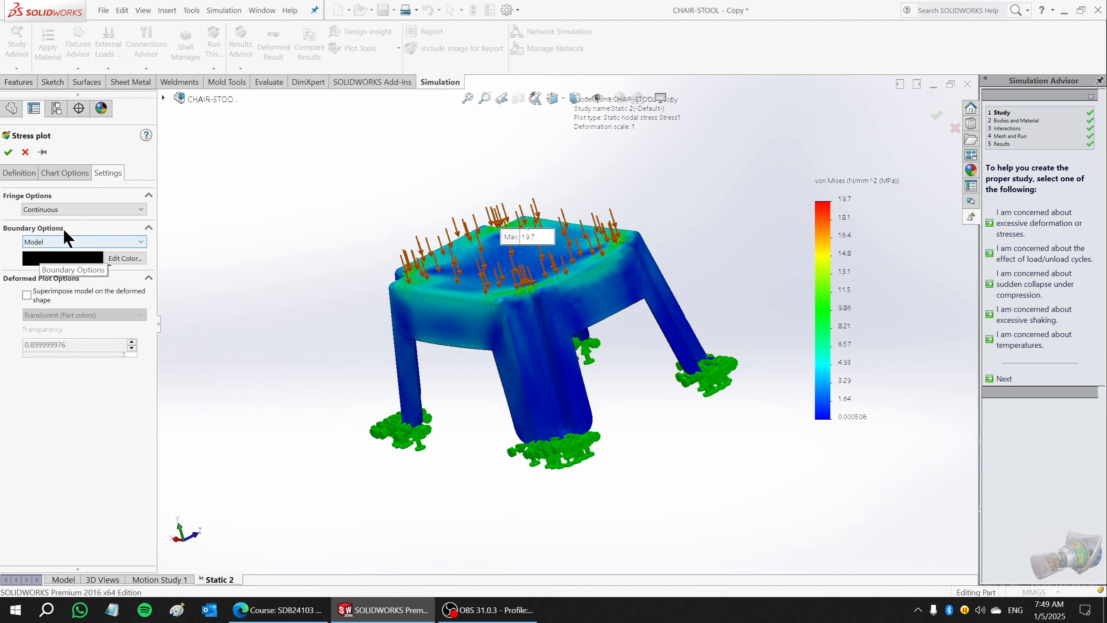
{"action": "left_click", "coordinate": [54, 242]}
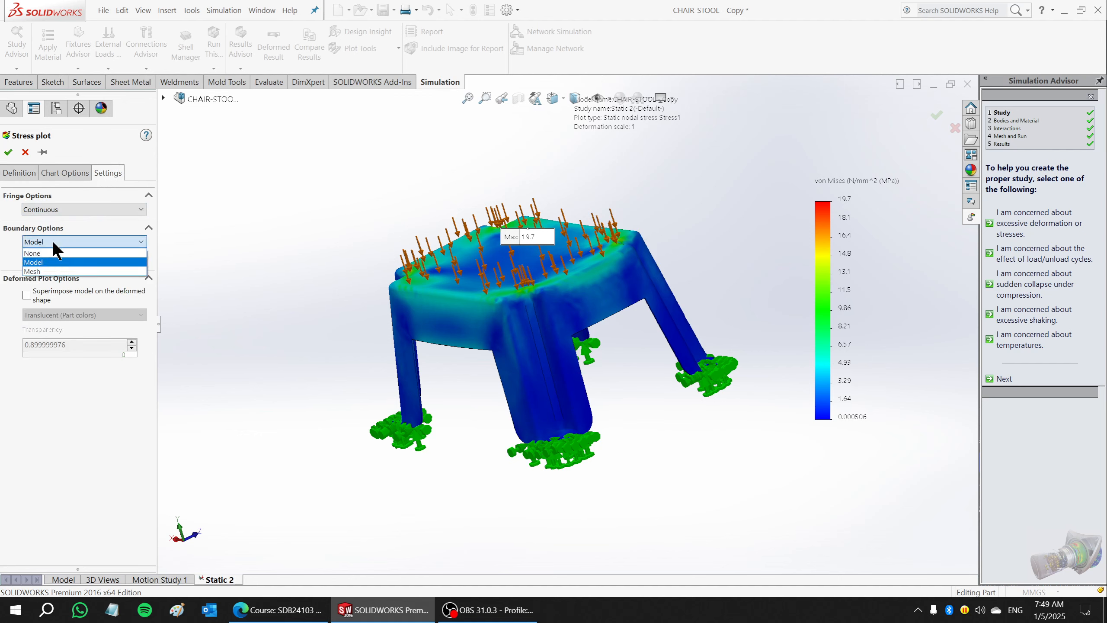
{"action": "left_click", "coordinate": [35, 269]}
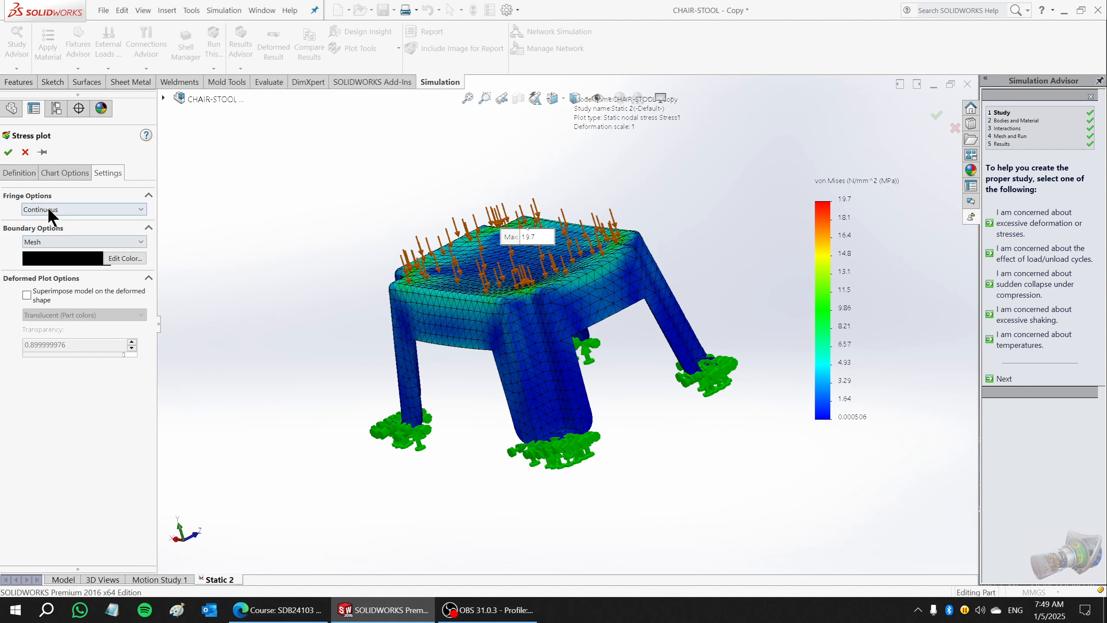
{"action": "left_click", "coordinate": [47, 208]}
{"action": "left_click", "coordinate": [45, 241]}
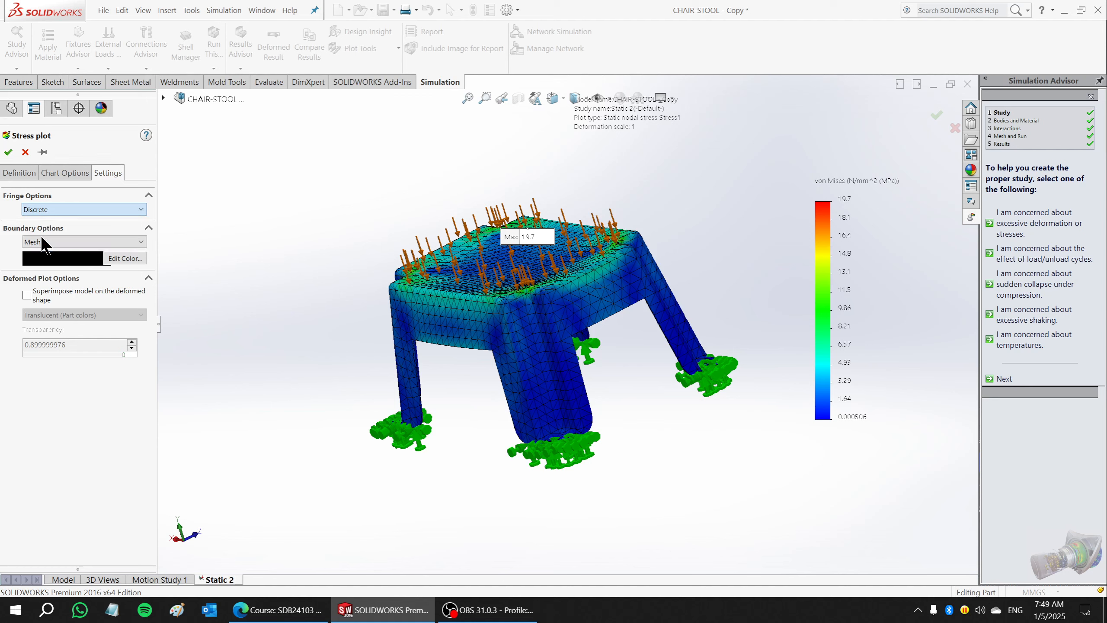
{"action": "left_click", "coordinate": [8, 152]}
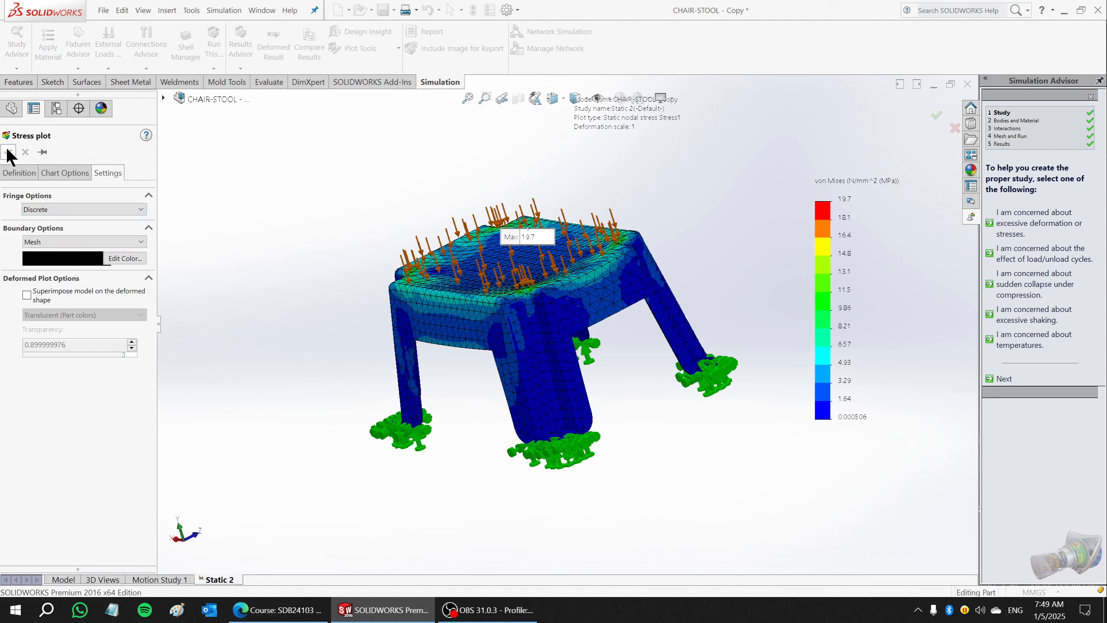
- Examine the stress distribution over the stool, especially around the maximum stress at the inner leg corners beneath the seat
{"action": "middle_click_drag", "start_coordinate": [619, 292], "coordinate": [556, 307]}
{"action": "scroll", "coordinate": [556, 307], "scroll_direction": "down", "scroll_amount": 2}
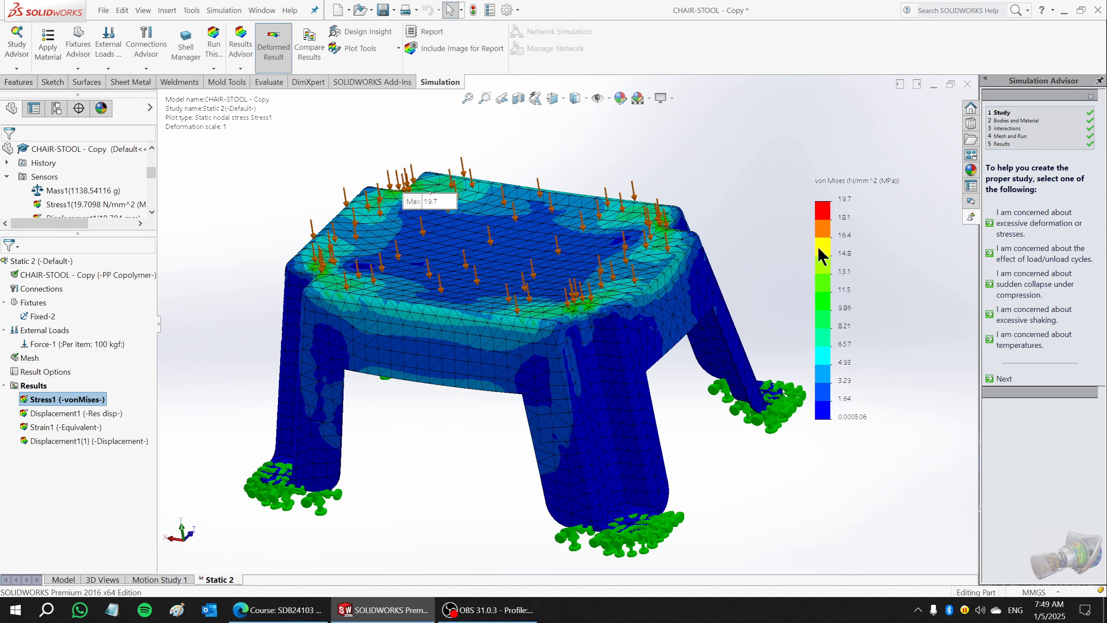
{"action": "middle_click_drag", "start_coordinate": [498, 269], "coordinate": [526, 167]}
{"action": "scroll", "coordinate": [412, 206], "scroll_direction": "down", "scroll_amount": 5}
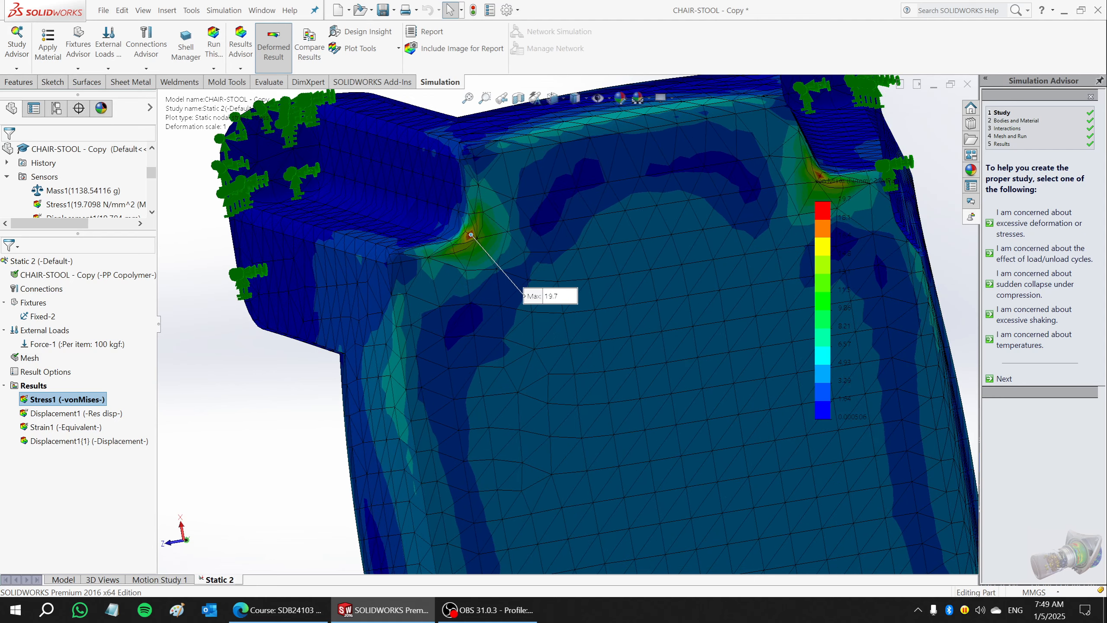
{"action": "key", "text": "f"}
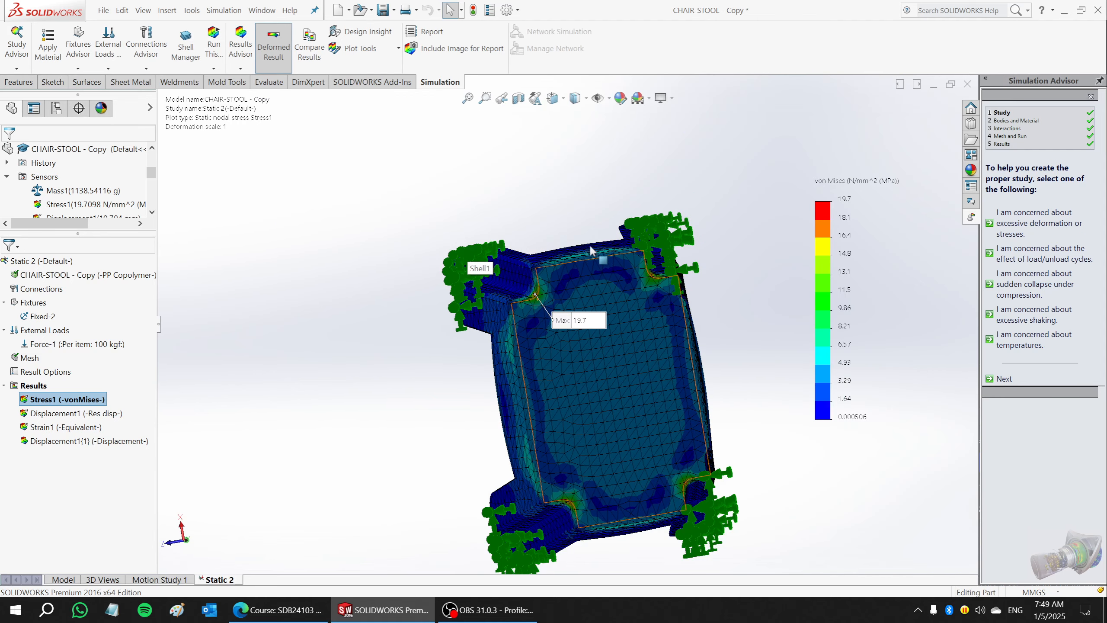
{"action": "middle_click_drag", "start_coordinate": [435, 270], "coordinate": [649, 471]}
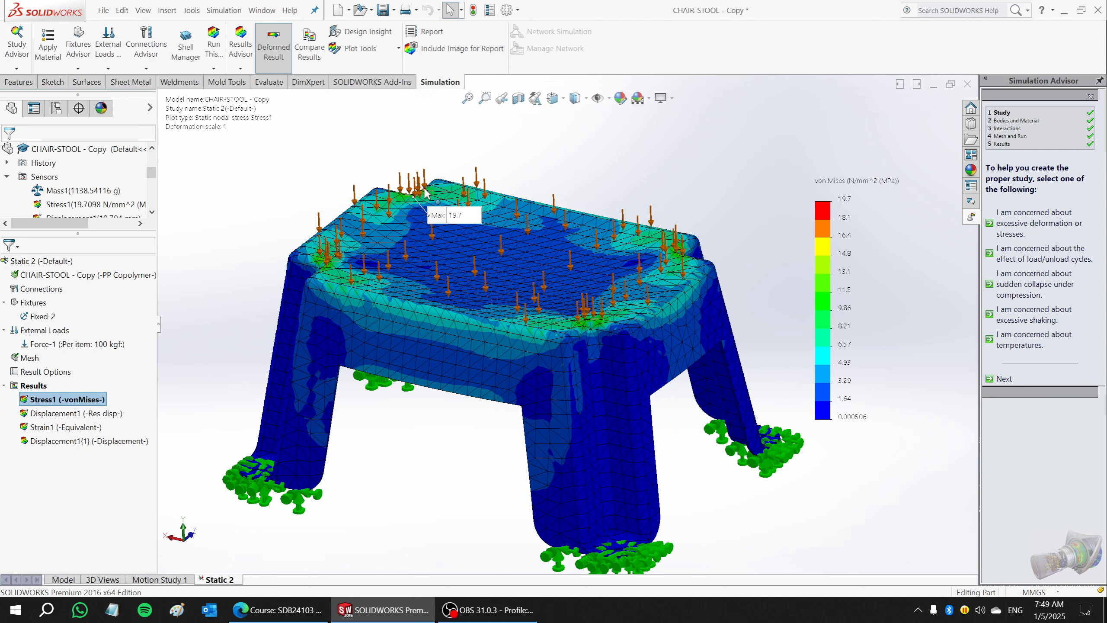
- Examine the stool's most loaded regions with Design Insight at several load levels, cancel it and show the Stress1 plot again
{"action": "left_click", "coordinate": [362, 31]}
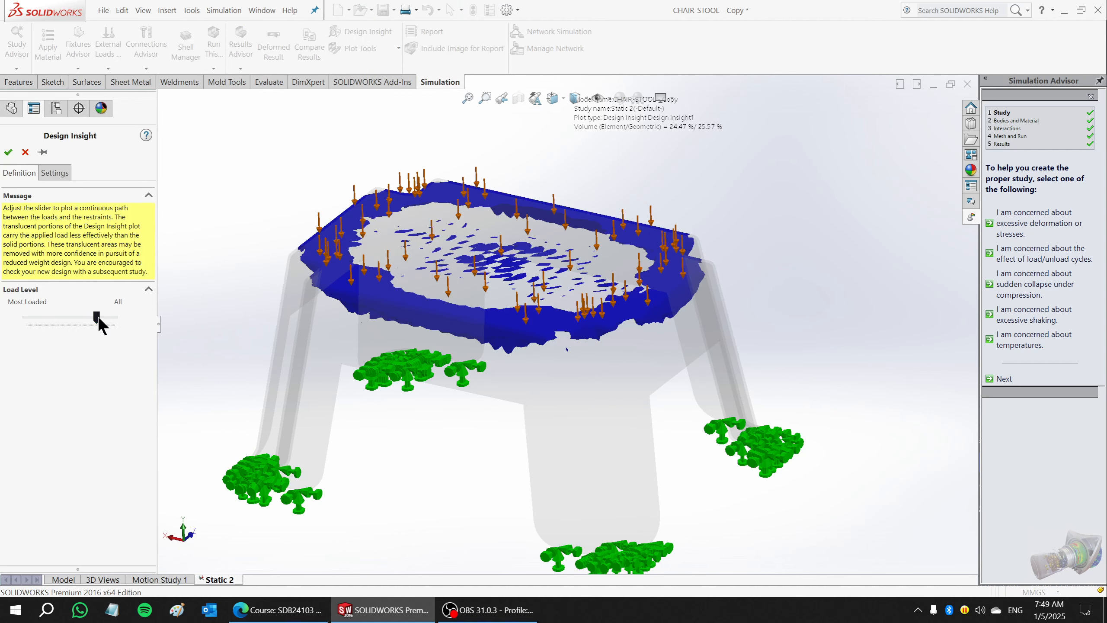
{"action": "left_click_drag", "start_coordinate": [86, 322], "coordinate": [28, 326]}
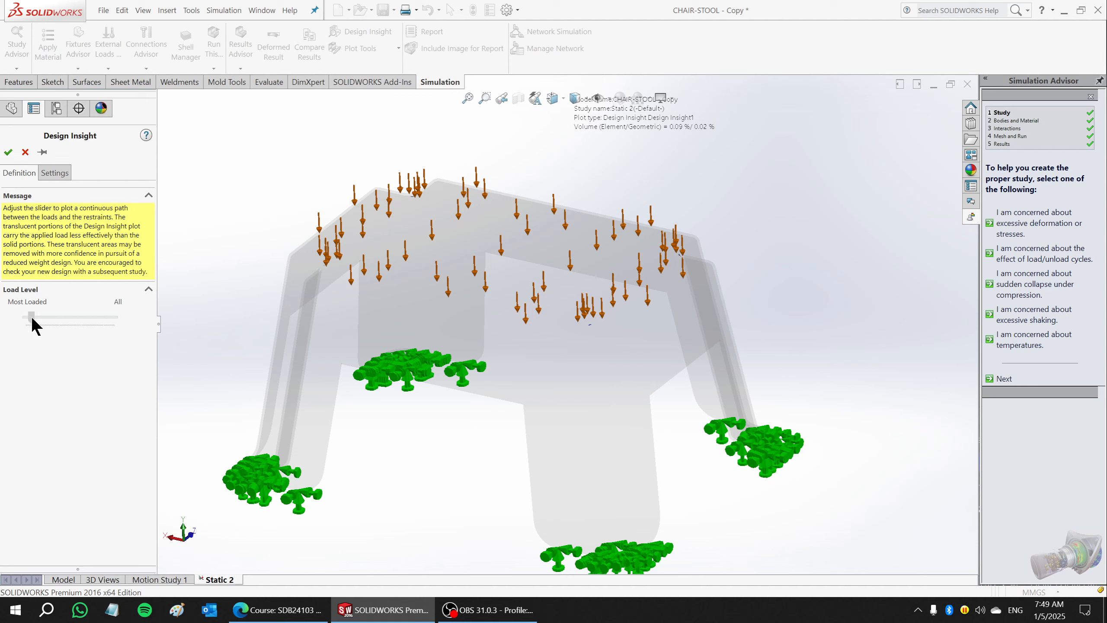
{"action": "left_click_drag", "start_coordinate": [32, 318], "coordinate": [69, 319]}
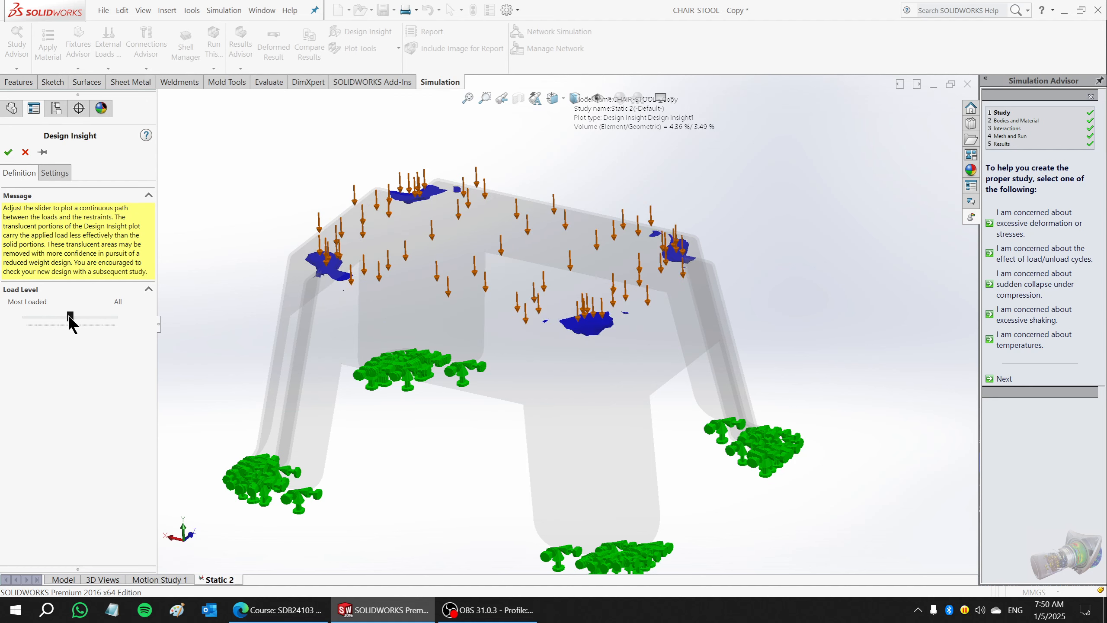
{"action": "middle_click_drag", "start_coordinate": [497, 245], "coordinate": [495, 243]}
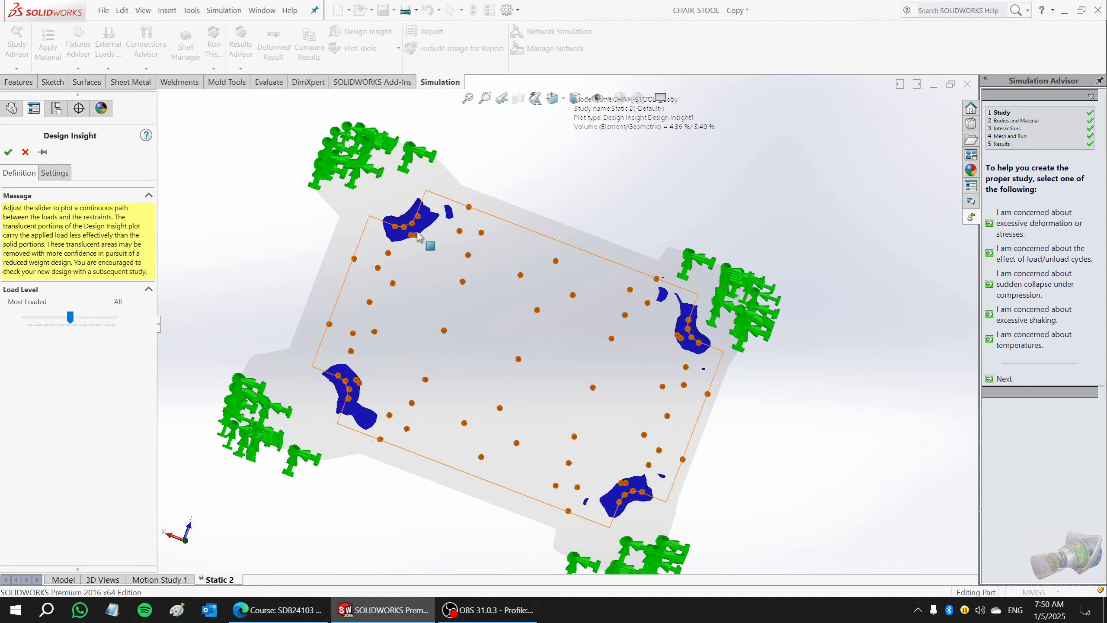
{"action": "middle_click_drag", "start_coordinate": [454, 321], "coordinate": [438, 288]}
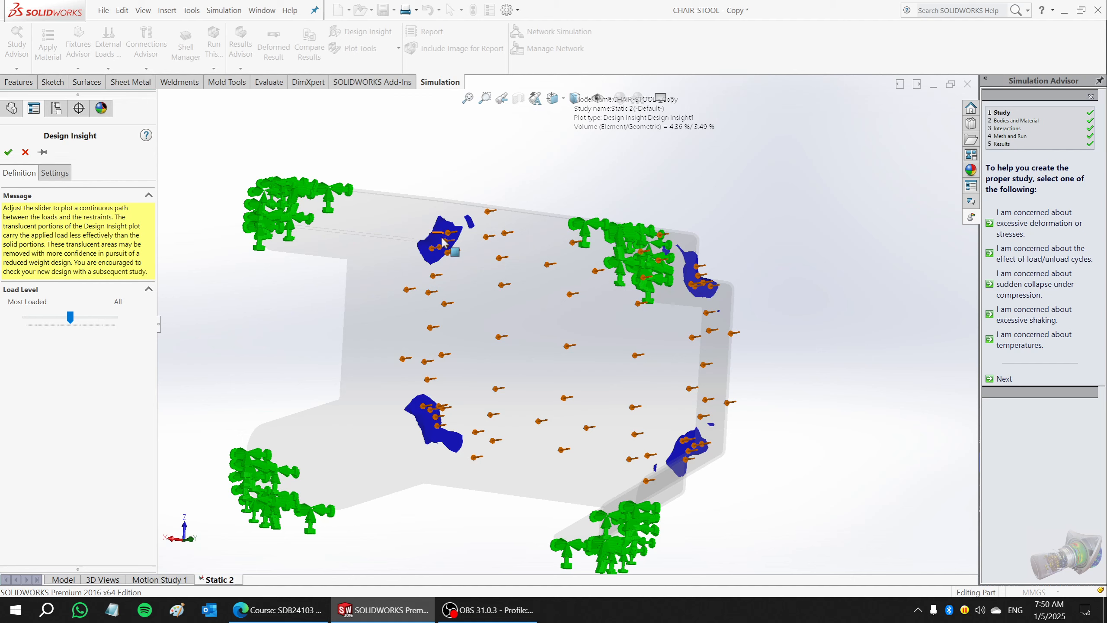
{"action": "middle_click_drag", "start_coordinate": [443, 243], "coordinate": [43, 268]}
{"action": "mouse_move", "coordinate": [73, 319]}
{"action": "left_mouse_down"}
{"action": "mouse_move", "coordinate": [110, 330]}
{"action": "mouse_move", "coordinate": [87, 325]}
{"action": "left_mouse_up"}
{"action": "left_click", "coordinate": [25, 152]}
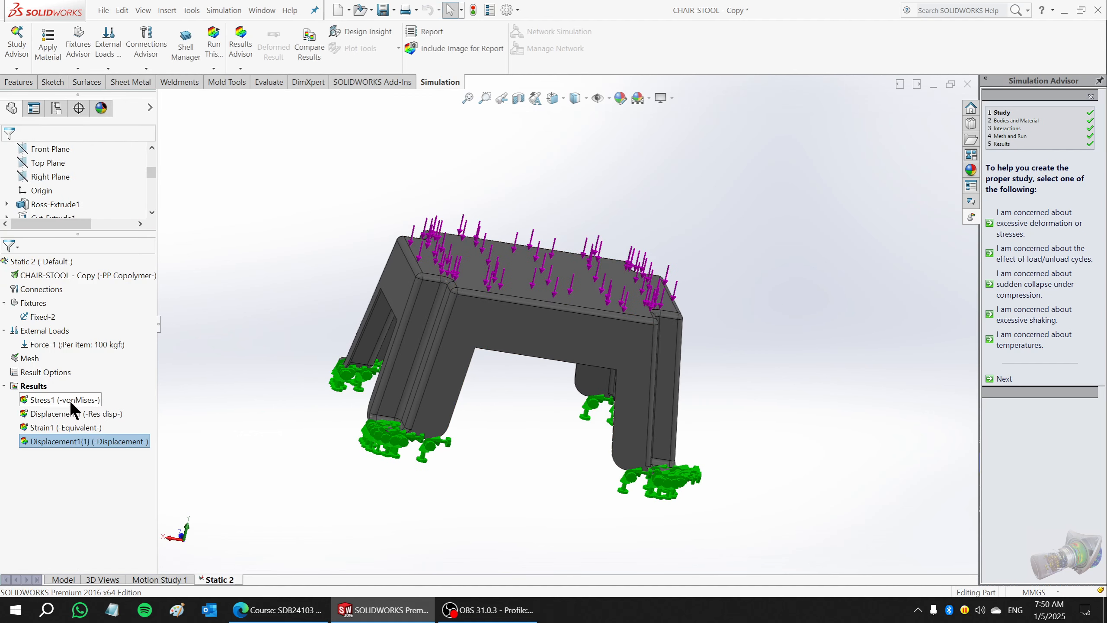
{"action": "right_click", "coordinate": [69, 399]}
{"action": "left_click", "coordinate": [82, 405]}
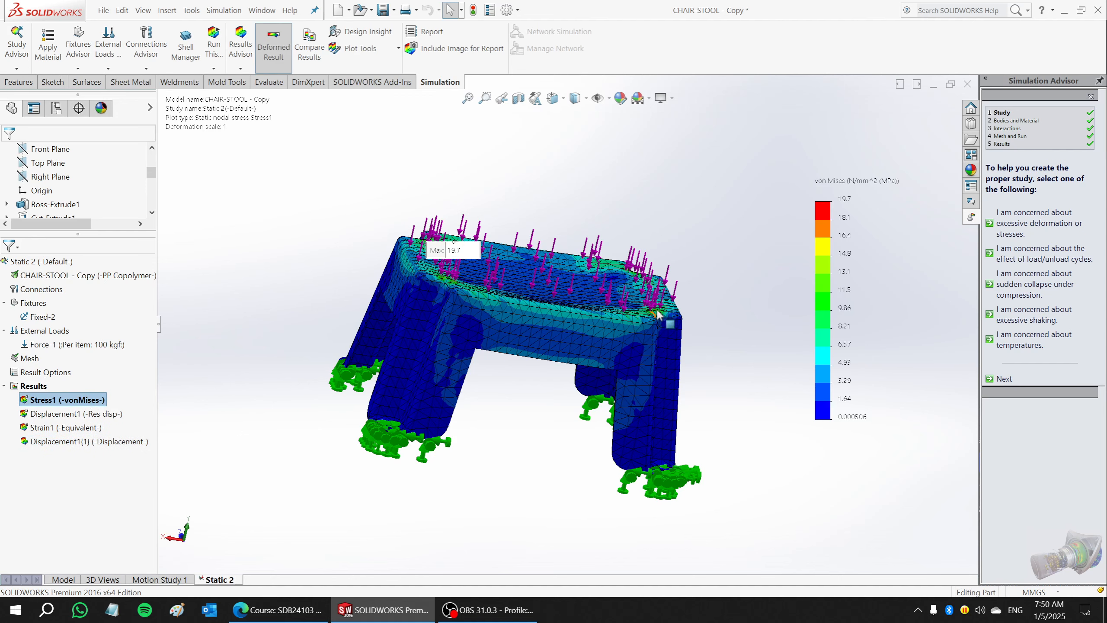
- Set the stress legend's maximum to 10 N/mm^2 (MPa) and move the maximum label clear of the seat
{"action": "middle_click_drag", "start_coordinate": [657, 314], "coordinate": [519, 341]}
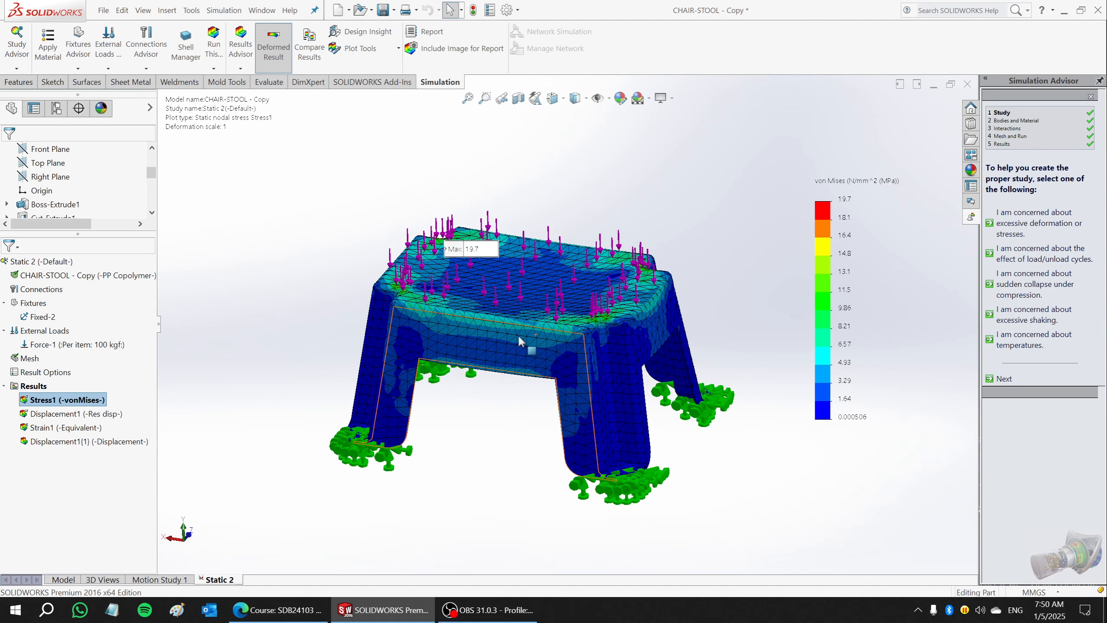
{"action": "scroll", "coordinate": [517, 334], "scroll_direction": "down", "scroll_amount": 2}
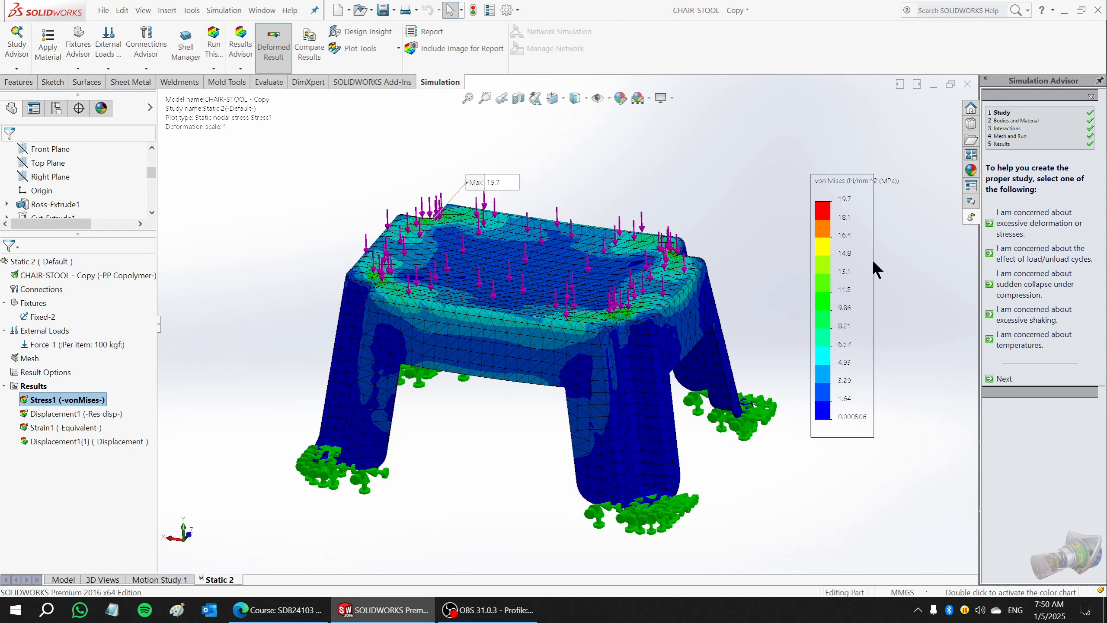
{"action": "double_click", "coordinate": [846, 198]}
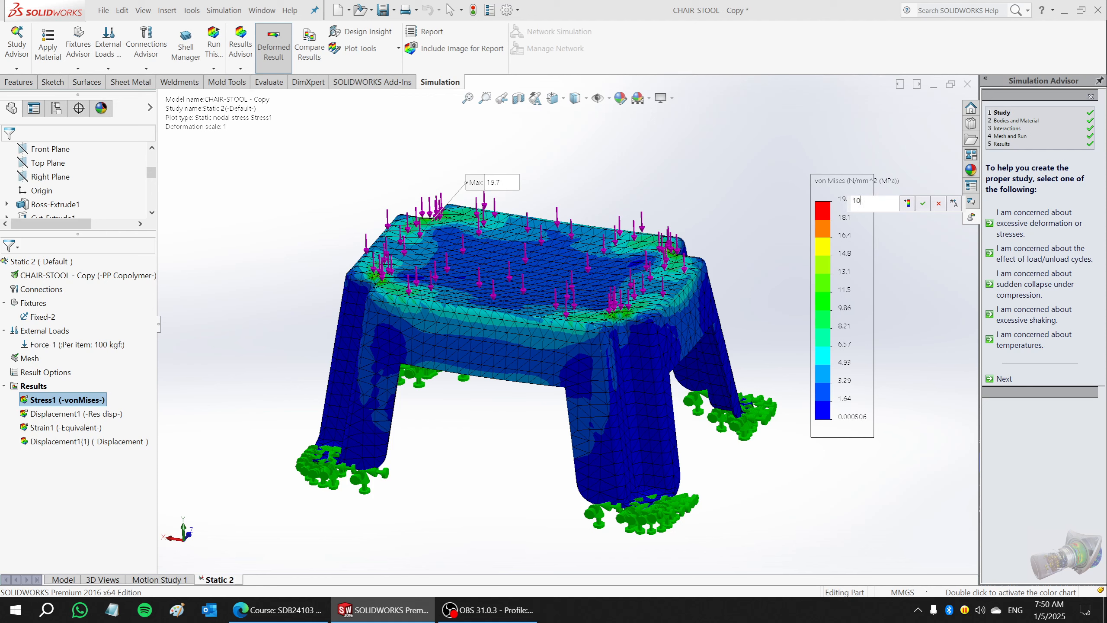
{"action": "key", "text": "Return"}
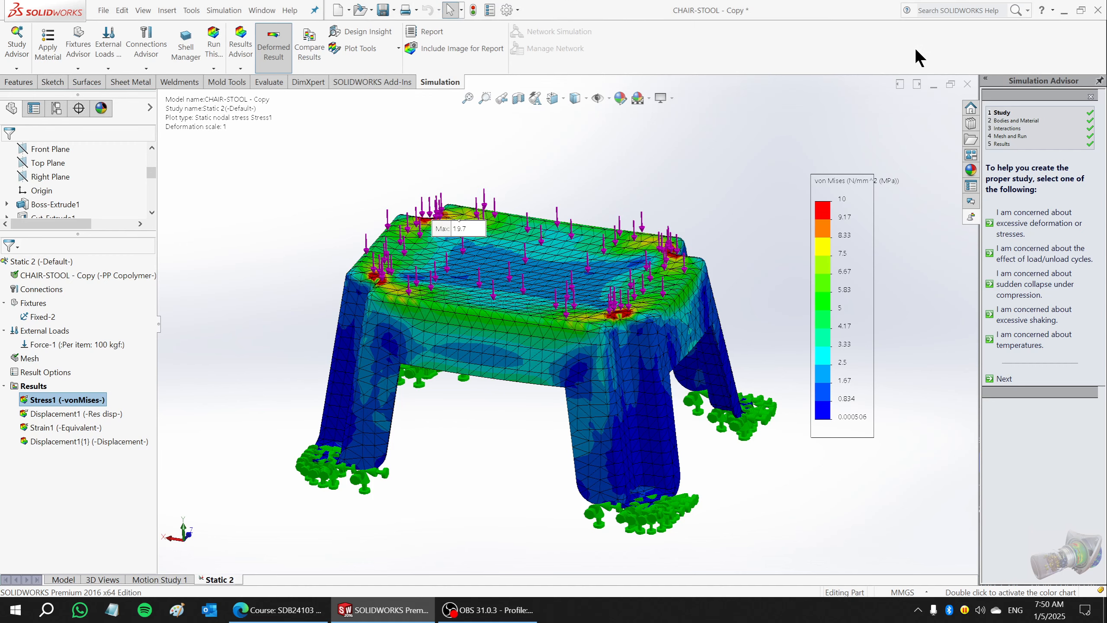
{"action": "middle_click_drag", "start_coordinate": [716, 210], "coordinate": [702, 283]}
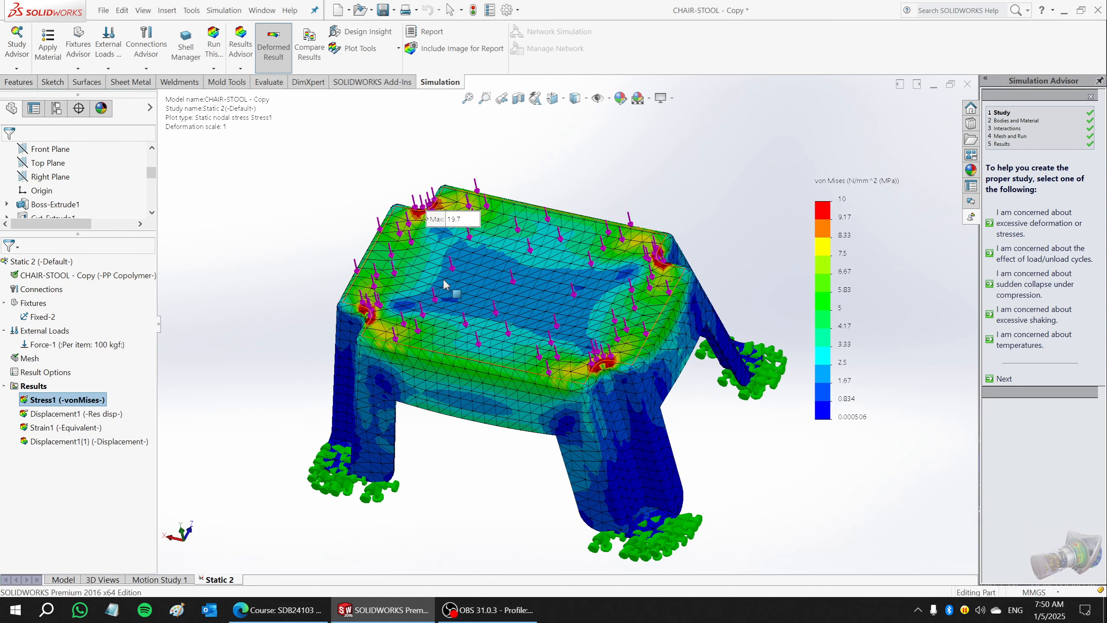
{"action": "mouse_move", "coordinate": [463, 223]}
{"action": "left_mouse_down"}
{"action": "mouse_move", "coordinate": [514, 167]}
{"action": "mouse_move", "coordinate": [560, 153]}
{"action": "left_mouse_up"}
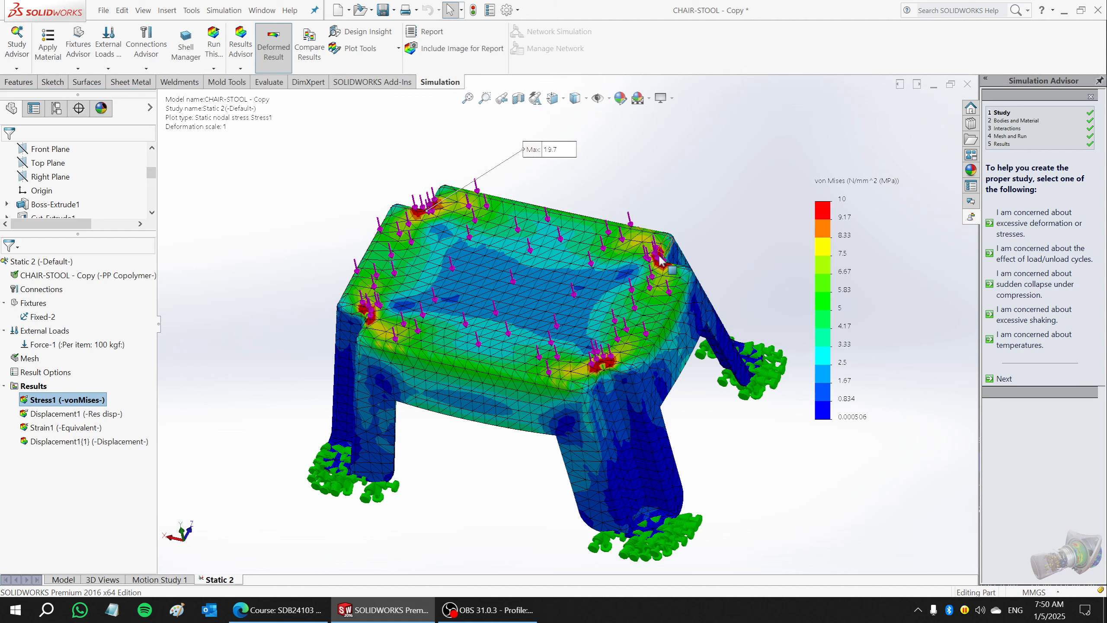
- Set the stress legend's maximum to 5 N/mm^2 (MPa) and place the maximum label off the seat beyond its far corner
{"action": "double_click", "coordinate": [841, 199]}
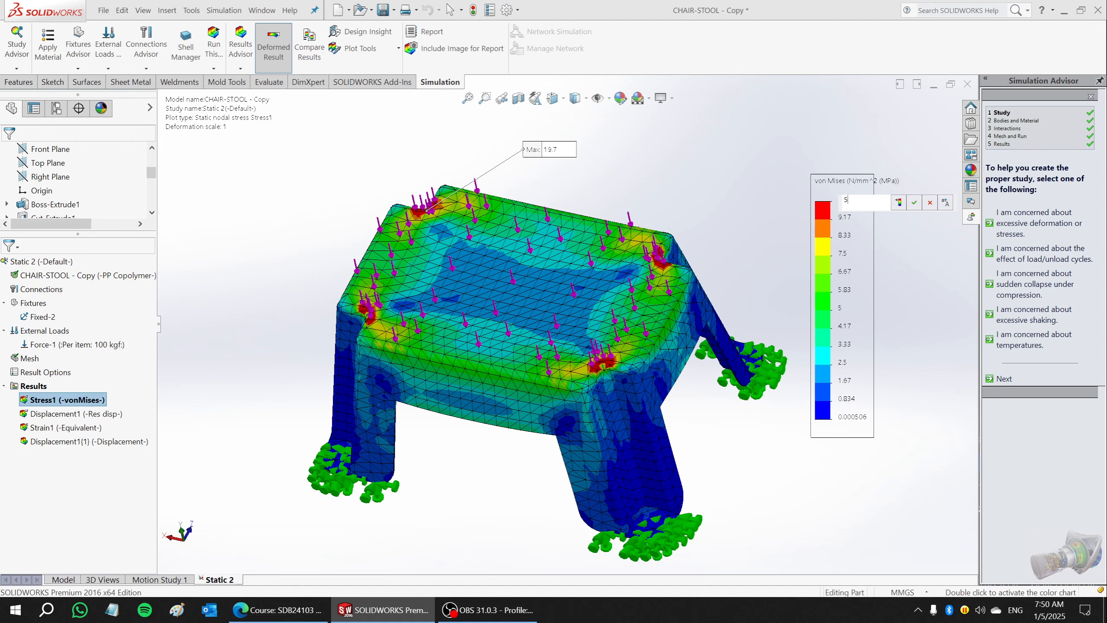
{"action": "type", "text": "5"}
{"action": "key", "text": "Return"}
{"action": "mouse_move", "coordinate": [689, 222]}
{"action": "middle_mouse_down"}
{"action": "mouse_move", "coordinate": [702, 274]}
{"action": "mouse_move", "coordinate": [708, 214]}
{"action": "middle_mouse_up"}
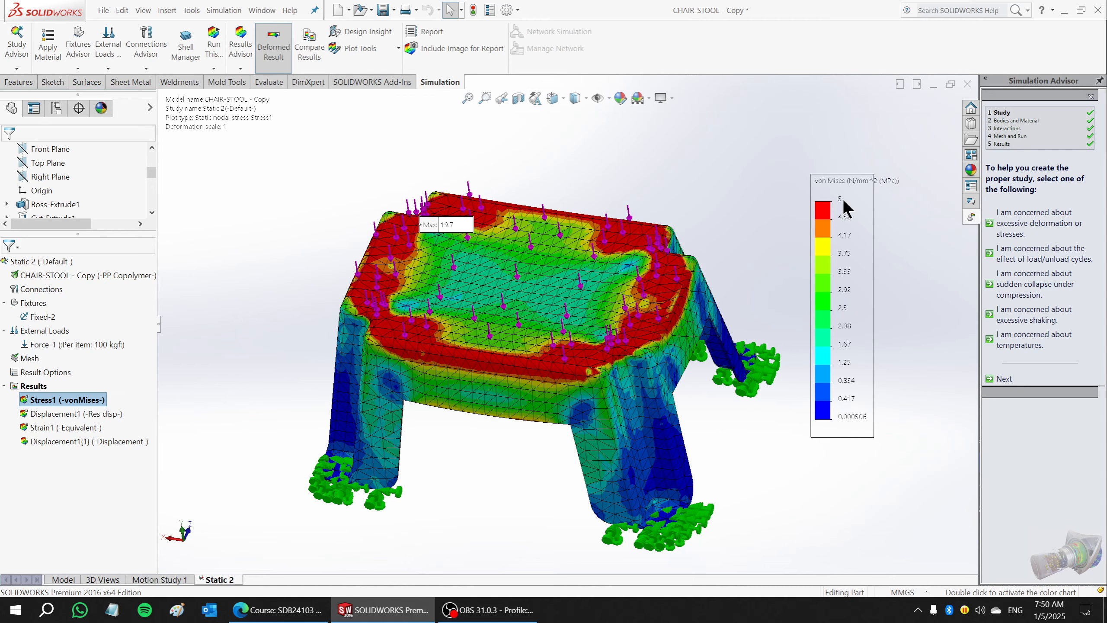
{"action": "middle_click_drag", "start_coordinate": [603, 366], "coordinate": [572, 267]}
{"action": "mouse_move", "coordinate": [454, 235]}
{"action": "left_mouse_down"}
{"action": "mouse_move", "coordinate": [449, 165]}
{"action": "mouse_move", "coordinate": [391, 166]}
{"action": "left_mouse_up"}
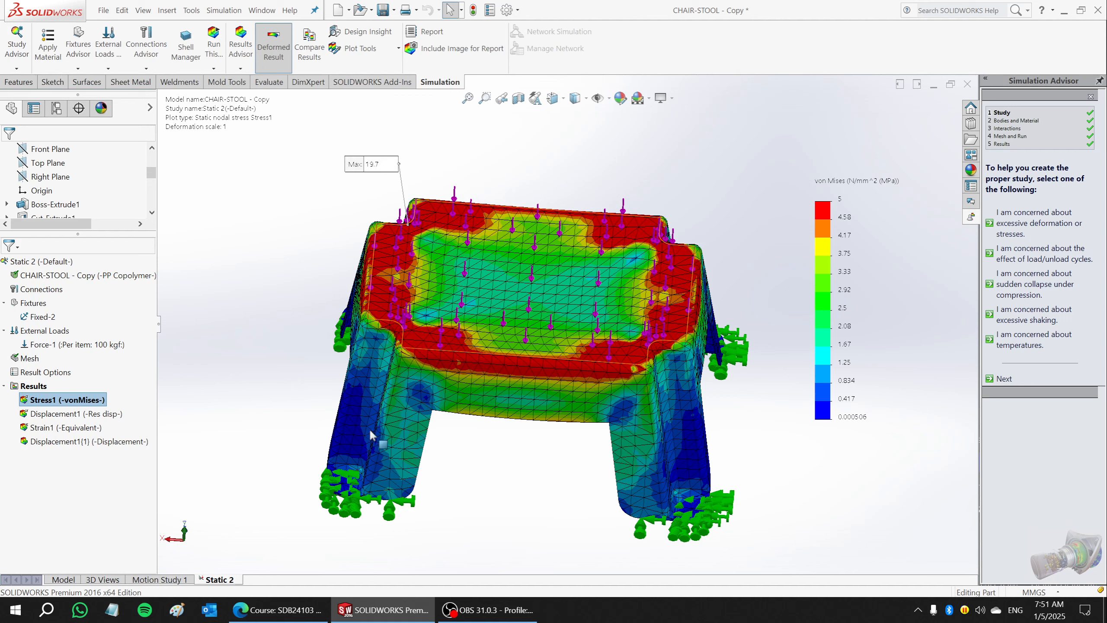
- Show the Displacement1 result plot and view the stool from a lower front angle
{"action": "right_click", "coordinate": [72, 414]}
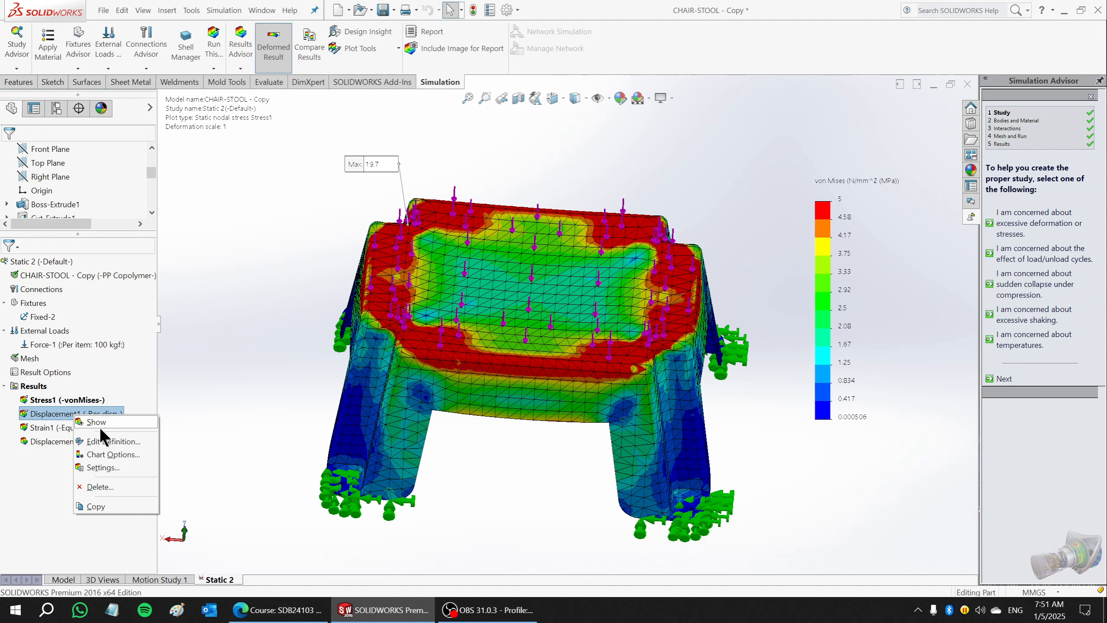
{"action": "left_click", "coordinate": [97, 422]}
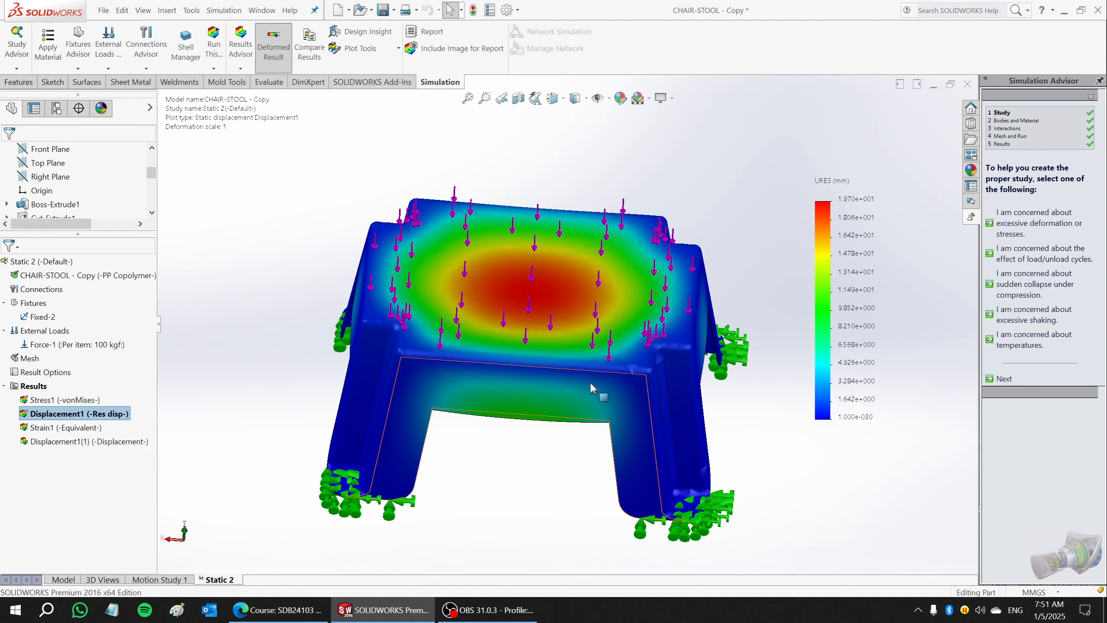
{"action": "middle_click_drag", "start_coordinate": [601, 396], "coordinate": [584, 349]}
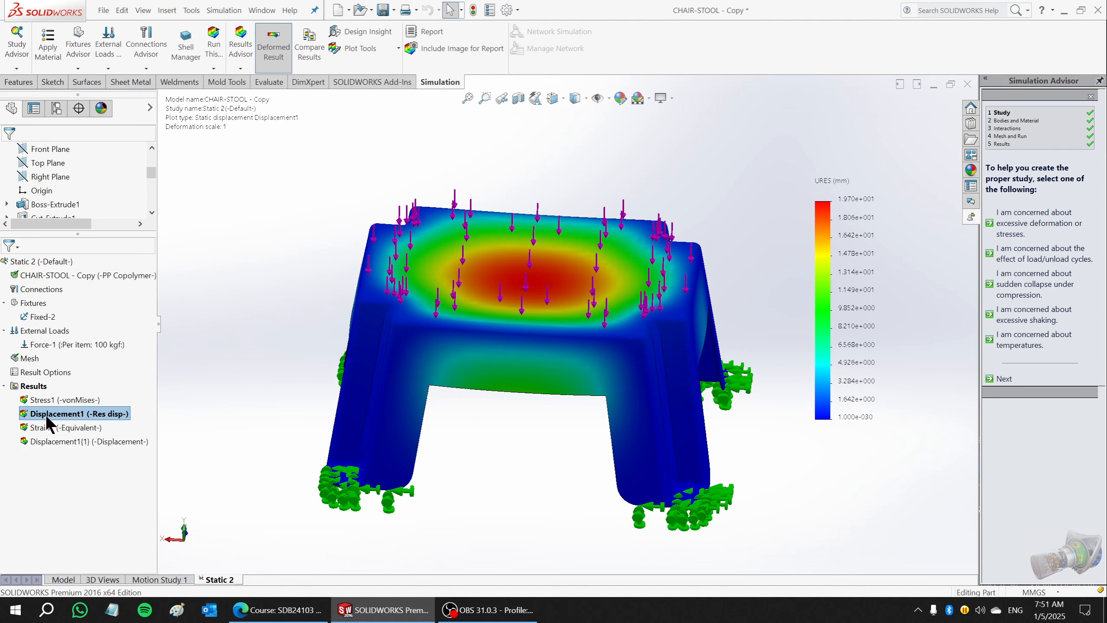
- Turn on the maximum annotation for the Displacement1 plot and set its number format to general
{"action": "right_click", "coordinate": [46, 415]}
{"action": "left_click", "coordinate": [93, 203]}
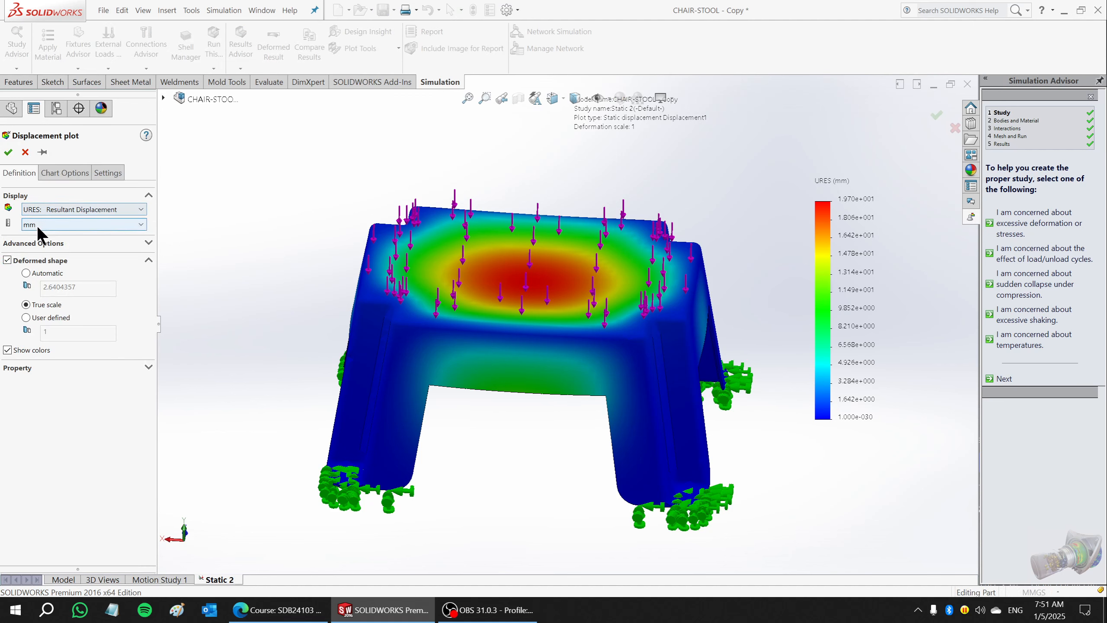
{"action": "left_click", "coordinate": [58, 183]}
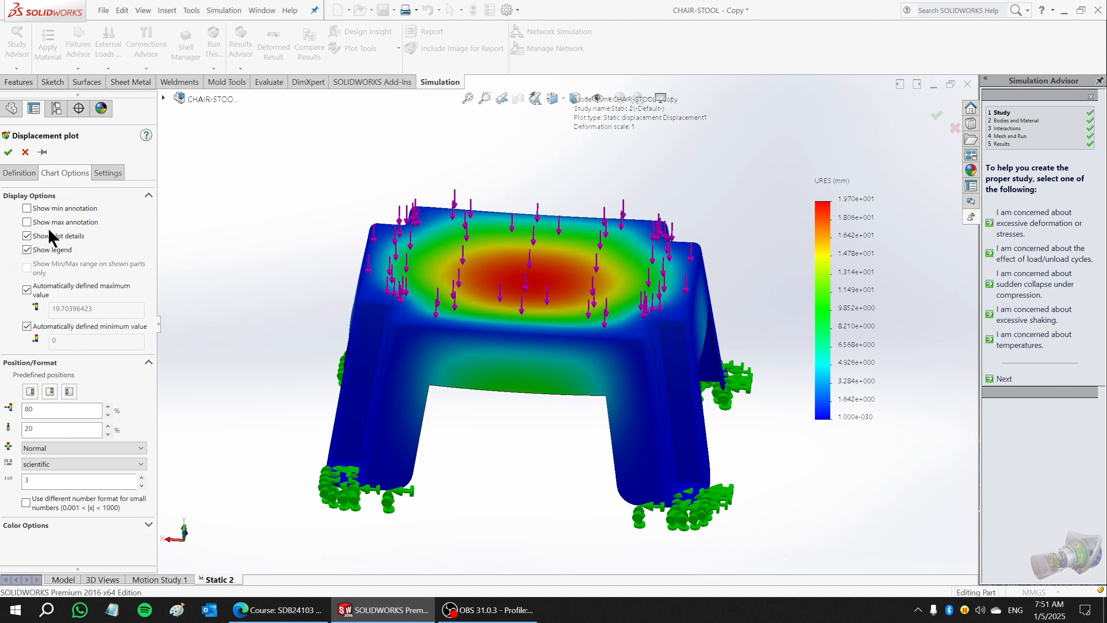
{"action": "left_click", "coordinate": [26, 223]}
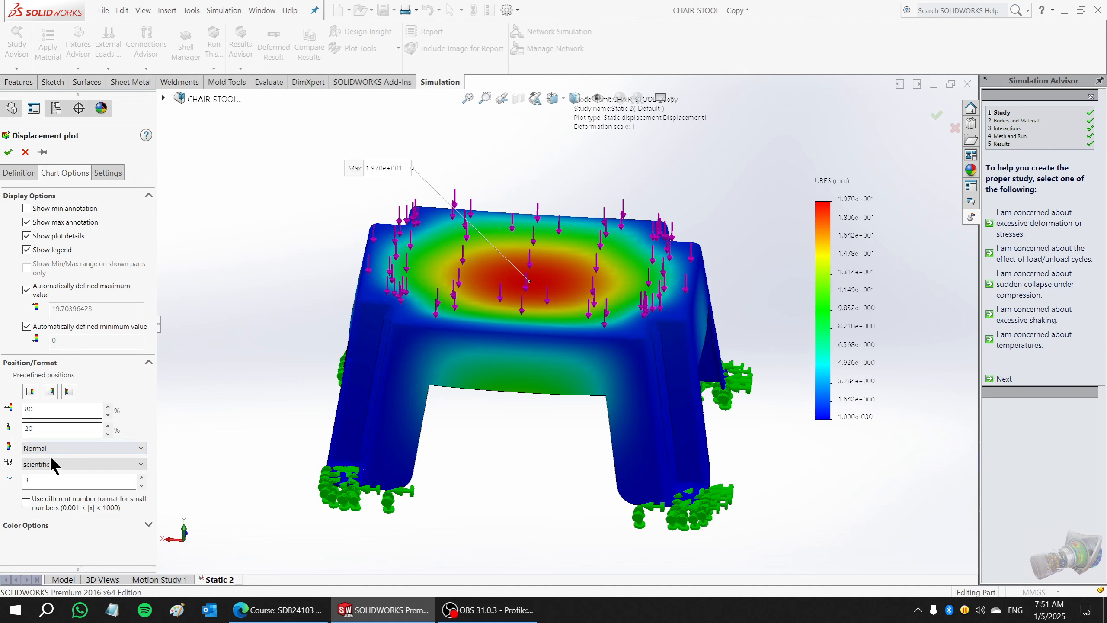
{"action": "left_click", "coordinate": [43, 464]}
{"action": "left_click", "coordinate": [44, 493]}
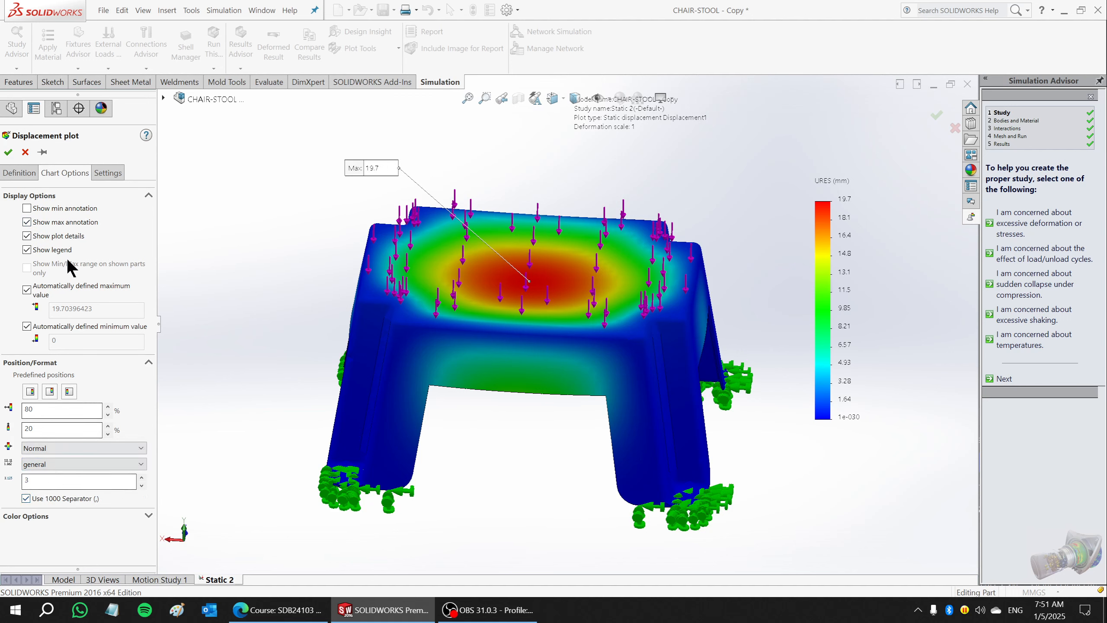
- Set the displacement plot's fringe option to Discrete and its boundary option to Mesh
{"action": "left_click", "coordinate": [119, 173]}
{"action": "left_click", "coordinate": [59, 208]}
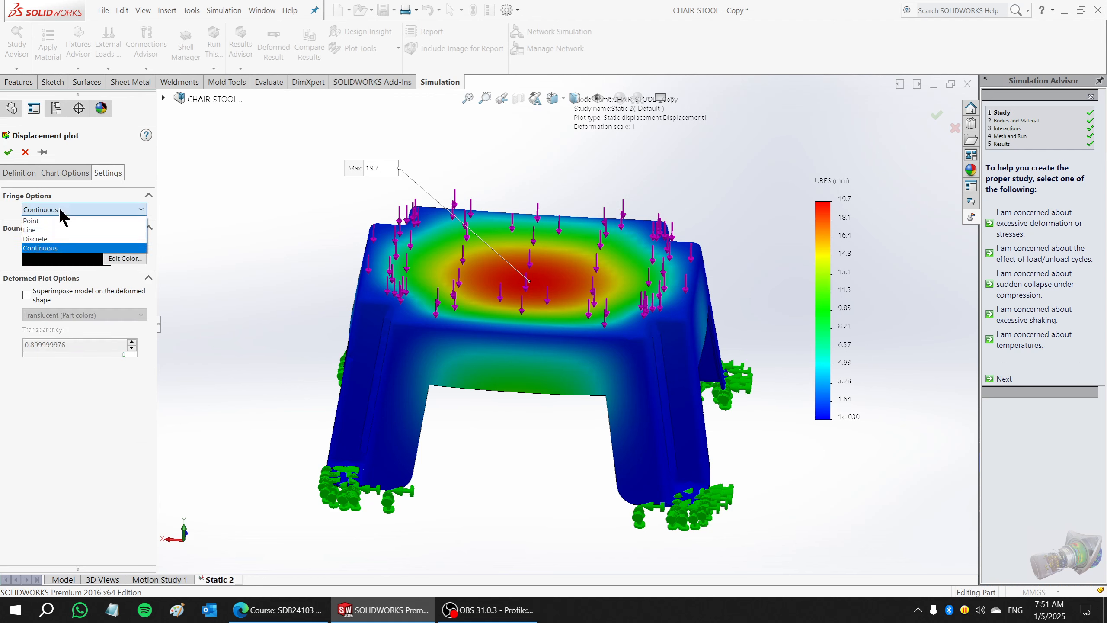
{"action": "left_click", "coordinate": [40, 243]}
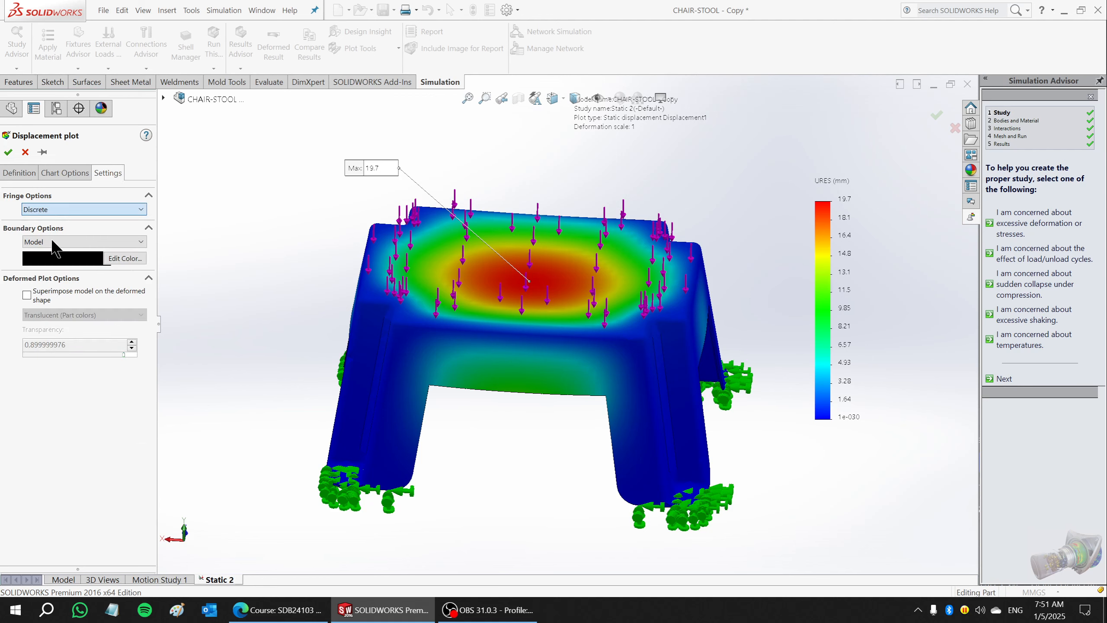
{"action": "left_click", "coordinate": [51, 240]}
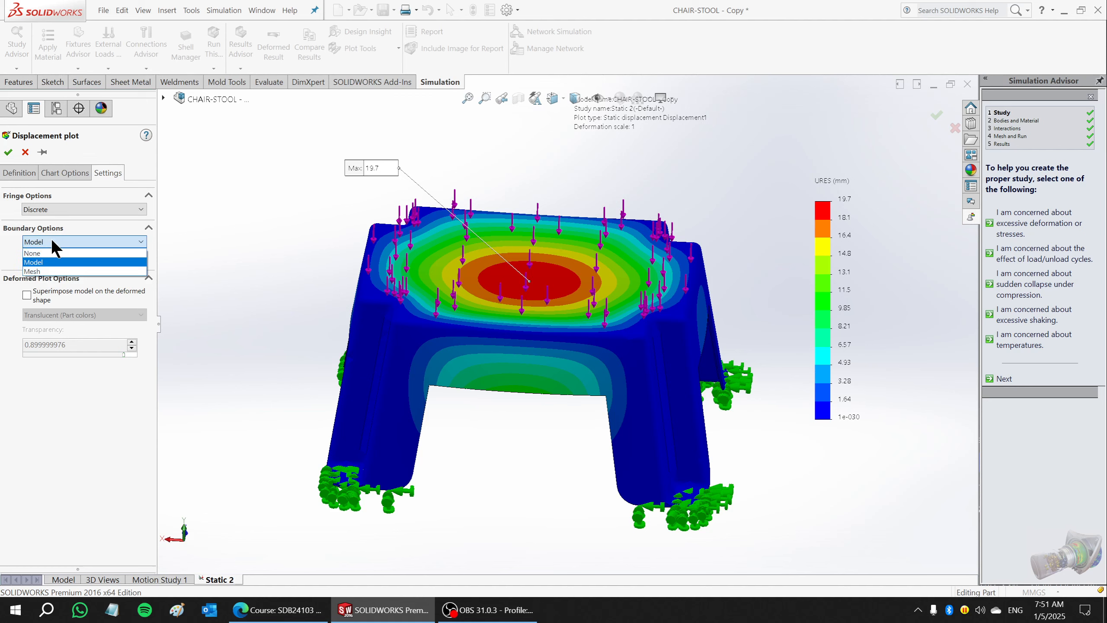
{"action": "left_click", "coordinate": [32, 271]}
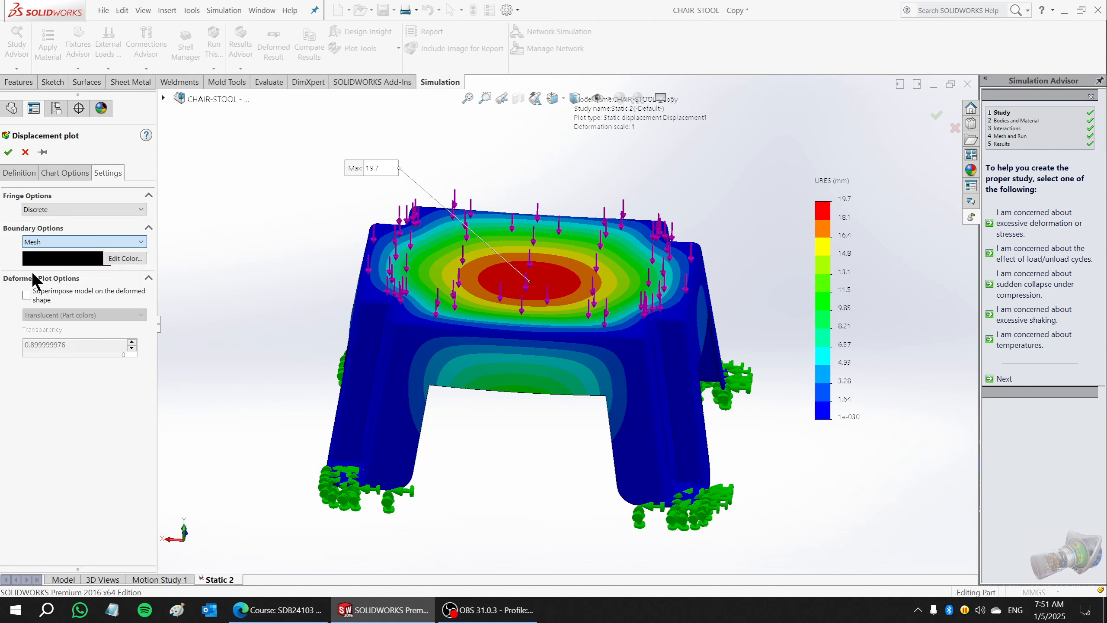
{"action": "left_click", "coordinate": [7, 152]}
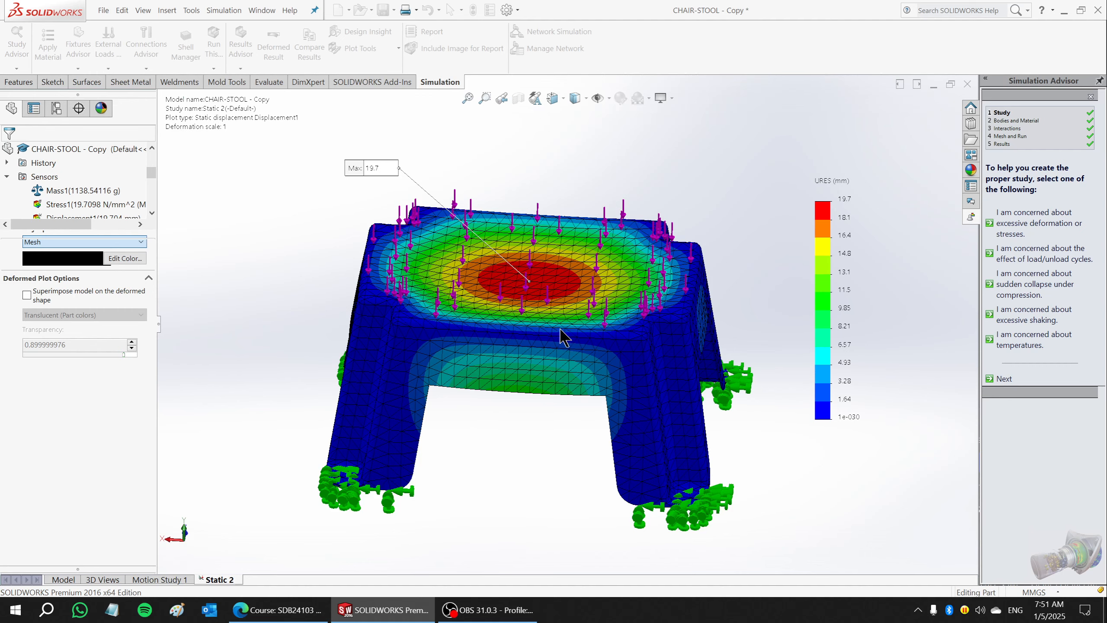
- Examine the displacement distribution over the seat and legs and briefly animate the plot
{"action": "mouse_move", "coordinate": [570, 311]}
{"action": "middle_mouse_down"}
{"action": "mouse_move", "coordinate": [580, 323]}
{"action": "mouse_move", "coordinate": [589, 306]}
{"action": "middle_mouse_up"}
{"action": "scroll", "coordinate": [525, 277], "scroll_direction": "down", "scroll_amount": 1}
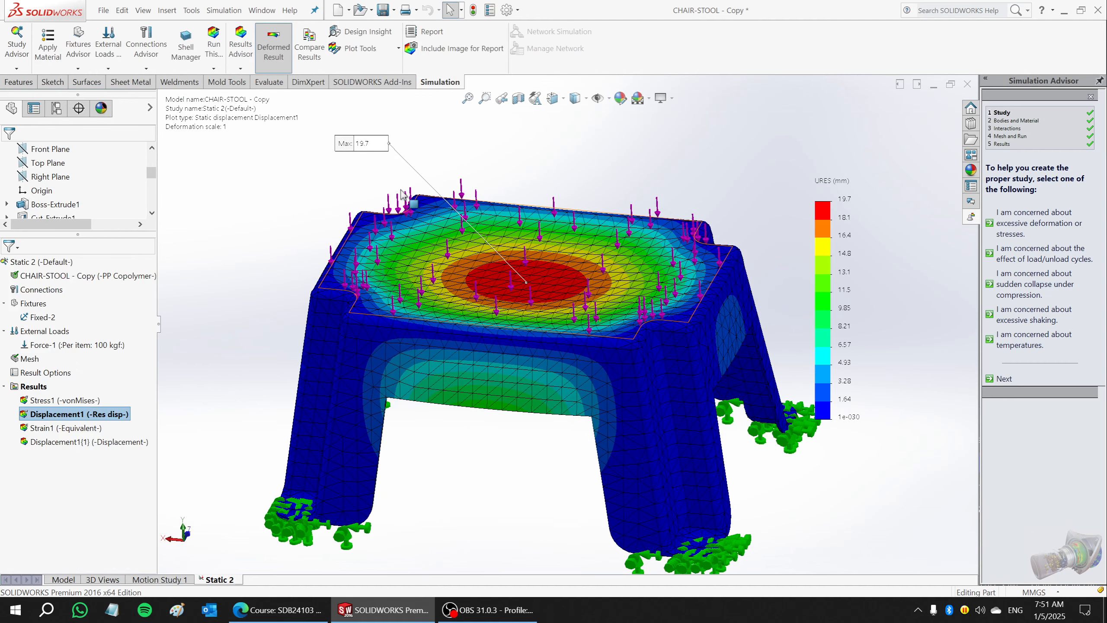
{"action": "scroll", "coordinate": [568, 287], "scroll_direction": "up", "scroll_amount": 1}
{"action": "mouse_move", "coordinate": [567, 287]}
{"action": "middle_mouse_down"}
{"action": "mouse_move", "coordinate": [563, 257]}
{"action": "mouse_move", "coordinate": [563, 278]}
{"action": "middle_mouse_up"}
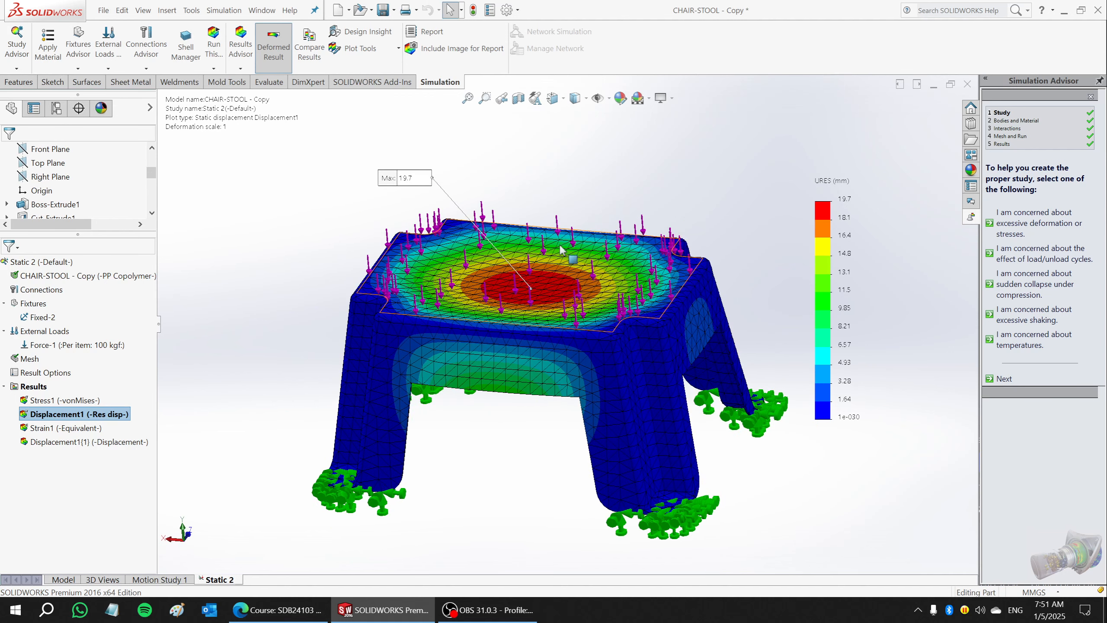
{"action": "left_click", "coordinate": [381, 49]}
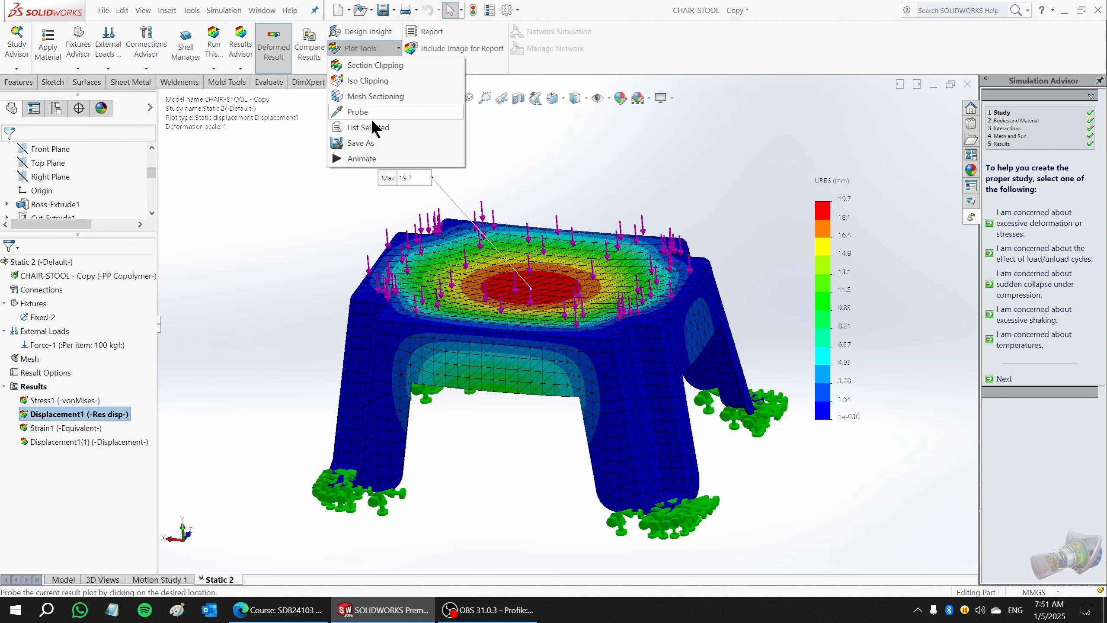
{"action": "left_click", "coordinate": [589, 174]}
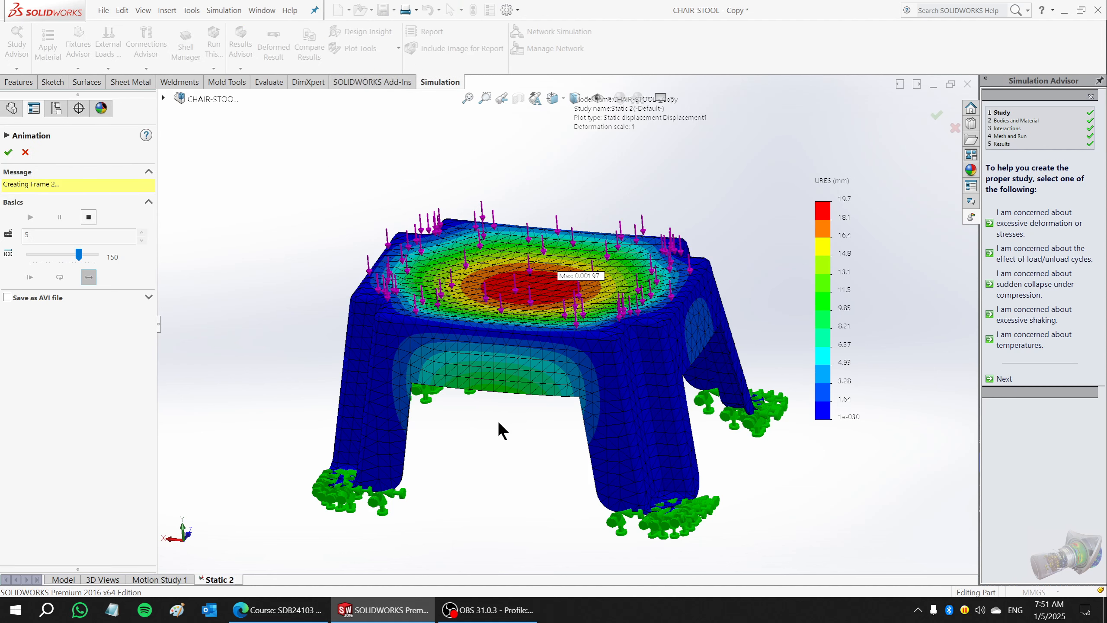
{"action": "left_click", "coordinate": [7, 153]}
- Animate the displacement plot again, examine the seat's deflection from the side, above and underneath, and close the animation
{"action": "middle_click_drag", "start_coordinate": [582, 357], "coordinate": [575, 331]}
{"action": "left_click", "coordinate": [370, 49]}
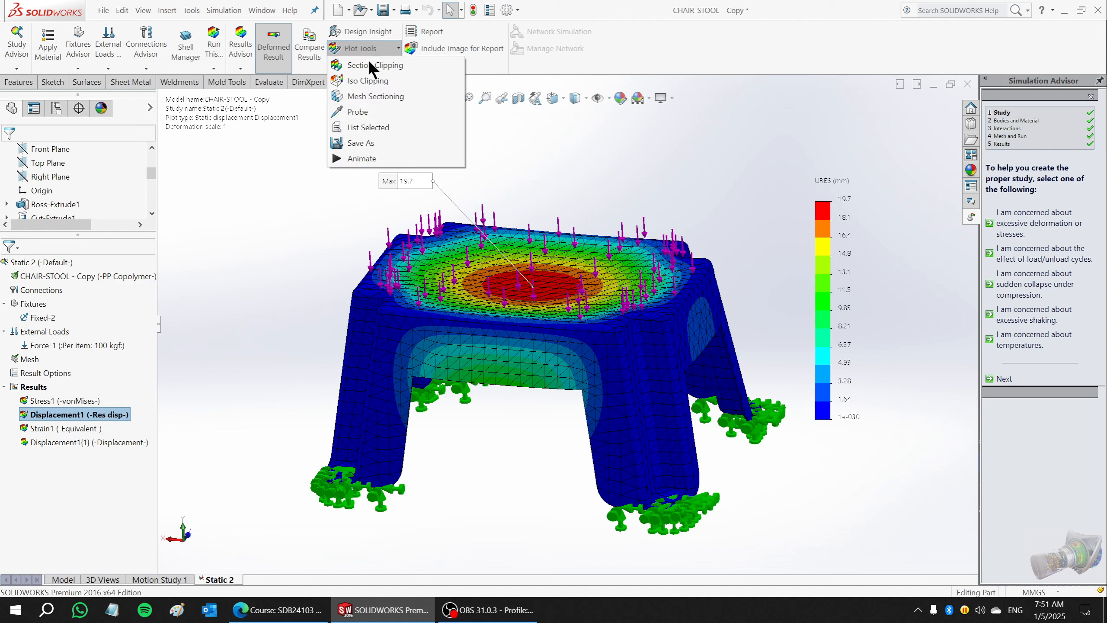
{"action": "left_click", "coordinate": [351, 161]}
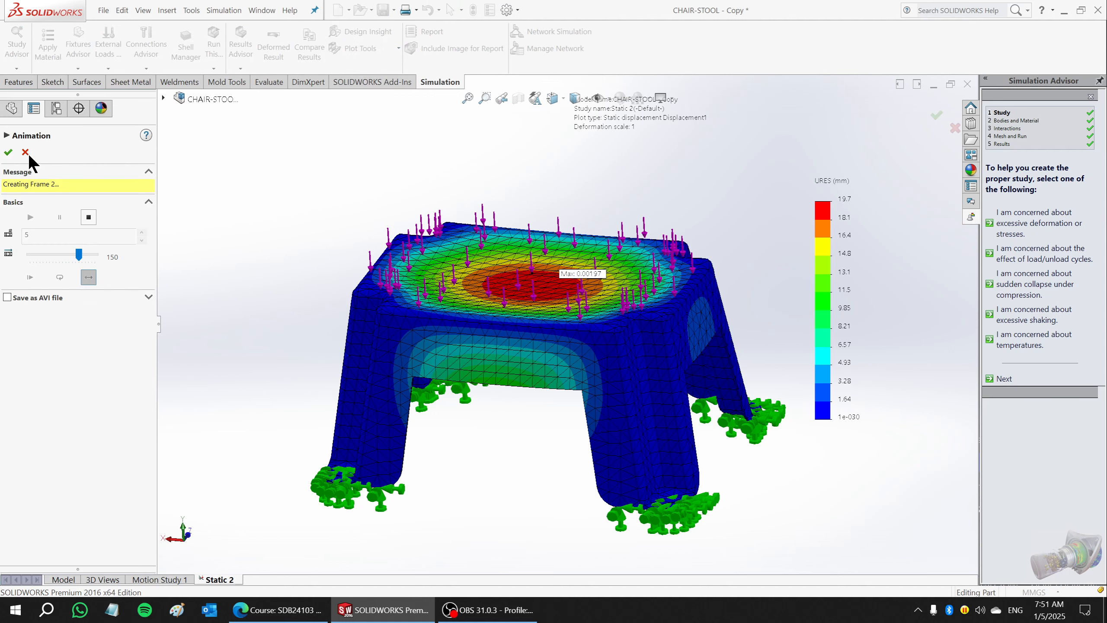
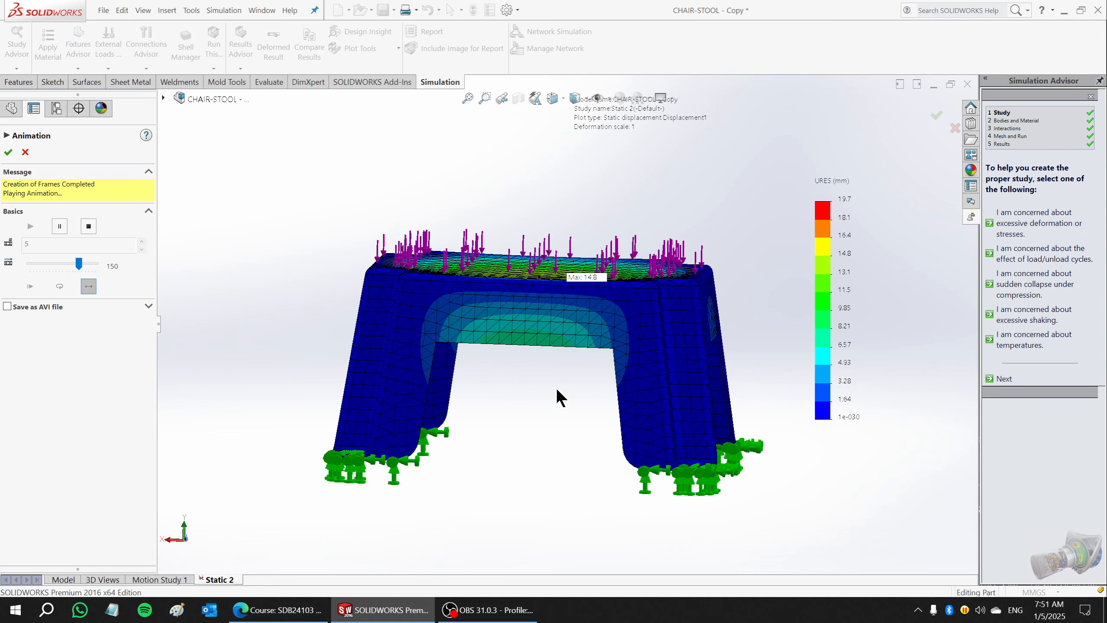
{"action": "middle_click_drag", "start_coordinate": [555, 387], "coordinate": [547, 434]}
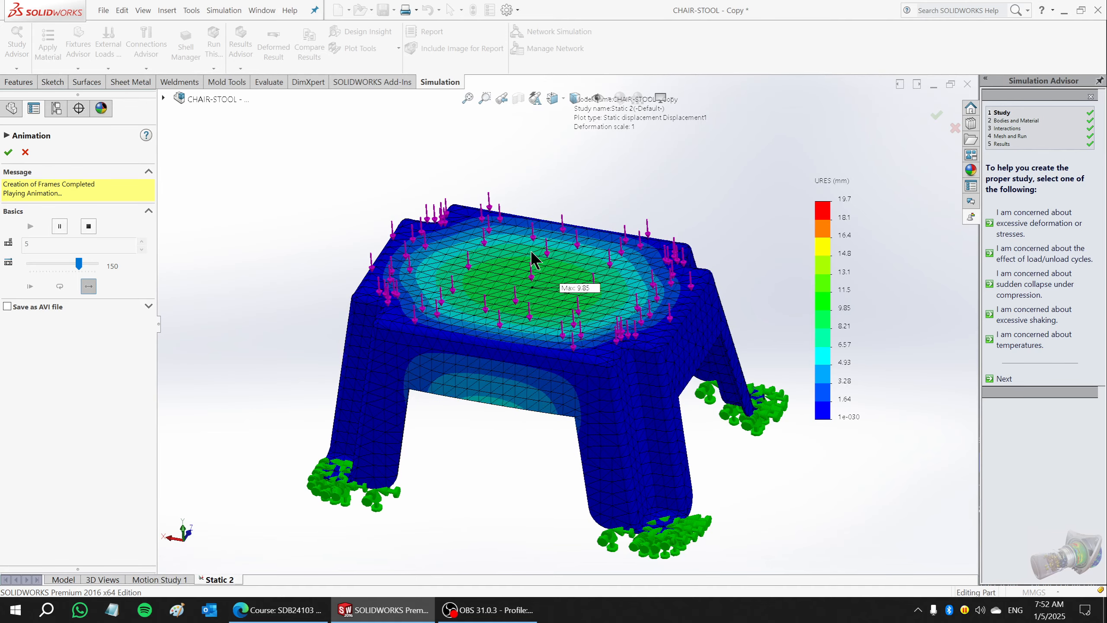
{"action": "middle_click_drag", "start_coordinate": [496, 426], "coordinate": [497, 210]}
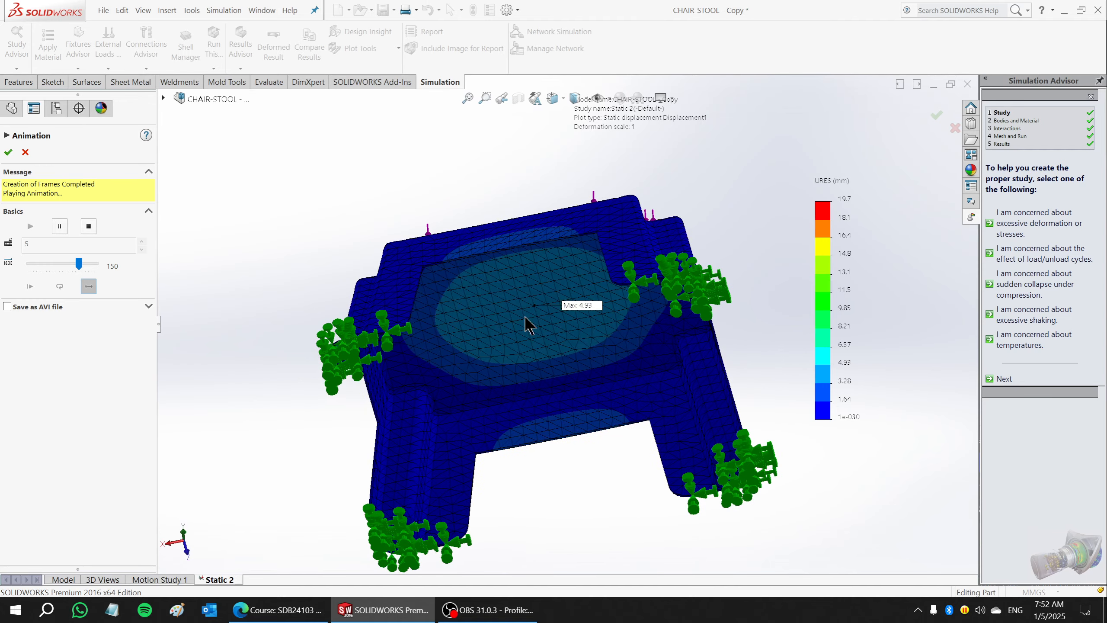
{"action": "middle_click_drag", "start_coordinate": [543, 298], "coordinate": [534, 494]}
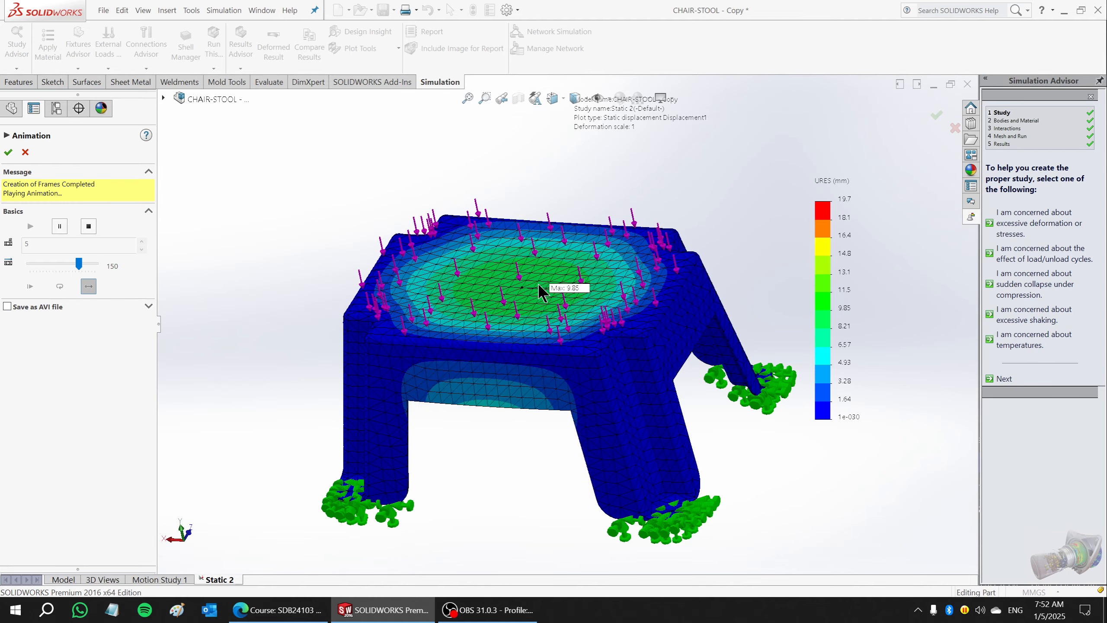
{"action": "middle_click_drag", "start_coordinate": [539, 288], "coordinate": [568, 178]}
{"action": "middle_click_drag", "start_coordinate": [452, 242], "coordinate": [531, 372]}
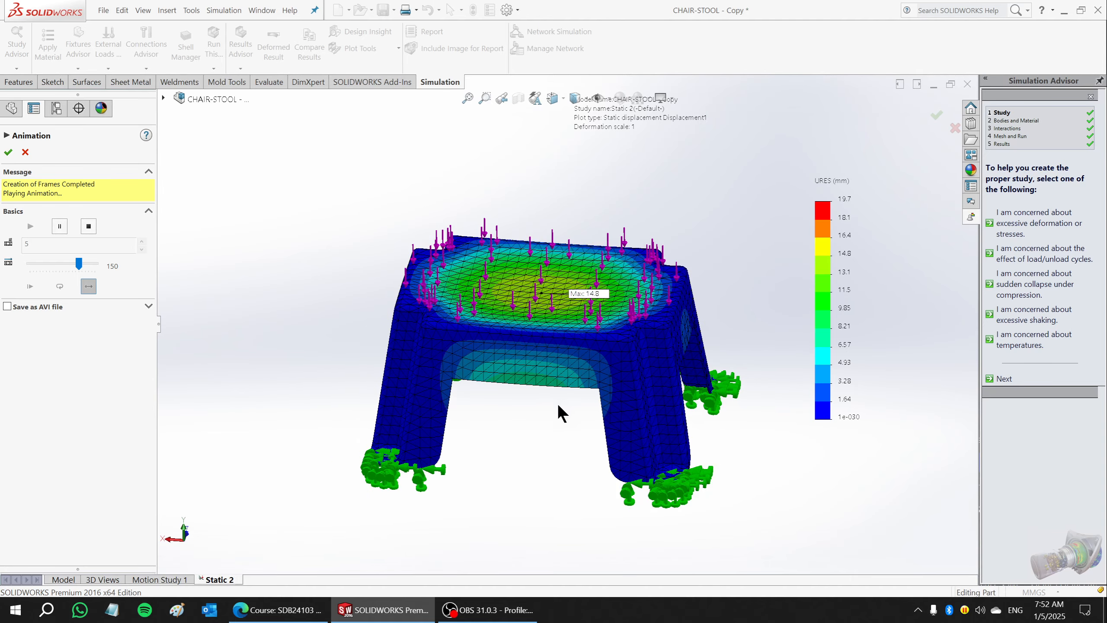
{"action": "scroll", "coordinate": [554, 406], "scroll_direction": "down", "scroll_amount": 2}
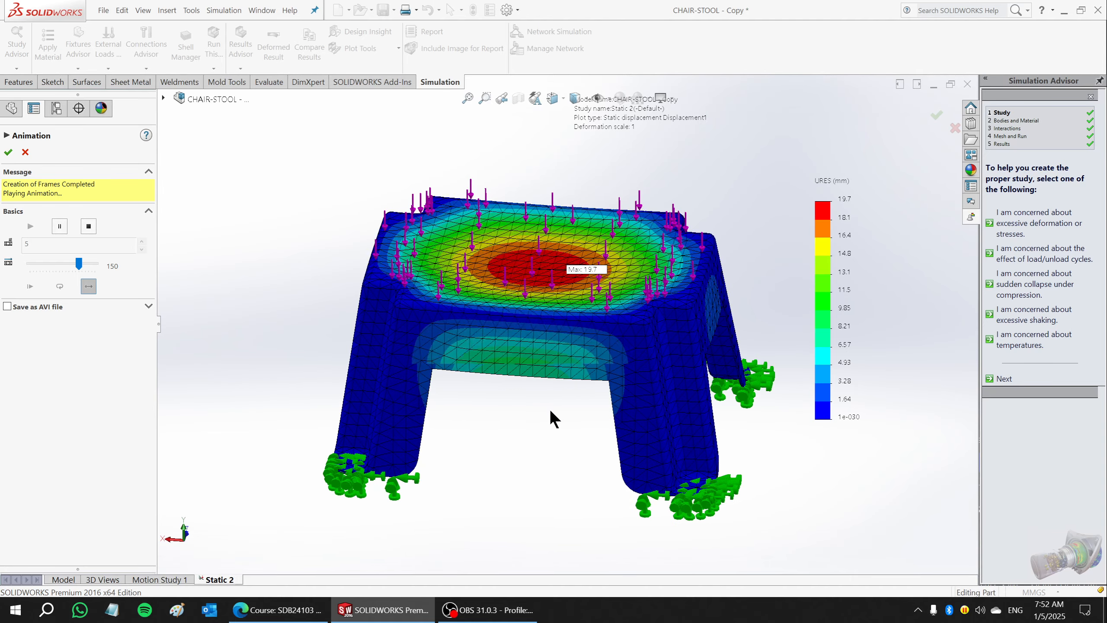
{"action": "left_click", "coordinate": [11, 155]}
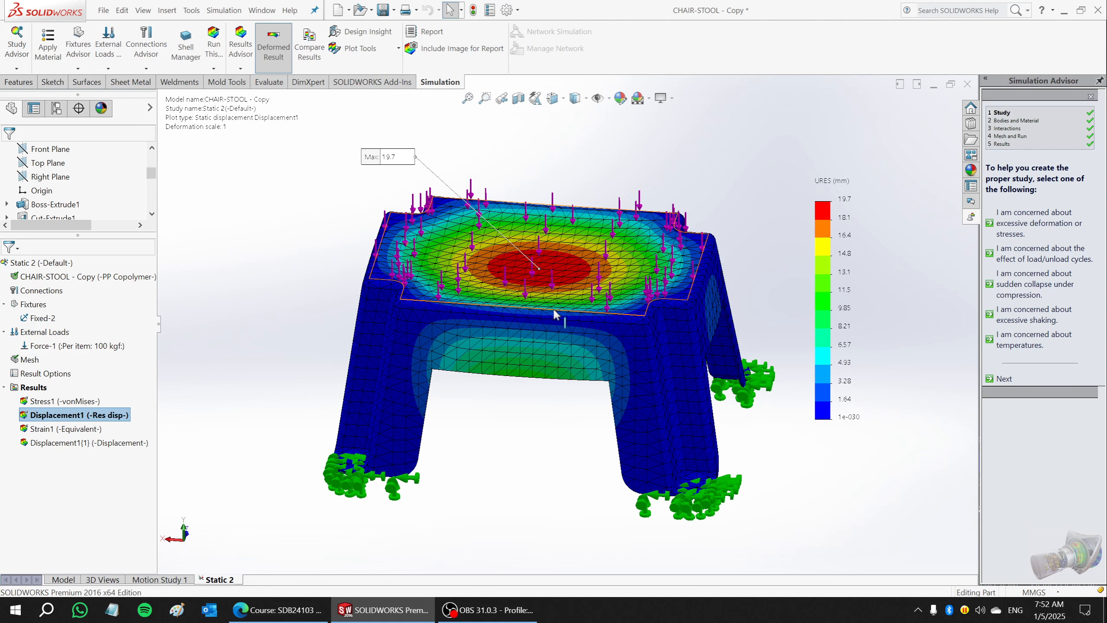
- Capture a screen snip of the displacement plot, including the whole stool, the maximum label and the legend
{"action": "scroll", "coordinate": [540, 309], "scroll_direction": "up", "scroll_amount": 1}
{"action": "scroll", "coordinate": [464, 307], "scroll_direction": "down", "scroll_amount": 1}
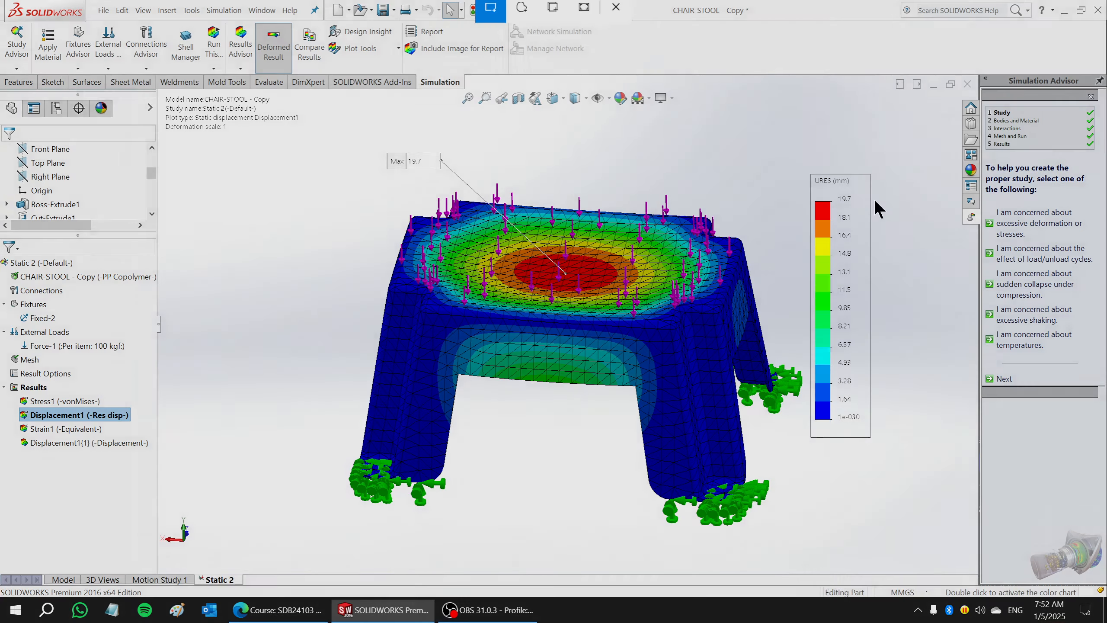
{"action": "key", "text": "super+shift+s"}
{"action": "left_click_drag", "start_coordinate": [891, 126], "coordinate": [333, 533]}
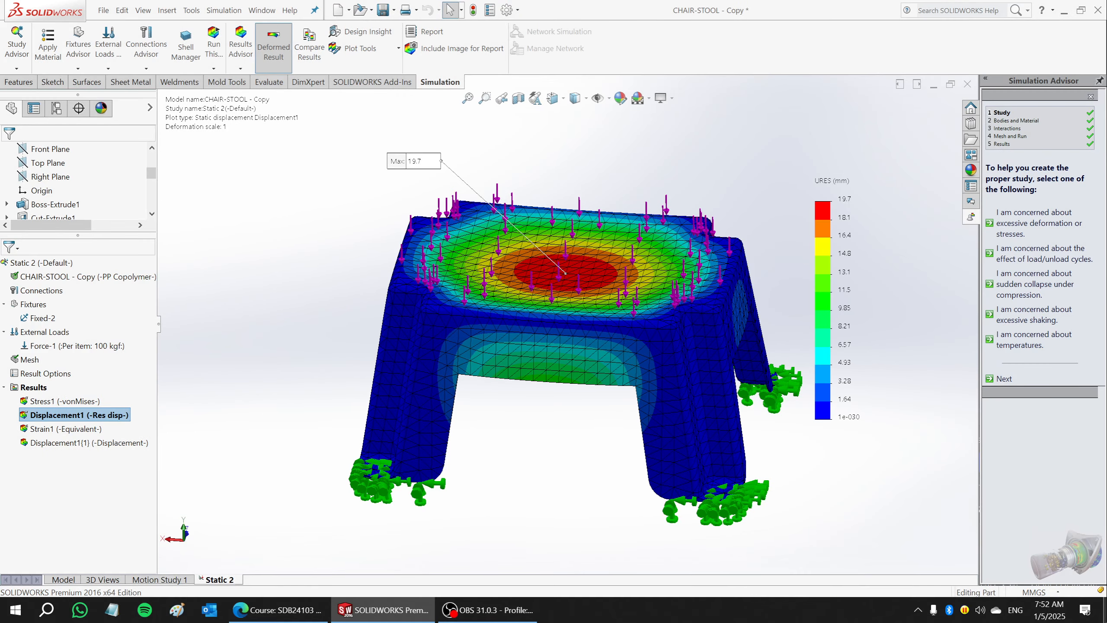
- Switch to File Explorer and open the DESIGN PROJECT 1 - (20%) presentation from the 4-DESIGN PROJECT 1 - 20% folder
{"action": "left_click", "coordinate": [1105, 610]}
{"action": "double_click", "coordinate": [1073, 543]}
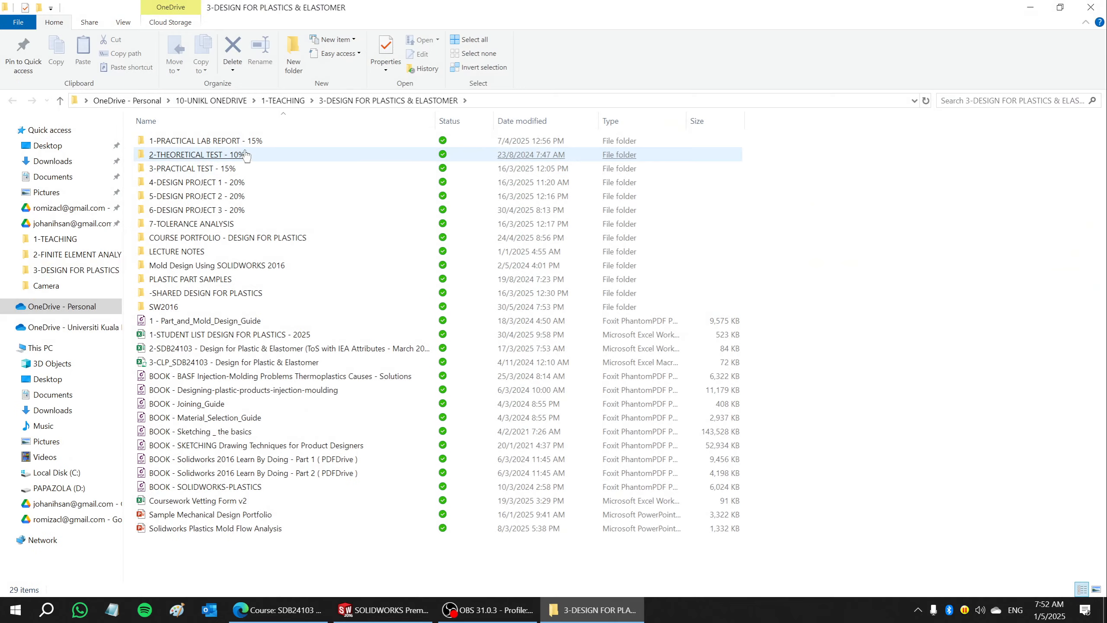
{"action": "double_click", "coordinate": [248, 182]}
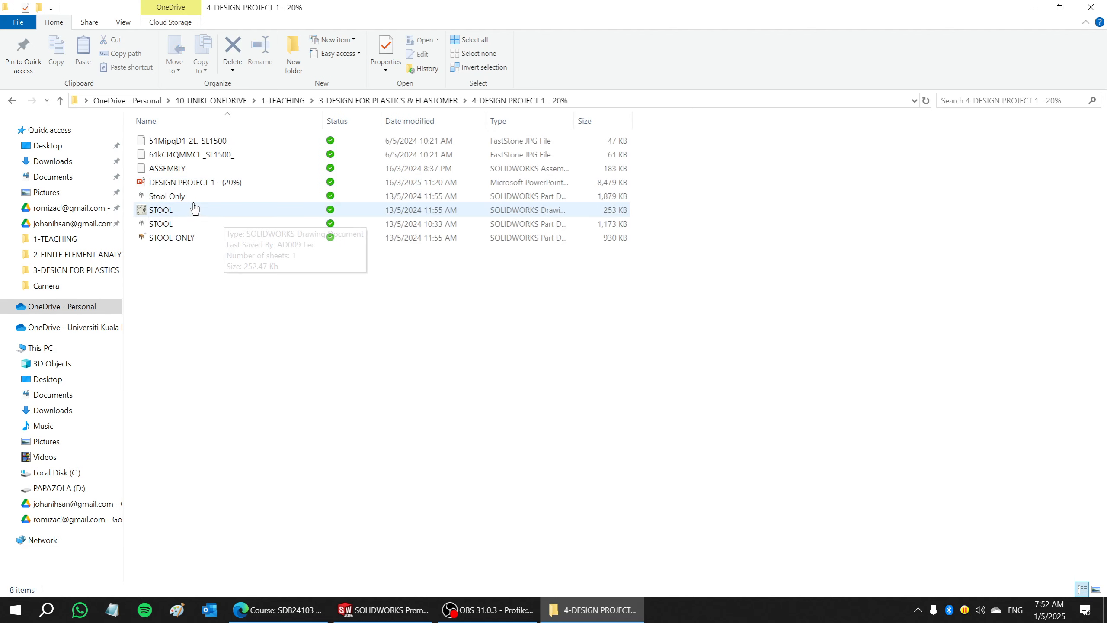
{"action": "double_click", "coordinate": [183, 183]}
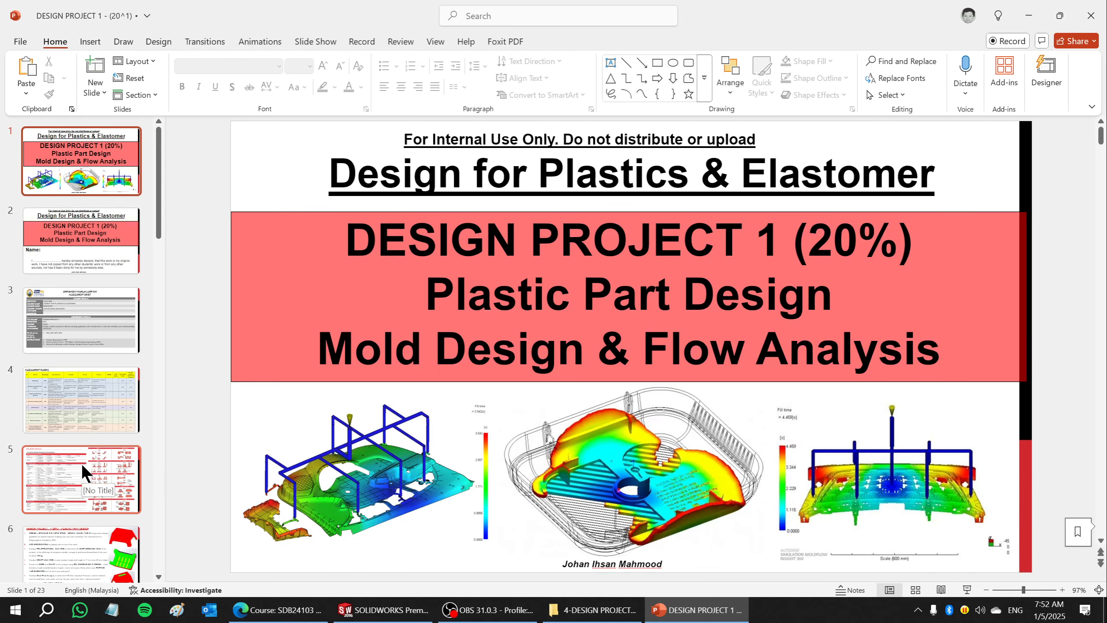
- Insert a blank slide between the engineering drawing slide and the FEA structural analysis slide
{"action": "scroll", "coordinate": [81, 464], "scroll_direction": "down", "scroll_amount": 10}
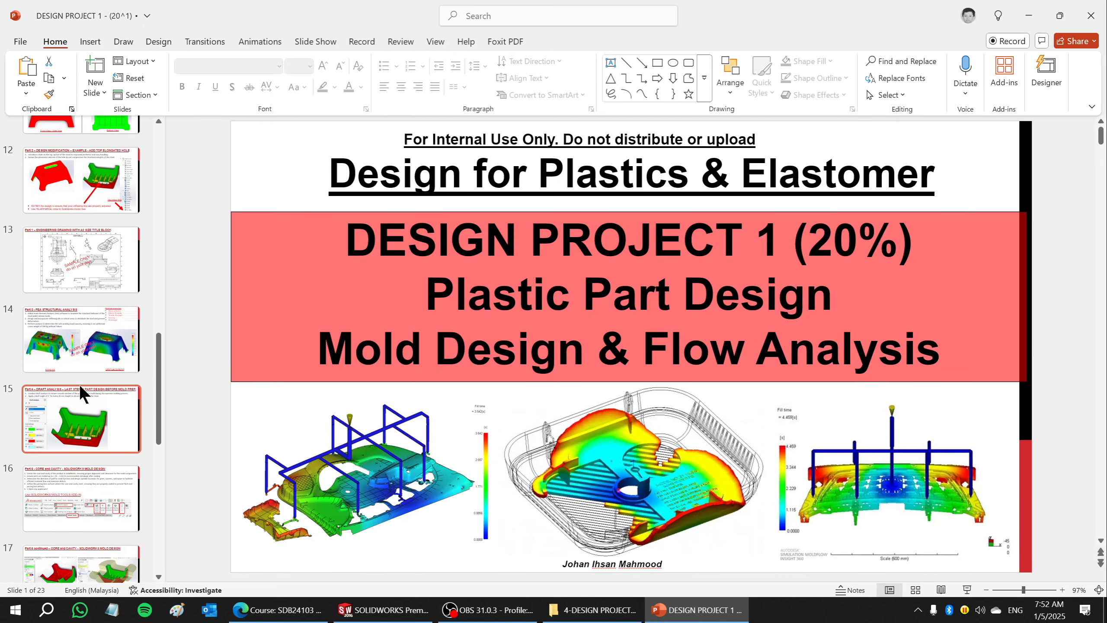
{"action": "left_click", "coordinate": [75, 300]}
{"action": "left_click", "coordinate": [97, 94]}
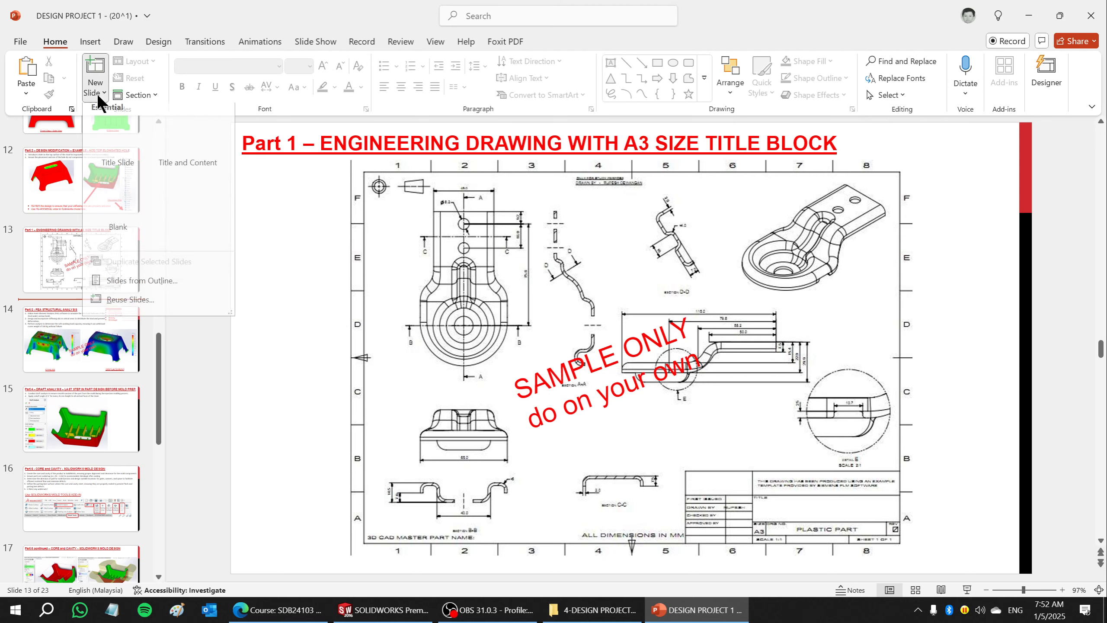
{"action": "left_click", "coordinate": [120, 179]}
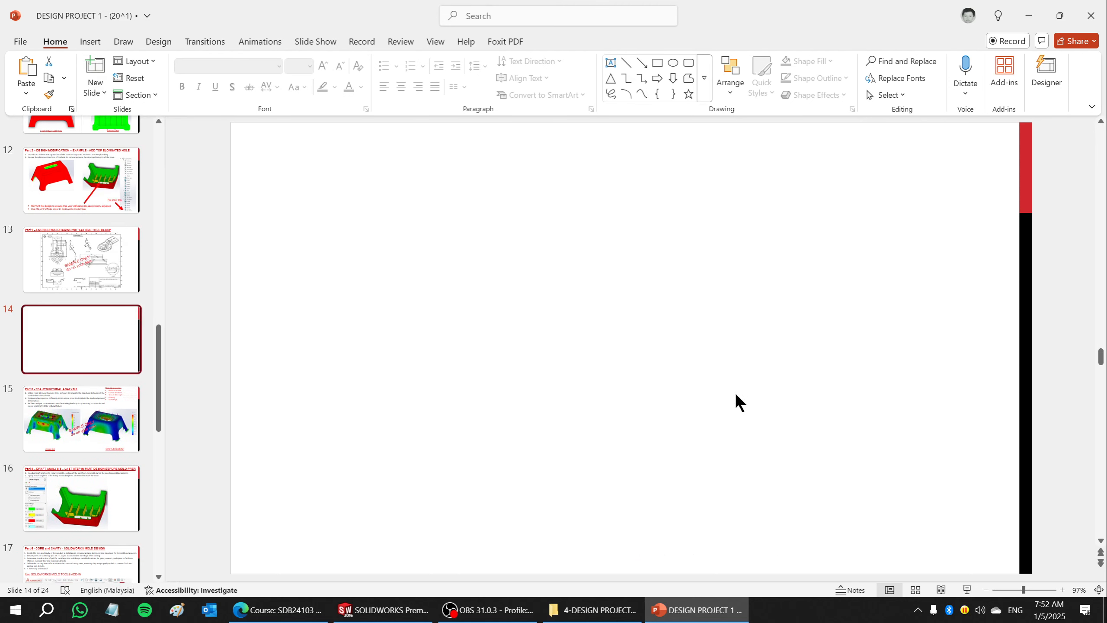
- Paste the displacement plot capture on the new slide, shrink it to about 13.34 × 18.25 cm and move it up
{"action": "key", "text": "ctrl+v"}
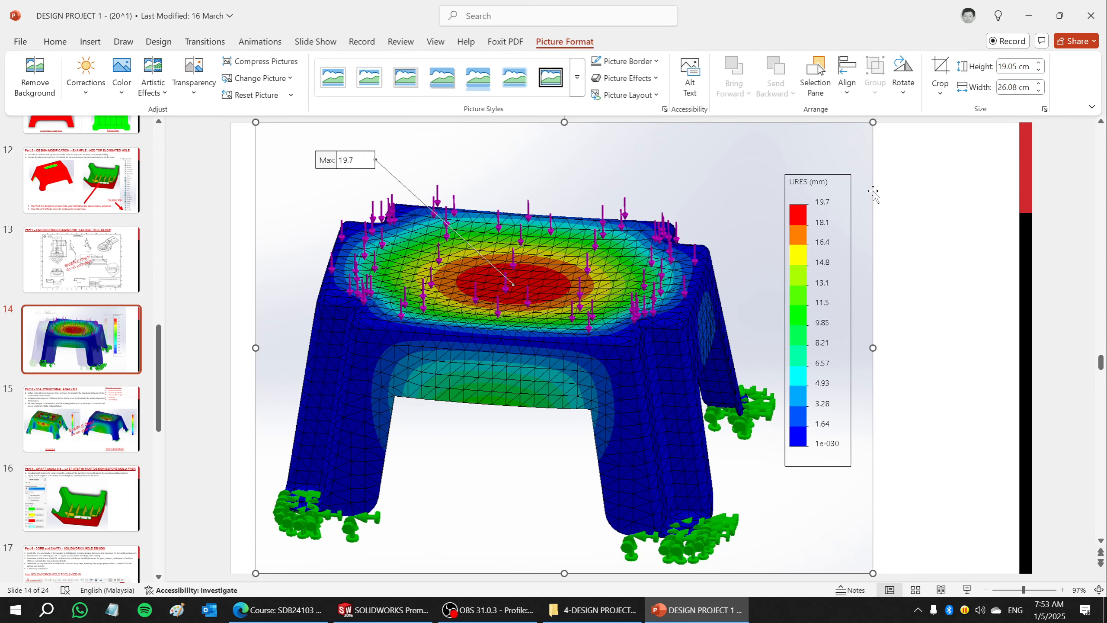
{"action": "left_click_drag", "start_coordinate": [873, 123], "coordinate": [687, 255]}
{"action": "left_click_drag", "start_coordinate": [513, 384], "coordinate": [512, 305]}
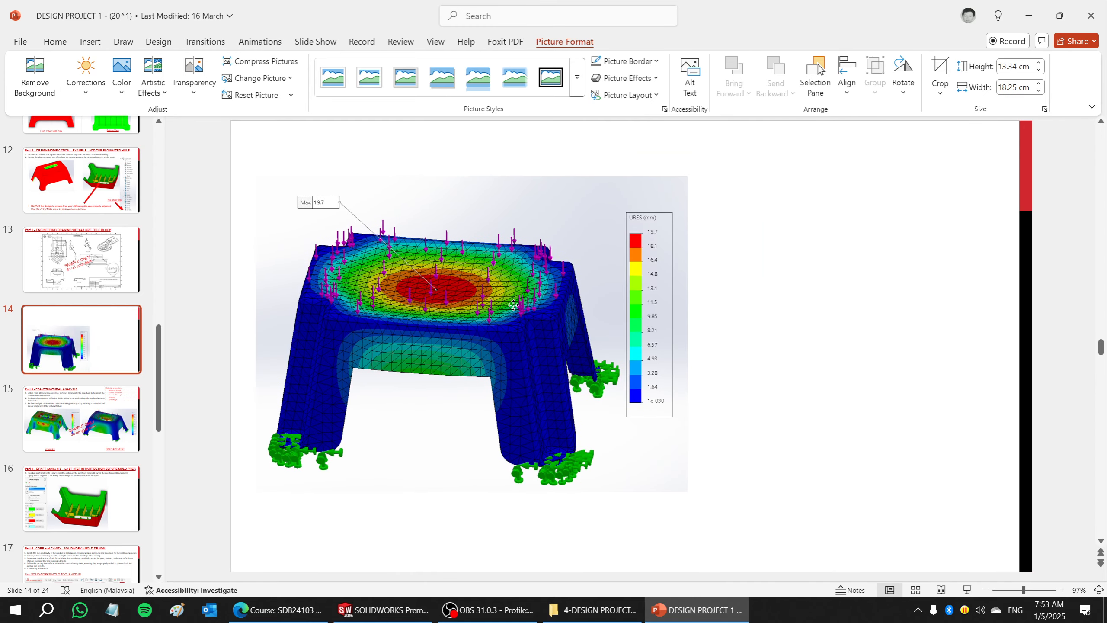
- Insert a blank slide between the engineering drawing slide and the displacement plot slide
{"action": "left_click", "coordinate": [79, 301]}
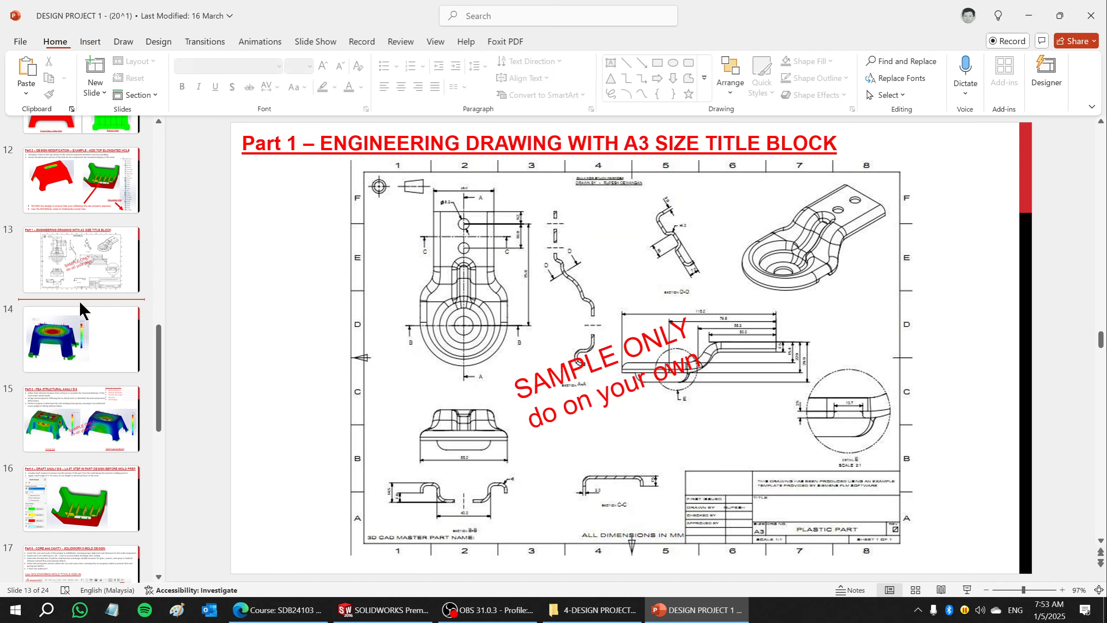
{"action": "left_click", "coordinate": [97, 91]}
{"action": "left_click", "coordinate": [106, 201]}
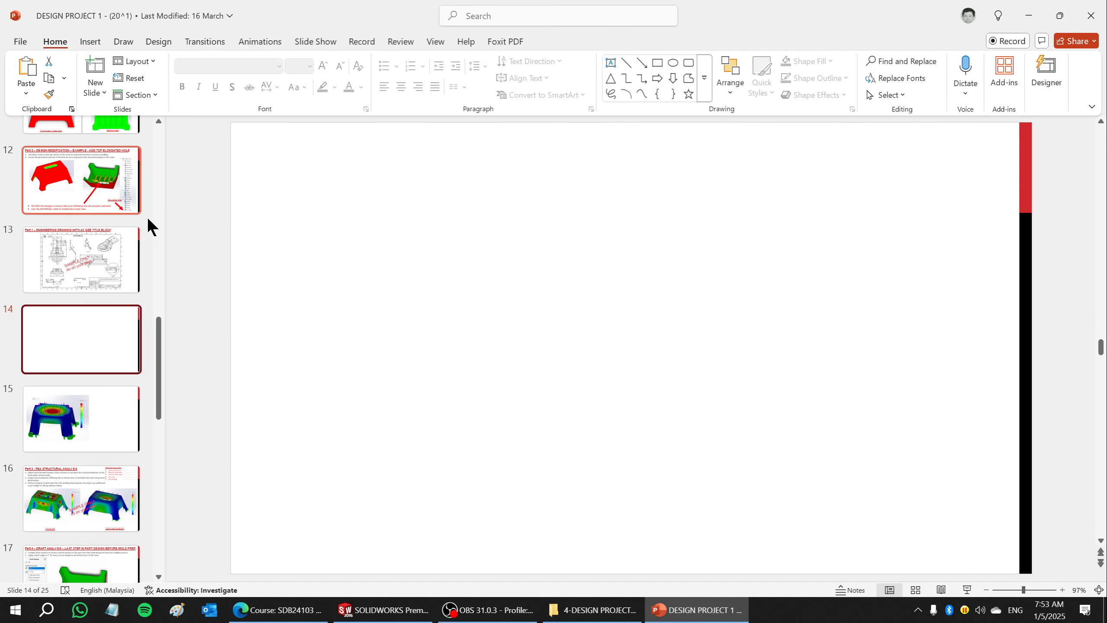
- Switch to SOLIDWORKS and display the Stress1 (-vonMises-) plot of the Static 2 study
{"action": "left_click", "coordinate": [383, 610]}
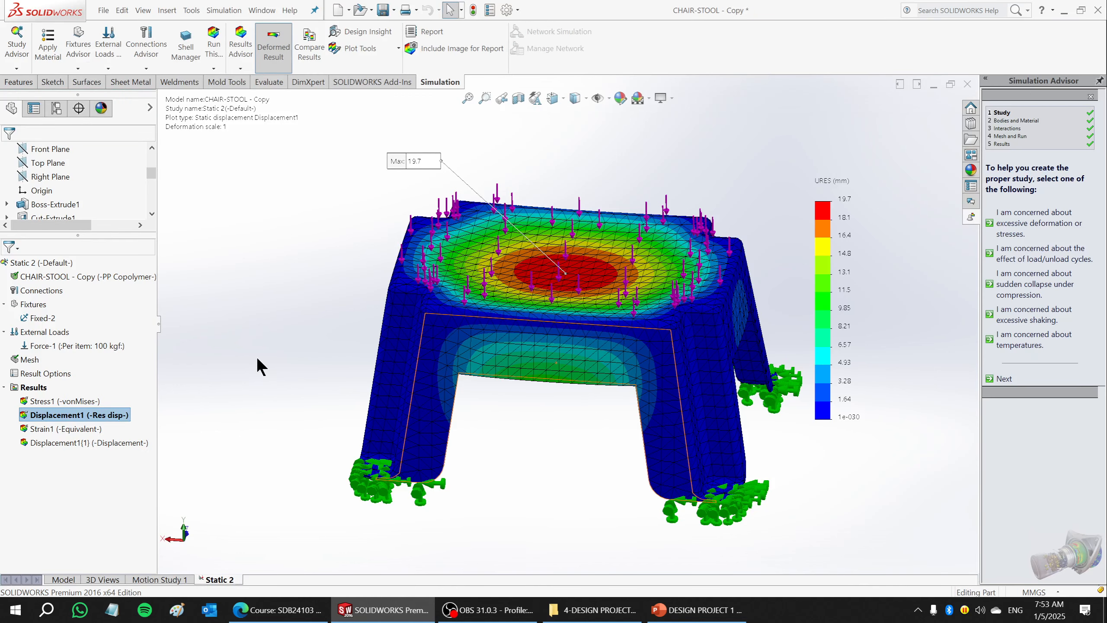
{"action": "right_click", "coordinate": [77, 400]}
{"action": "key", "text": "Escape"}
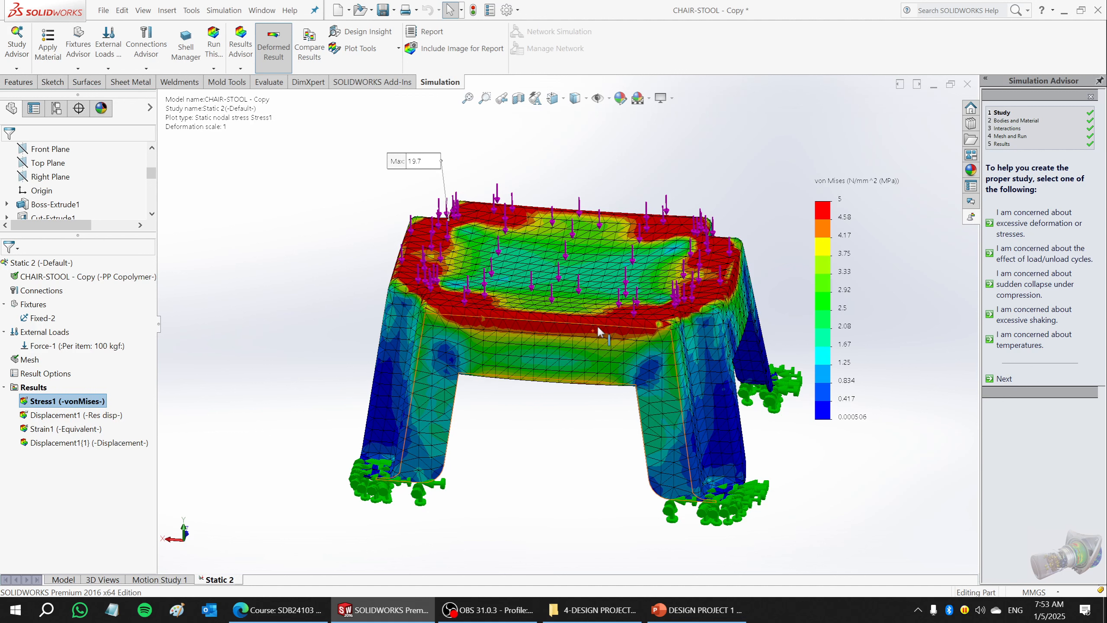
- Restore the default maximum value of the von Mises stress legend
{"action": "double_click", "coordinate": [838, 200]}
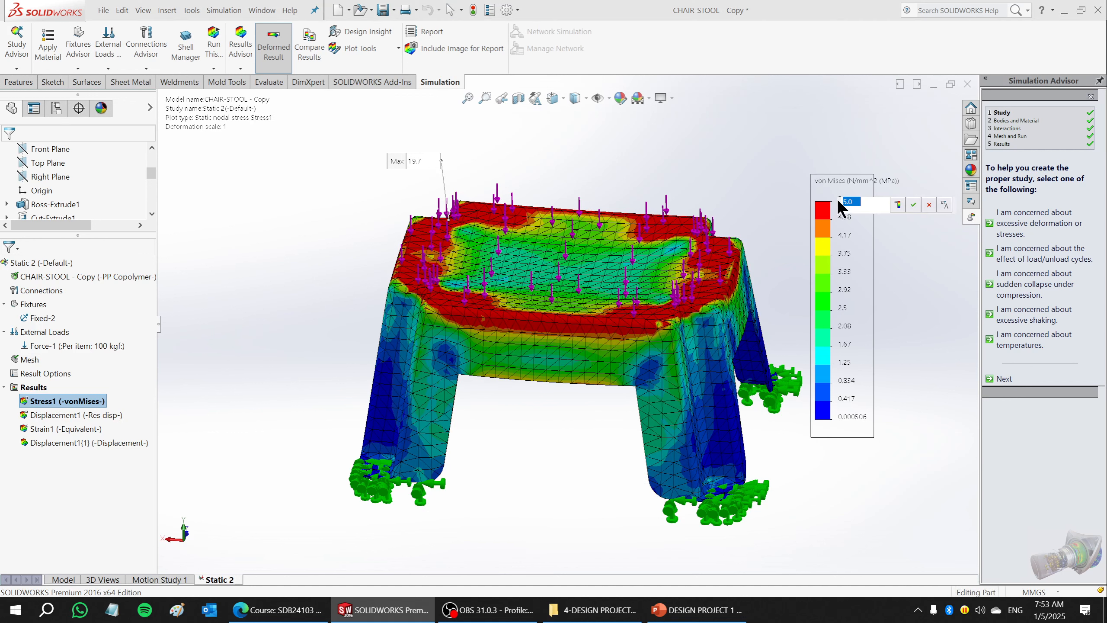
{"action": "left_click", "coordinate": [897, 204]}
{"action": "left_click", "coordinate": [915, 202]}
{"action": "middle_click_drag", "start_coordinate": [631, 270], "coordinate": [649, 301]}
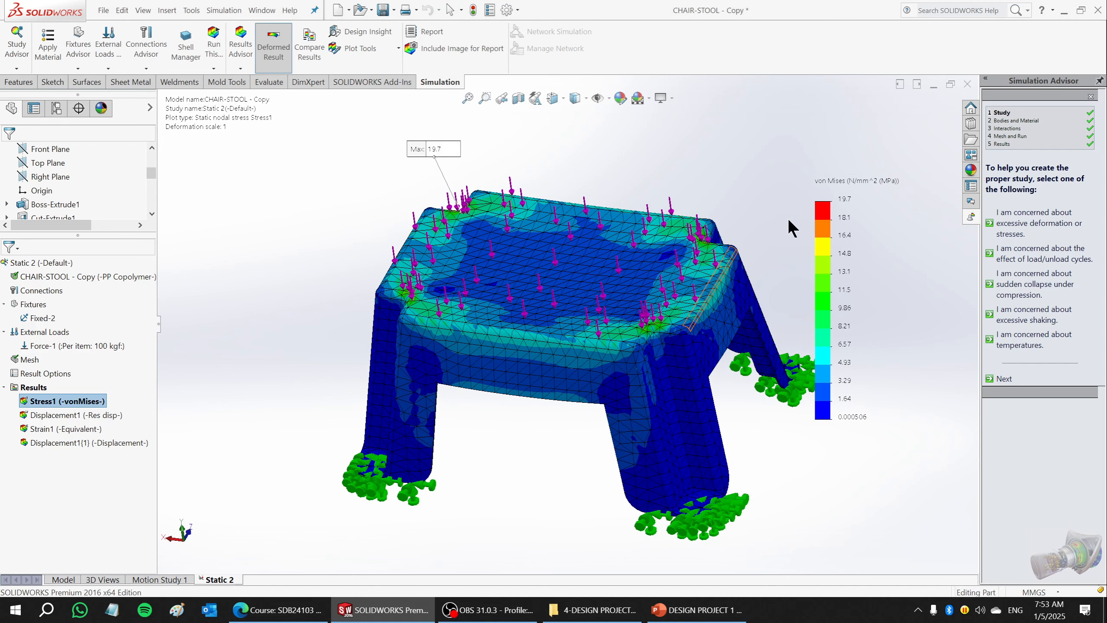
- Set the maximum of the von Mises stress legend to 10 MPa
{"action": "double_click", "coordinate": [844, 201]}
{"action": "type", "text": "1"}
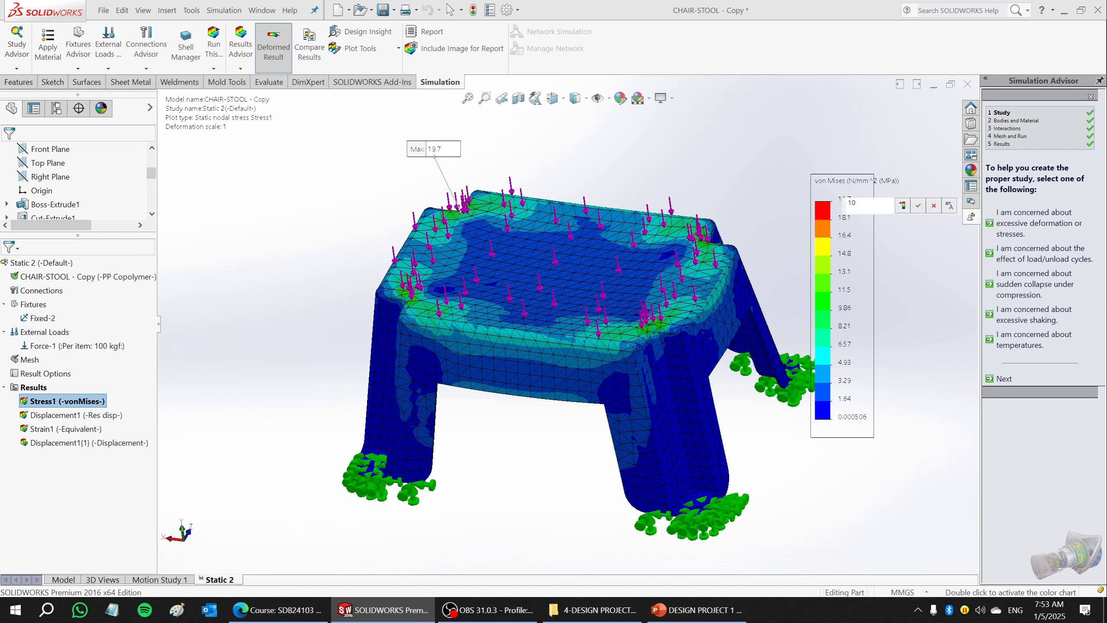
{"action": "type", "text": "0"}
{"action": "key", "text": "Return"}
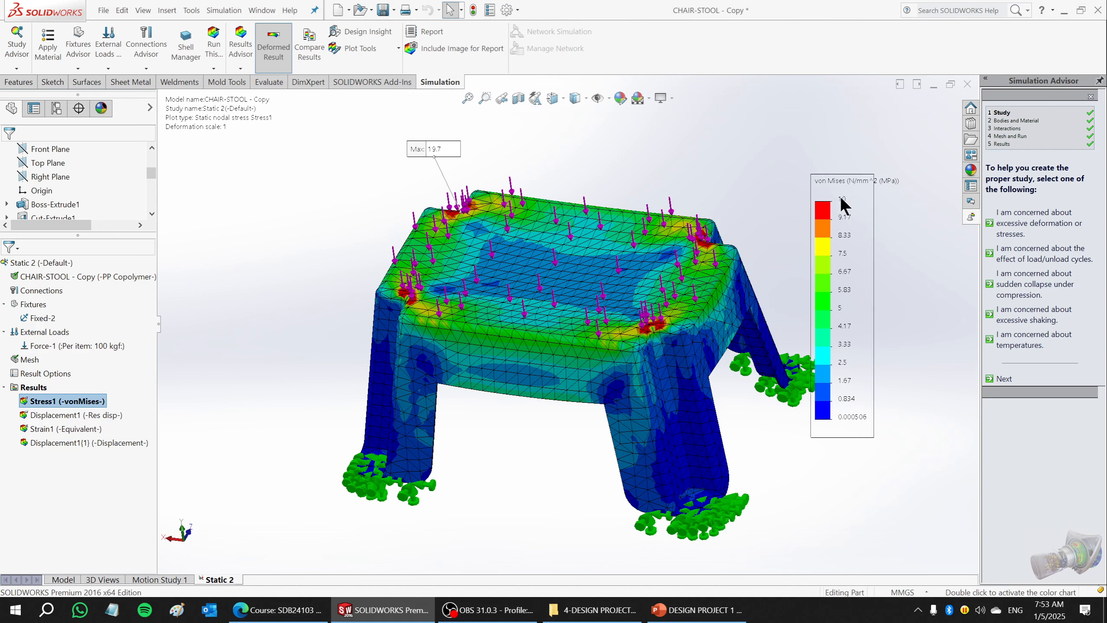
- Set the maximum of the von Mises stress legend to 5 MPa
{"action": "double_click", "coordinate": [842, 200]}
{"action": "type", "text": "5"}
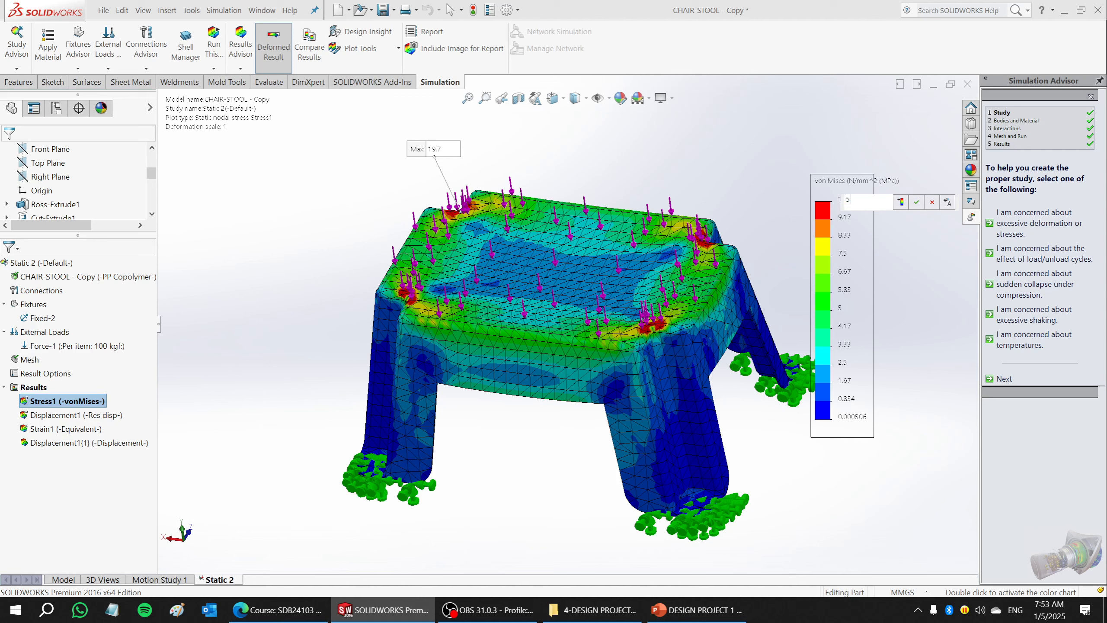
{"action": "key", "text": "Return"}
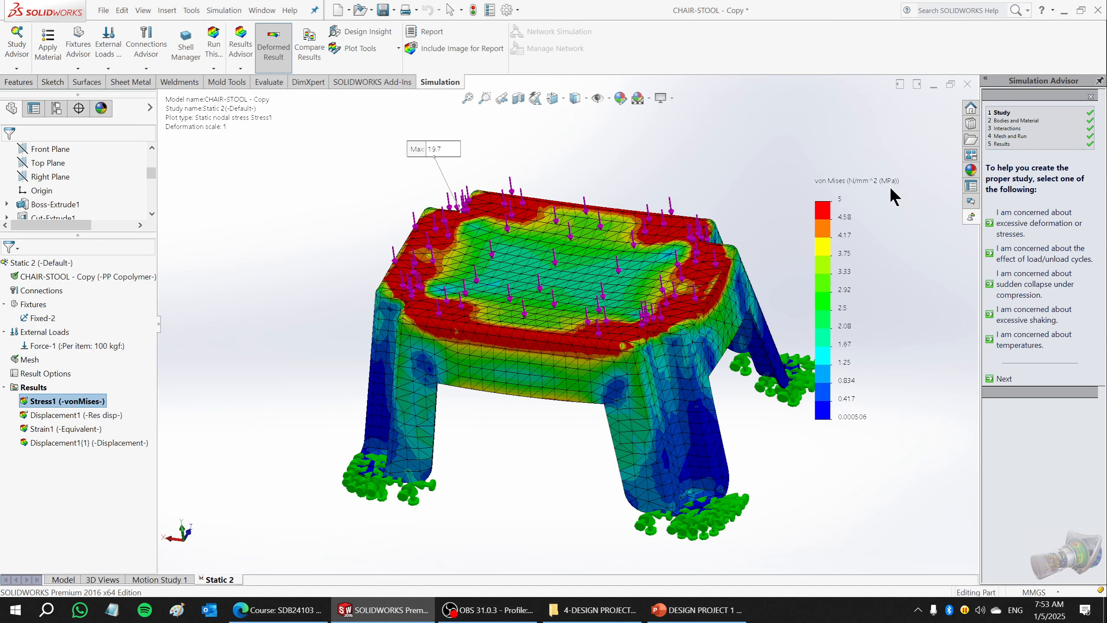
- Move the maximum label above the middle of the seat and capture a screen snip of the whole stress plot with its legend
{"action": "middle_click_drag", "start_coordinate": [645, 258], "coordinate": [627, 268]}
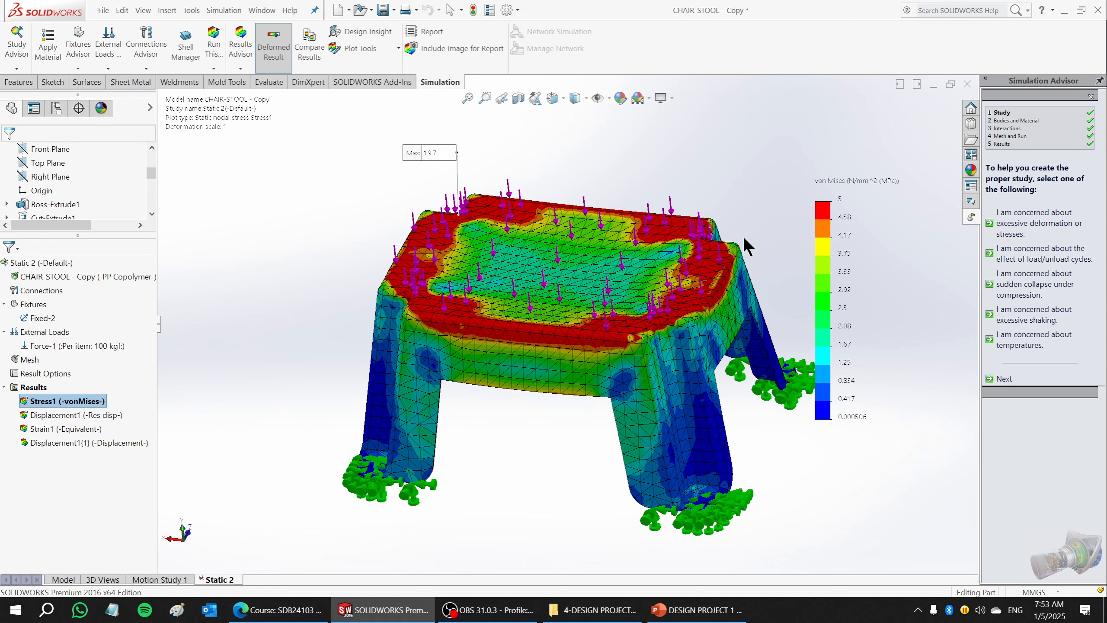
{"action": "left_click_drag", "start_coordinate": [405, 154], "coordinate": [328, 154]}
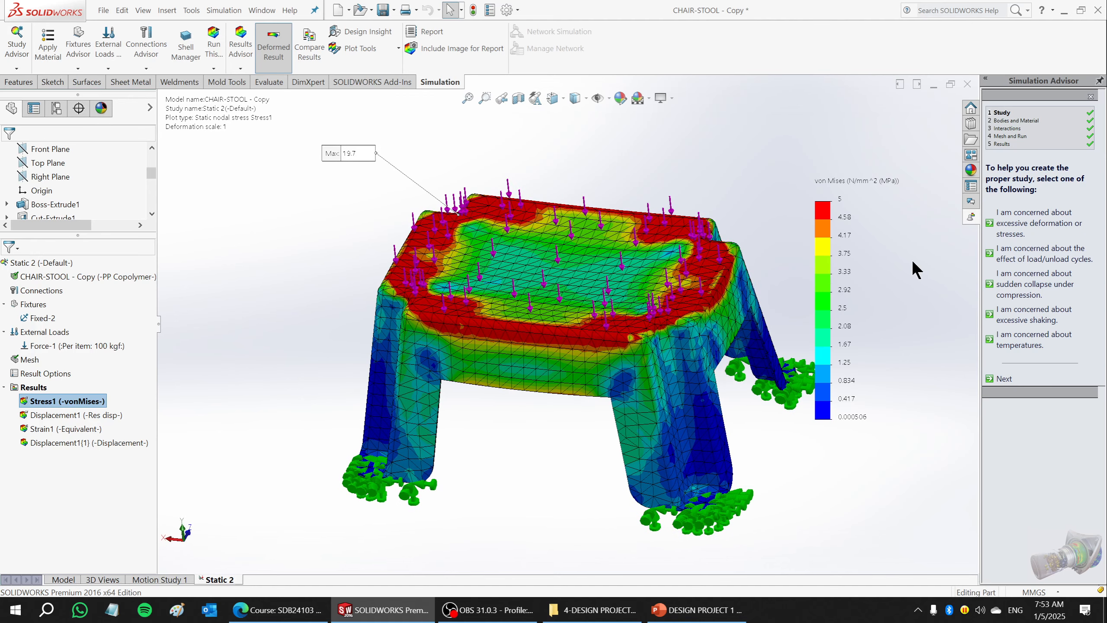
{"action": "mouse_move", "coordinate": [370, 155]}
{"action": "left_mouse_down"}
{"action": "mouse_move", "coordinate": [526, 162]}
{"action": "mouse_move", "coordinate": [382, 171]}
{"action": "left_mouse_up"}
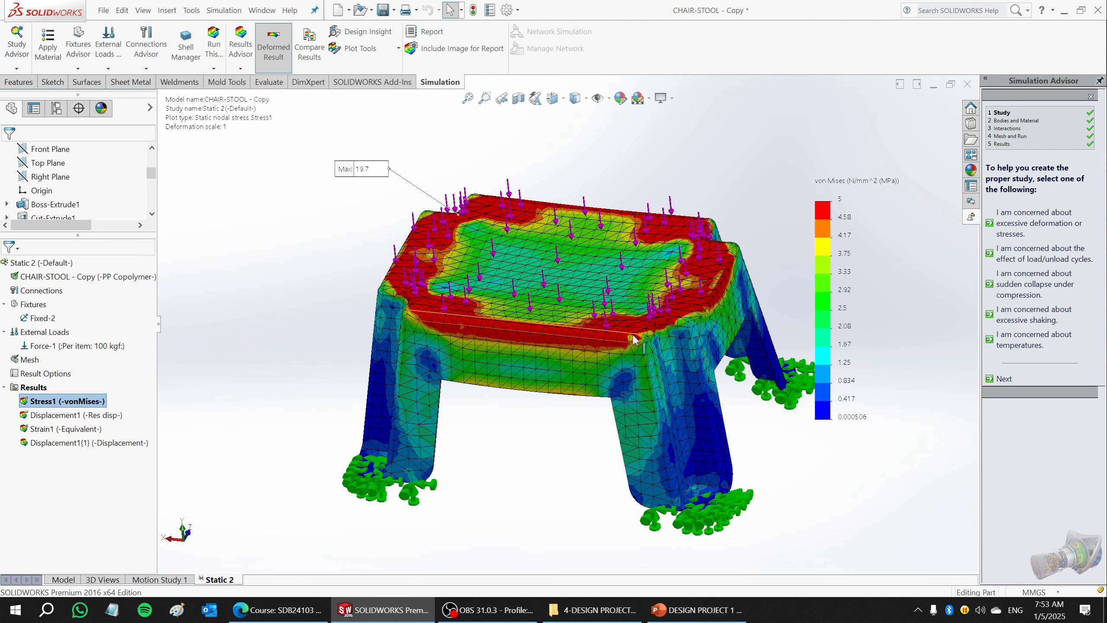
{"action": "scroll", "coordinate": [634, 338], "scroll_direction": "up", "scroll_amount": 1}
{"action": "scroll", "coordinate": [649, 383], "scroll_direction": "down", "scroll_amount": 1}
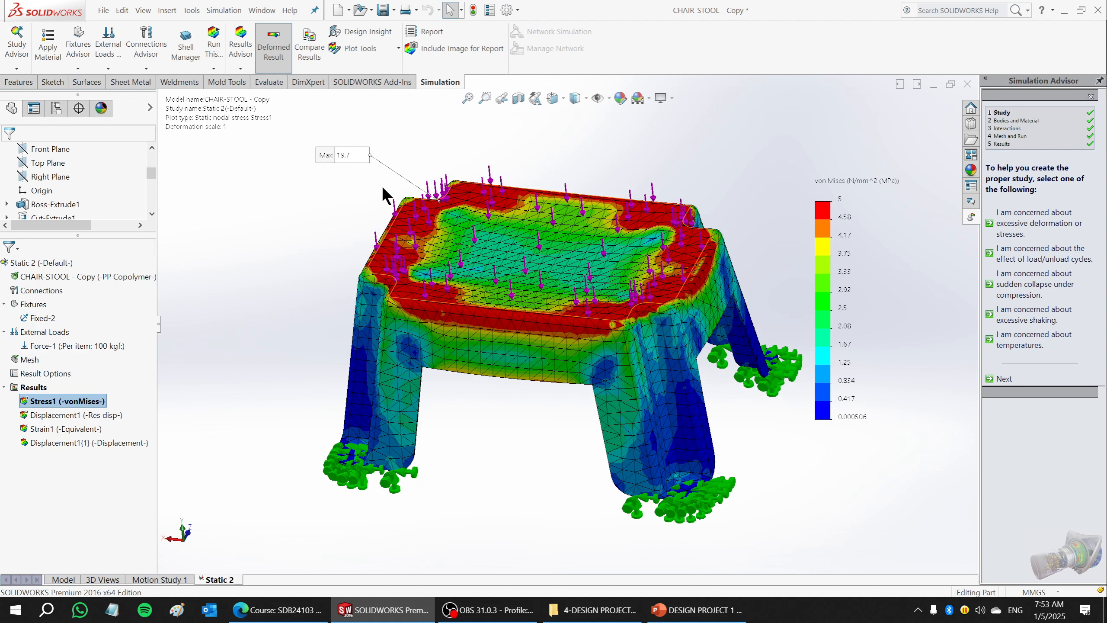
{"action": "left_click_drag", "start_coordinate": [355, 167], "coordinate": [570, 168]}
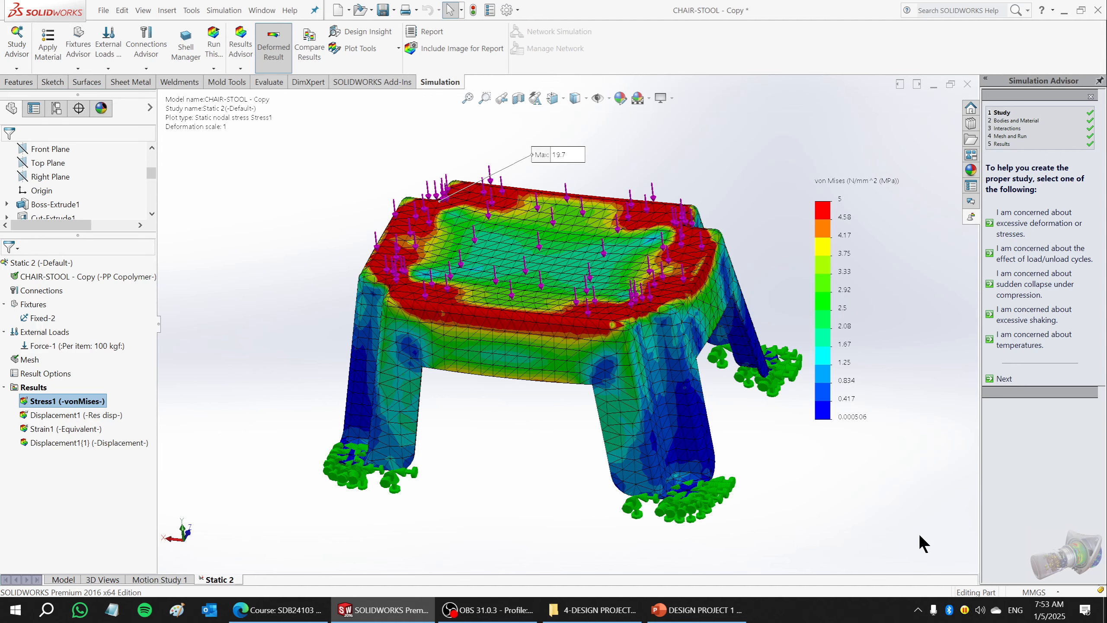
{"action": "key", "text": "super+shift+s"}
{"action": "left_click_drag", "start_coordinate": [926, 125], "coordinate": [288, 545]}
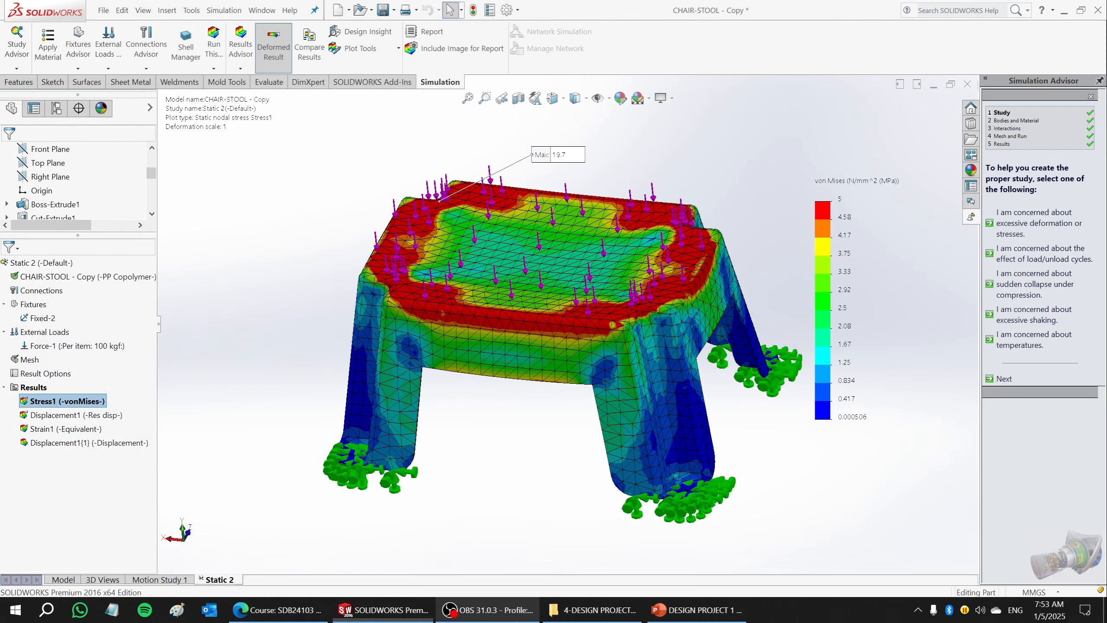
- Switch to PowerPoint, paste the stress plot capture on the blank slide 14 and shrink it to about 15.24 × 23.54 cm
{"action": "left_click", "coordinate": [696, 610]}
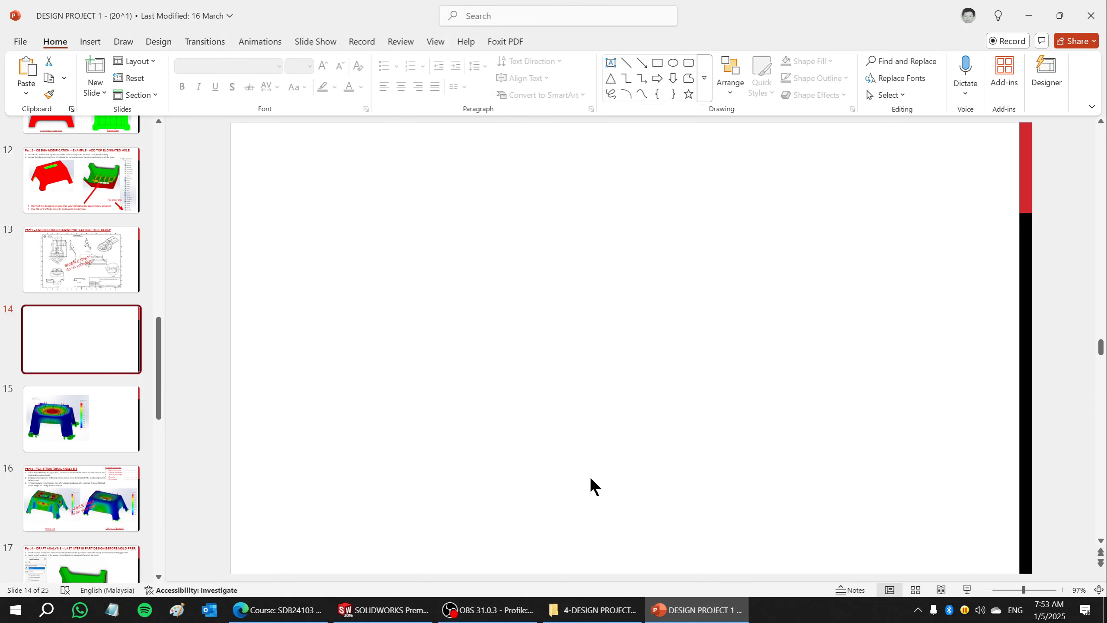
{"action": "key", "text": "ctrl+v"}
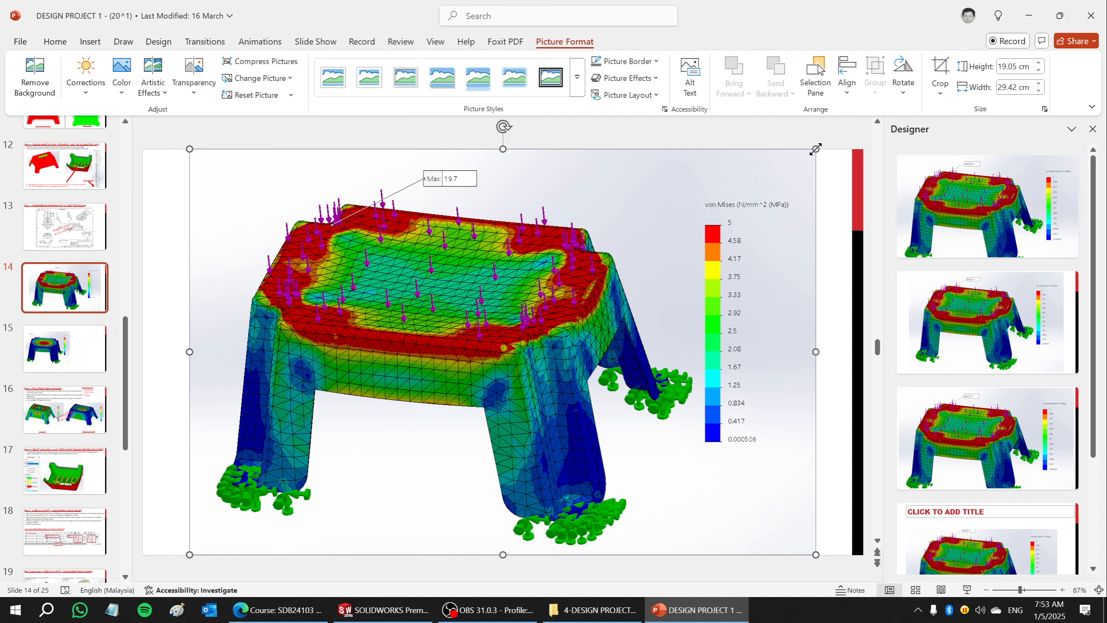
{"action": "left_click_drag", "start_coordinate": [815, 149], "coordinate": [509, 227]}
{"action": "left_click_drag", "start_coordinate": [480, 314], "coordinate": [434, 279]}
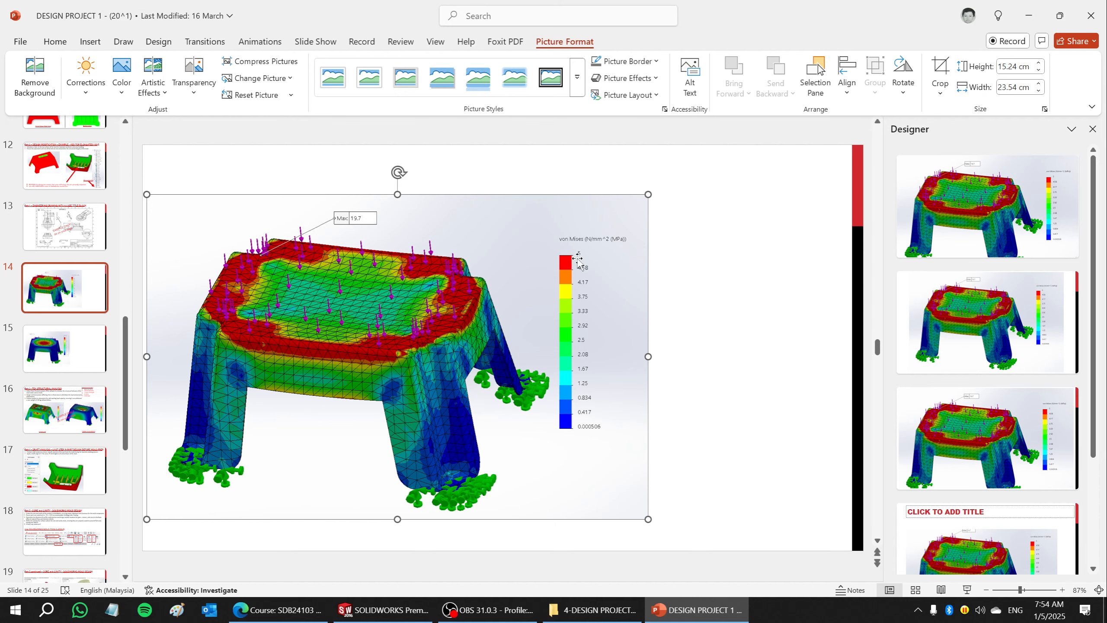
- Switch to SOLIDWORKS and display the Displacement1 (-Res disp-) plot of the Static 2 study
{"action": "scroll", "coordinate": [163, 364], "scroll_direction": "down", "scroll_amount": 1}
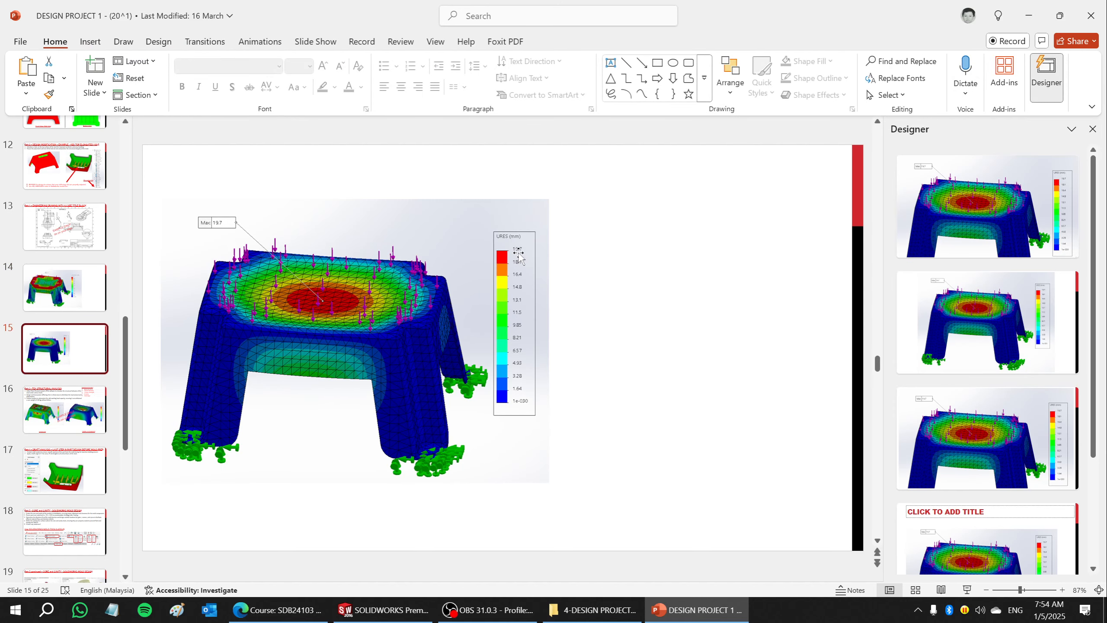
{"action": "left_click", "coordinate": [368, 617]}
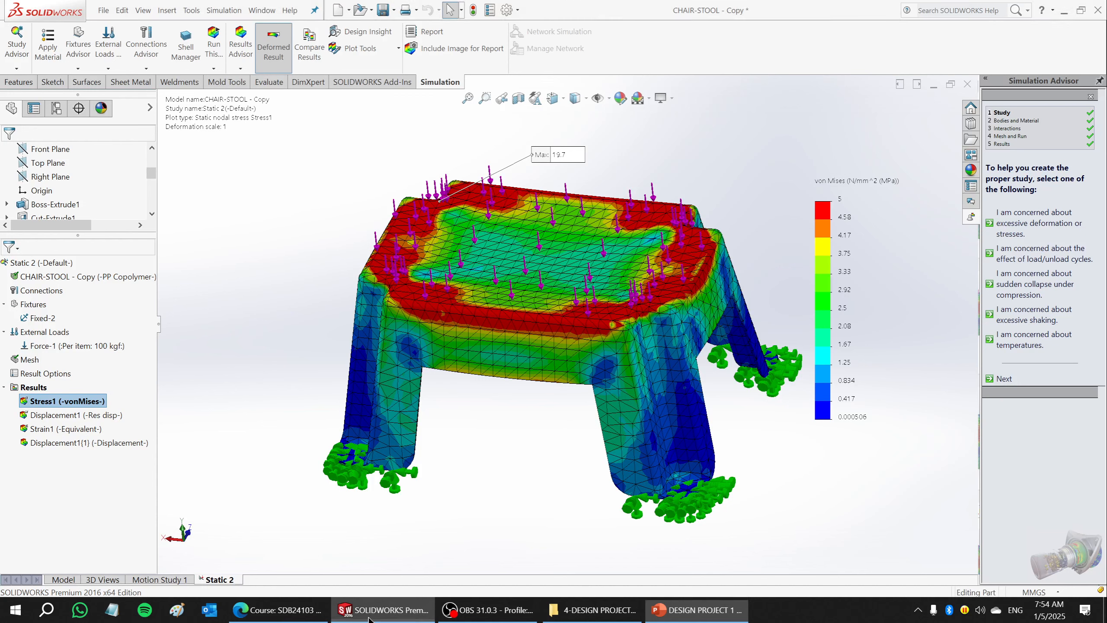
{"action": "right_click", "coordinate": [56, 415]}
{"action": "key", "text": "Escape"}
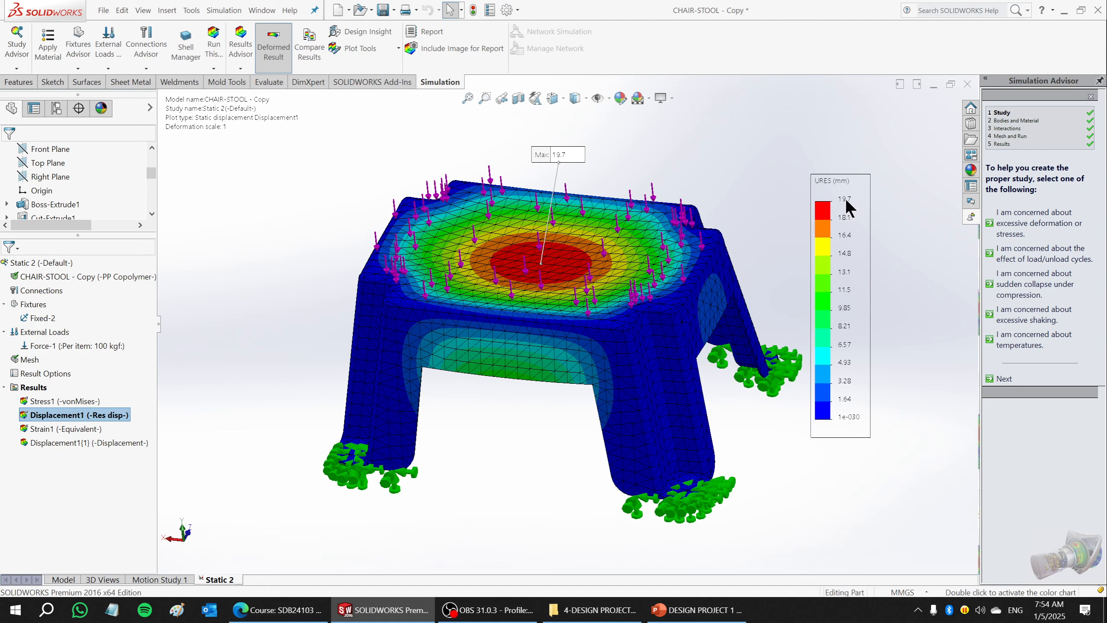
- Set the displacement legend's maximum to 20 mm and capture a screen snip of the whole plot with its legend
{"action": "double_click", "coordinate": [845, 198]}
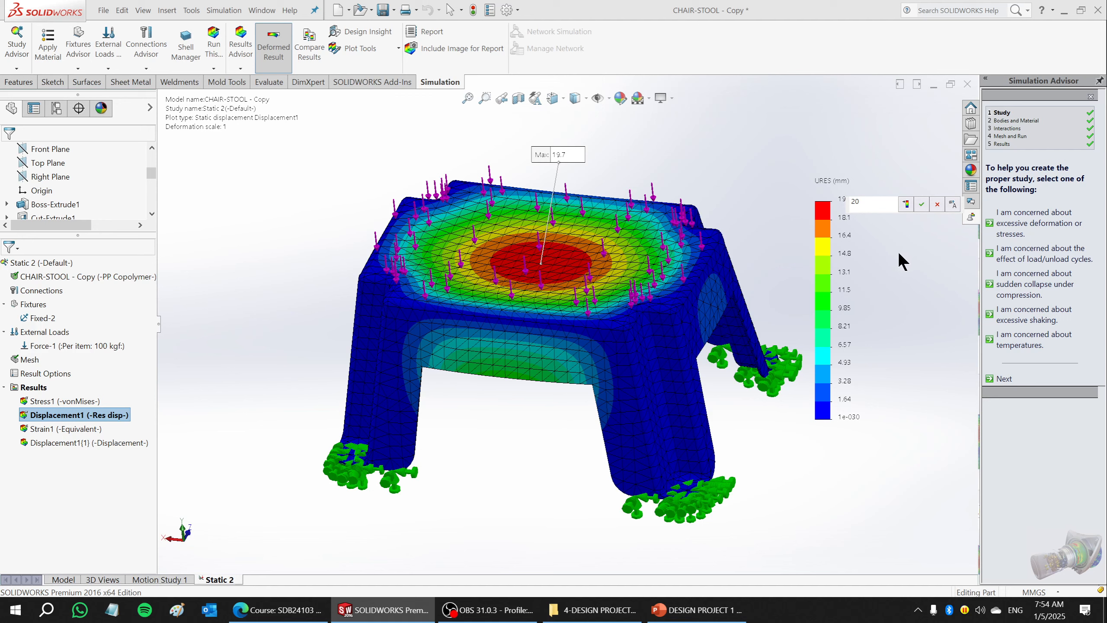
{"action": "key", "text": "Return"}
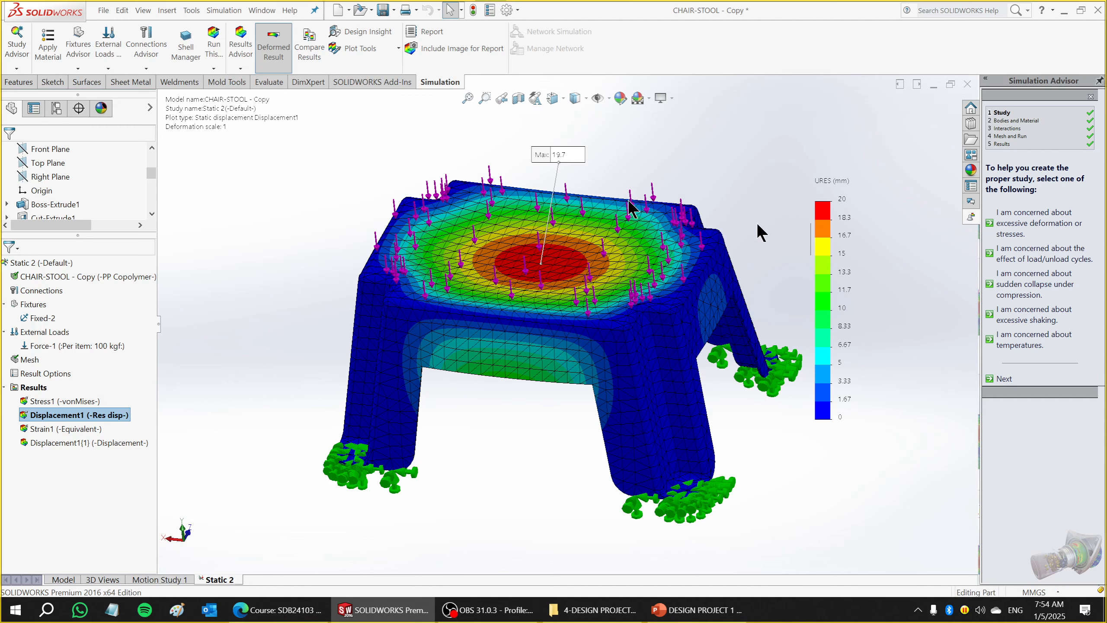
{"action": "key", "text": "super+shift+s"}
{"action": "left_click_drag", "start_coordinate": [302, 139], "coordinate": [872, 532]}
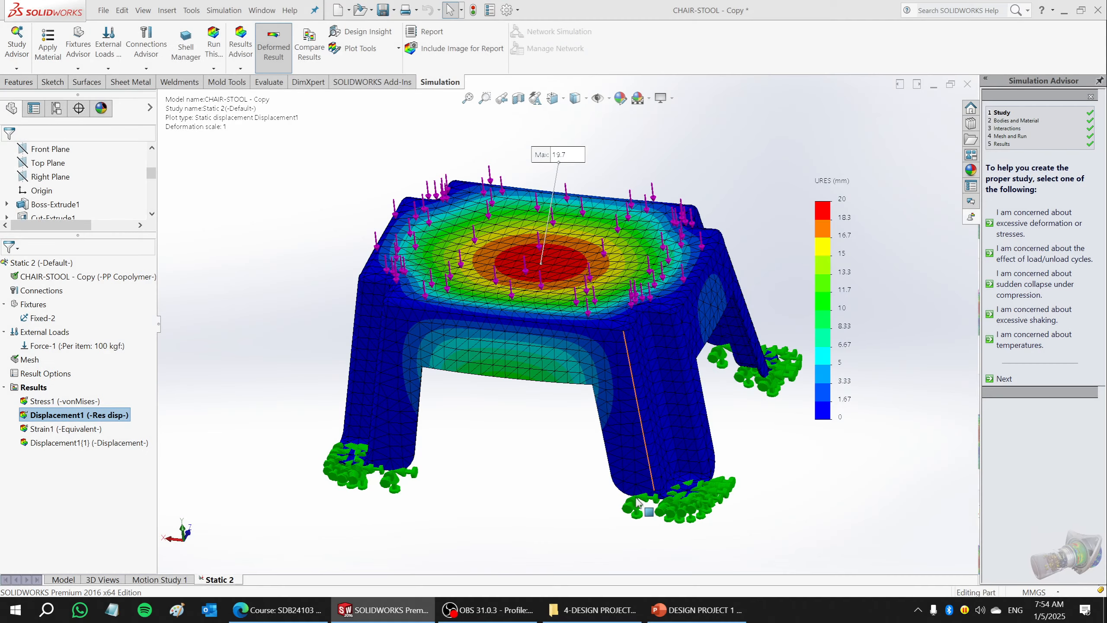
- Switch to PowerPoint and replace the old displacement picture on slide 15 with the new capture
{"action": "left_click", "coordinate": [685, 611]}
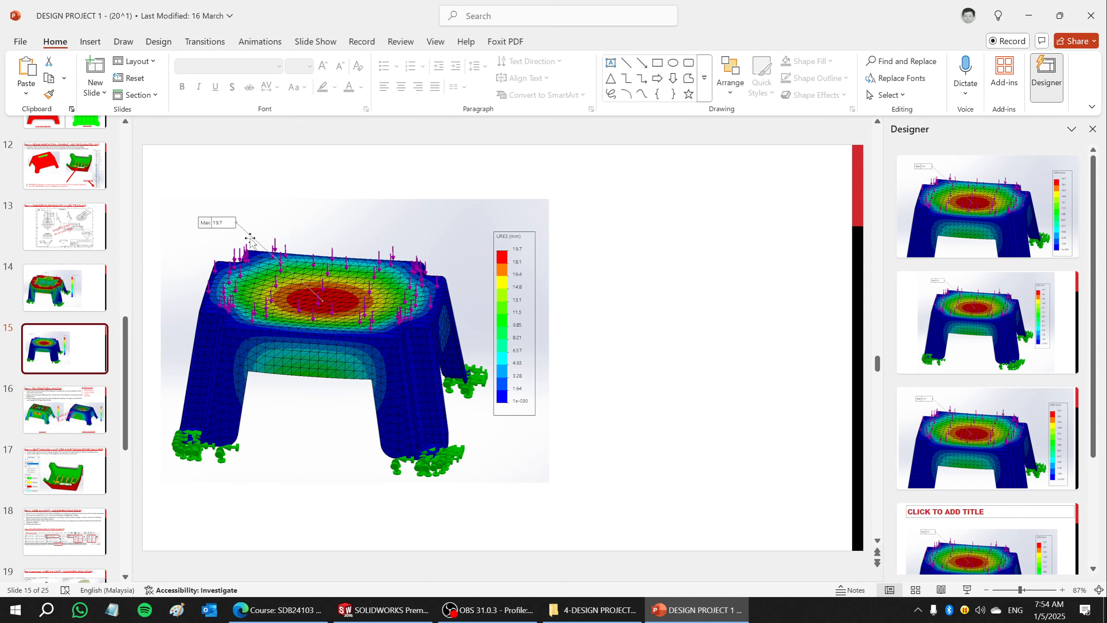
{"action": "left_click", "coordinate": [443, 279]}
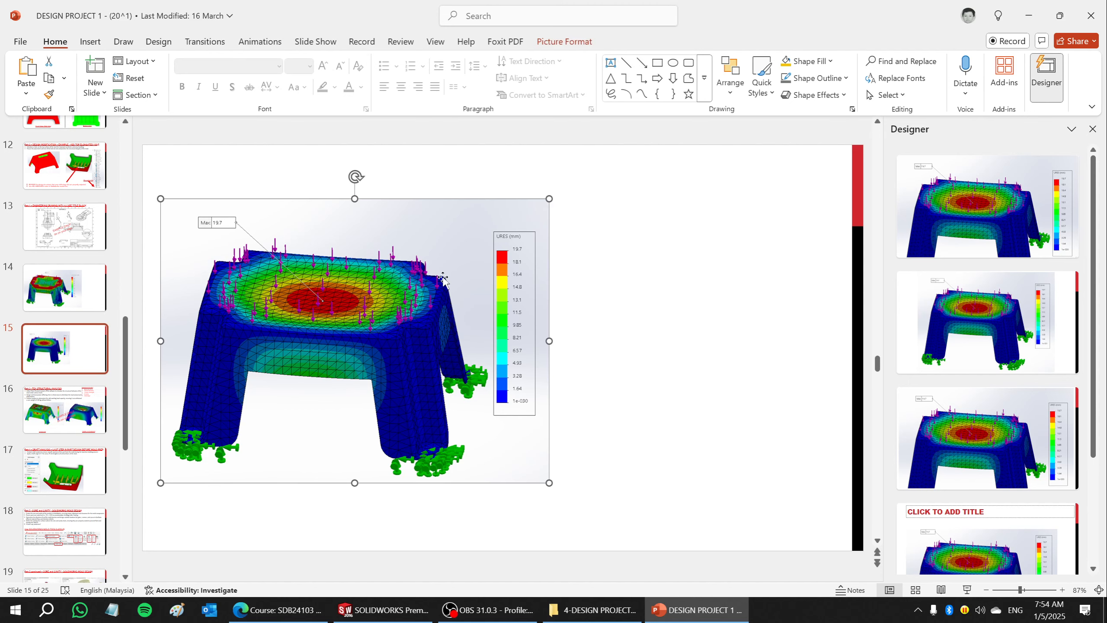
{"action": "key", "text": "Delete"}
{"action": "key", "text": "ctrl+v"}
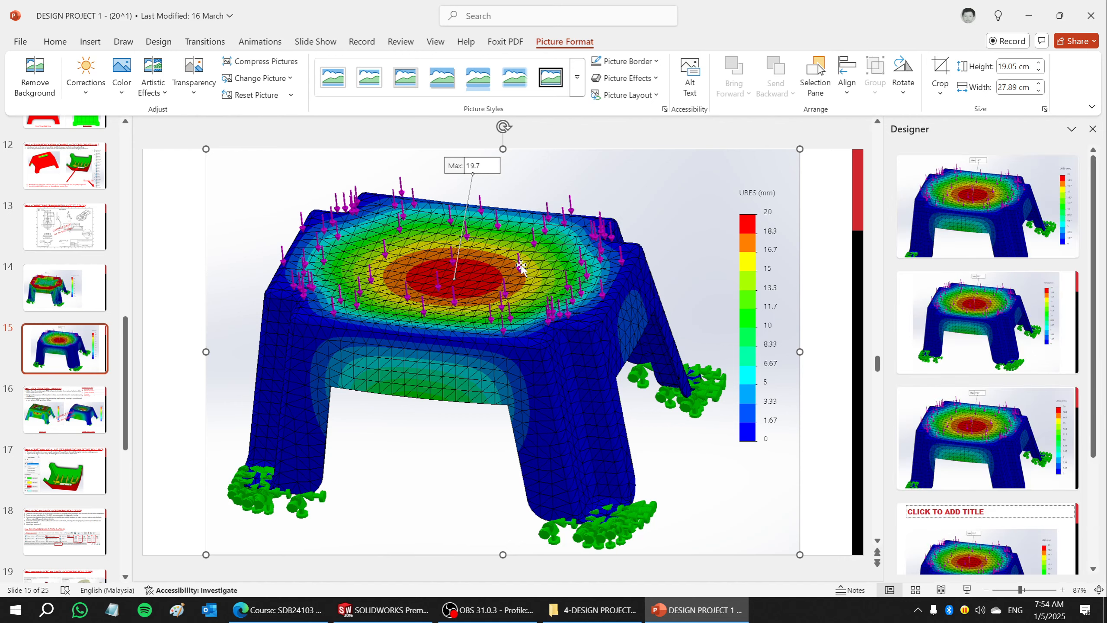
- Move the new displacement picture toward the slide's left edge and shrink it to about 12.49 × 18.28 cm
{"action": "left_click_drag", "start_coordinate": [521, 264], "coordinate": [426, 265]}
{"action": "left_click_drag", "start_coordinate": [708, 149], "coordinate": [562, 238]}
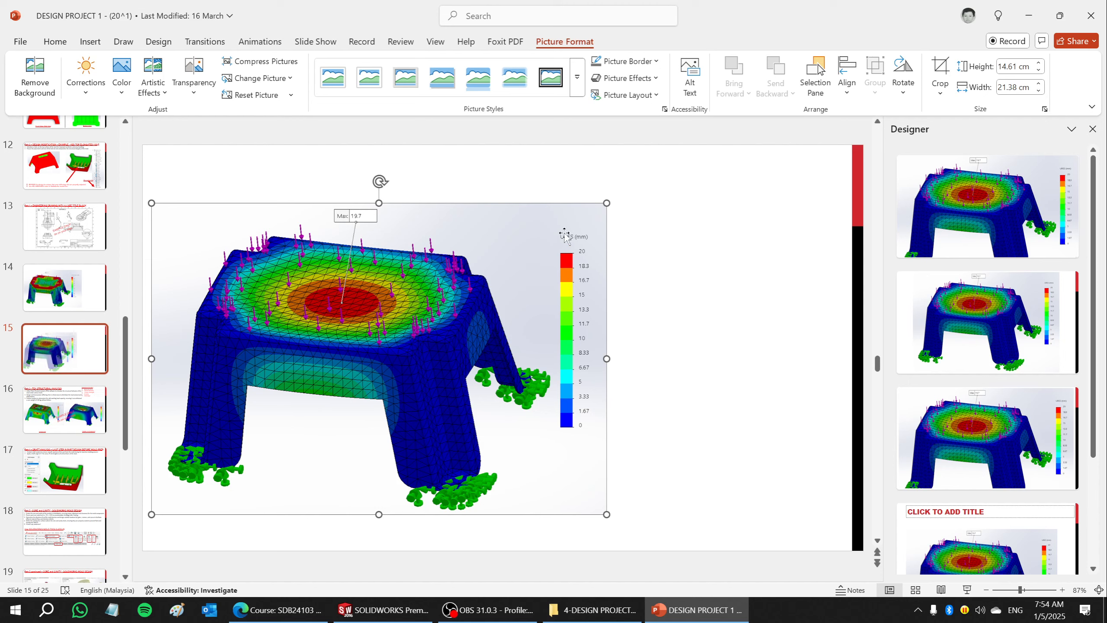
{"action": "left_click_drag", "start_coordinate": [606, 203], "coordinate": [541, 249]}
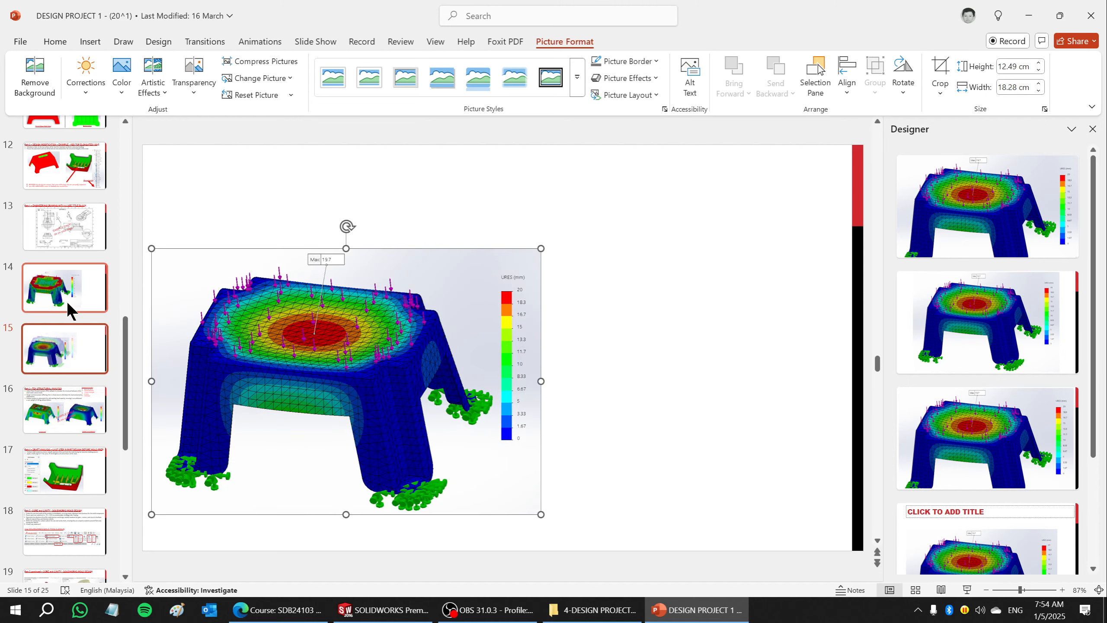
{"action": "left_click", "coordinate": [69, 307]}
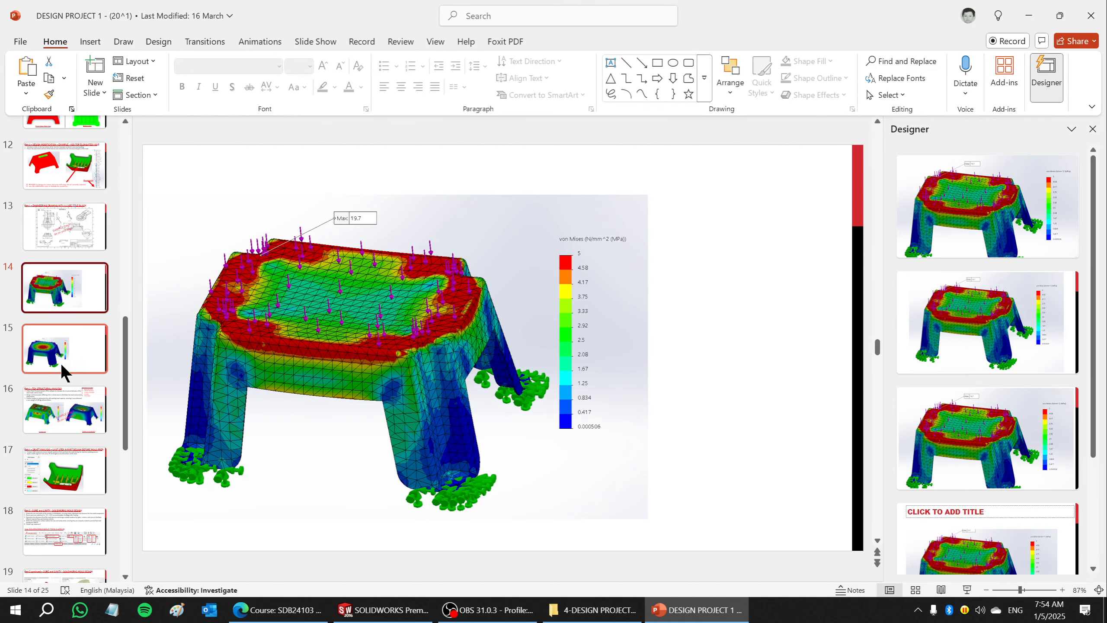
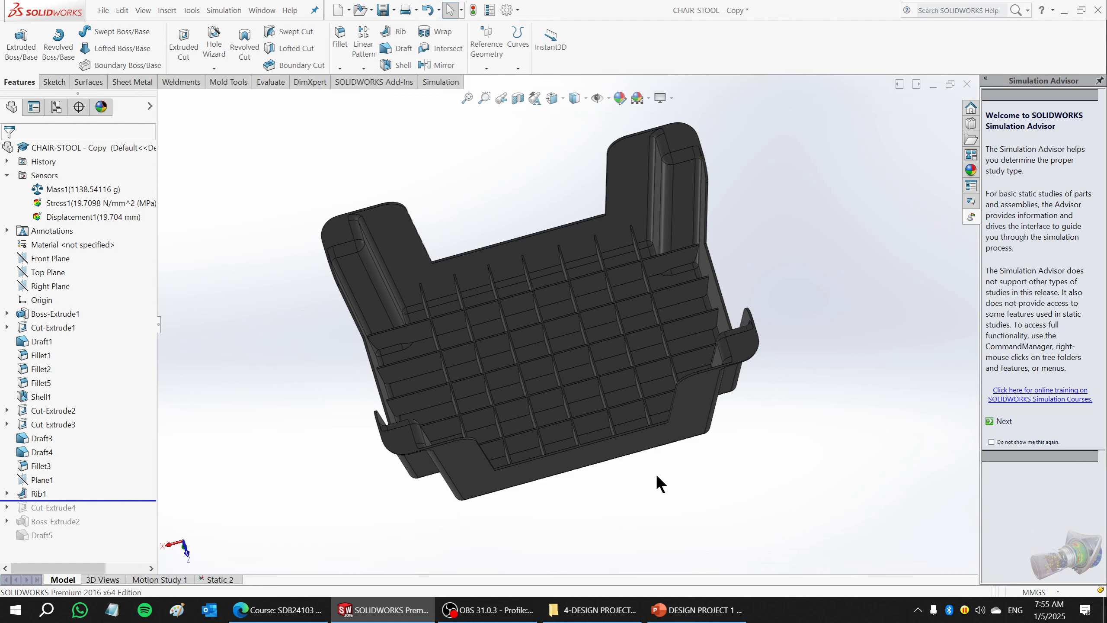
- Try to give the whole CHAIR-STOOL part a yellow color (RGB 255, 255, 0)
{"action": "middle_click_drag", "start_coordinate": [656, 474], "coordinate": [635, 445]}
{"action": "middle_click_drag", "start_coordinate": [602, 332], "coordinate": [532, 295]}
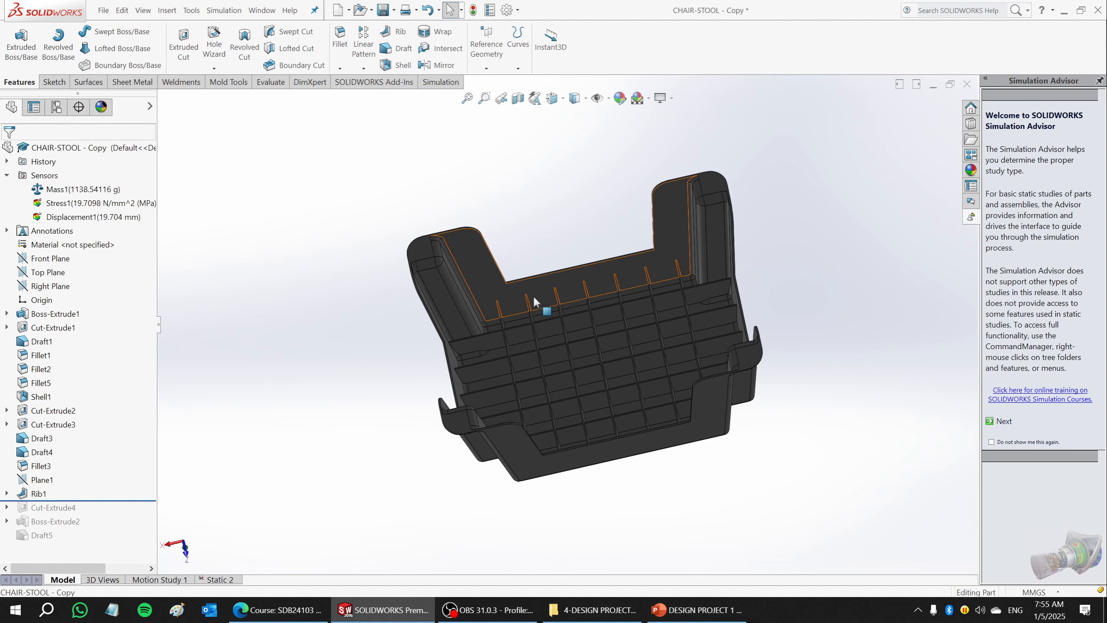
{"action": "right_click", "coordinate": [69, 147]}
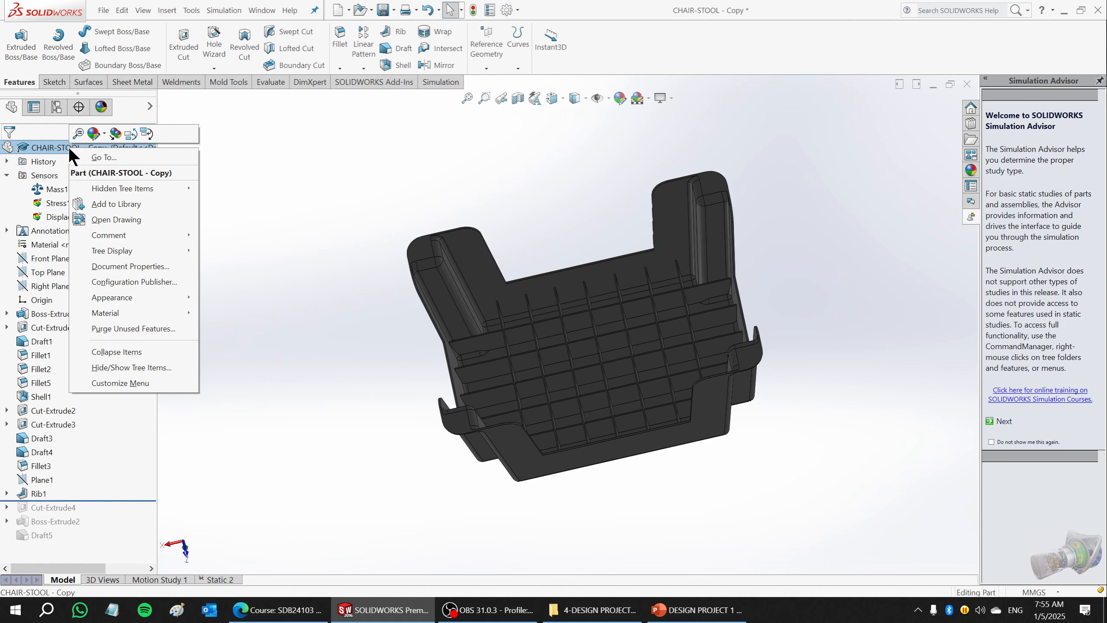
{"action": "left_click", "coordinate": [93, 133]}
{"action": "left_click", "coordinate": [99, 163]}
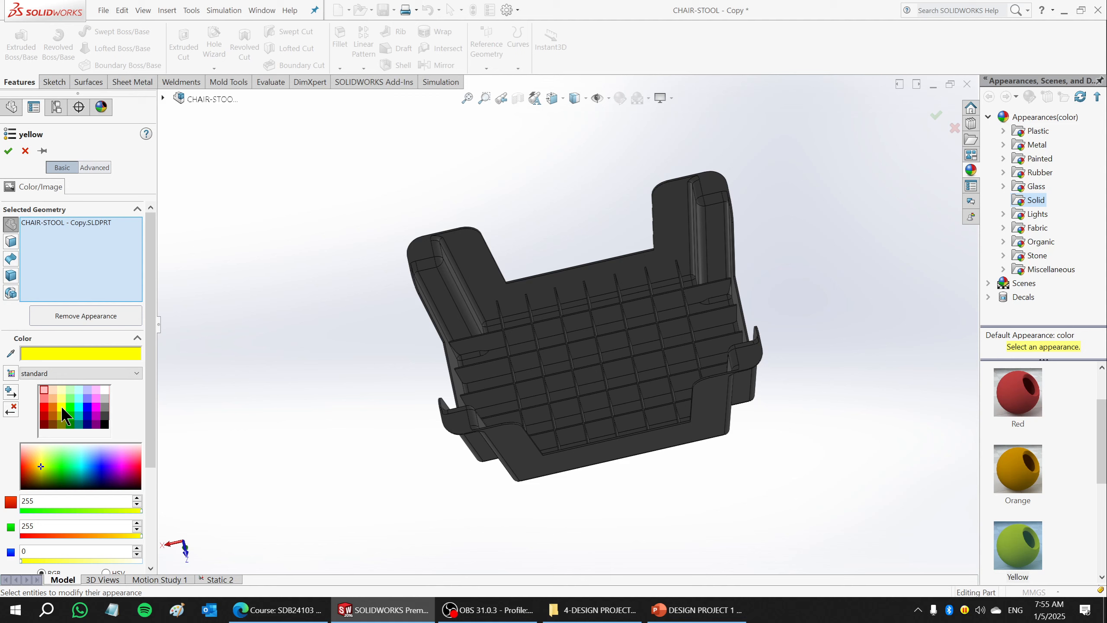
{"action": "left_click", "coordinate": [8, 150]}
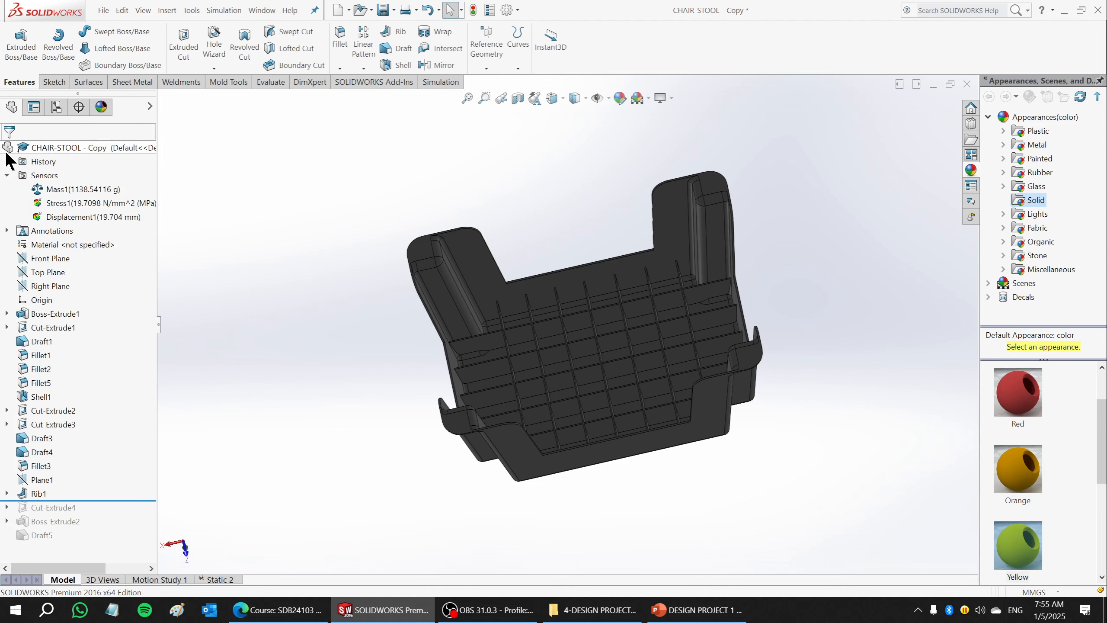
- Try to apply the solid Red appearance from the appearance library to the whole stool part
{"action": "middle_click_drag", "start_coordinate": [382, 267], "coordinate": [379, 305]}
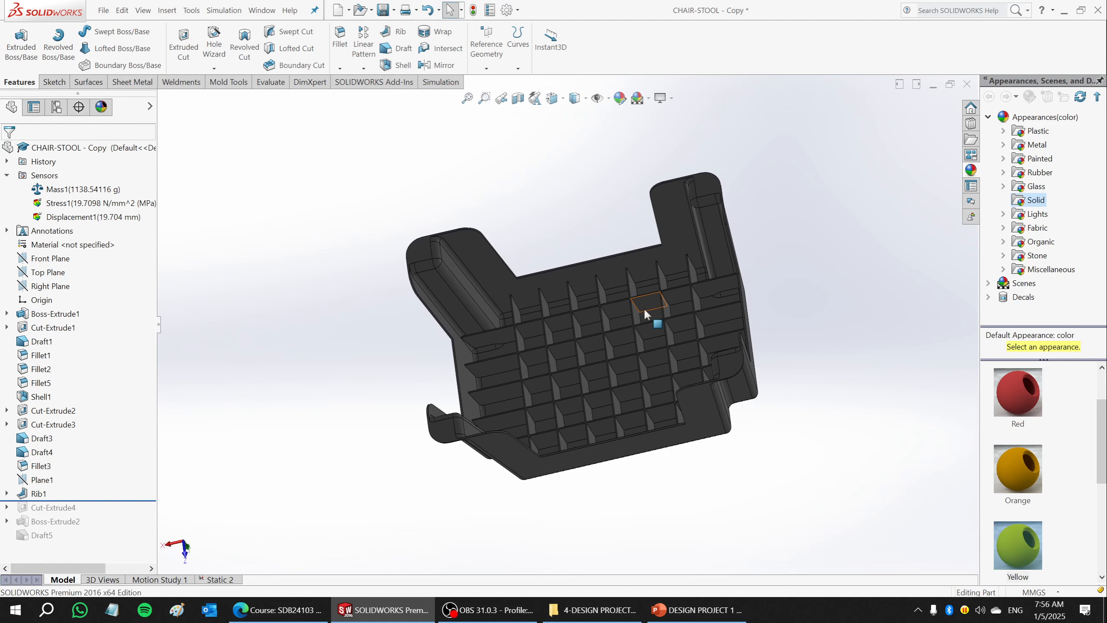
{"action": "middle_click_drag", "start_coordinate": [649, 311], "coordinate": [623, 297]}
{"action": "middle_click_drag", "start_coordinate": [617, 247], "coordinate": [637, 292]}
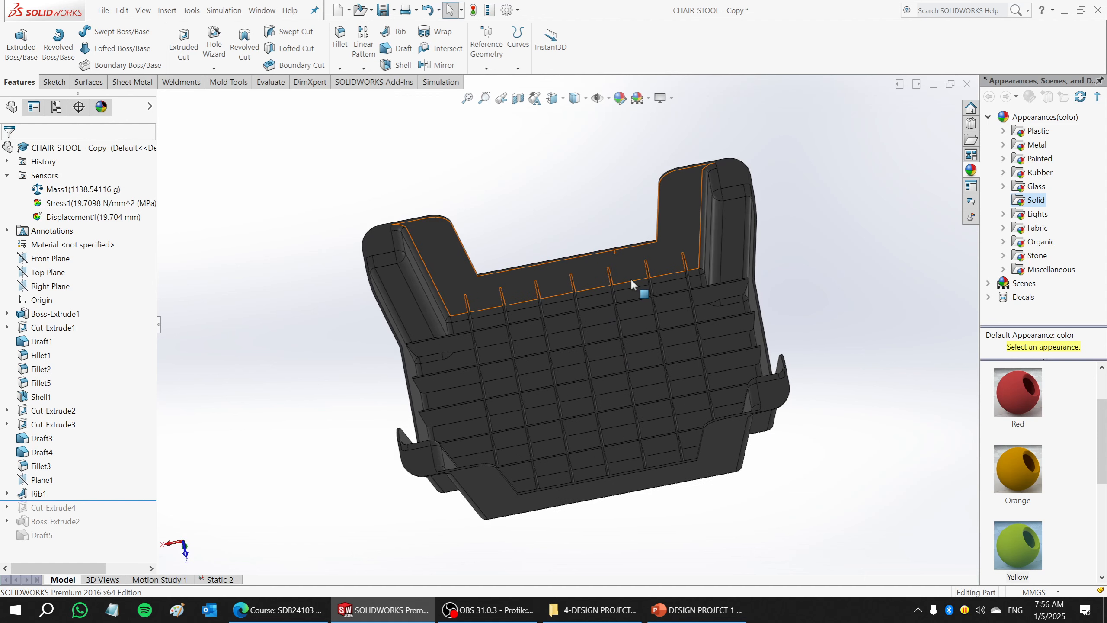
{"action": "scroll", "coordinate": [628, 286], "scroll_direction": "down", "scroll_amount": 3}
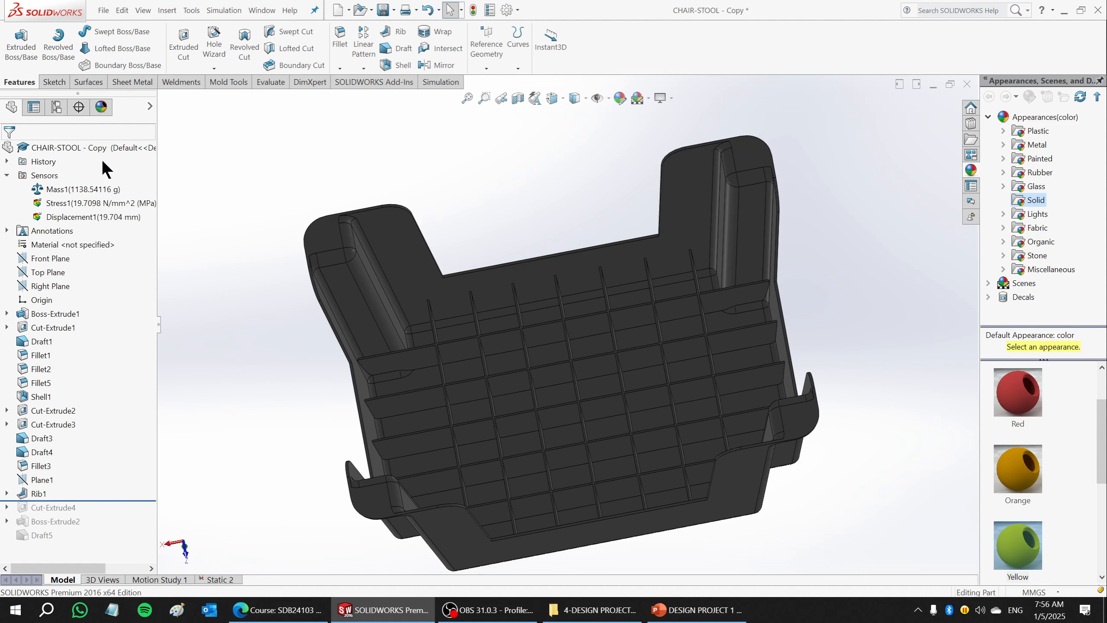
{"action": "middle_click_drag", "start_coordinate": [508, 396], "coordinate": [543, 383]}
{"action": "left_click", "coordinate": [1032, 409]}
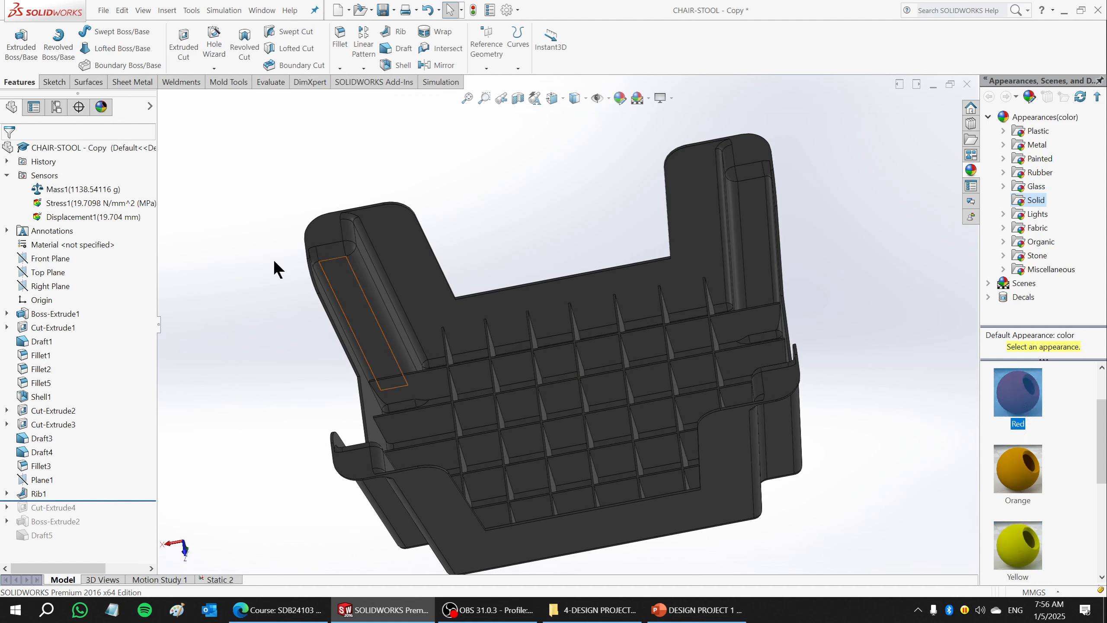
- Remove the part-level appearance from the stool for all such instances
{"action": "right_click", "coordinate": [47, 145]}
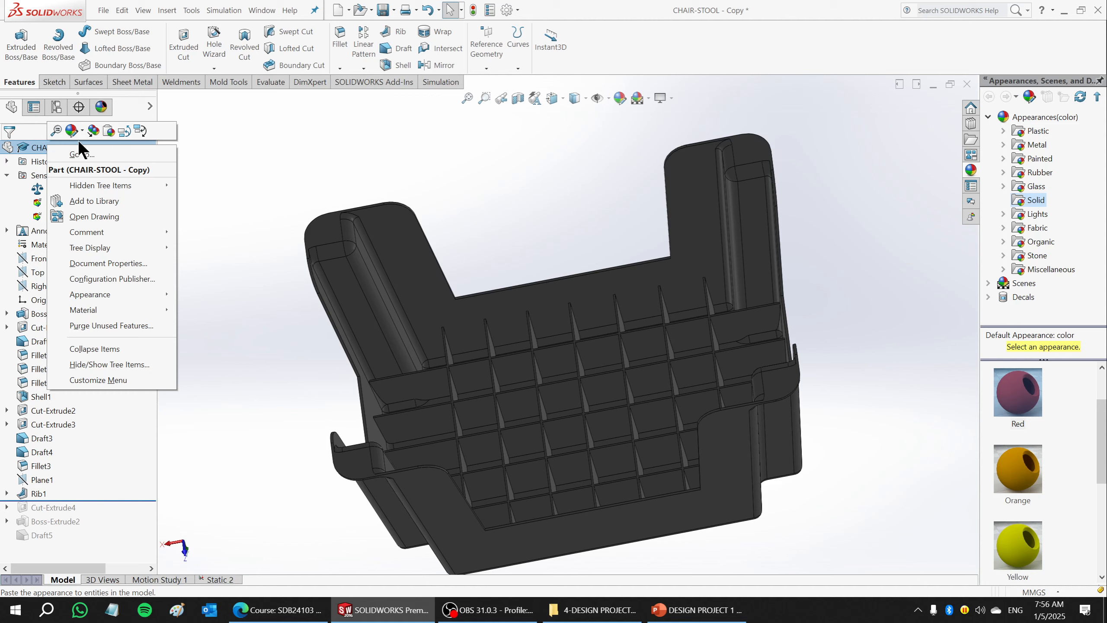
{"action": "mouse_move", "coordinate": [69, 127]}
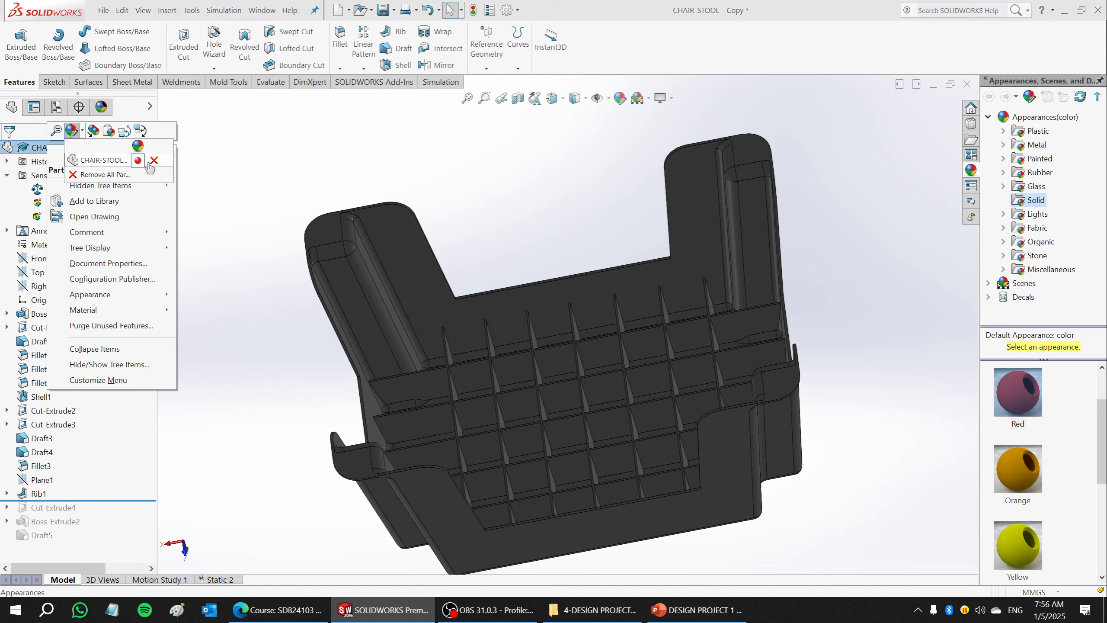
{"action": "left_click", "coordinate": [154, 161]}
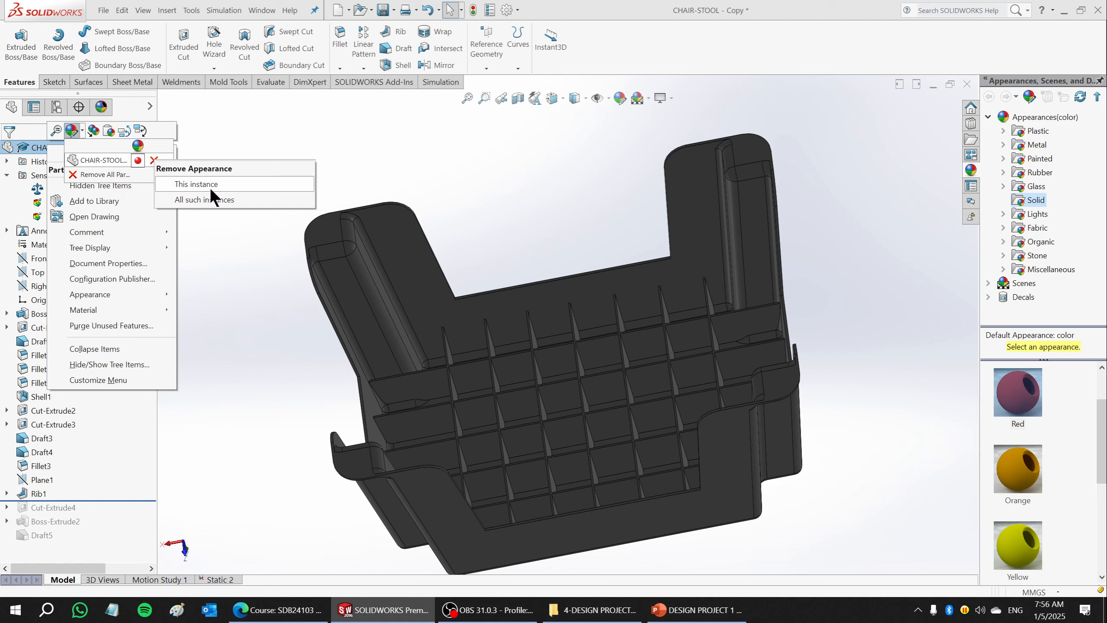
{"action": "left_click", "coordinate": [208, 199]}
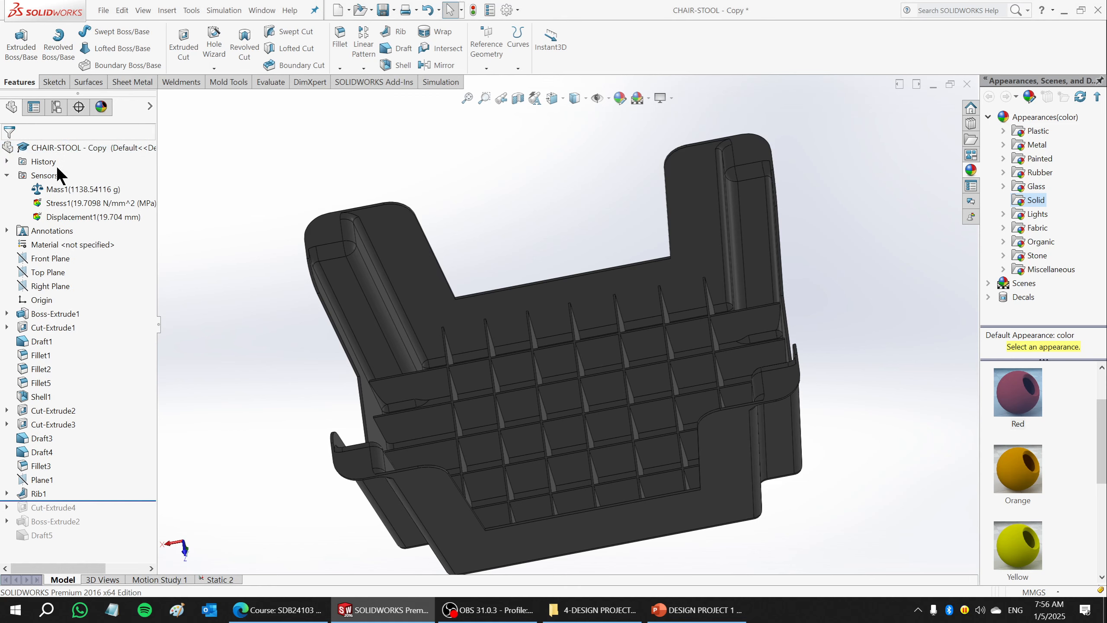
- Set the whole part's color to the standard cyan (RGB 0, 255, 255)
{"action": "right_click", "coordinate": [39, 143]}
{"action": "mouse_move", "coordinate": [62, 131]}
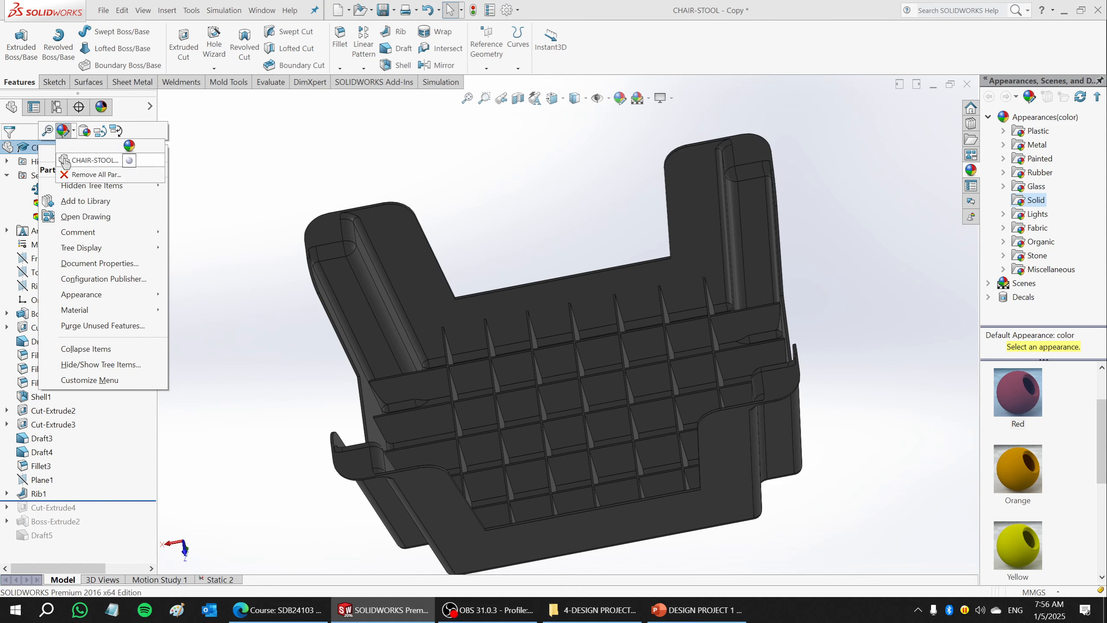
{"action": "left_click", "coordinate": [65, 160]}
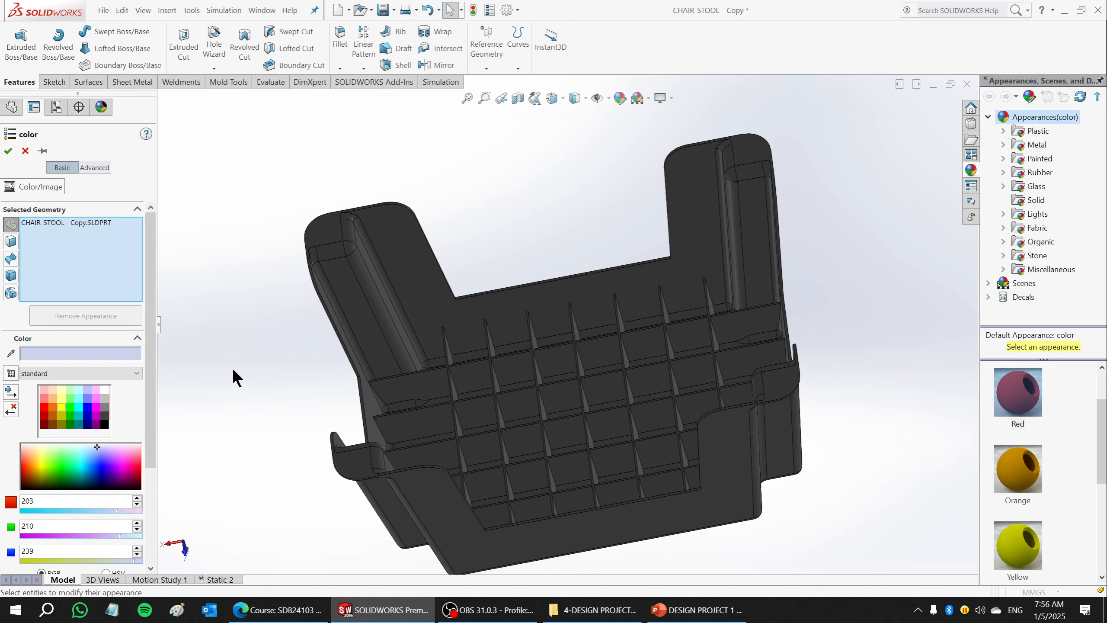
{"action": "left_click", "coordinate": [79, 408]}
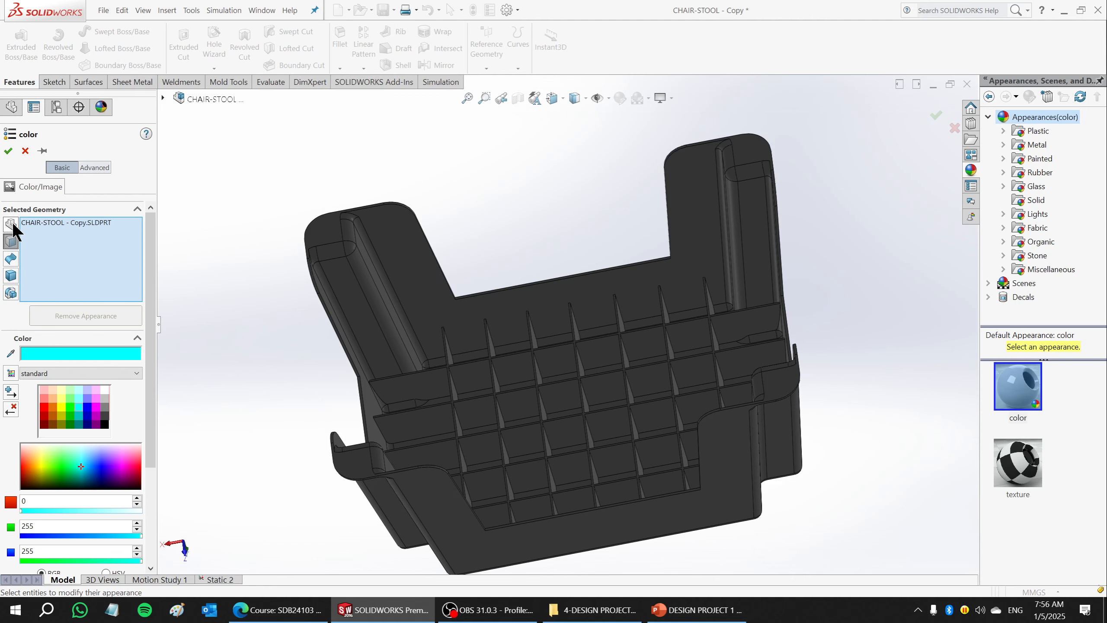
{"action": "left_click", "coordinate": [8, 151]}
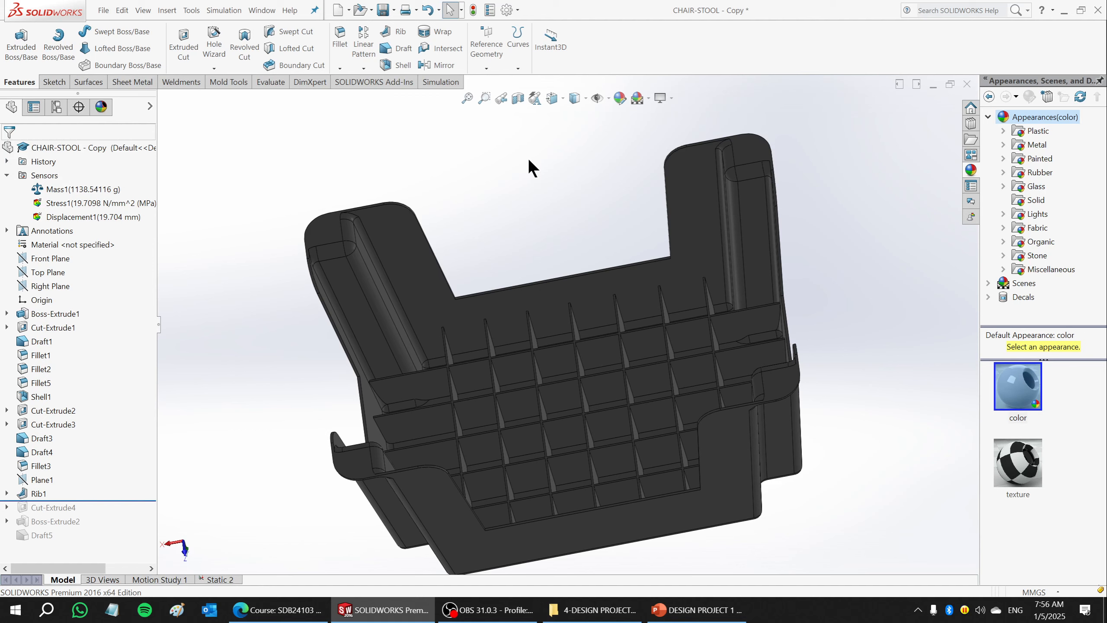
{"action": "middle_click_drag", "start_coordinate": [528, 157], "coordinate": [525, 203]}
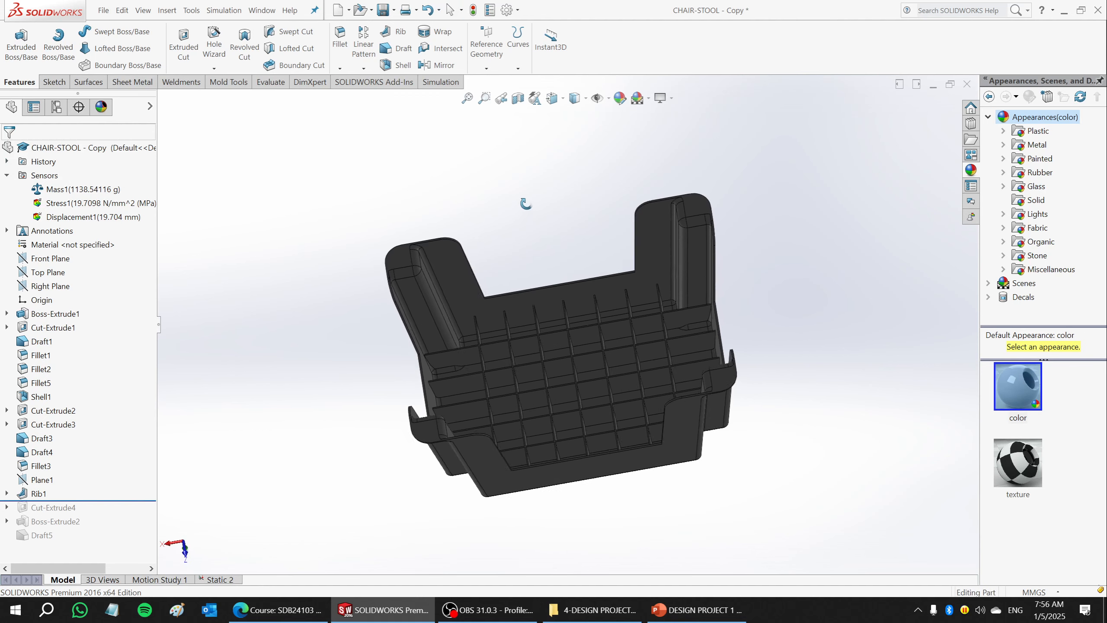
{"action": "right_click", "coordinate": [58, 314]}
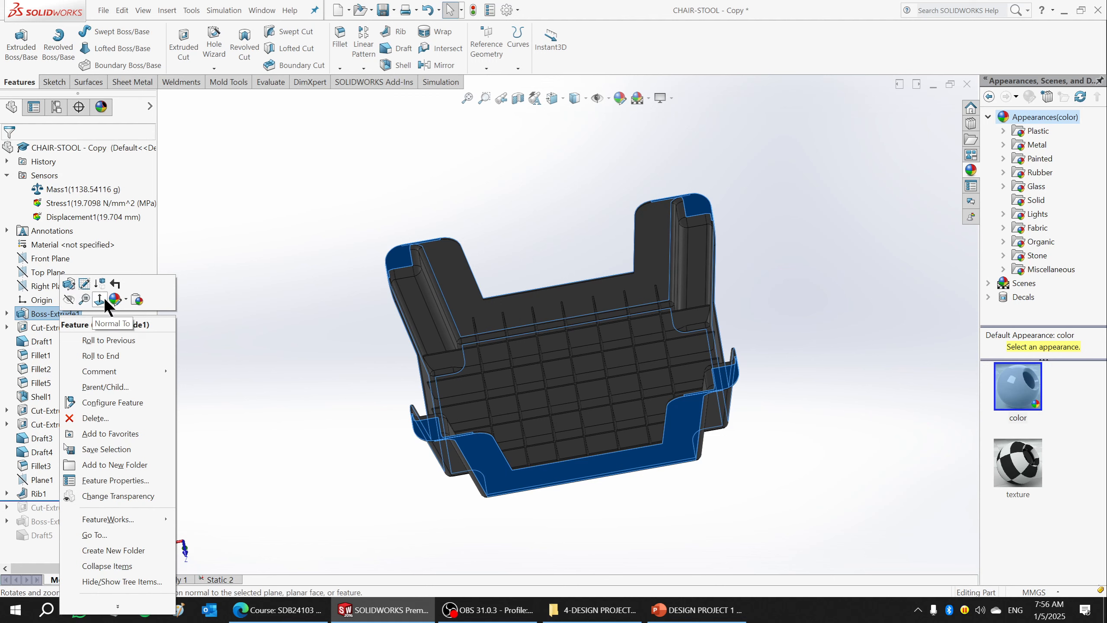
{"action": "mouse_move", "coordinate": [114, 298]}
{"action": "left_click", "coordinate": [116, 328]}
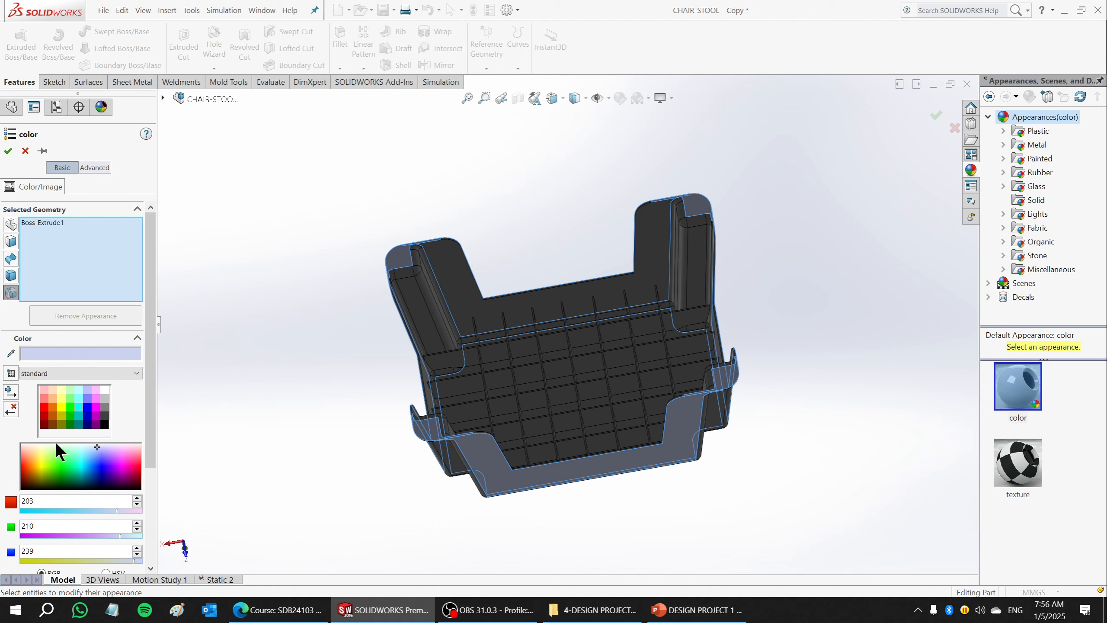
{"action": "left_click", "coordinate": [78, 398]}
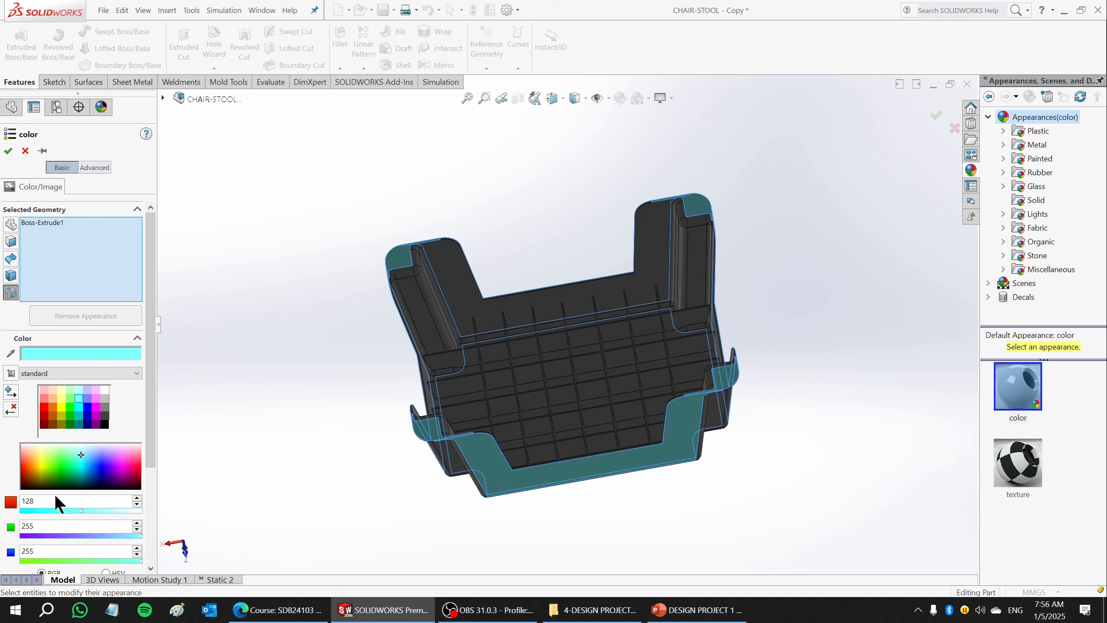
{"action": "mouse_move", "coordinate": [564, 347]}
{"action": "middle_mouse_down"}
{"action": "mouse_move", "coordinate": [435, 186]}
{"action": "mouse_move", "coordinate": [574, 253]}
{"action": "mouse_move", "coordinate": [576, 336]}
{"action": "middle_mouse_up"}
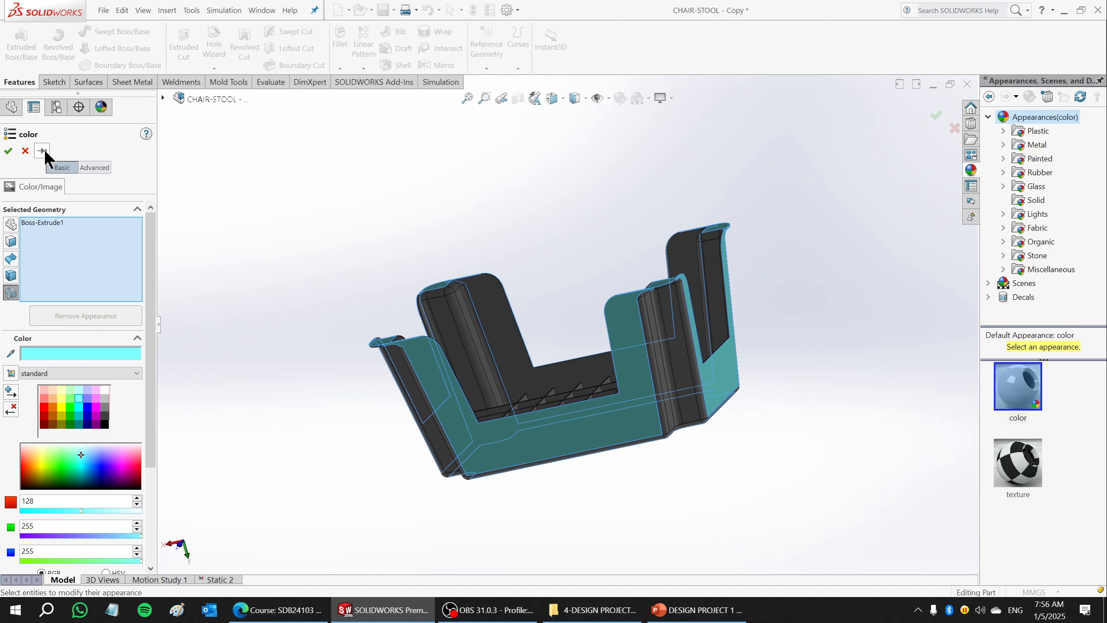
{"action": "left_click", "coordinate": [25, 151]}
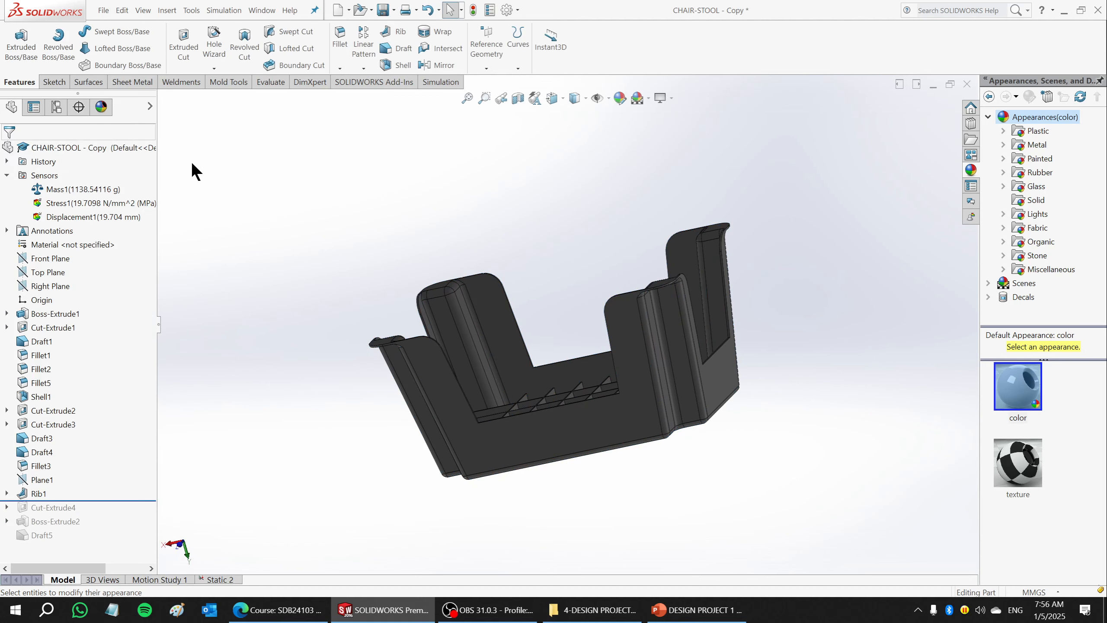
- Apply a cyan color (RGB 0, 255, 255) to all features from Boss-Extrude1 through Rib1
{"action": "mouse_move", "coordinate": [556, 313]}
{"action": "middle_mouse_down"}
{"action": "mouse_move", "coordinate": [623, 316]}
{"action": "mouse_move", "coordinate": [541, 314]}
{"action": "middle_mouse_up"}
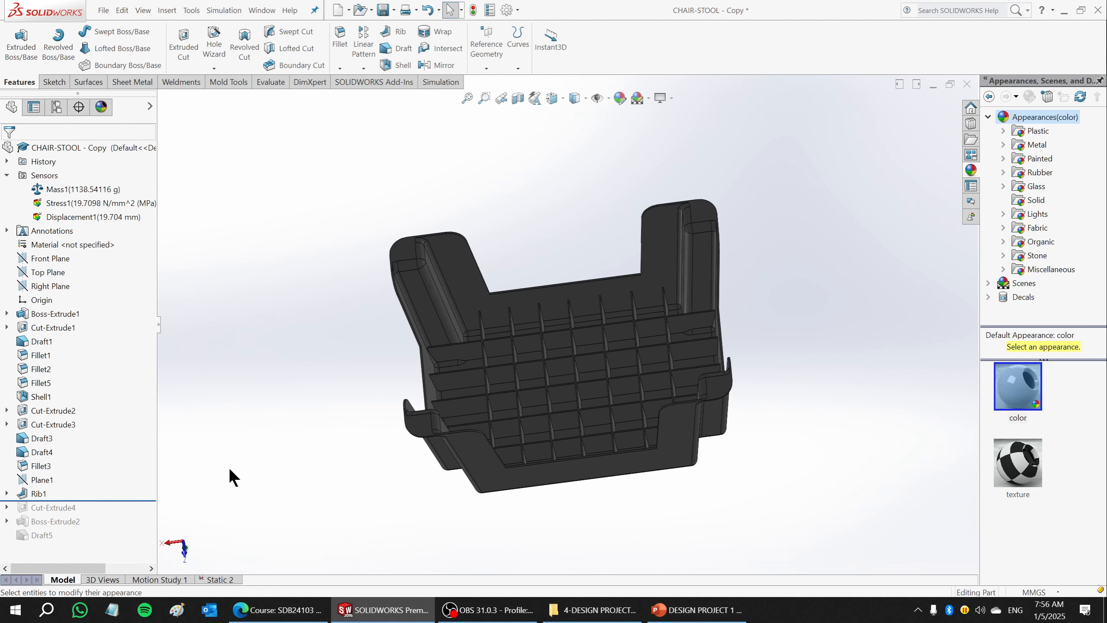
{"action": "left_click", "coordinate": [45, 313]}
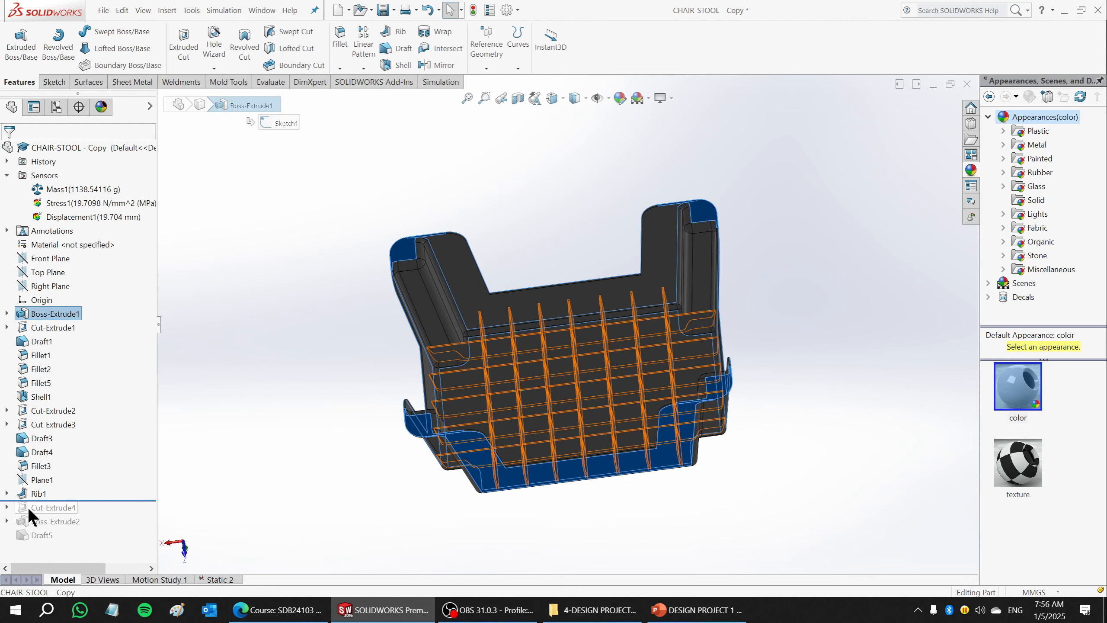
{"action": "left_click", "coordinate": [35, 494], "text": "shift"}
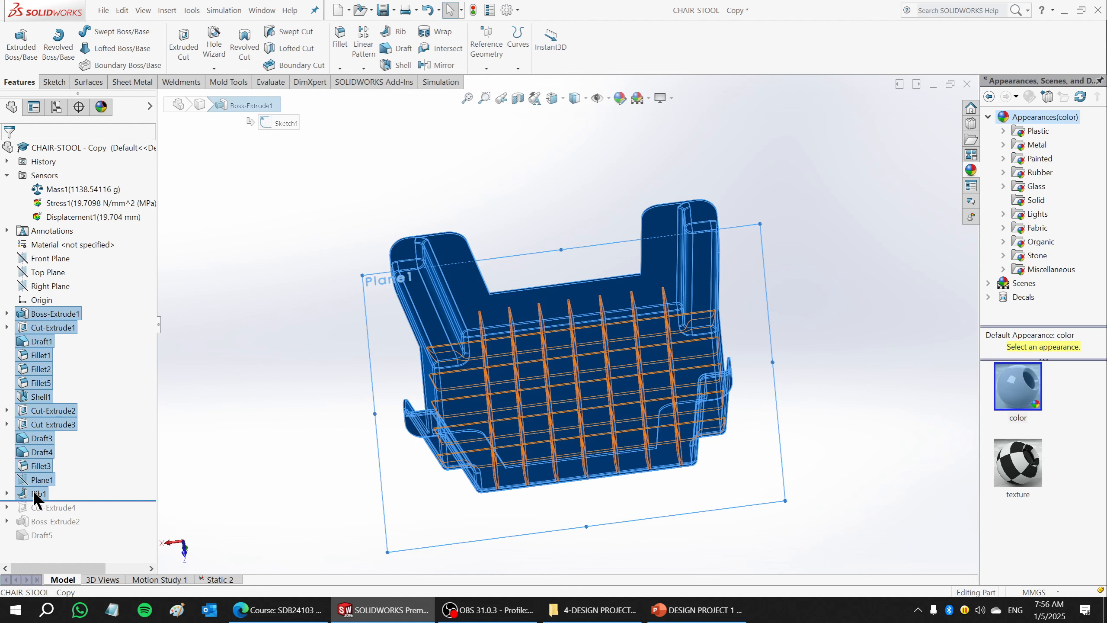
{"action": "right_click", "coordinate": [29, 329]}
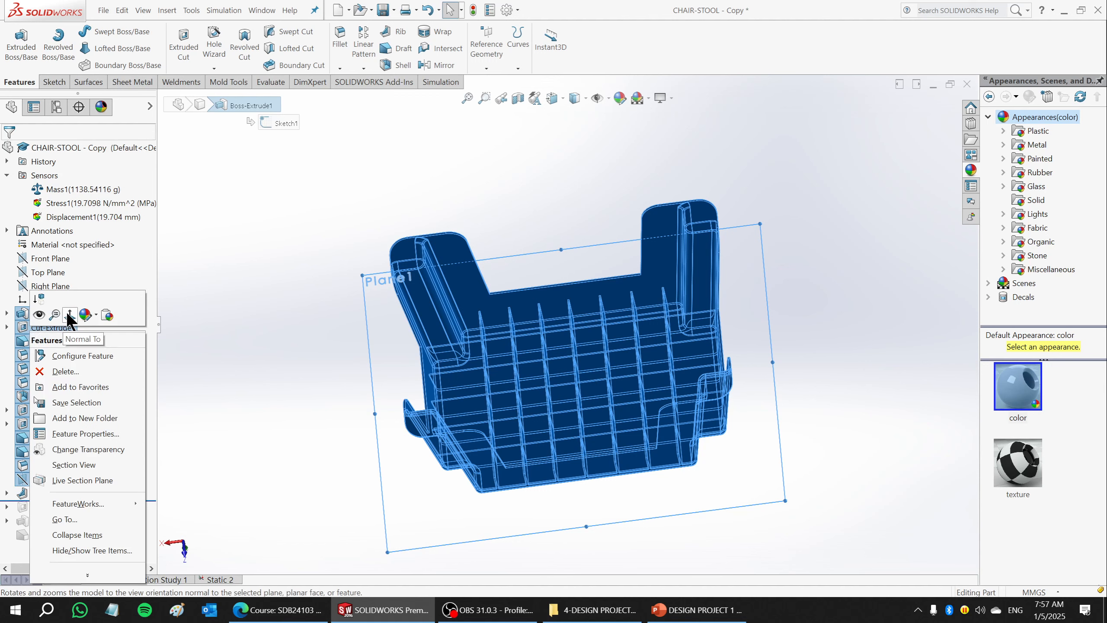
{"action": "mouse_move", "coordinate": [84, 322]}
{"action": "left_click", "coordinate": [92, 361]}
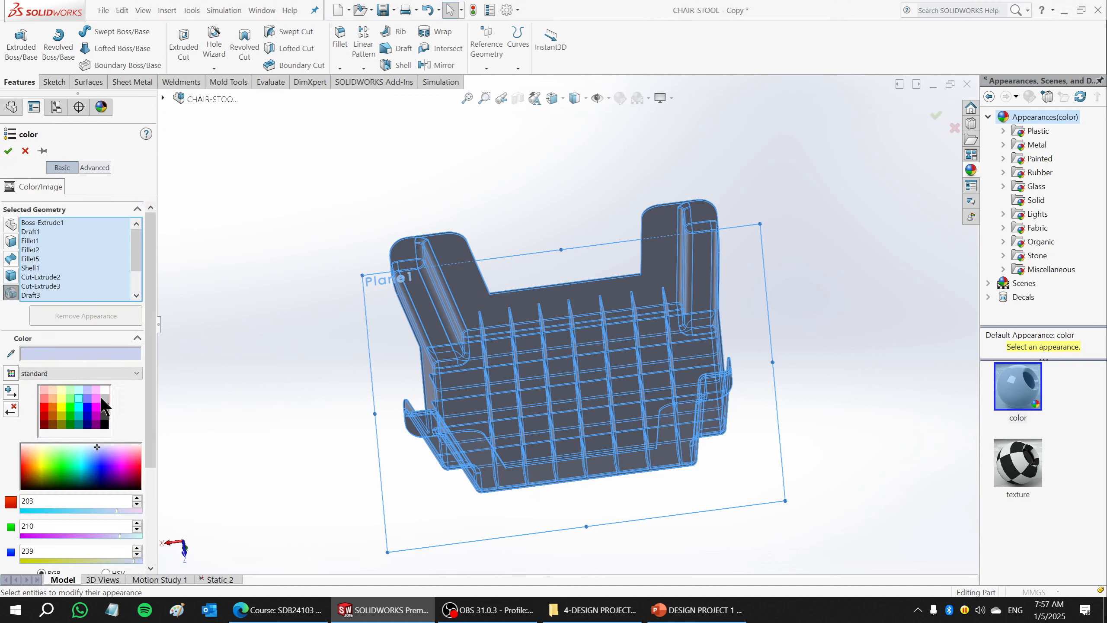
{"action": "left_click", "coordinate": [61, 459]}
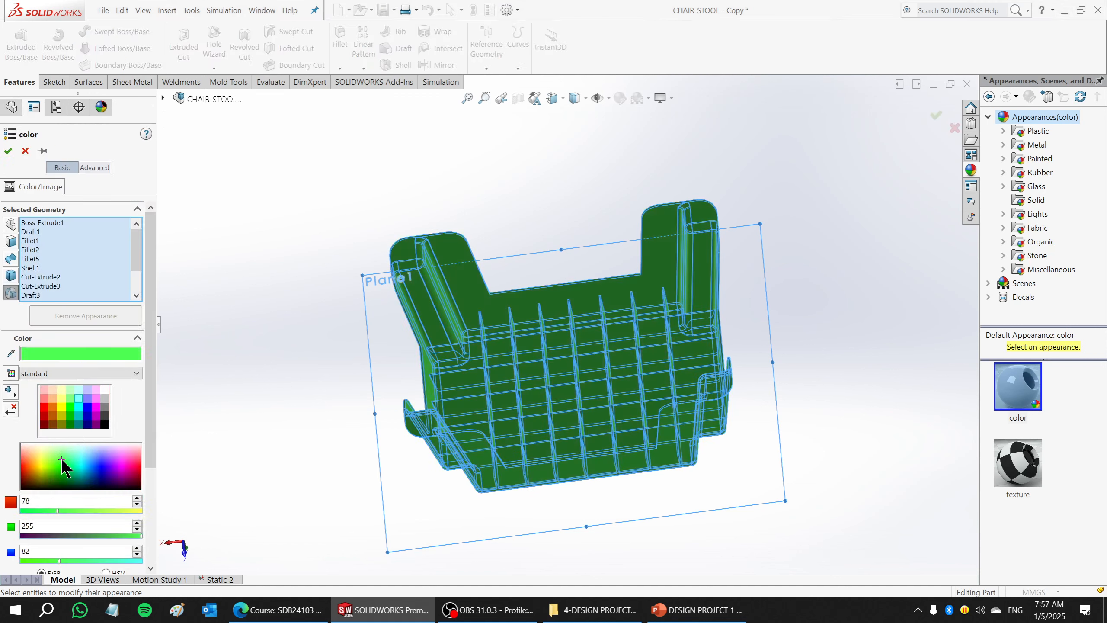
{"action": "left_click", "coordinate": [79, 412]}
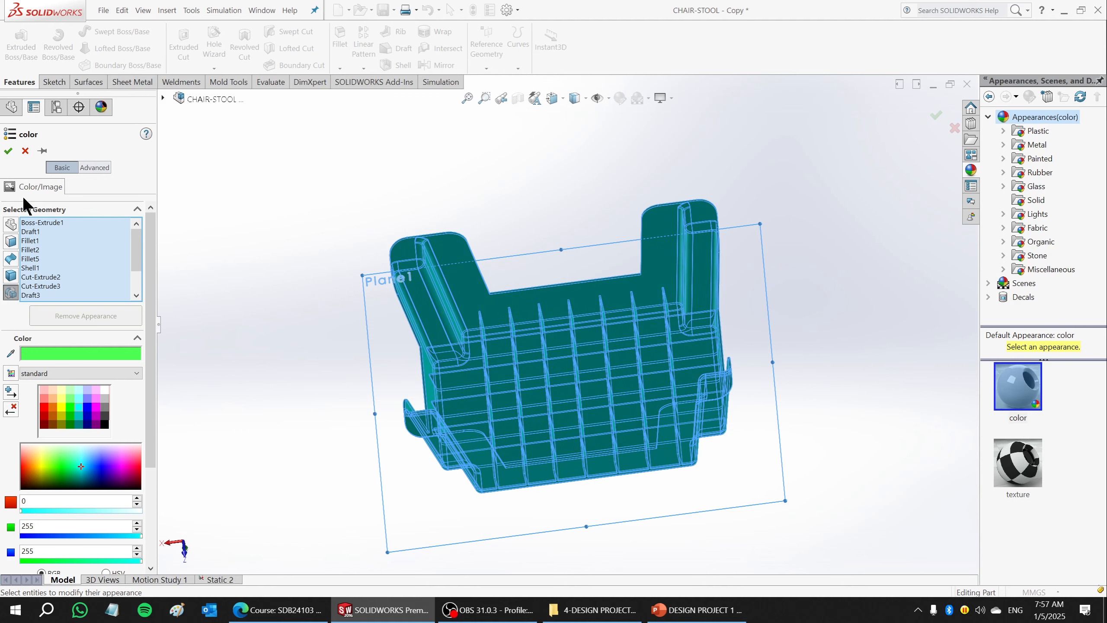
{"action": "left_click", "coordinate": [8, 150]}
{"action": "middle_click_drag", "start_coordinate": [545, 281], "coordinate": [523, 296]}
{"action": "scroll", "coordinate": [632, 374], "scroll_direction": "down", "scroll_amount": 3}
{"action": "middle_click_drag", "start_coordinate": [632, 373], "coordinate": [663, 371]}
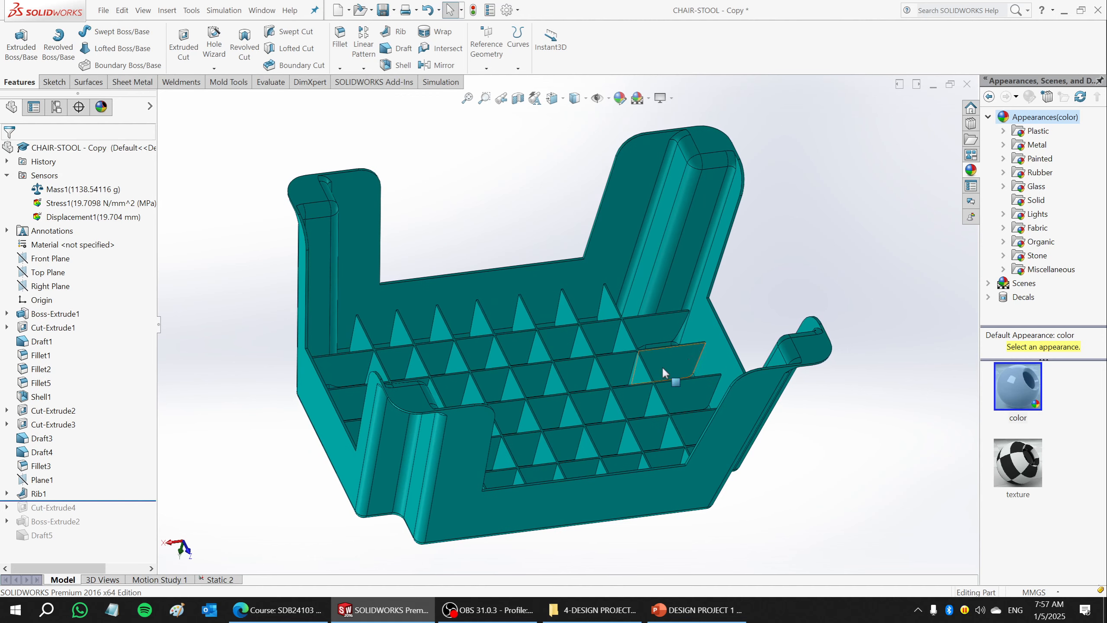
- Roll the model back to before Rib1 to inspect the unribbed underside, and roll it forward to include the ribs
{"action": "left_click_drag", "start_coordinate": [119, 499], "coordinate": [125, 484]}
{"action": "middle_click_drag", "start_coordinate": [505, 414], "coordinate": [560, 484]}
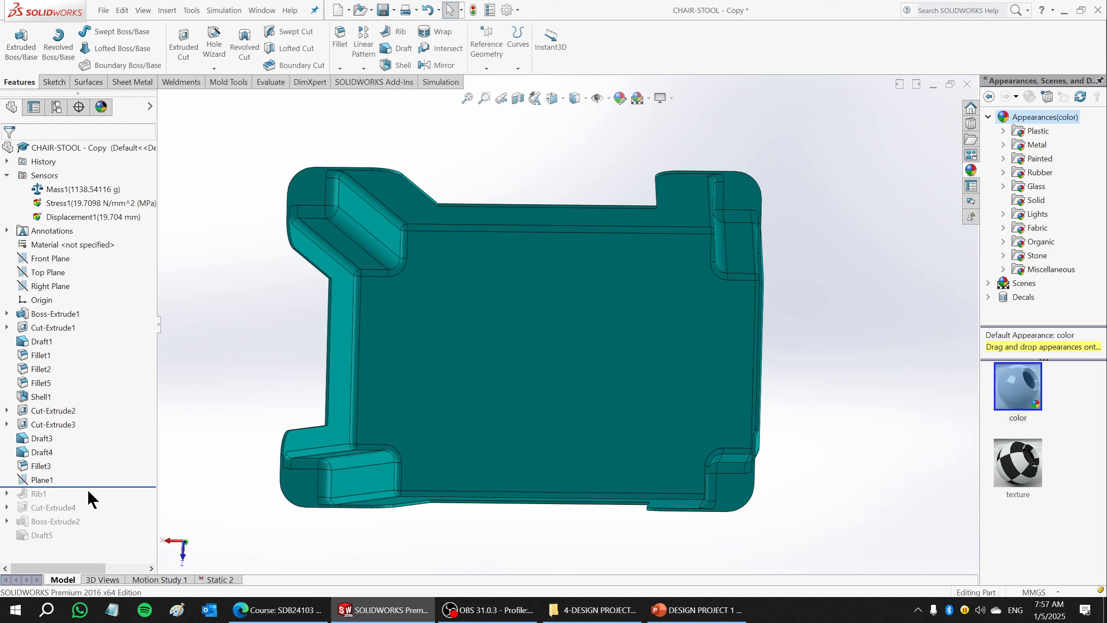
{"action": "left_click_drag", "start_coordinate": [94, 486], "coordinate": [87, 499]}
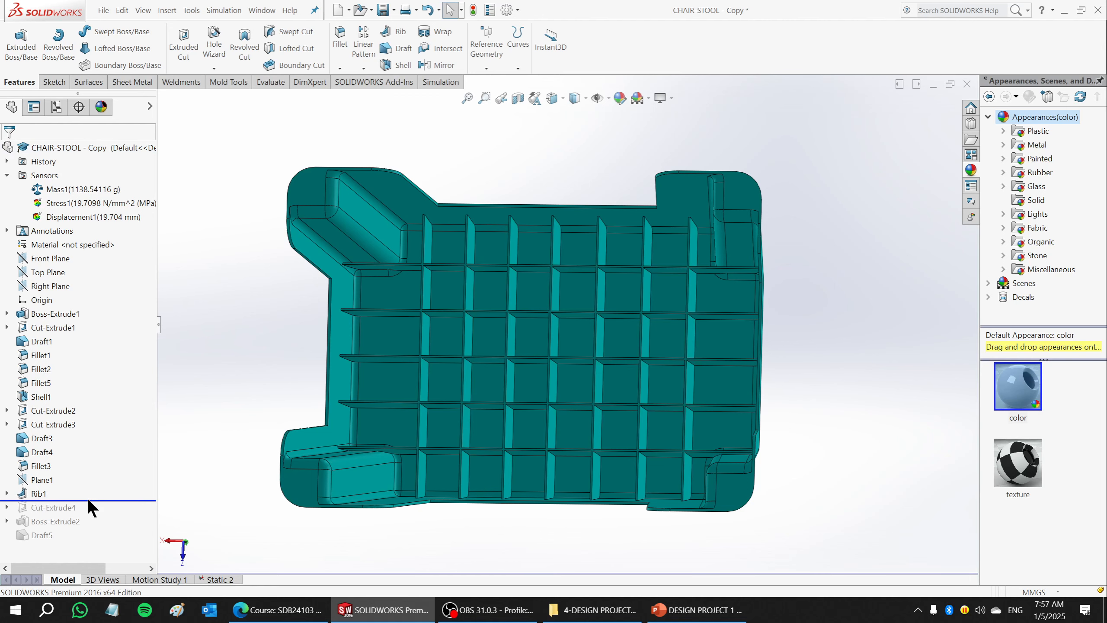
{"action": "middle_click_drag", "start_coordinate": [485, 422], "coordinate": [485, 279]}
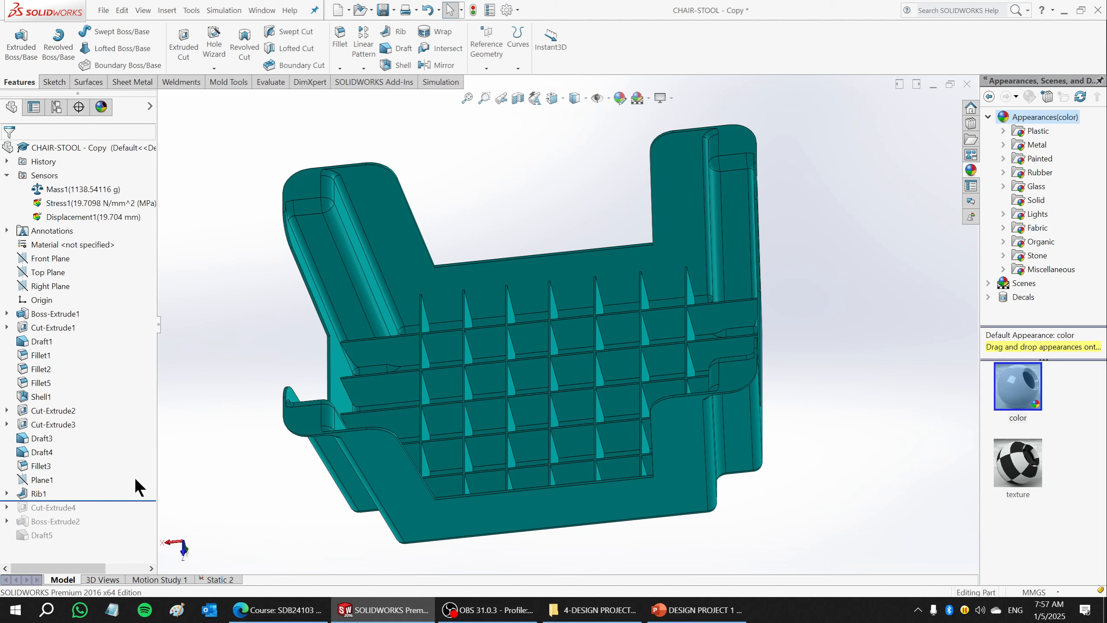
- Roll the model forward to include Cut-Extrude4, the round hole through the ribbed seat
{"action": "left_click_drag", "start_coordinate": [125, 500], "coordinate": [125, 515]}
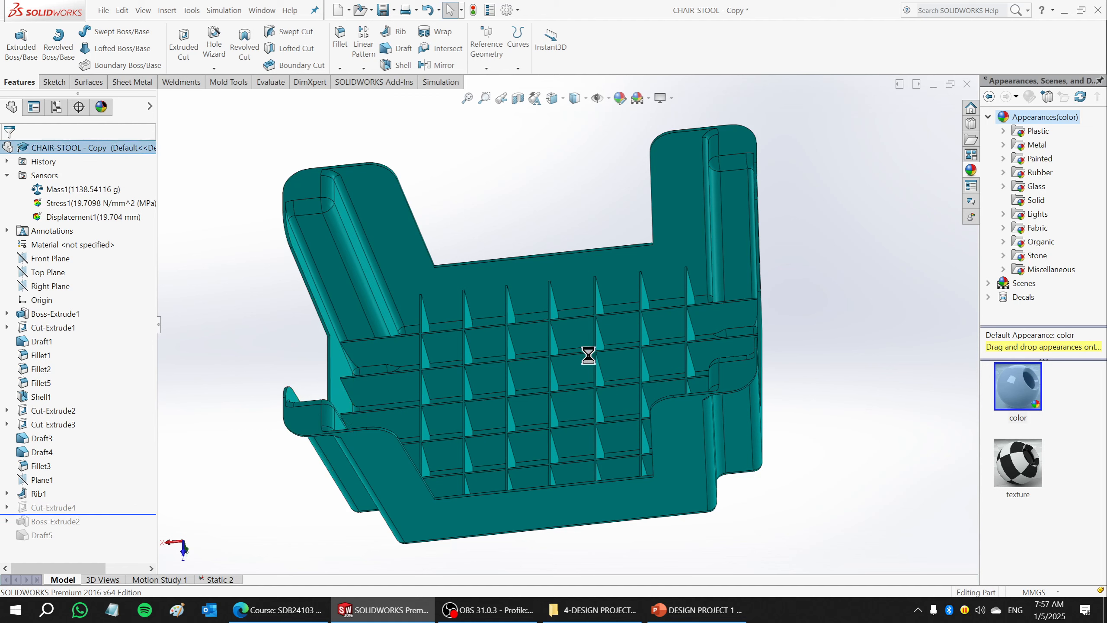
{"action": "key", "text": "ctrl+shift+z"}
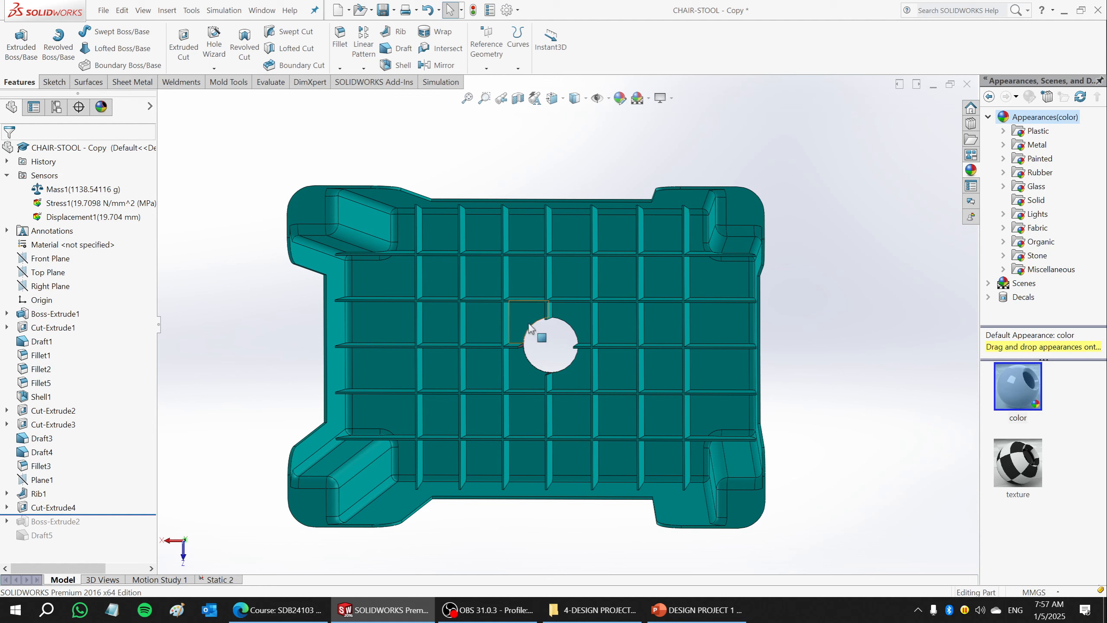
- Roll the model forward to the end of its history, including Boss-Extrude2 and Draft5, and inspect the completed stool
{"action": "middle_click_drag", "start_coordinate": [565, 358], "coordinate": [554, 312]}
{"action": "key", "text": "Escape"}
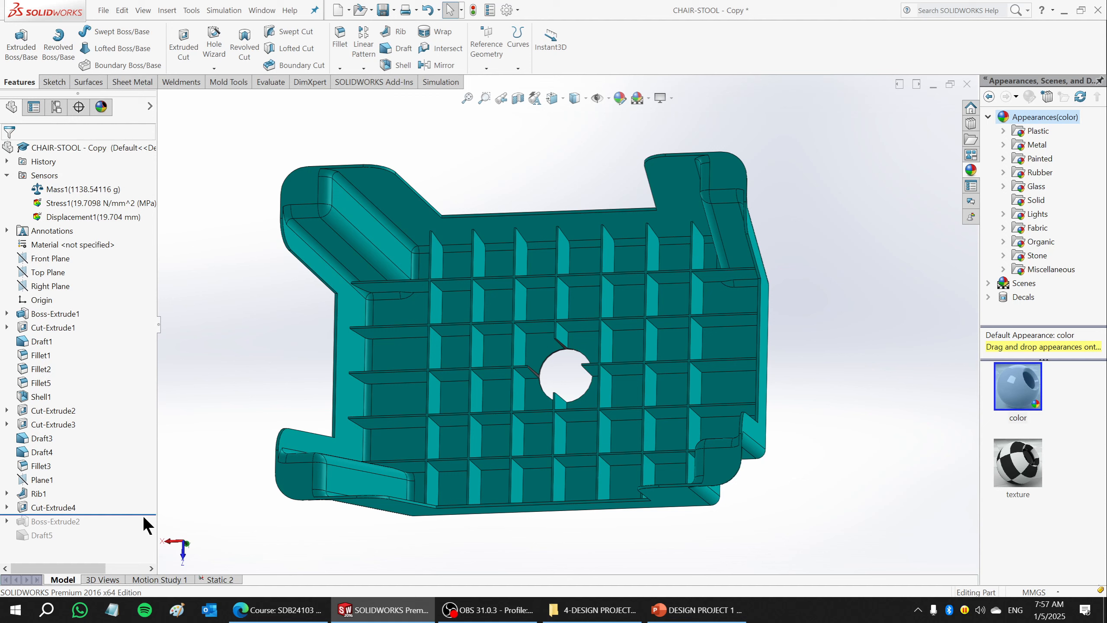
{"action": "left_click_drag", "start_coordinate": [149, 514], "coordinate": [125, 542]}
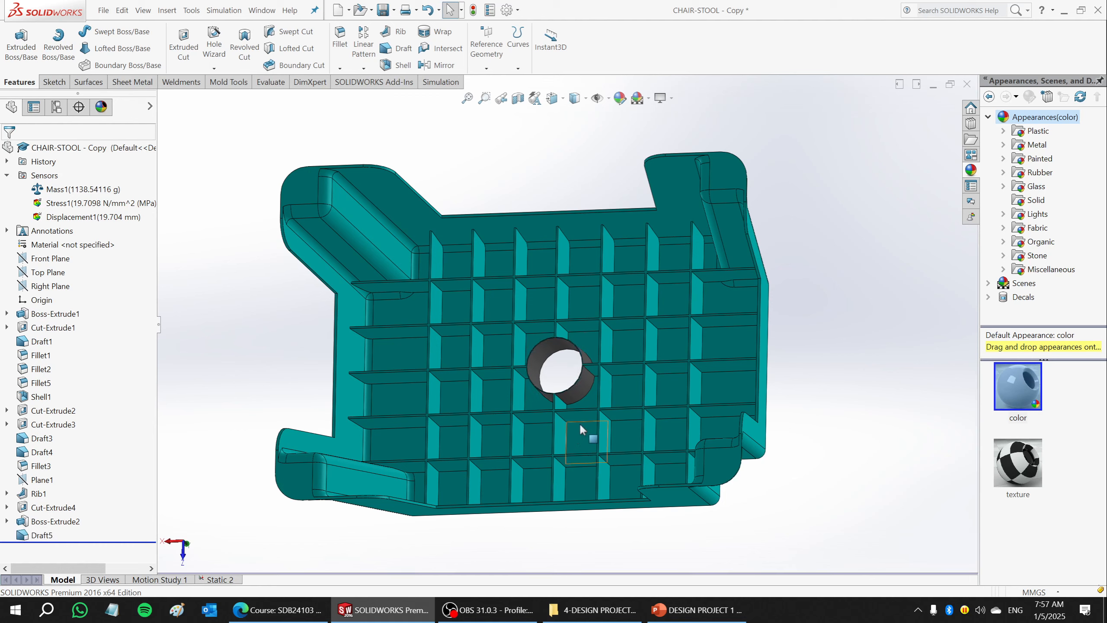
{"action": "middle_click_drag", "start_coordinate": [576, 371], "coordinate": [590, 411]}
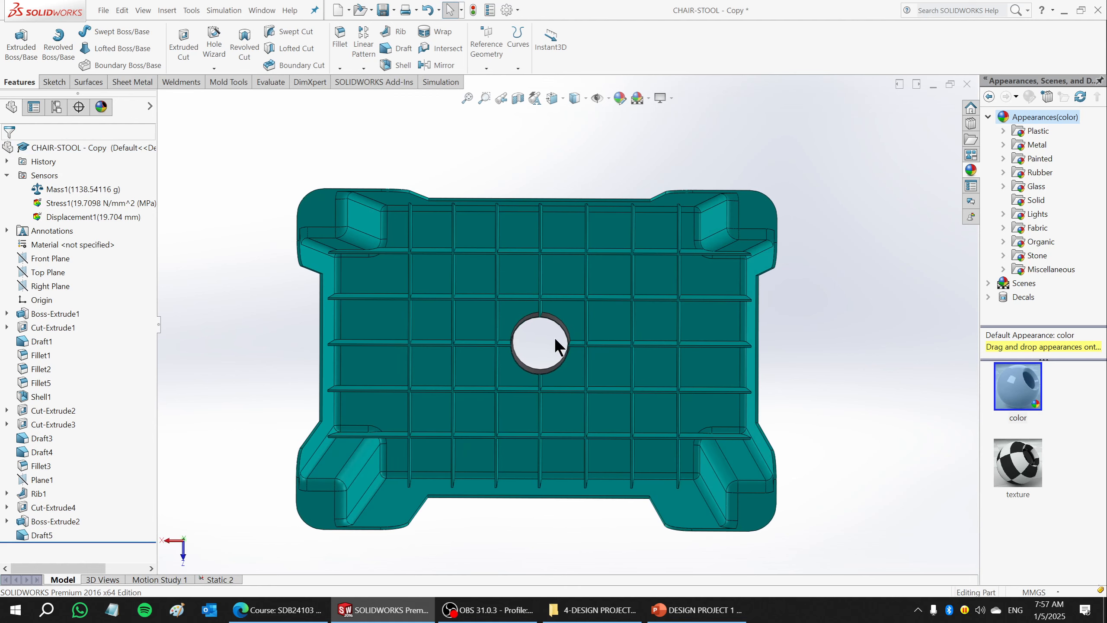
{"action": "middle_click_drag", "start_coordinate": [555, 339], "coordinate": [562, 283]}
{"action": "scroll", "coordinate": [560, 327], "scroll_direction": "down", "scroll_amount": 4}
{"action": "scroll", "coordinate": [625, 306], "scroll_direction": "up", "scroll_amount": 5}
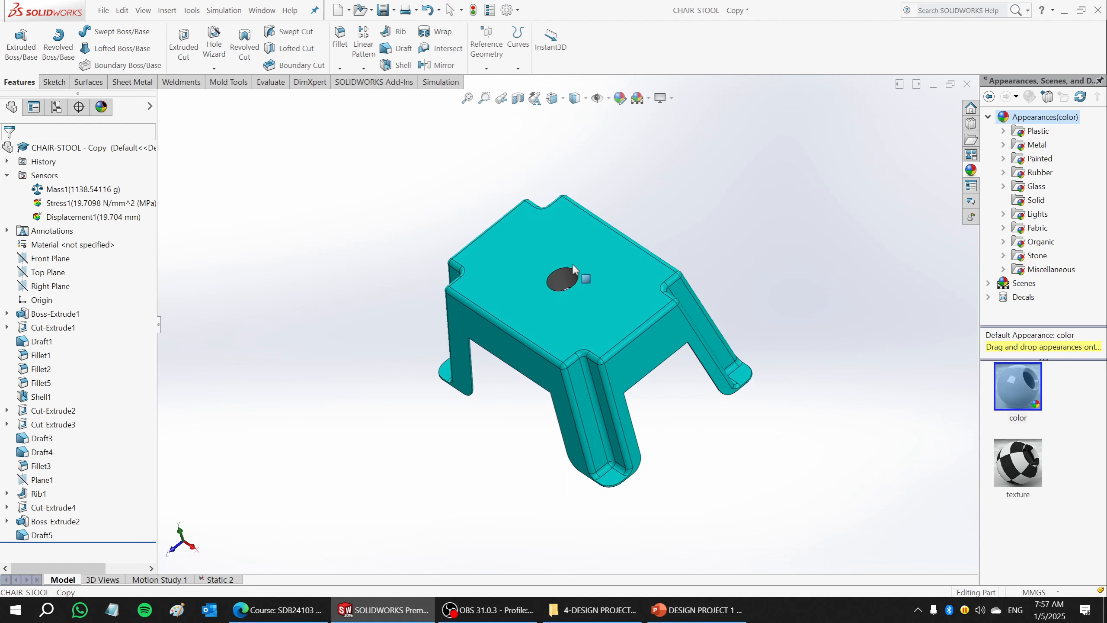
- Open the Static 2 study and check where the Fixed-2 fixture and the Force-1 load act on the stool
{"action": "left_click", "coordinate": [215, 580]}
{"action": "middle_click_drag", "start_coordinate": [702, 433], "coordinate": [689, 279]}
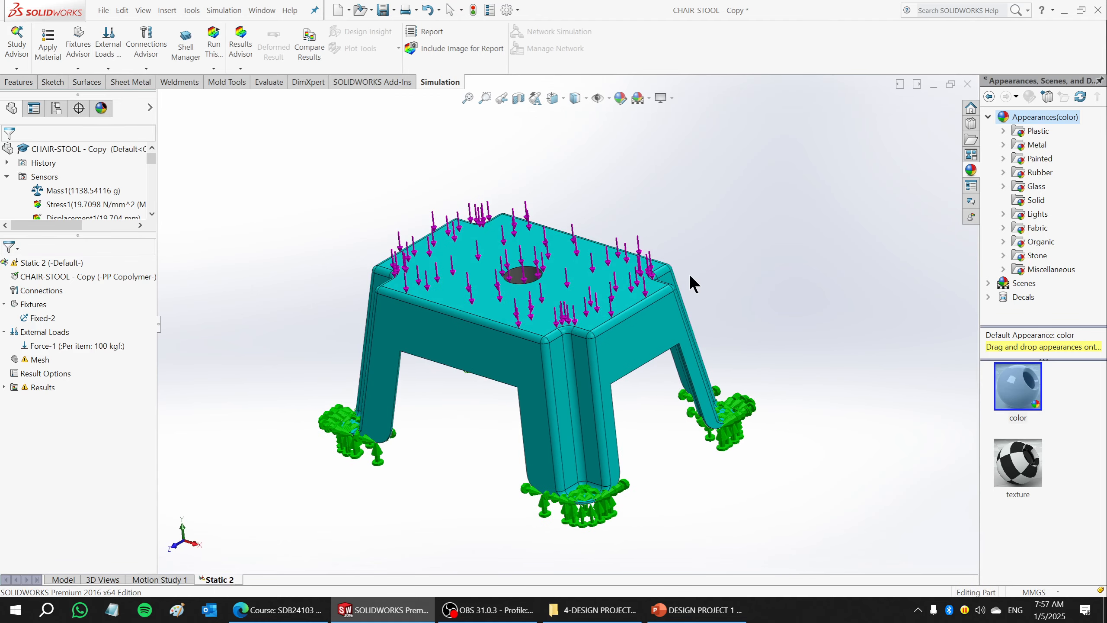
{"action": "right_click", "coordinate": [39, 360]}
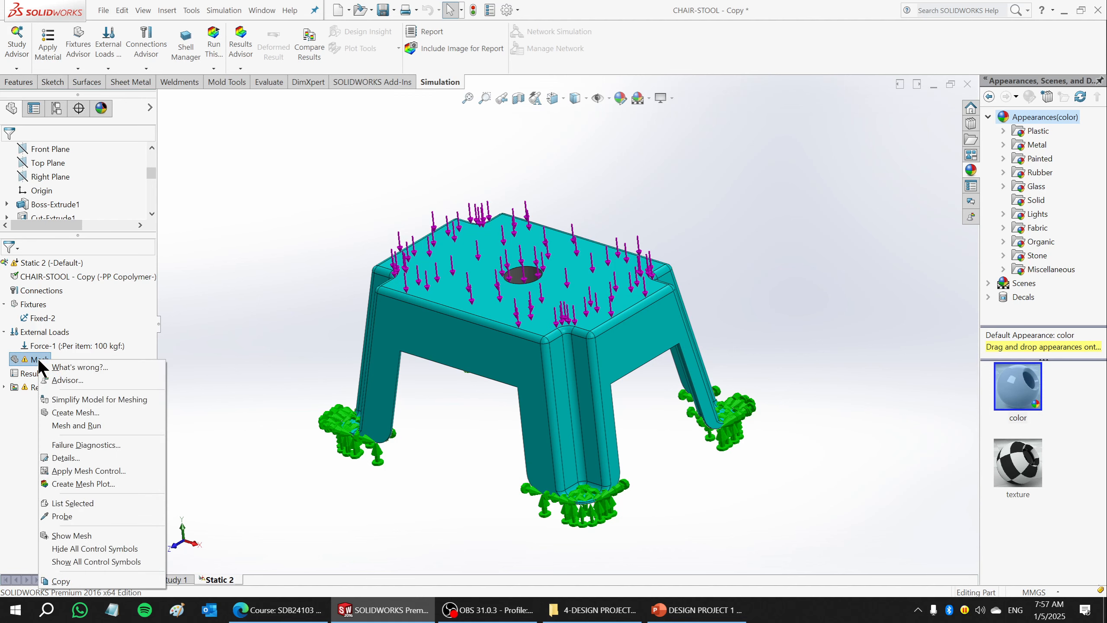
{"action": "left_click", "coordinate": [249, 300]}
{"action": "left_click", "coordinate": [43, 317]}
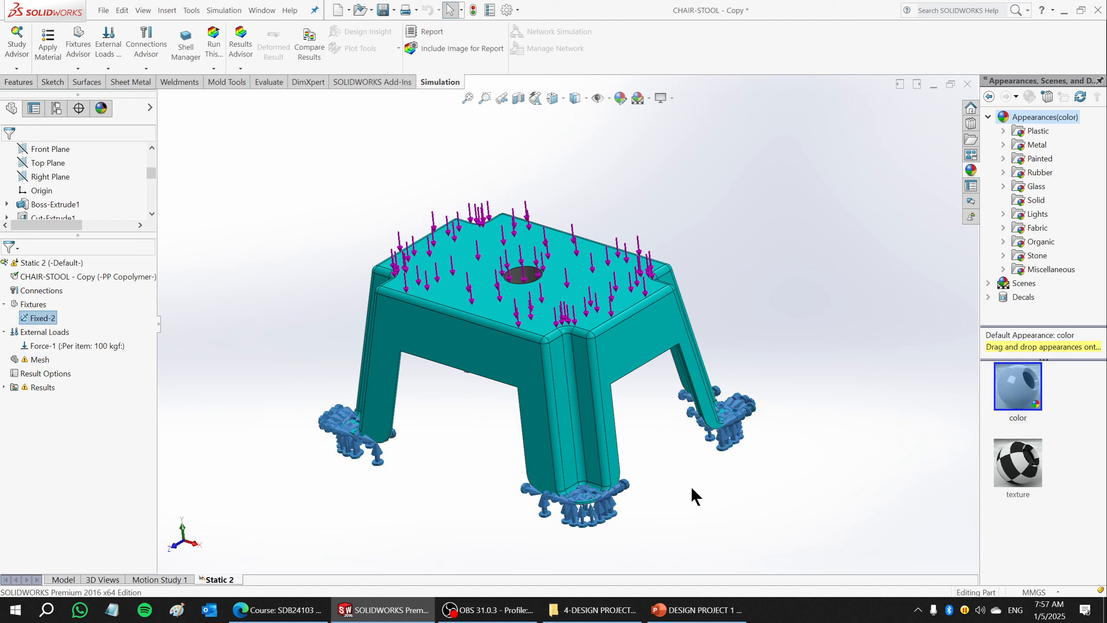
{"action": "middle_click_drag", "start_coordinate": [693, 488], "coordinate": [713, 456]}
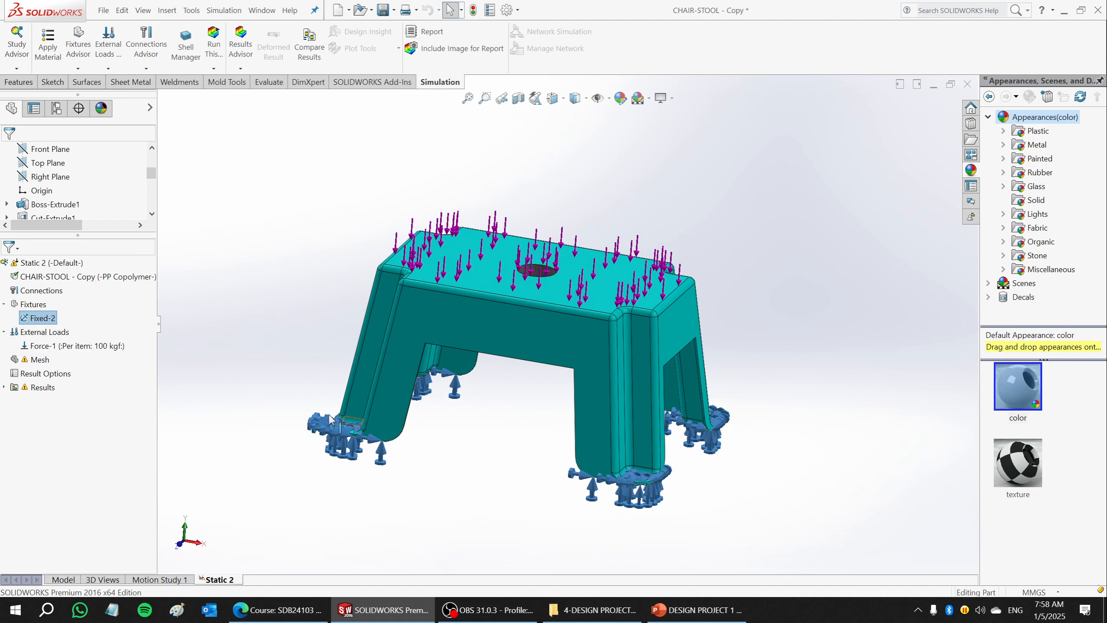
{"action": "left_click", "coordinate": [102, 347]}
{"action": "left_click", "coordinate": [521, 281]}
{"action": "left_click", "coordinate": [703, 165]}
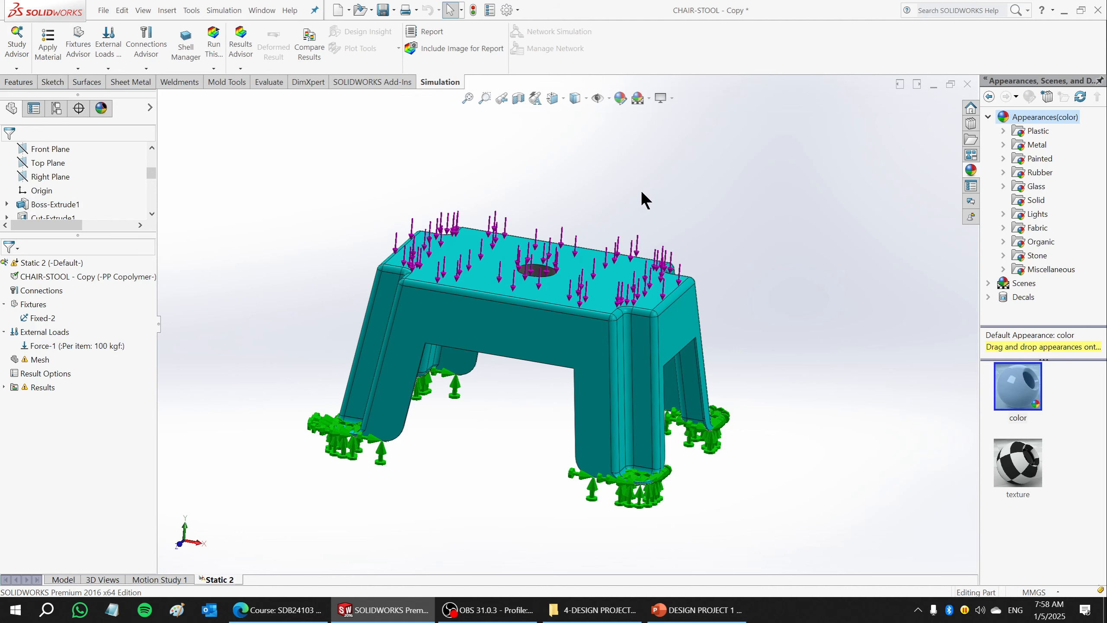
{"action": "middle_click_drag", "start_coordinate": [643, 198], "coordinate": [619, 205]}
- Remesh the ribbed stool in the Static 2 study, keeping the existing mesh density
{"action": "right_click", "coordinate": [35, 360]}
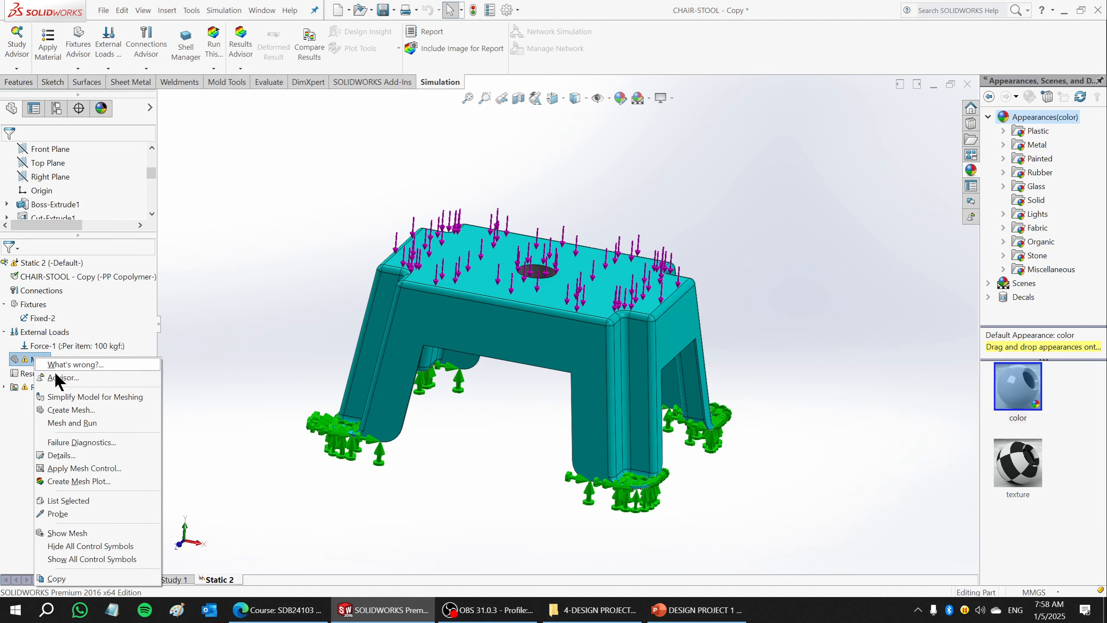
{"action": "left_click", "coordinate": [72, 410]}
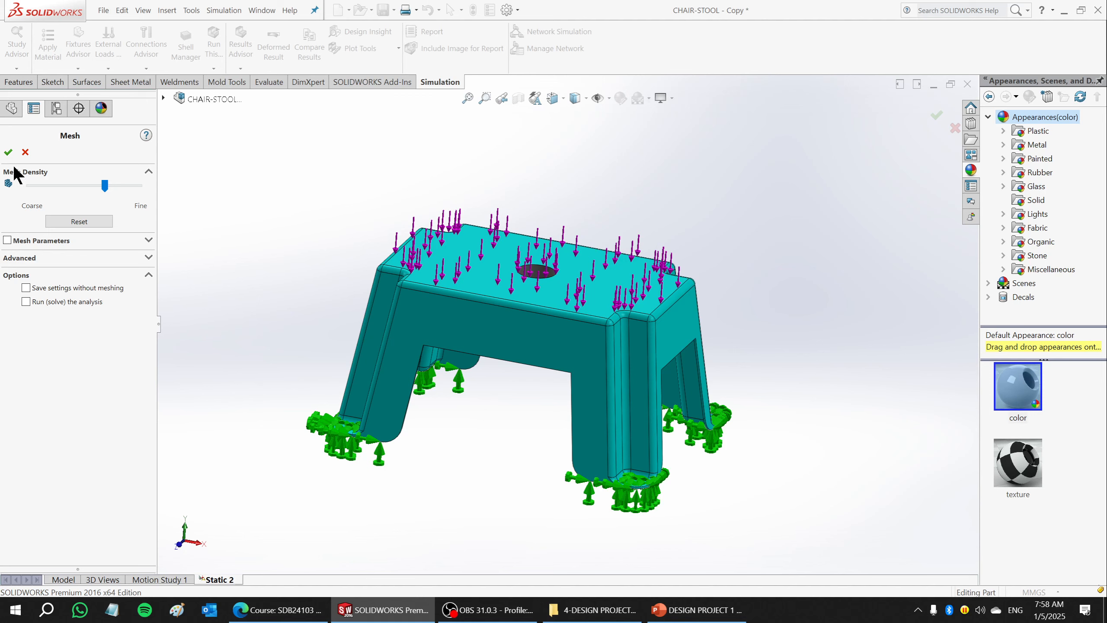
{"action": "left_click", "coordinate": [8, 151]}
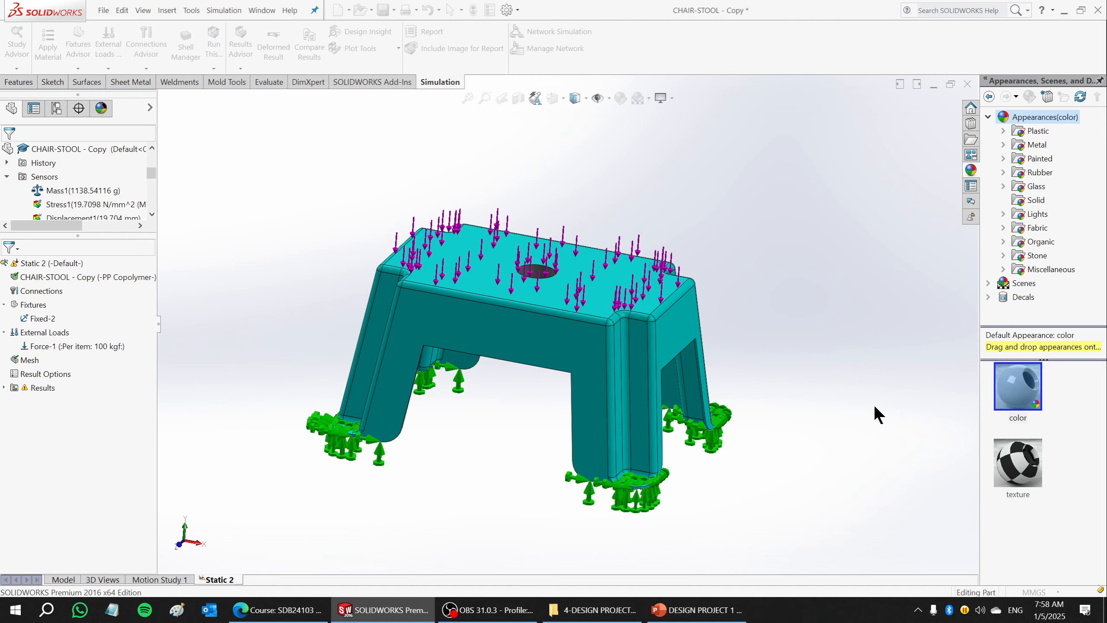
{"action": "middle_click_drag", "start_coordinate": [690, 315], "coordinate": [701, 366]}
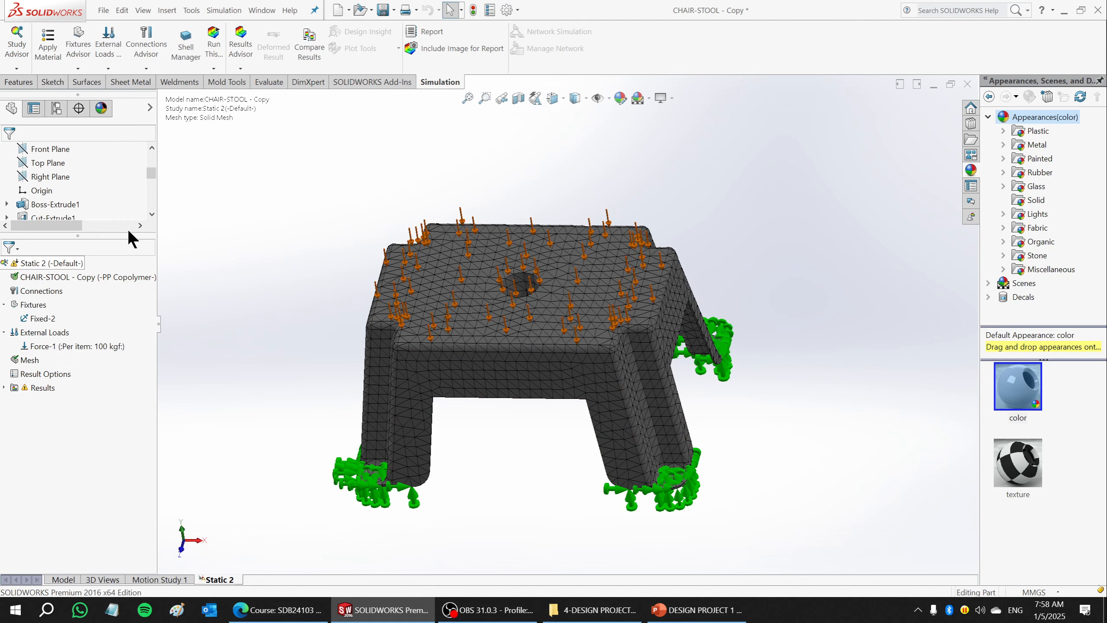
- Run the Static 2 study and display the Stress1 (-vonMises-) result plot
{"action": "left_click", "coordinate": [213, 44]}
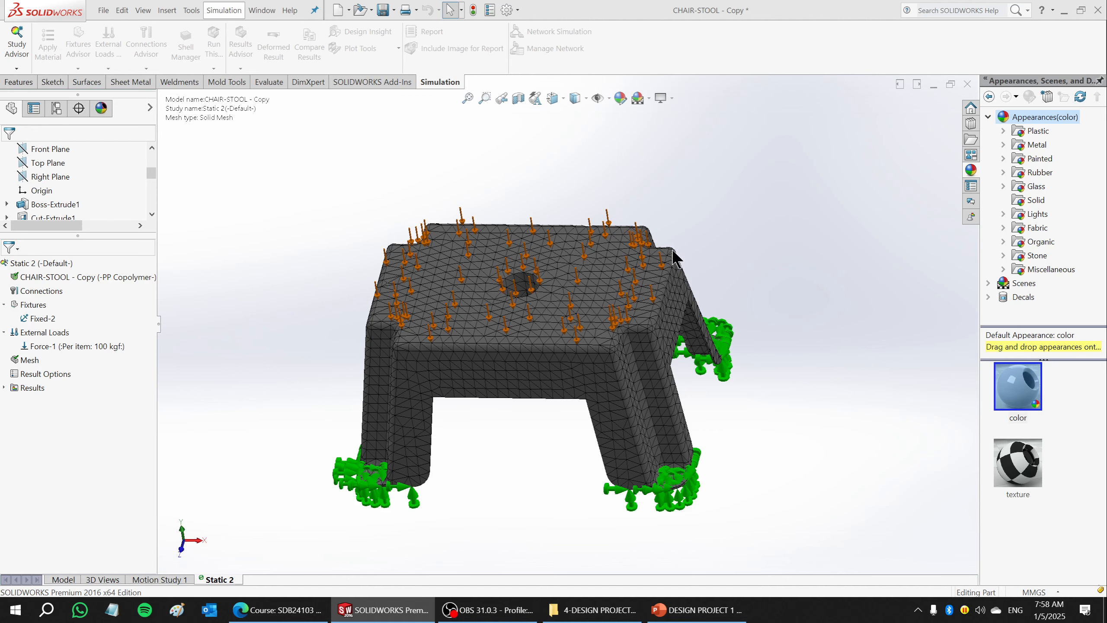
{"action": "double_click", "coordinate": [122, 444]}
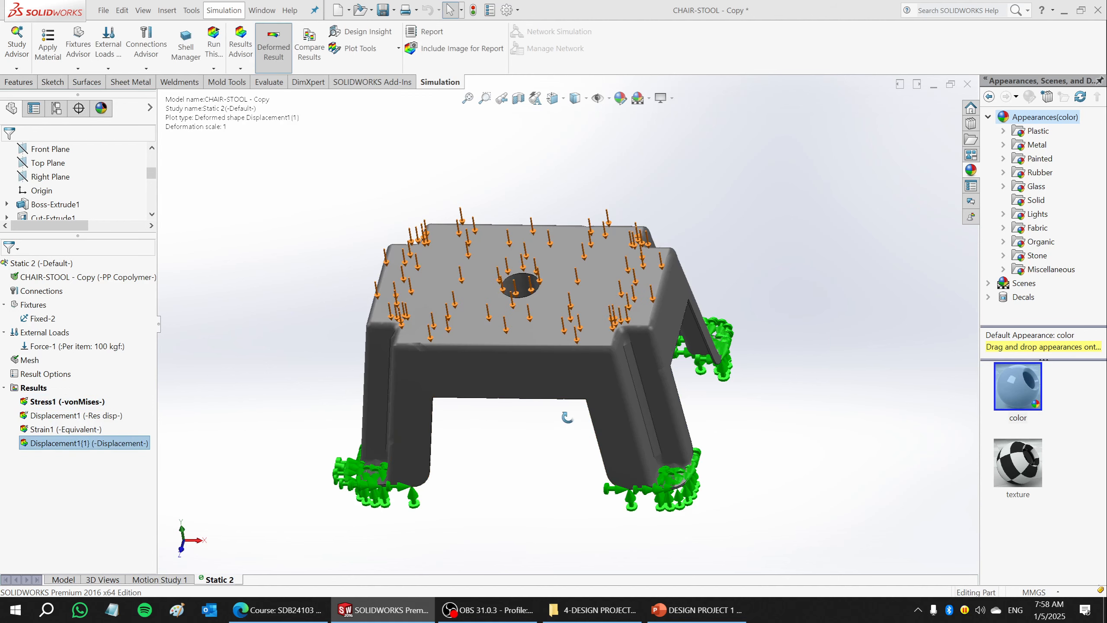
{"action": "right_click", "coordinate": [52, 402]}
{"action": "key", "text": "Escape"}
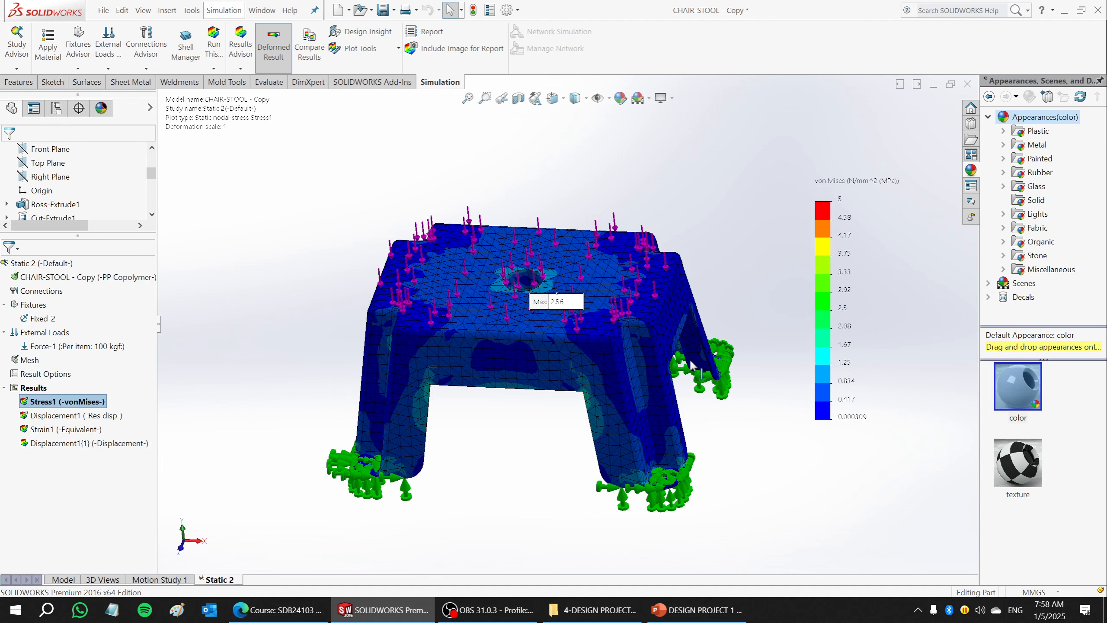
- Move the maximum stress label off the seat hole to the empty space above the stool, framing the whole plot
{"action": "scroll", "coordinate": [633, 348], "scroll_direction": "down", "scroll_amount": 2}
{"action": "middle_click_drag", "start_coordinate": [631, 354], "coordinate": [522, 291]}
{"action": "left_click_drag", "start_coordinate": [512, 282], "coordinate": [675, 150]}
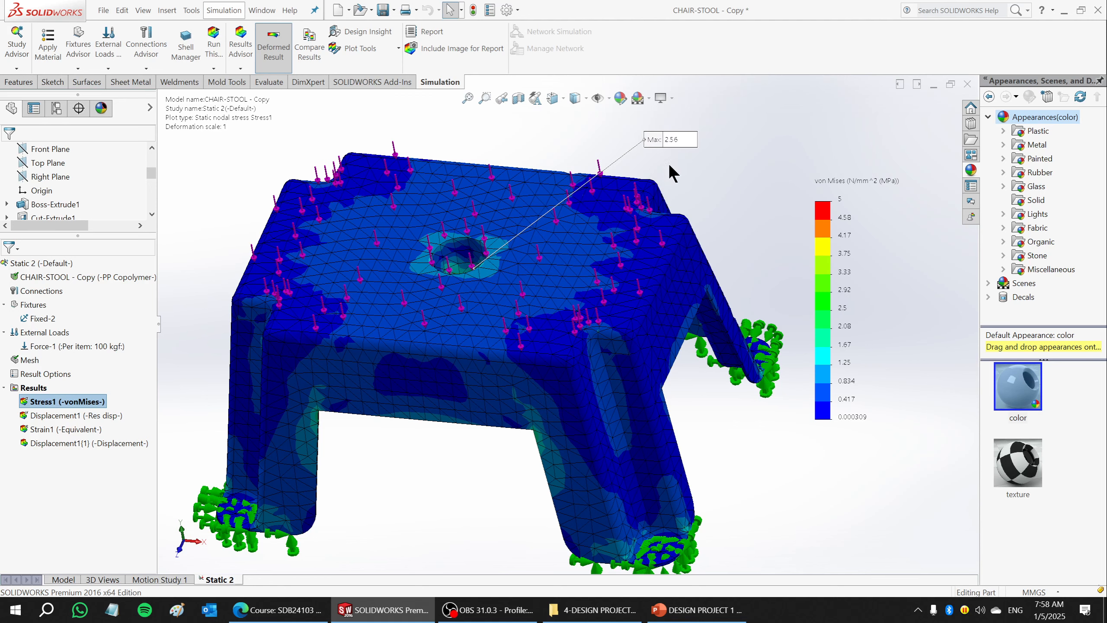
{"action": "scroll", "coordinate": [684, 371], "scroll_direction": "up", "scroll_amount": 2}
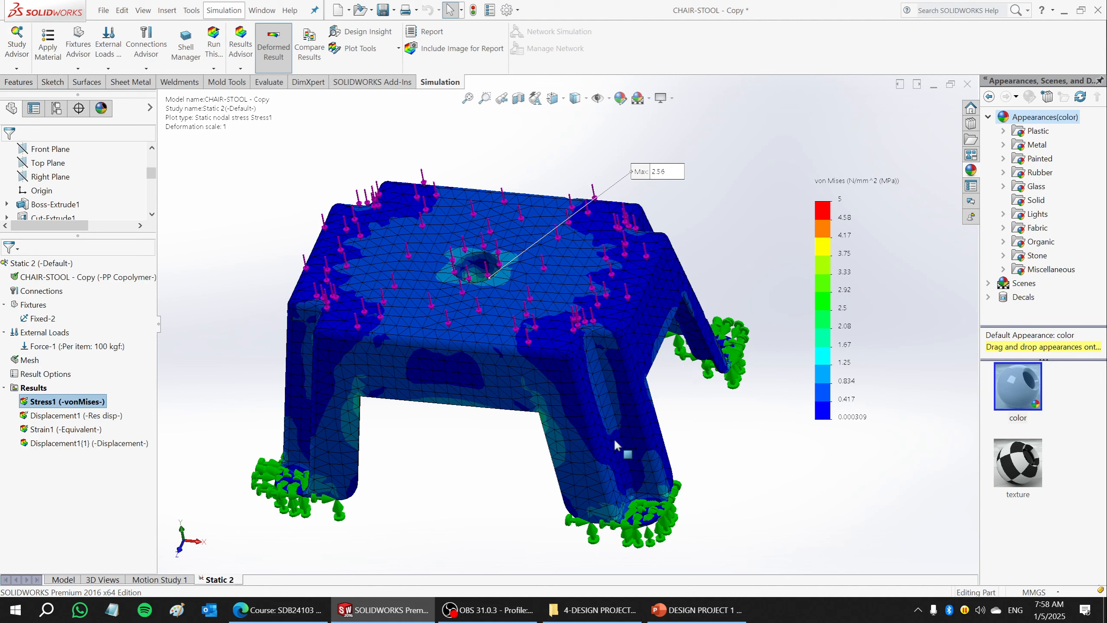
{"action": "scroll", "coordinate": [440, 462], "scroll_direction": "up", "scroll_amount": 1}
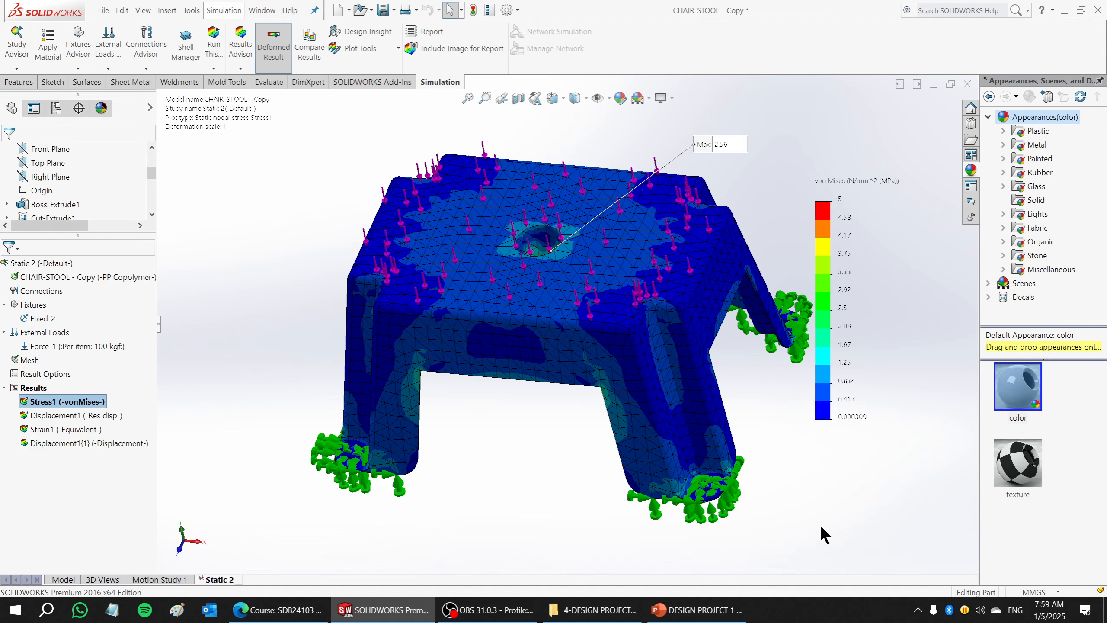
- Capture the von Mises plot with its legend as a screenshot and paste it onto the Stress Von Mises slide in PowerPoint
{"action": "key", "text": "super+shift+s"}
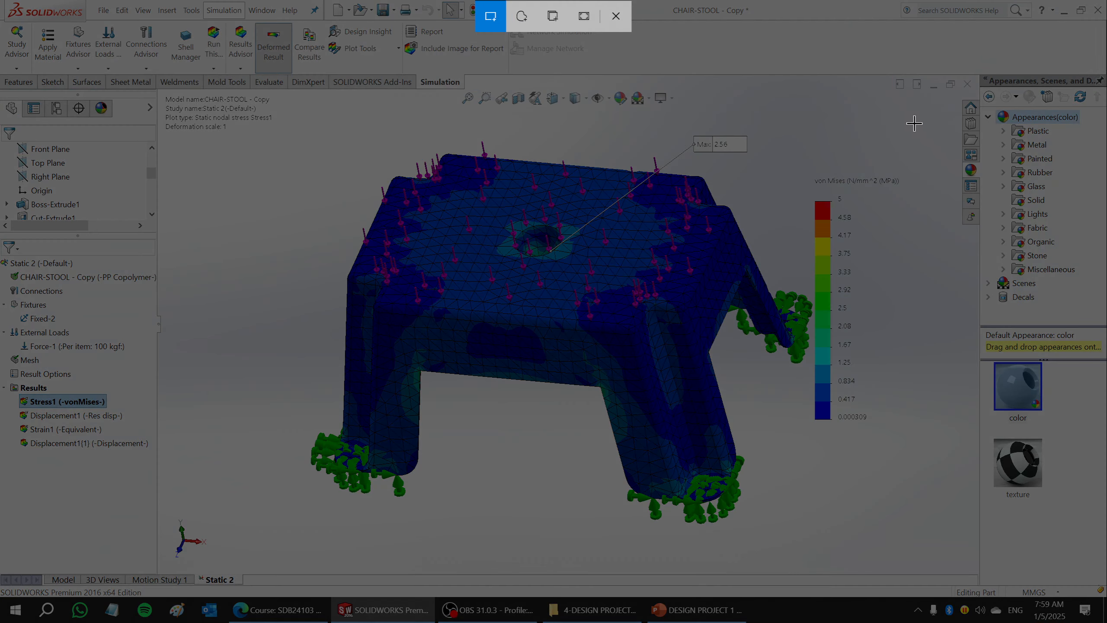
{"action": "left_click_drag", "start_coordinate": [919, 122], "coordinate": [688, 433]}
{"action": "left_click_drag", "start_coordinate": [578, 496], "coordinate": [298, 532]}
{"action": "left_click", "coordinate": [696, 610]}
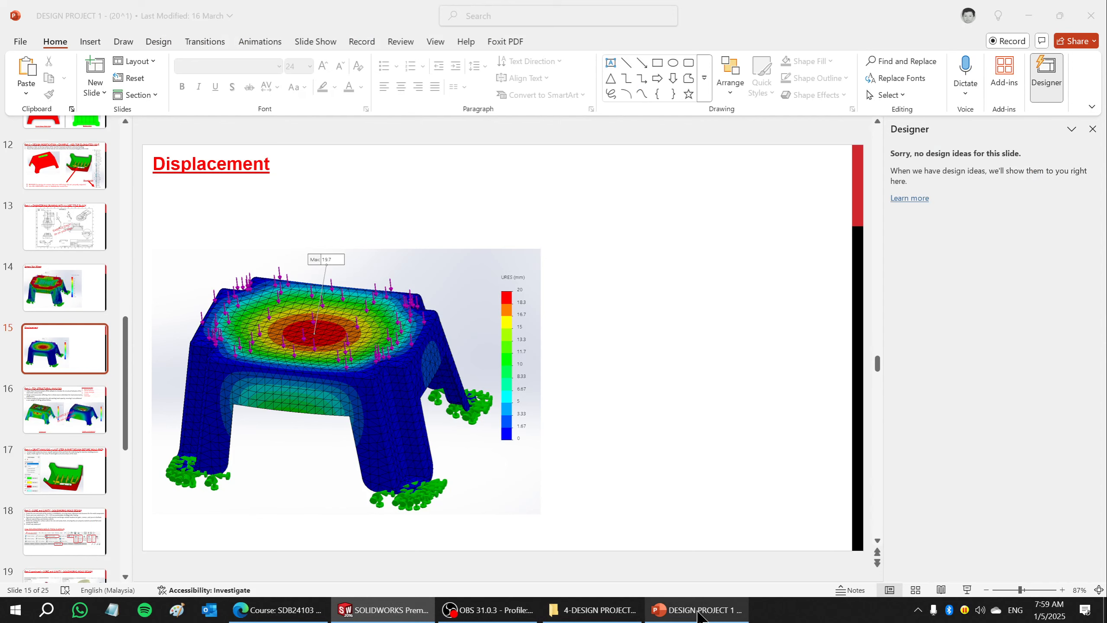
{"action": "left_click", "coordinate": [72, 290]}
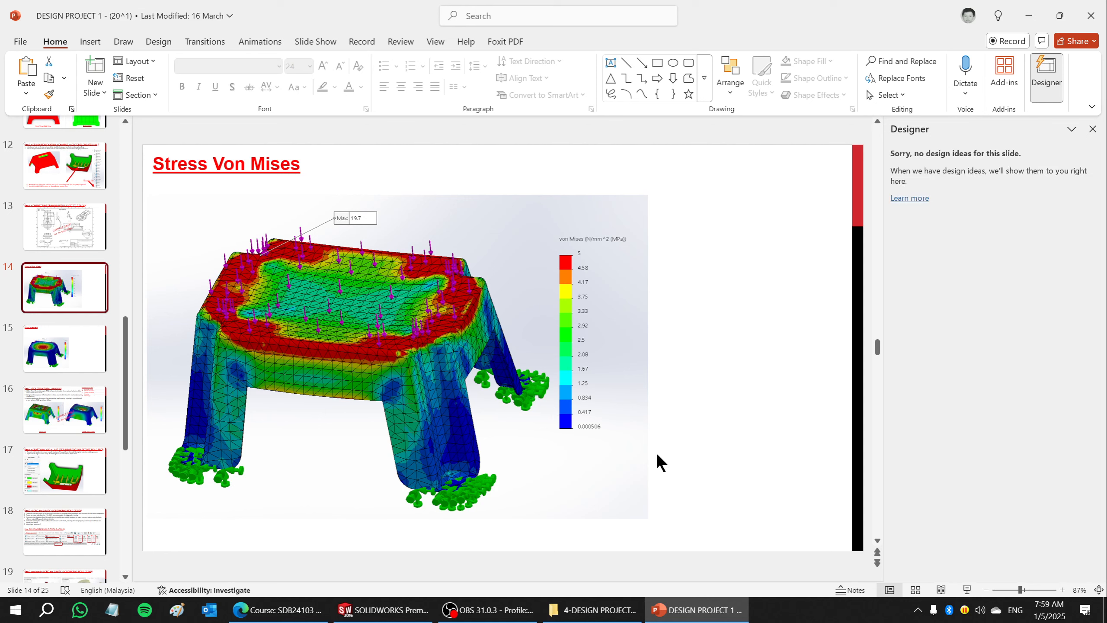
{"action": "key", "text": "ctrl+v"}
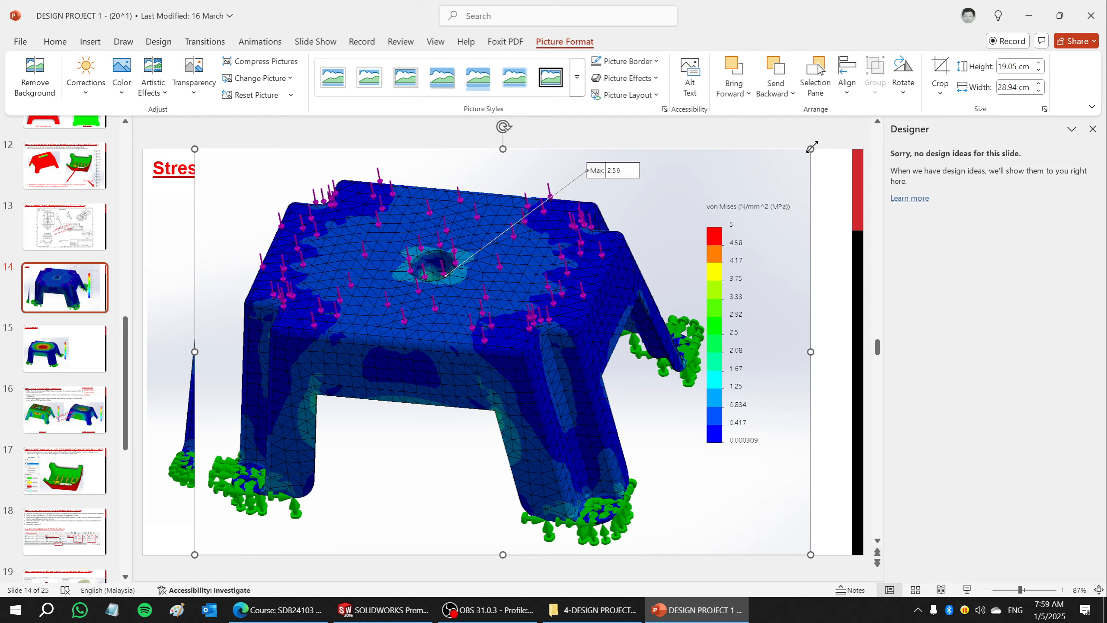
- Shrink the pasted ribbed-stool picture to about 18.65 × 12.28 cm and the original stress picture to about 15.69 × 10.16 cm
{"action": "left_click_drag", "start_coordinate": [812, 147], "coordinate": [593, 284]}
{"action": "left_click_drag", "start_coordinate": [395, 417], "coordinate": [619, 390]}
{"action": "left_click", "coordinate": [381, 248]}
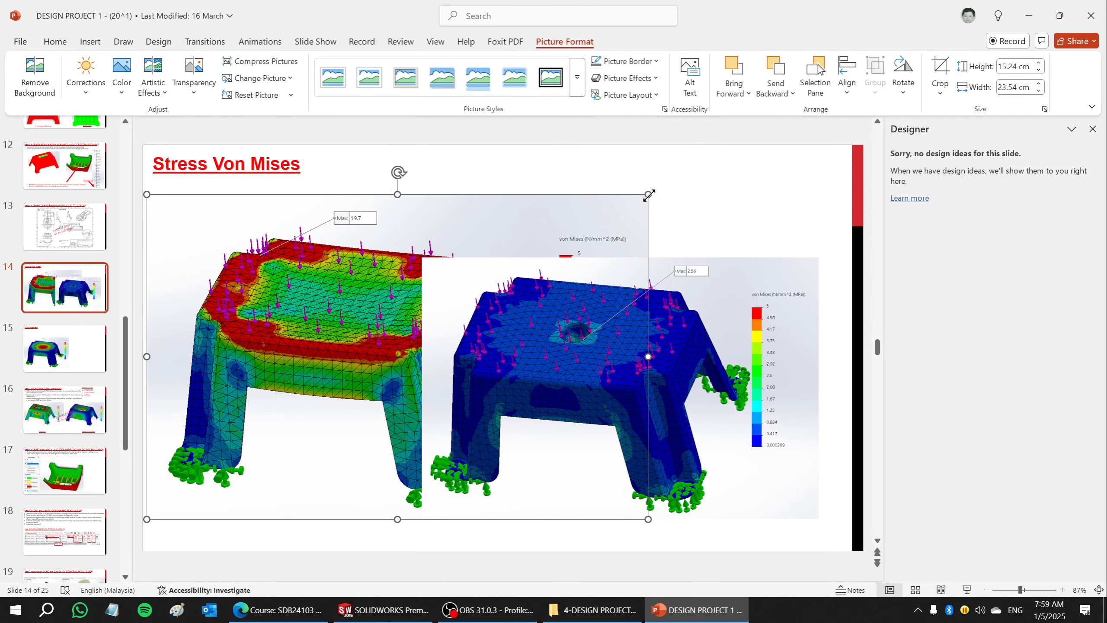
{"action": "left_click_drag", "start_coordinate": [648, 195], "coordinate": [281, 302]}
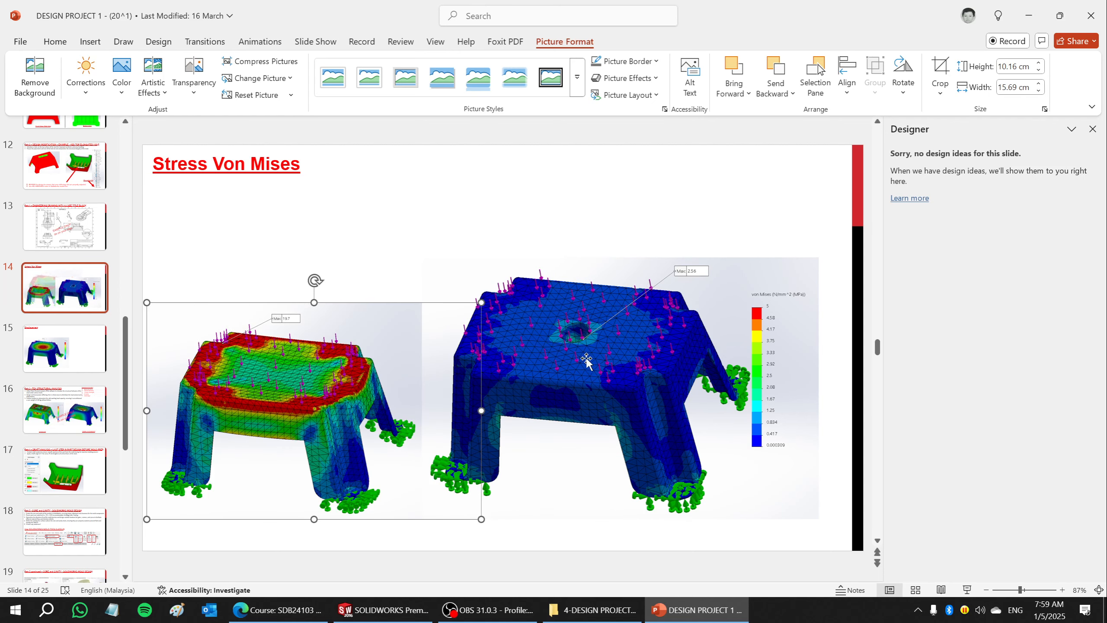
- Arrange the two stress pictures side by side under the slide title and scale down the ribbed-stool picture slightly
{"action": "left_click_drag", "start_coordinate": [586, 358], "coordinate": [621, 296]}
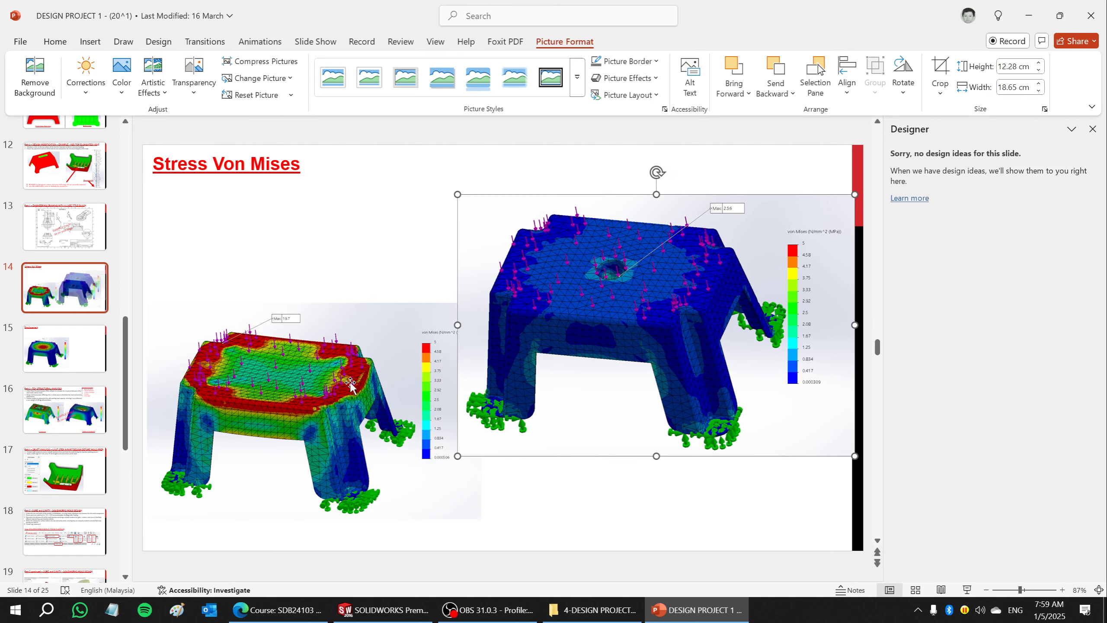
{"action": "left_click_drag", "start_coordinate": [350, 382], "coordinate": [326, 286]}
{"action": "left_click", "coordinate": [568, 453]}
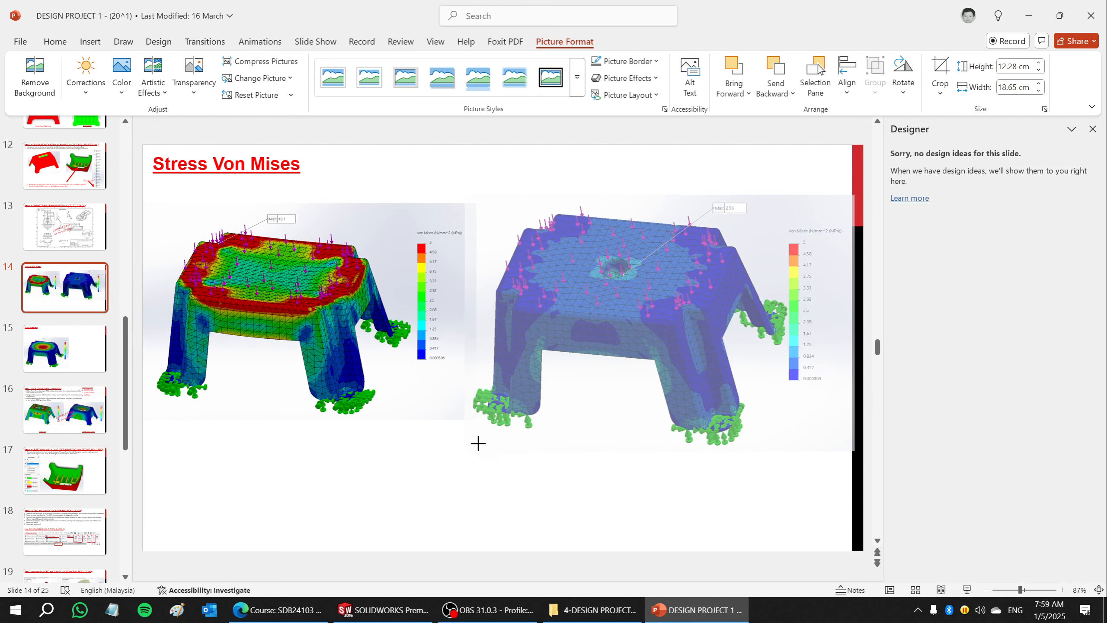